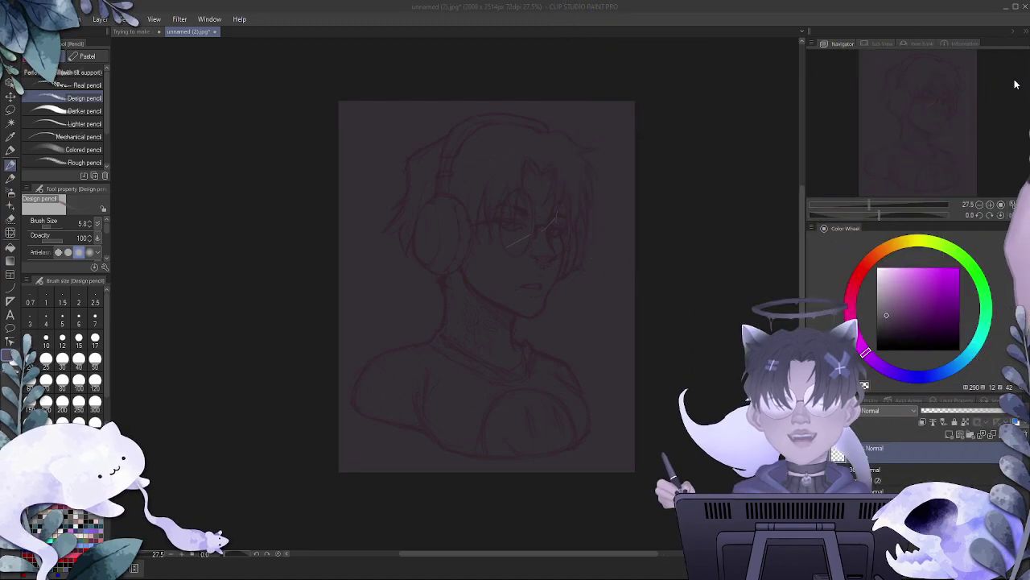
- Test the Design pencil at brush size 12 with a zigzag stroke across the face, then undo the stroke
key(ctrl+a)
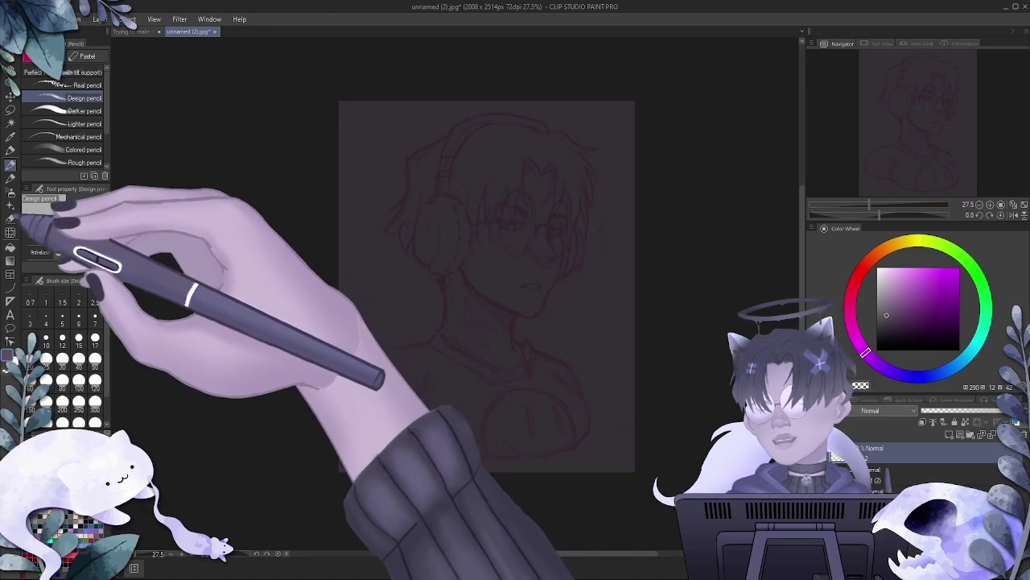
click(78, 324)
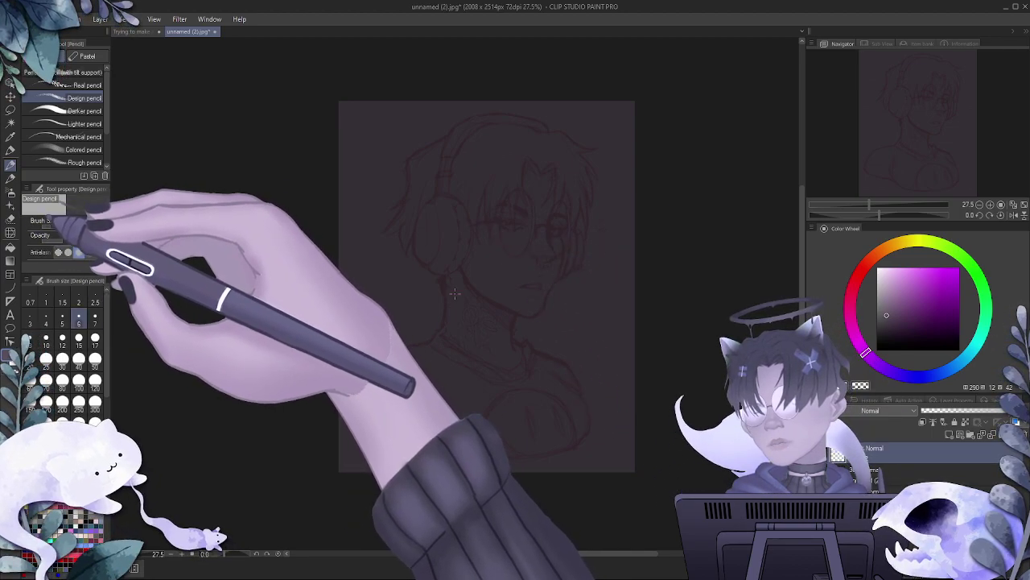
drag(48, 224, 51, 225)
drag(503, 240, 573, 244)
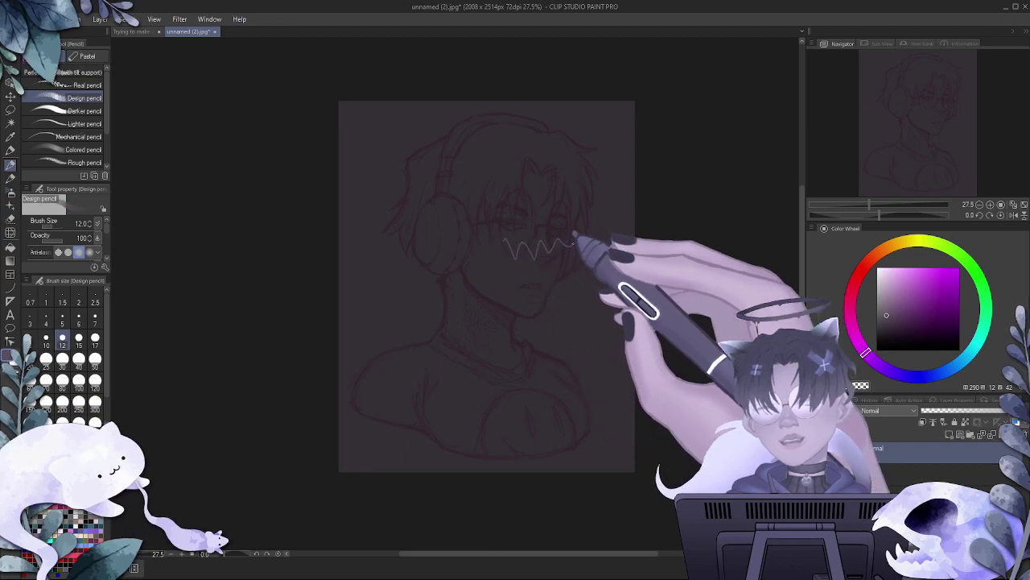
key(ctrl+z)
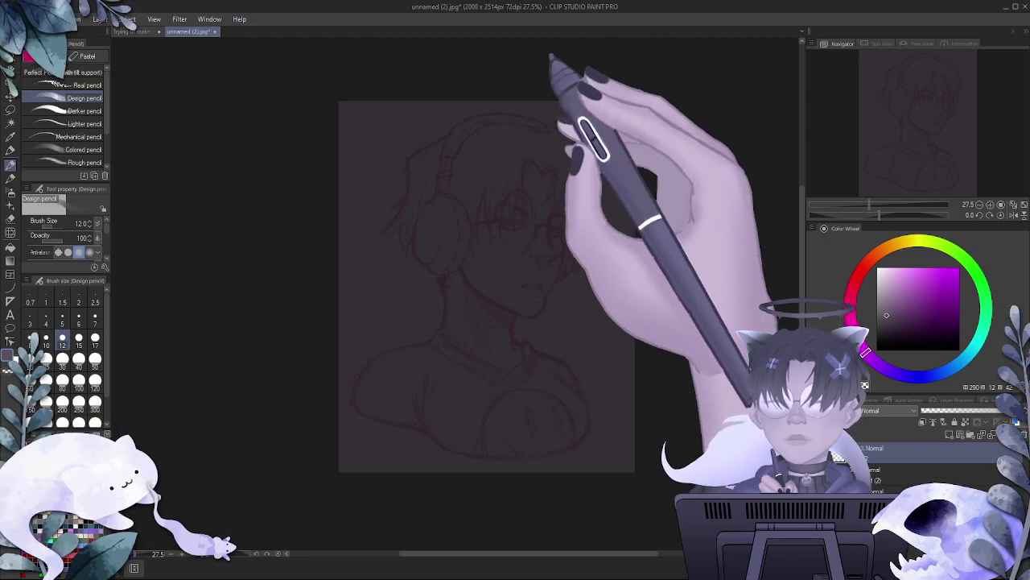
- Switch the drawing brush to Perfect Pencil (with tilt support) for working on the face
scroll(587, 338, up, 2)
scroll(535, 173, up, 3)
scroll(564, 171, down, 1)
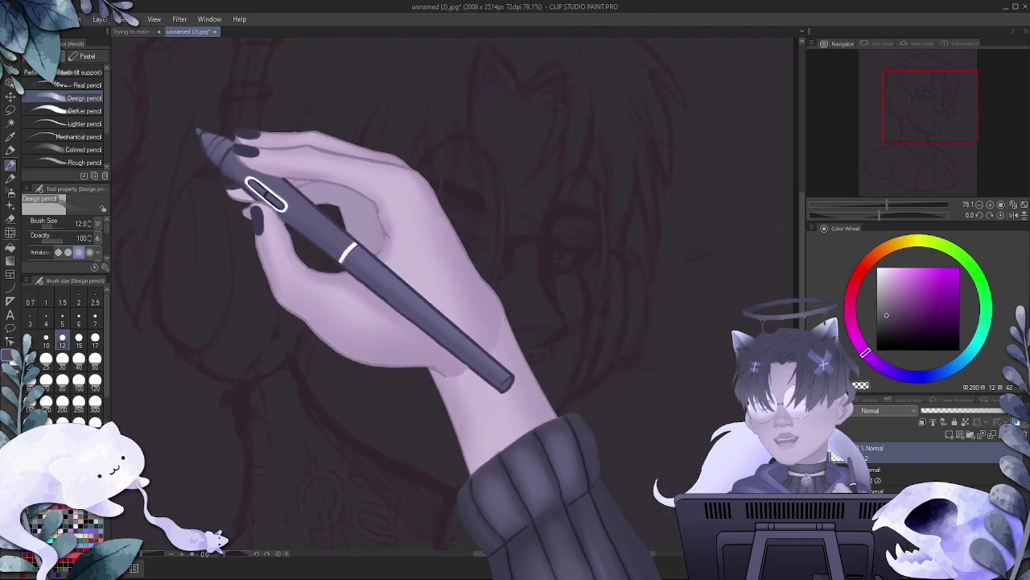
click(84, 86)
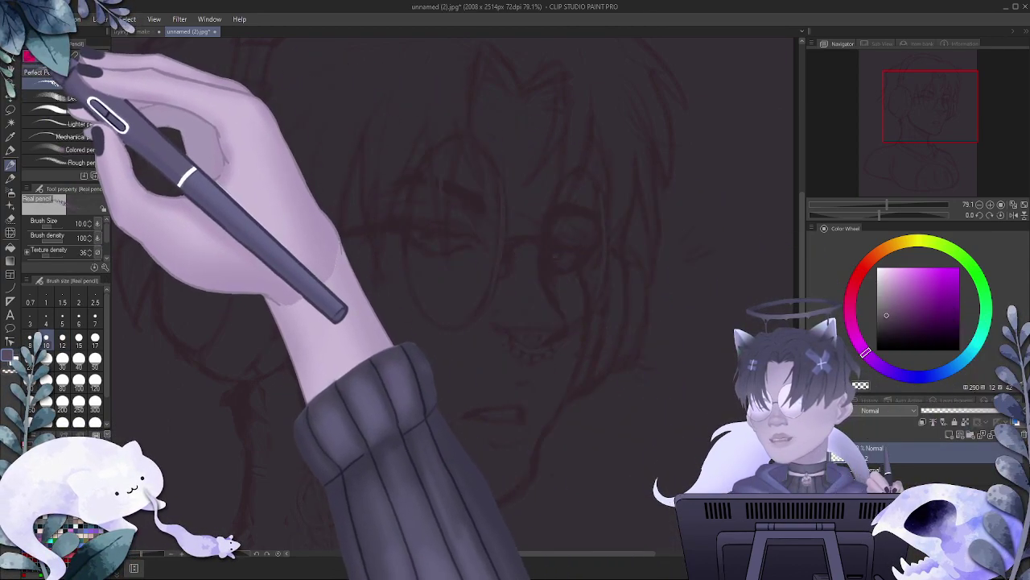
mouse_move(651, 182)
mouse_down()
mouse_move(593, 289)
mouse_move(690, 431)
mouse_up()
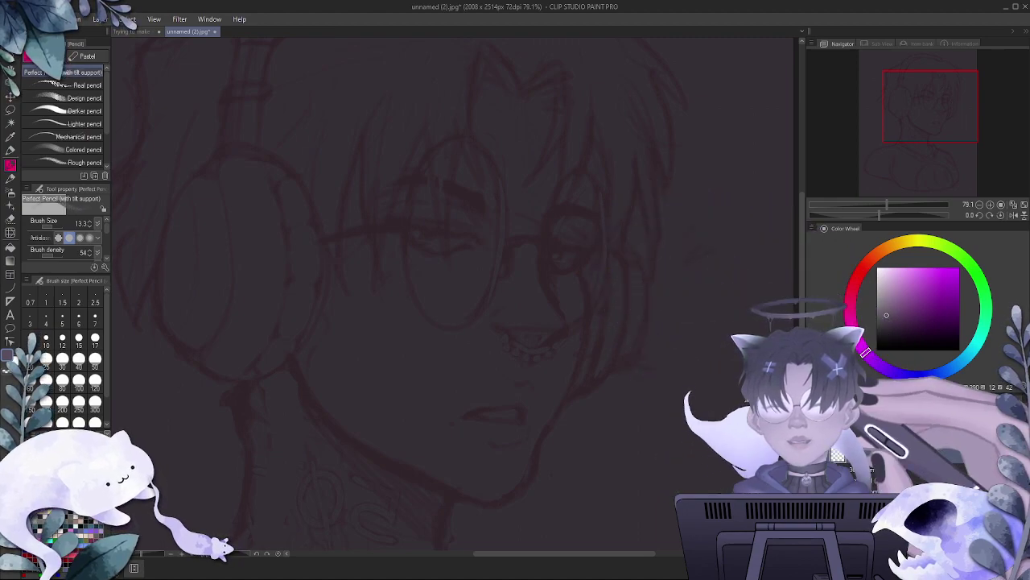
drag(628, 213, 676, 390)
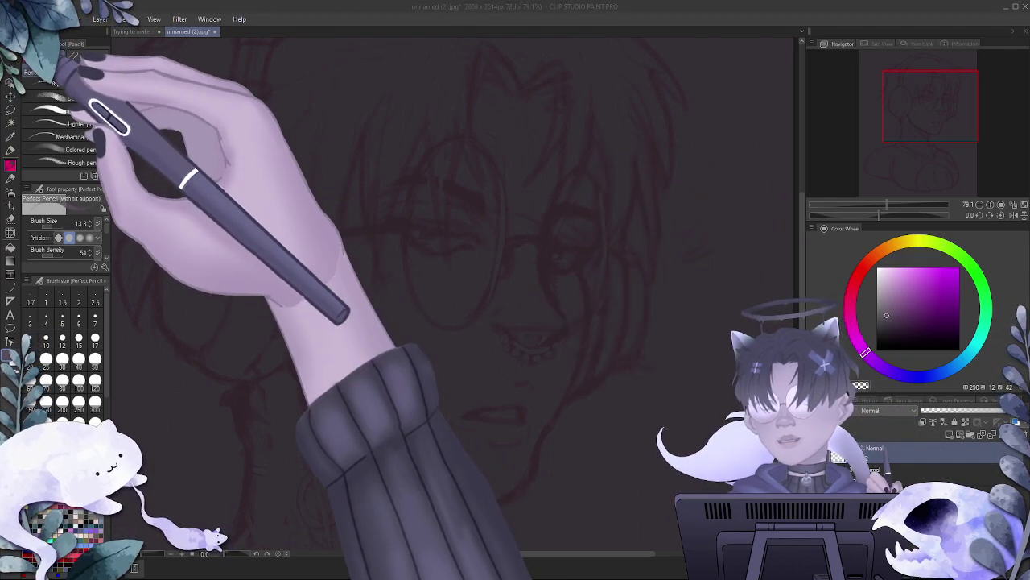
- Try out Perfect Pencil strokes over the hair and glasses, then undo them
drag(630, 175, 622, 311)
drag(616, 261, 653, 343)
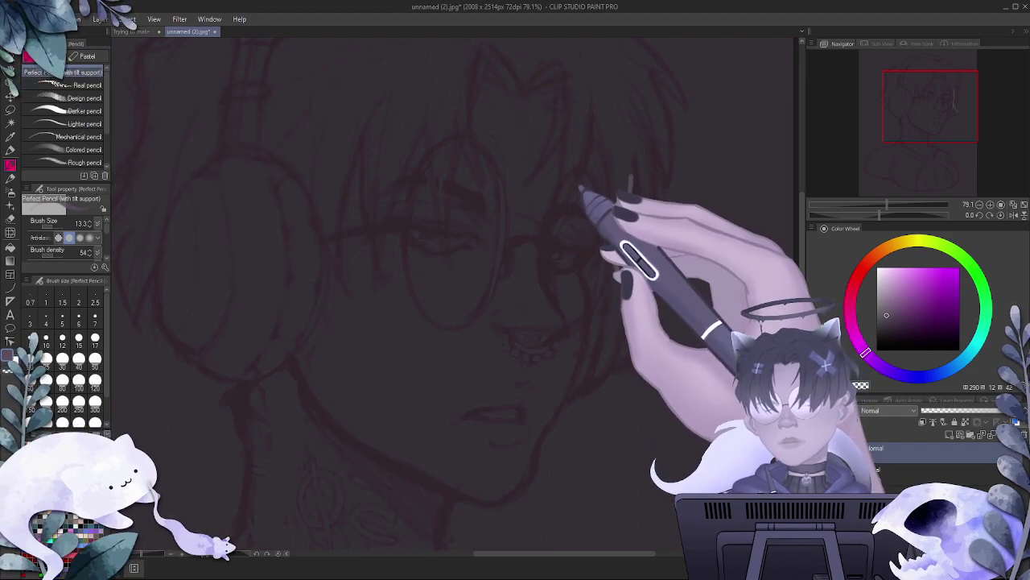
key(ctrl+z)
key(ctrl+z)
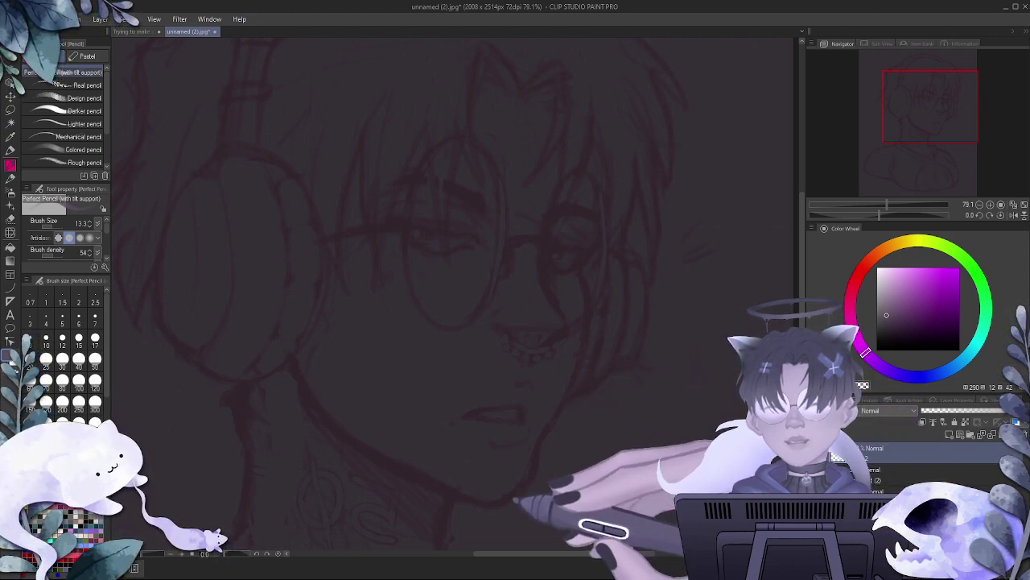
mouse_move(481, 195)
mouse_down()
mouse_move(497, 245)
mouse_move(491, 309)
mouse_up()
mouse_move(565, 173)
mouse_down()
mouse_move(568, 220)
mouse_move(614, 252)
mouse_up()
key(ctrl+z)
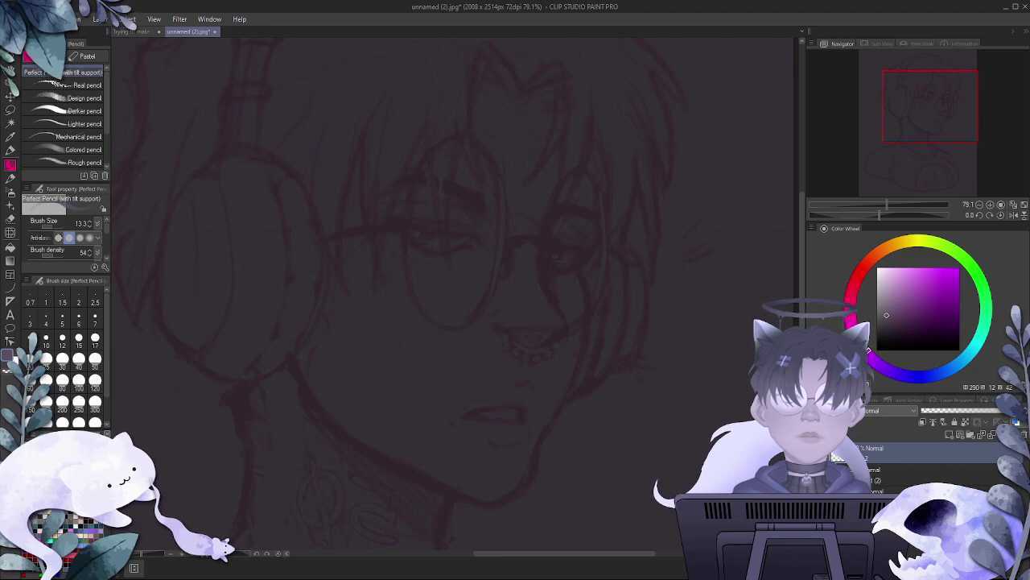
- Draw sample strokes over the whole canvas for the pen pressure adjustment
key(alt+Tab)
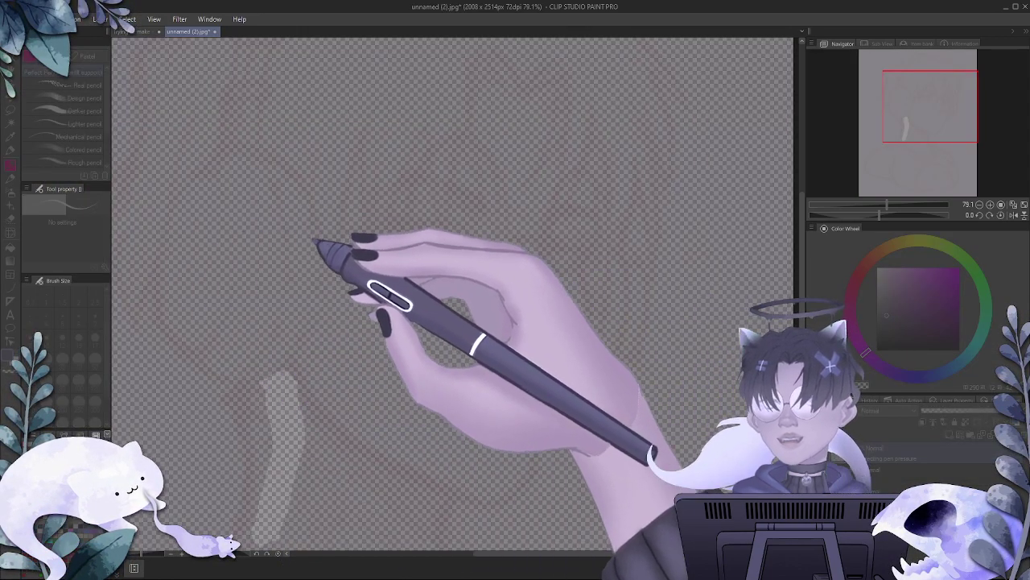
scroll(519, 261, down, 3)
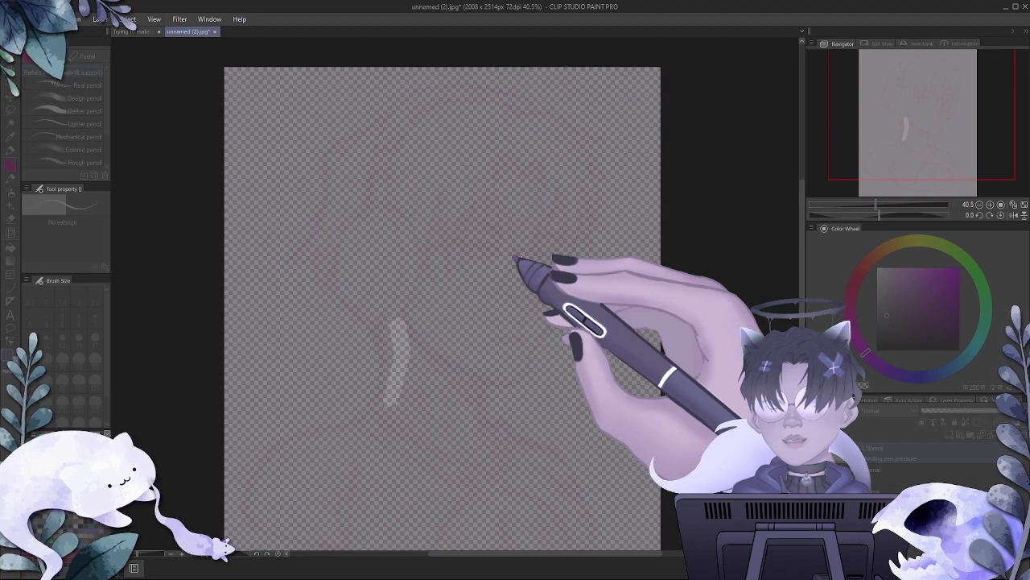
scroll(523, 256, down, 1)
scroll(523, 256, up, 1)
scroll(522, 256, down, 1)
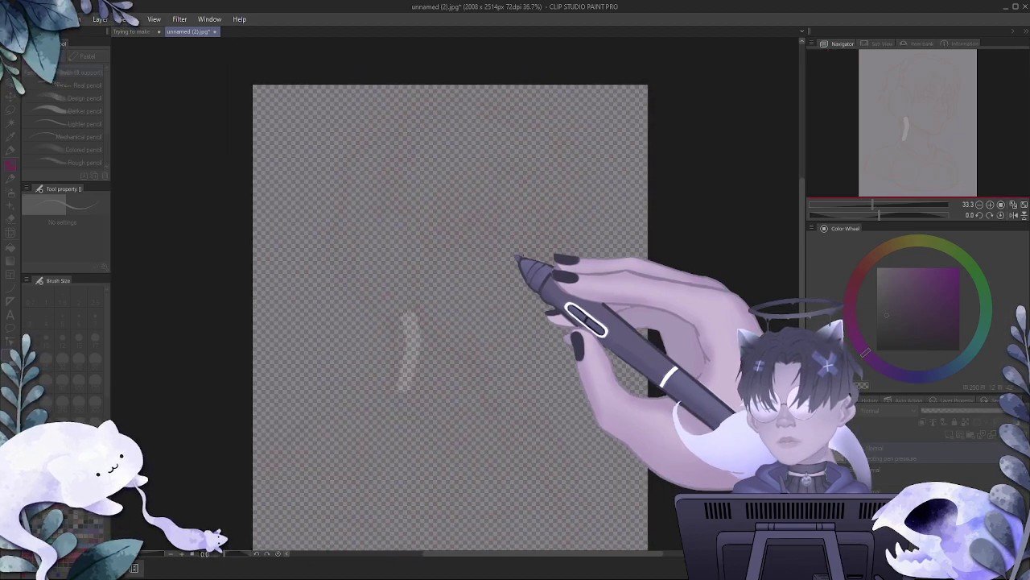
scroll(522, 256, up, 1)
scroll(522, 256, down, 1)
mouse_move(476, 238)
mouse_down()
mouse_move(459, 306)
mouse_move(572, 416)
mouse_up()
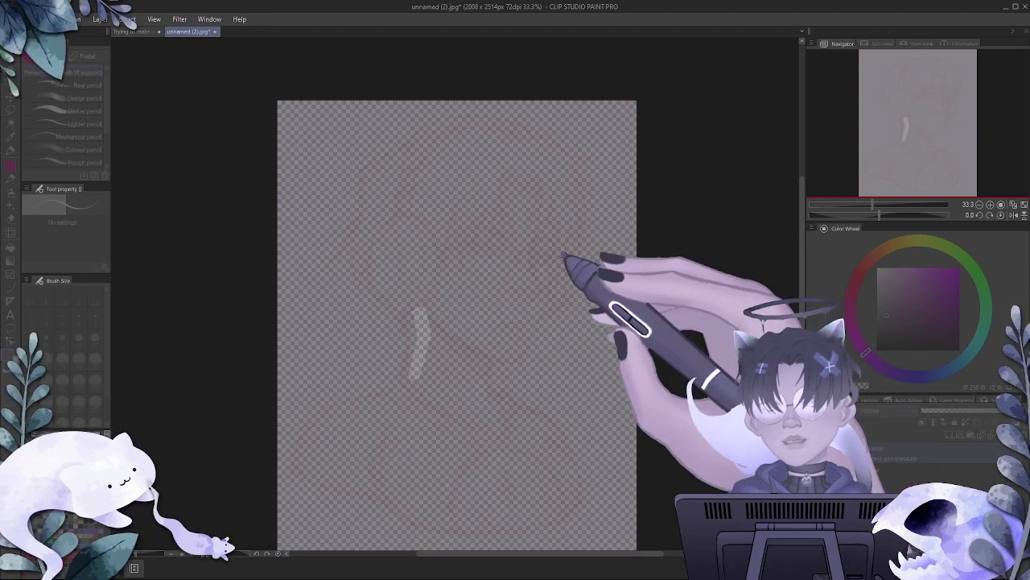
mouse_move(402, 404)
mouse_down()
mouse_move(481, 422)
mouse_move(529, 390)
mouse_up()
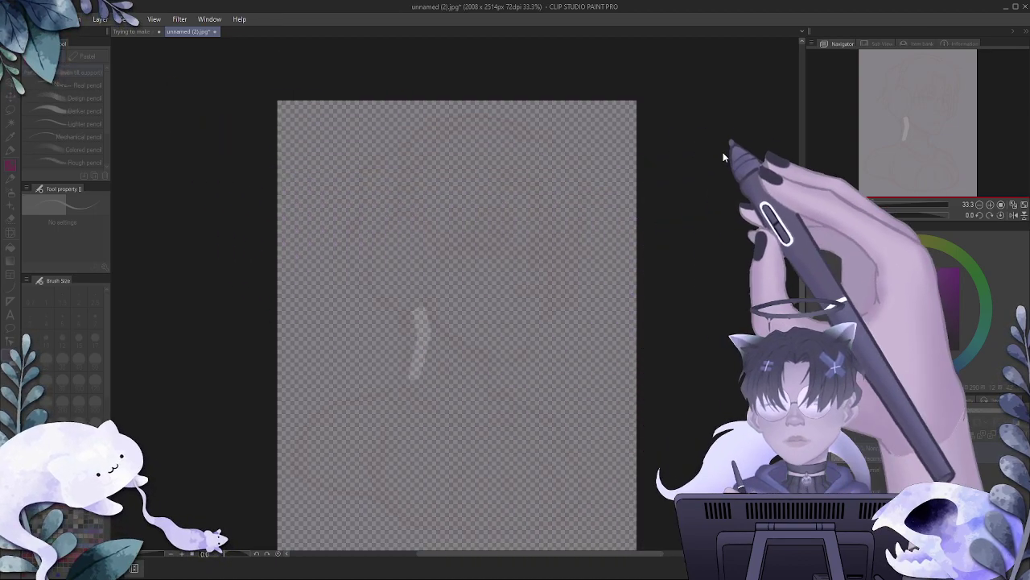
mouse_move(509, 326)
mouse_down()
mouse_move(550, 439)
mouse_move(591, 431)
mouse_up()
key(ctrl+z)
mouse_move(527, 357)
mouse_down()
mouse_move(564, 293)
mouse_move(552, 353)
mouse_move(600, 367)
mouse_up()
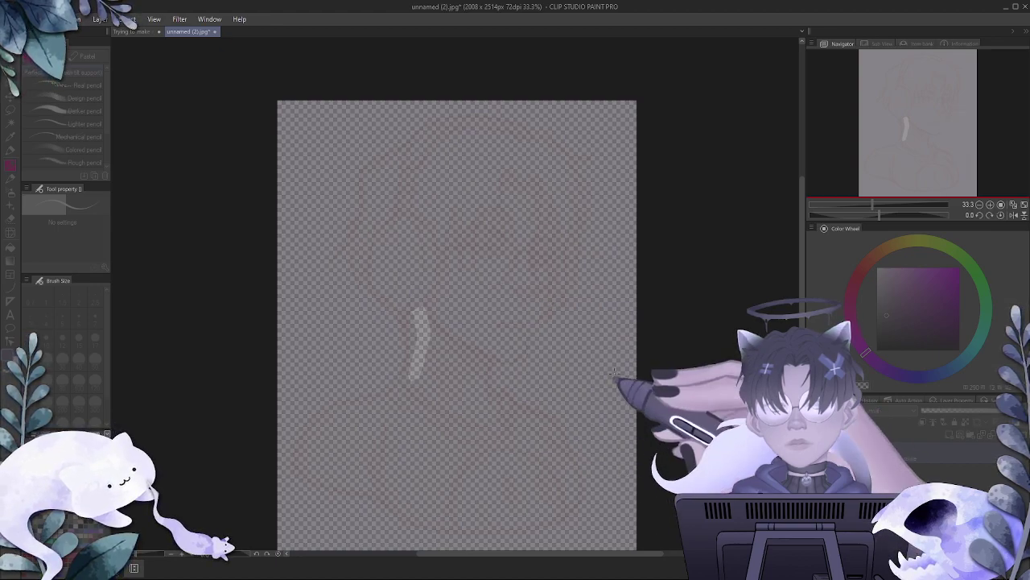
mouse_move(473, 429)
mouse_down()
mouse_move(544, 357)
mouse_move(506, 426)
mouse_move(553, 400)
mouse_move(536, 460)
mouse_move(541, 491)
mouse_up()
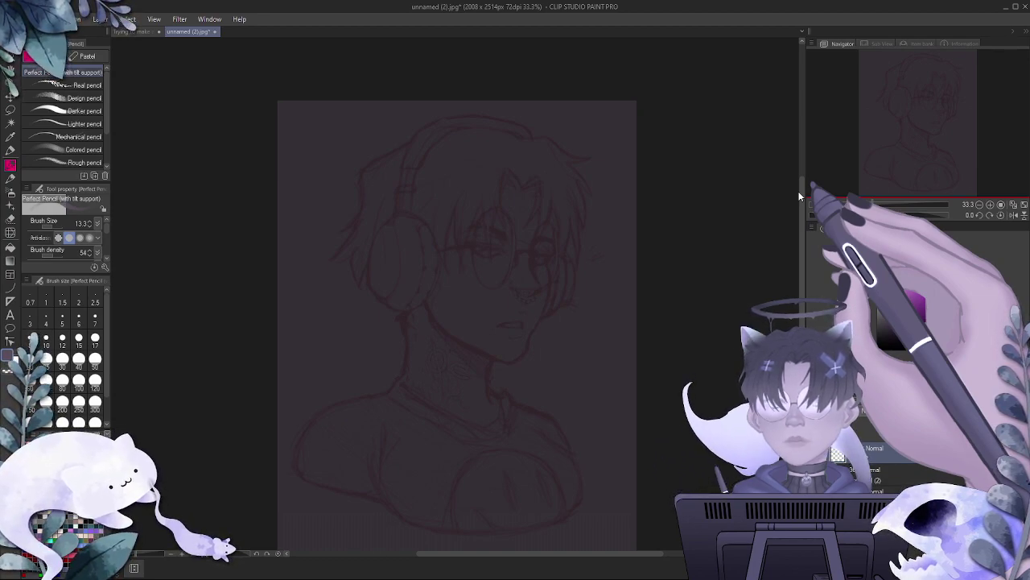
- Test the pencil's response with loose strokes over the face and a short one at the eye, then undo them
drag(504, 253, 573, 324)
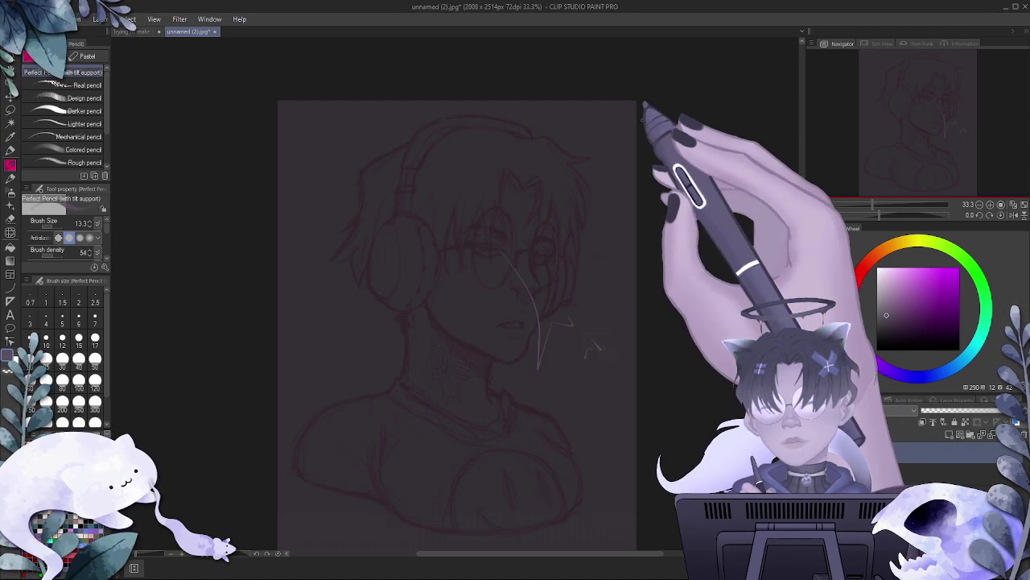
key(ctrl+z)
key(ctrl+z)
key(ctrl+z)
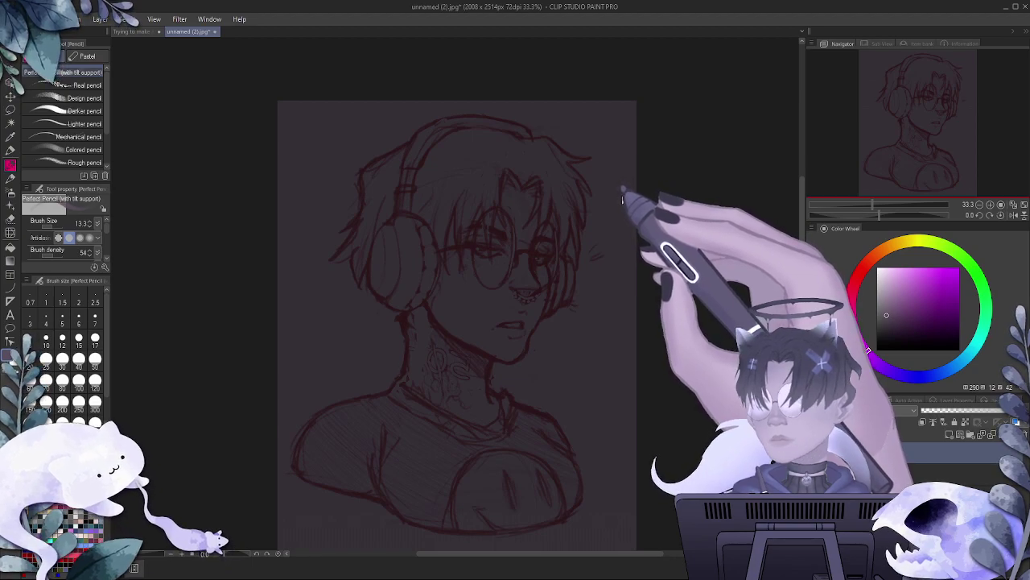
key(ctrl+y)
scroll(448, 262, up, 2)
drag(439, 259, 575, 288)
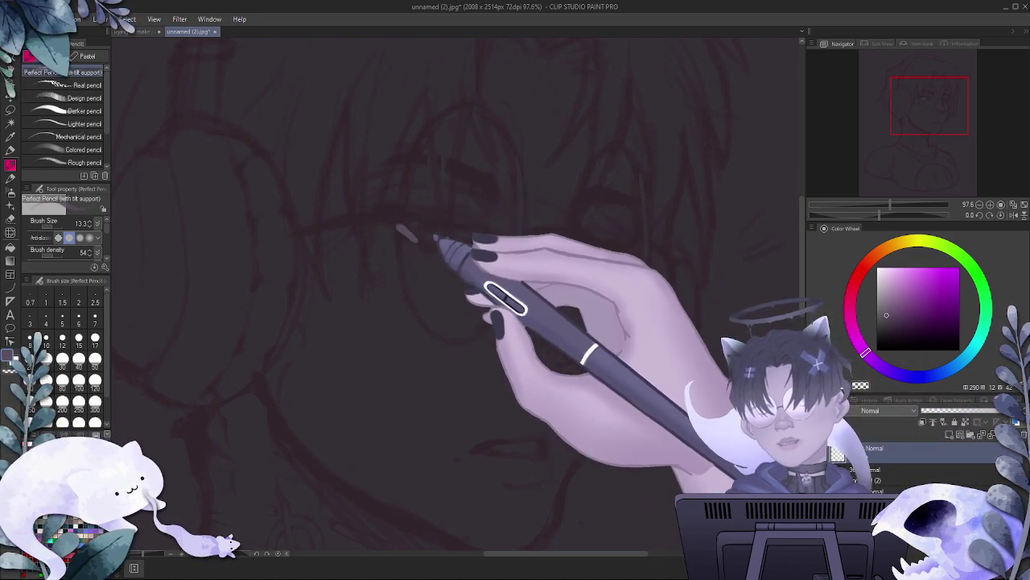
key(ctrl+z)
- Set the drawing color to black and line the upper and lower lids of the eye nearest the headphone cup
drag(879, 313, 873, 354)
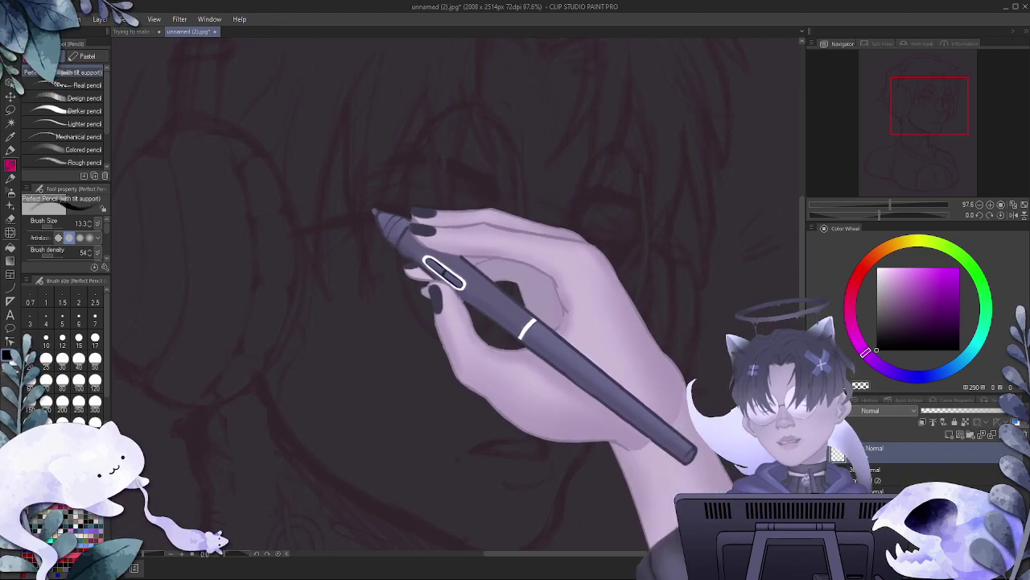
mouse_move(392, 218)
mouse_down()
mouse_move(407, 235)
mouse_move(433, 218)
mouse_move(402, 219)
mouse_move(472, 219)
mouse_up()
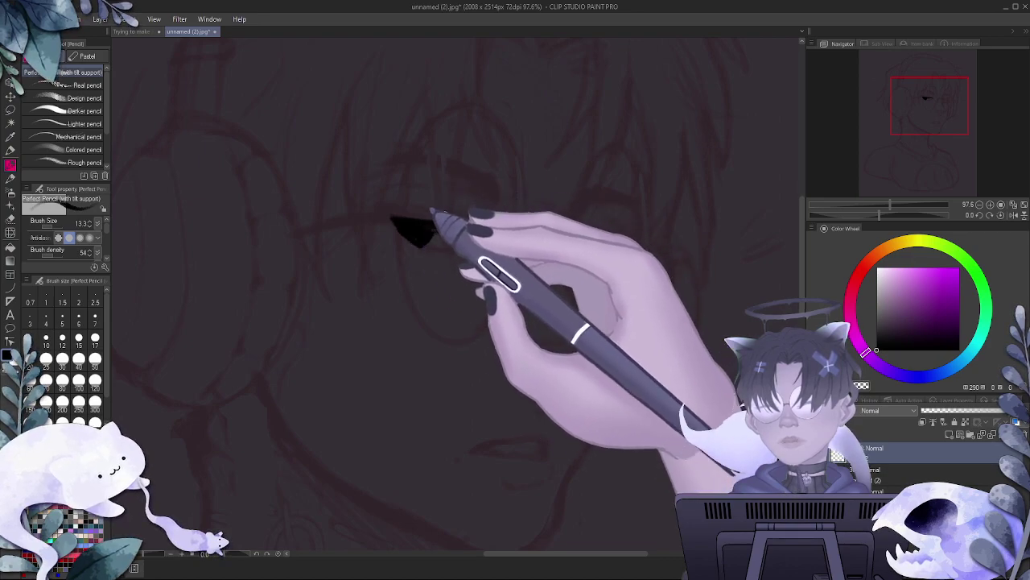
mouse_move(396, 228)
mouse_down()
mouse_move(417, 244)
mouse_move(409, 237)
mouse_move(478, 236)
mouse_move(441, 251)
mouse_move(468, 231)
mouse_up()
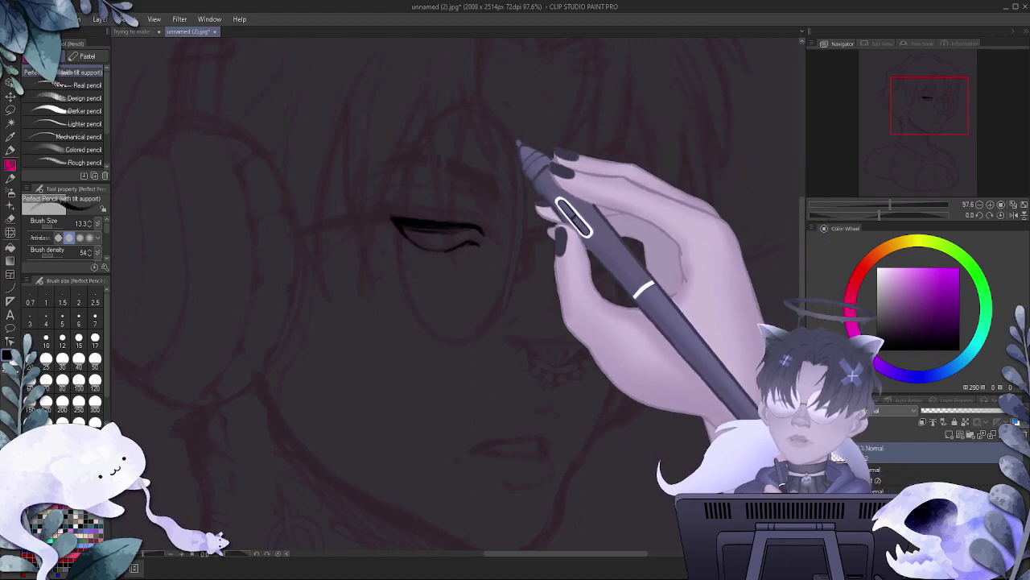
drag(420, 241, 452, 251)
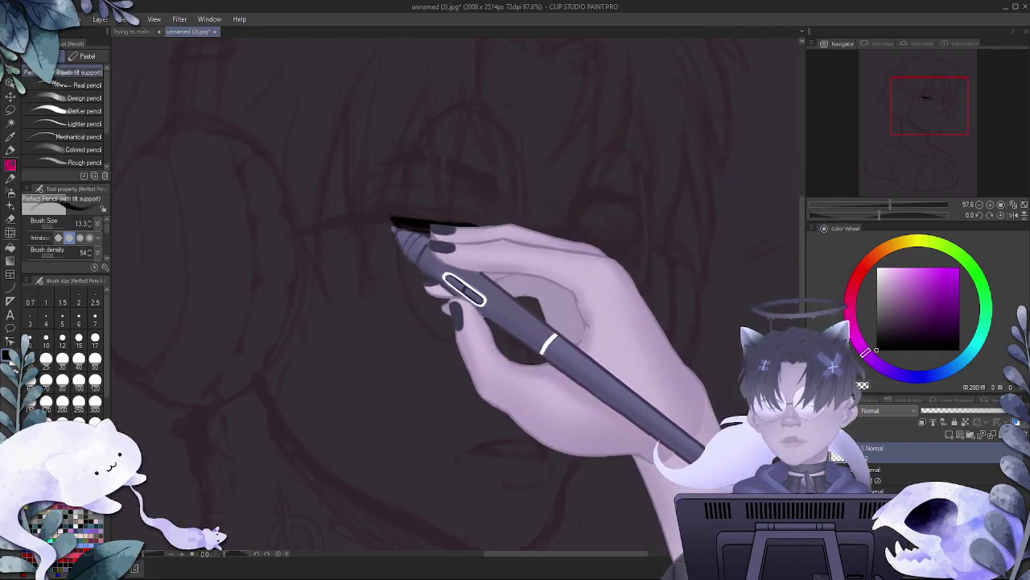
drag(397, 225, 439, 236)
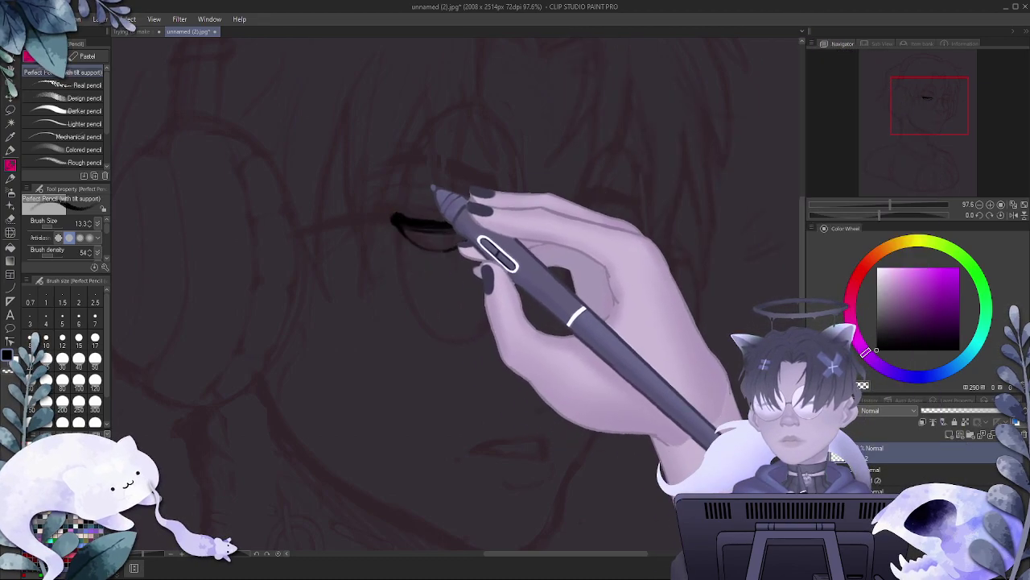
- Thicken the upper lash line, fill in the iris in black and add lashes at the eye's outer corner
drag(392, 217, 457, 216)
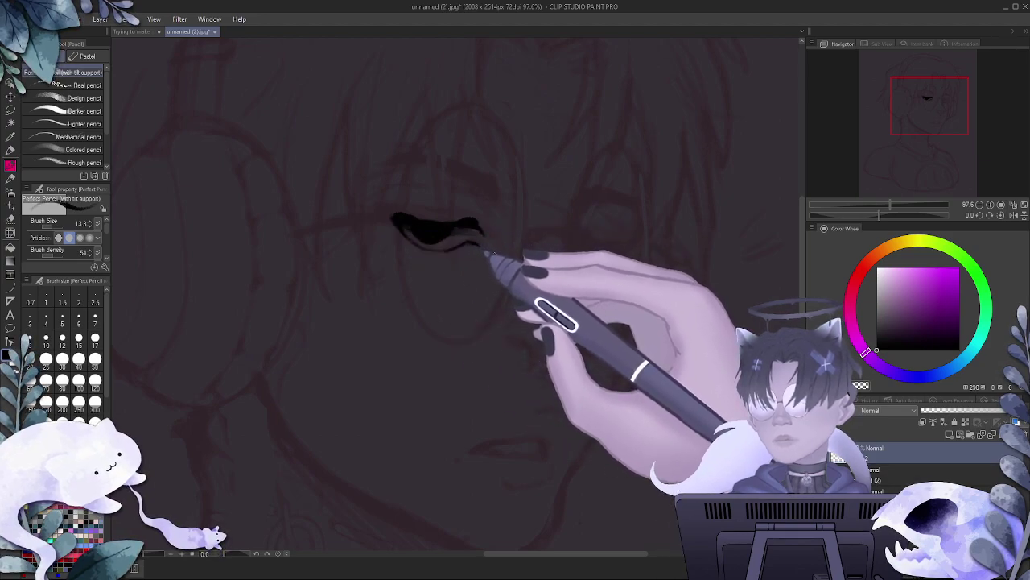
drag(424, 218, 448, 233)
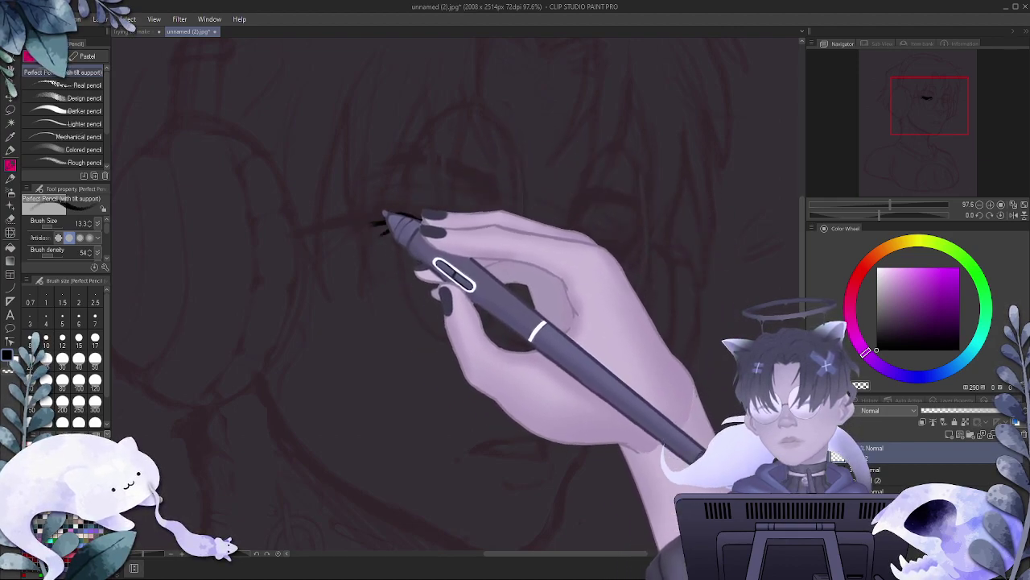
mouse_move(384, 213)
mouse_down()
mouse_move(398, 229)
mouse_move(396, 215)
mouse_up()
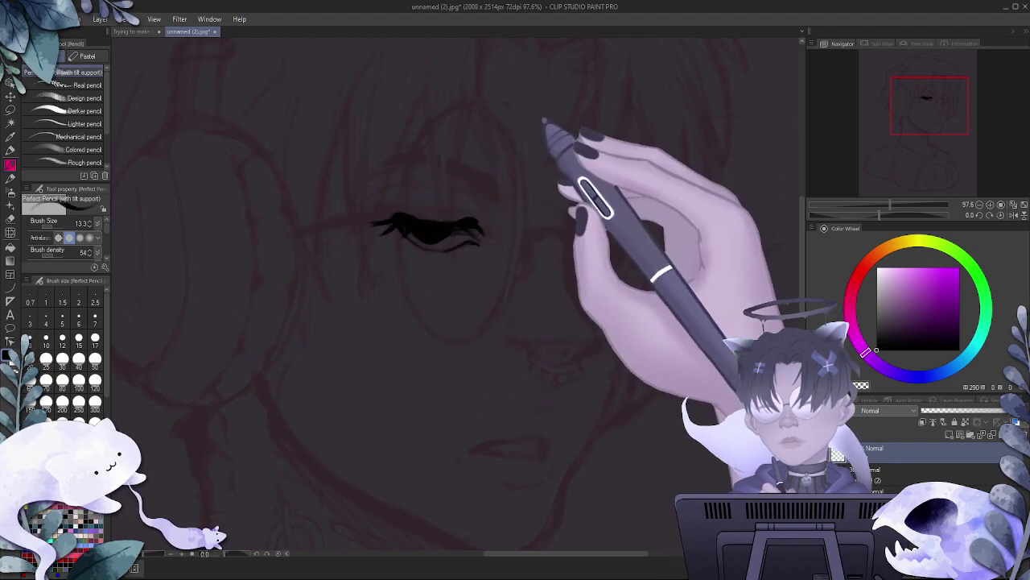
- Draw the eyelid crease and inner-corner marks around the eye, and outline the inner end of the eyebrow above it
scroll(531, 184, down, 12)
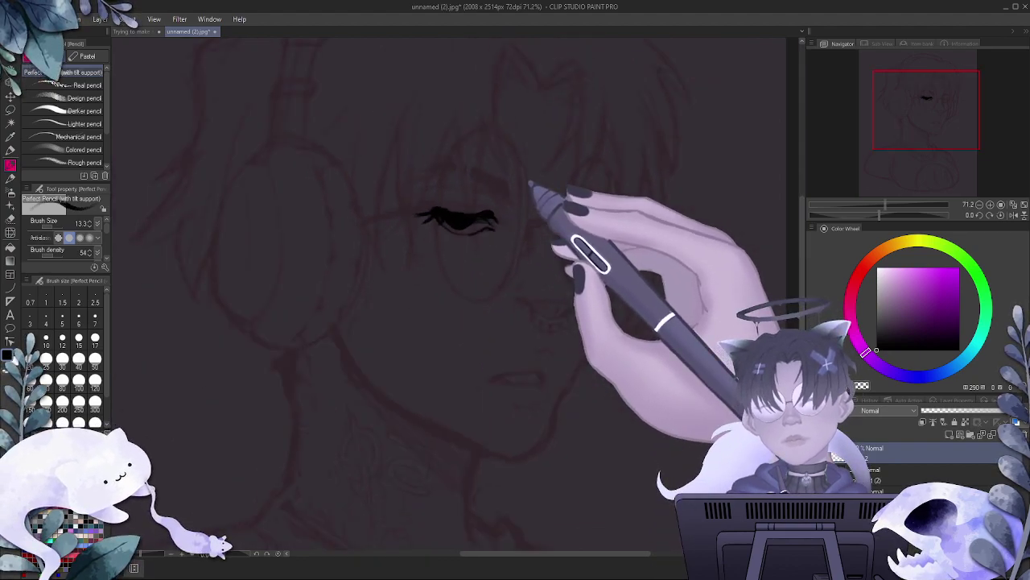
scroll(488, 191, up, 8)
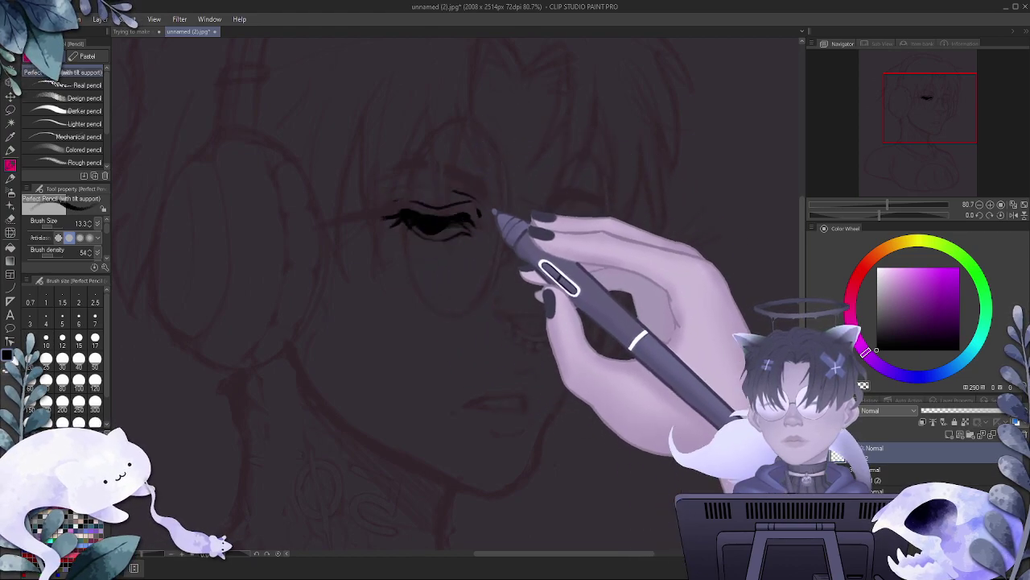
scroll(500, 198, down, 4)
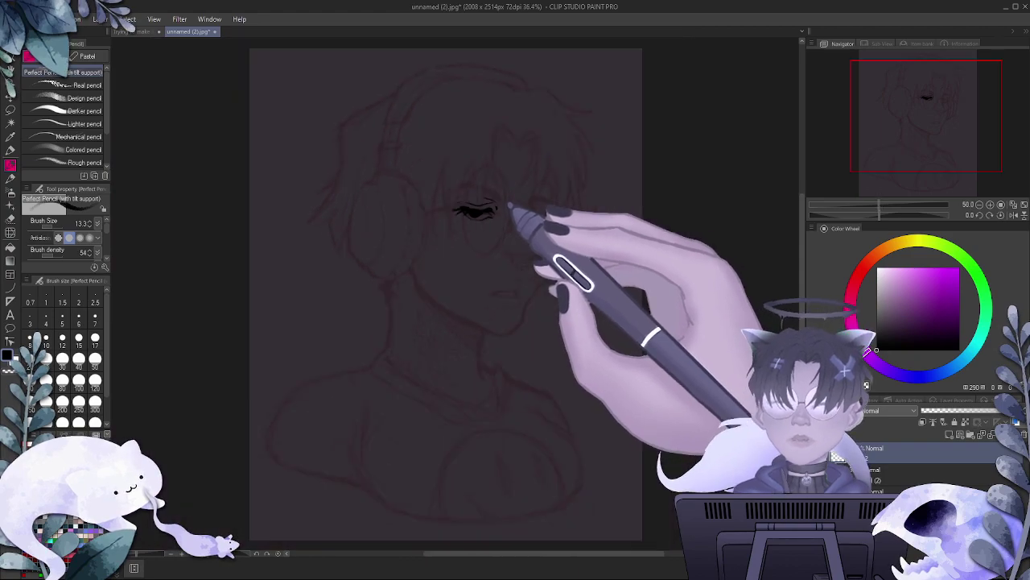
scroll(511, 203, up, 1)
scroll(514, 187, up, 4)
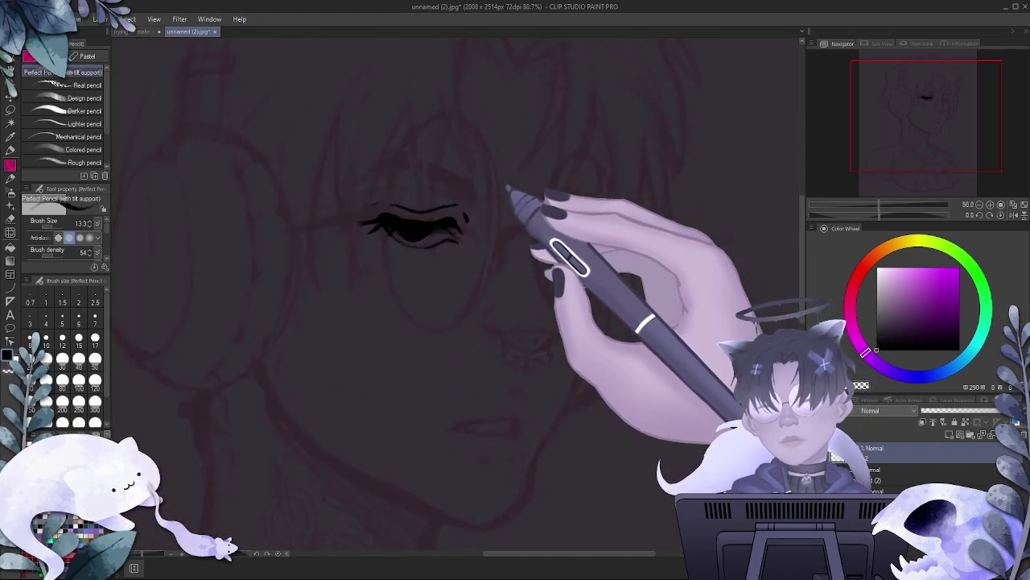
drag(416, 187, 452, 205)
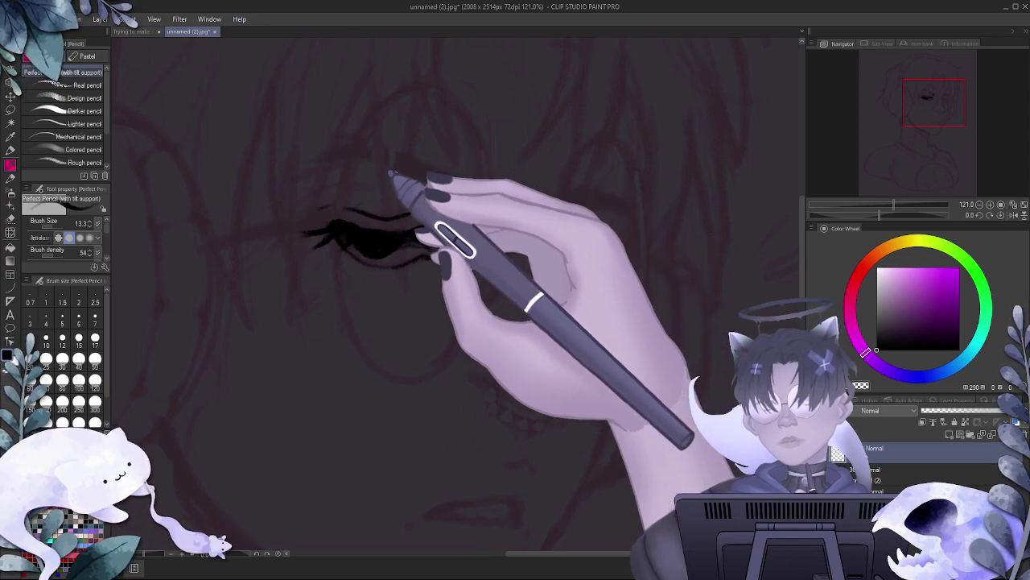
drag(394, 154, 420, 161)
drag(443, 171, 463, 208)
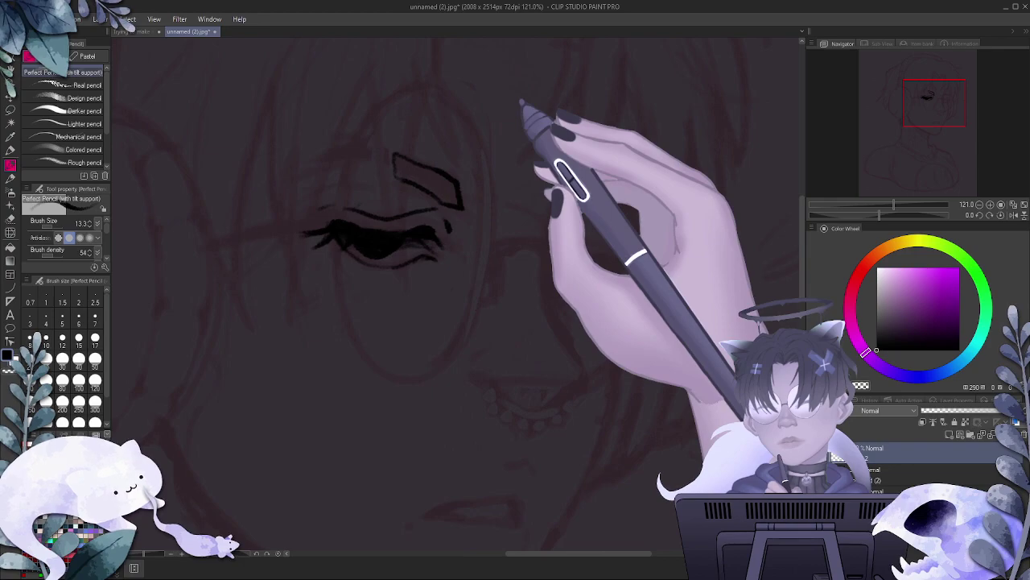
- Outline the outer section of the eyebrow, leaving a narrow gap before the inner section, and redraw the brow's upper edge
scroll(525, 110, down, 5)
scroll(567, 142, up, 6)
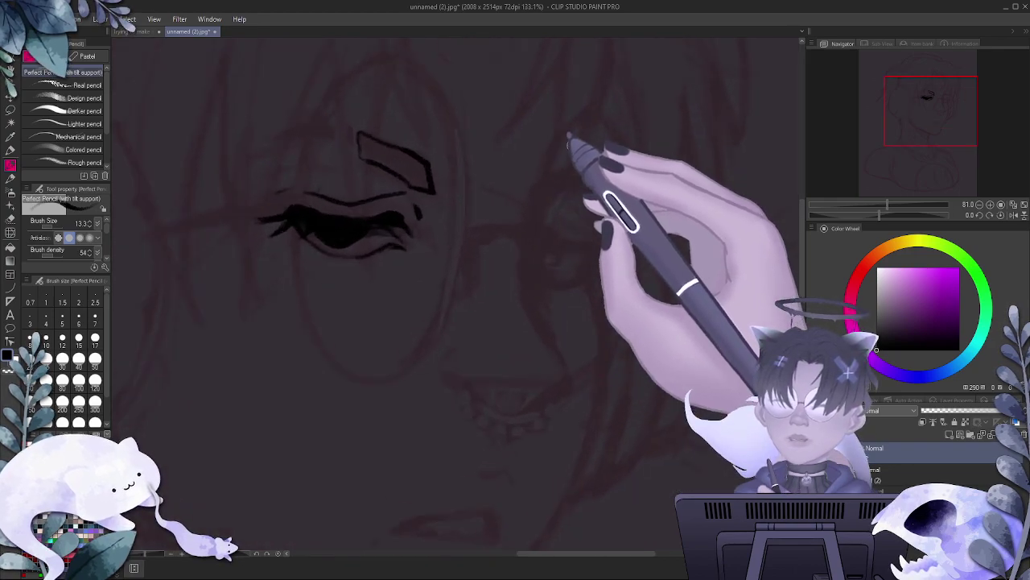
mouse_move(316, 122)
mouse_down()
mouse_move(257, 142)
mouse_move(352, 145)
mouse_move(292, 131)
mouse_move(269, 143)
mouse_move(348, 148)
mouse_up()
key(ctrl+z)
drag(360, 133, 393, 171)
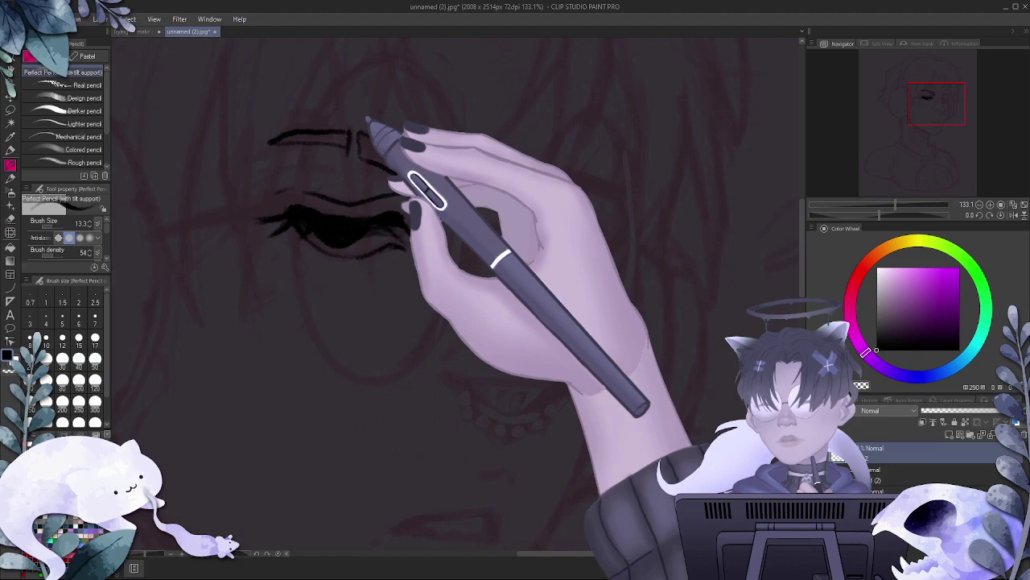
drag(362, 131, 430, 165)
scroll(442, 166, down, 12)
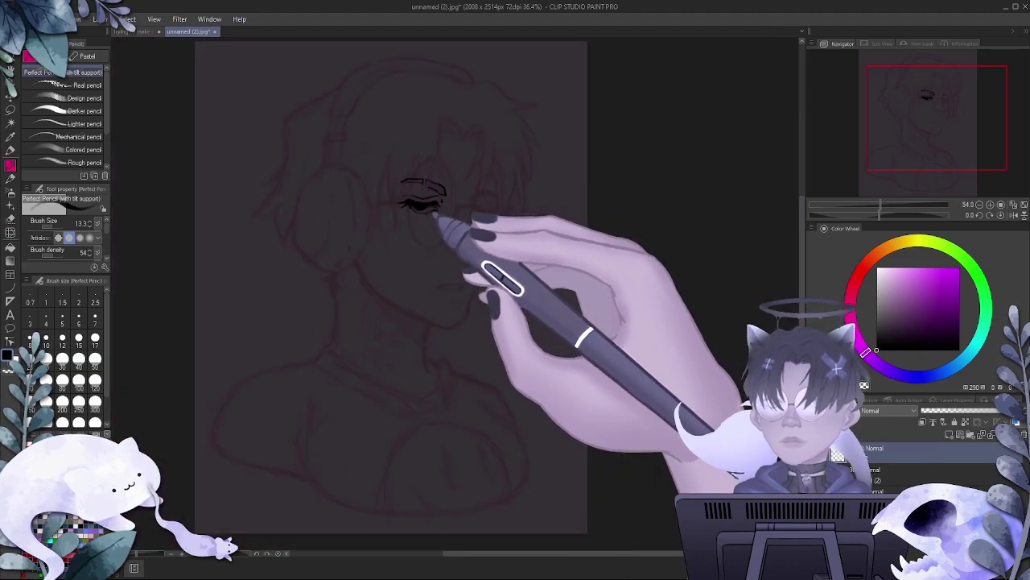
- Fill the two outlined eyebrow sections with black using the Fill tool, undoing the fill that floods the canvas
scroll(455, 213, up, 6)
scroll(456, 218, up, 2)
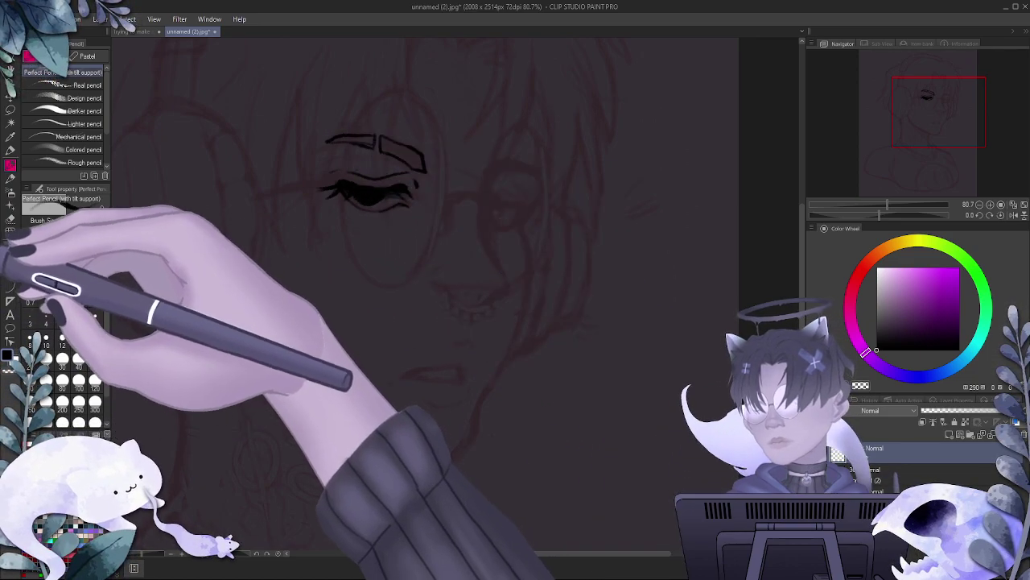
click(10, 248)
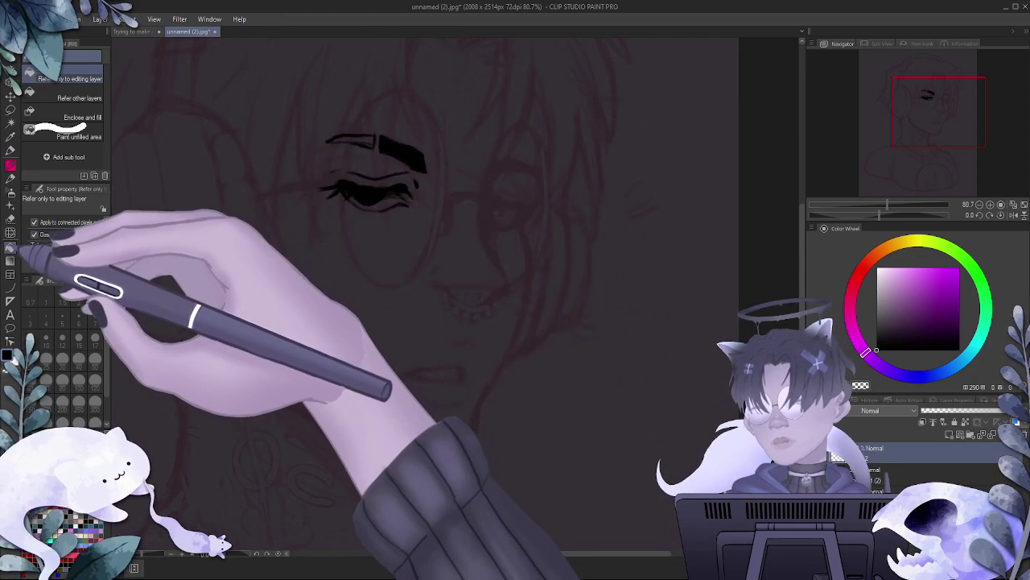
click(54, 250)
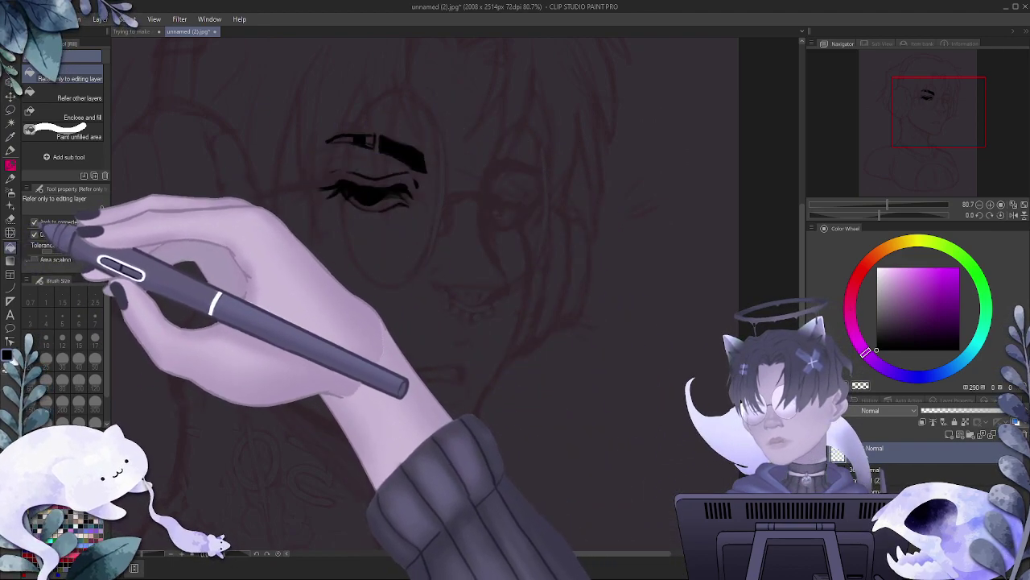
click(334, 127)
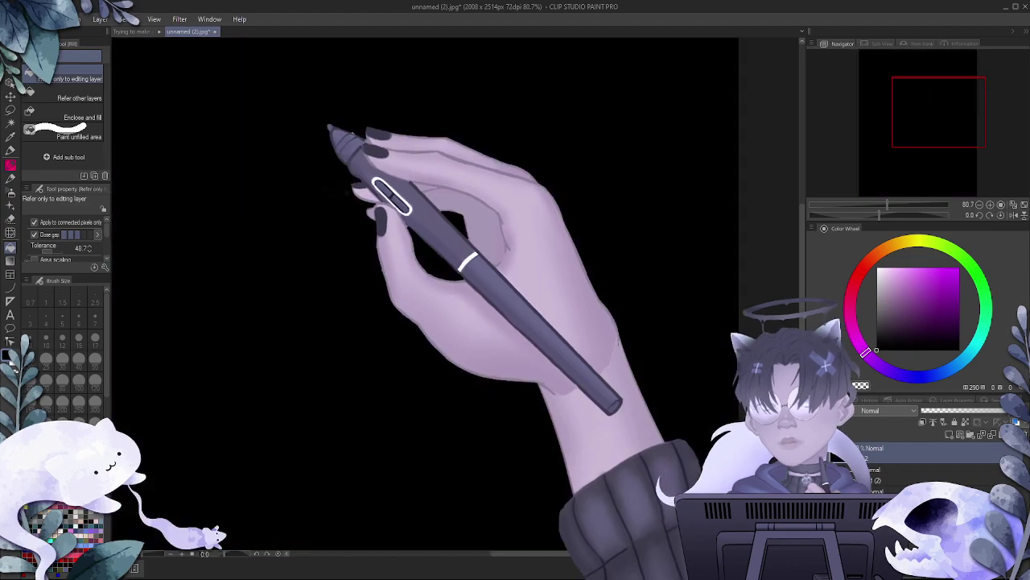
key(ctrl+z)
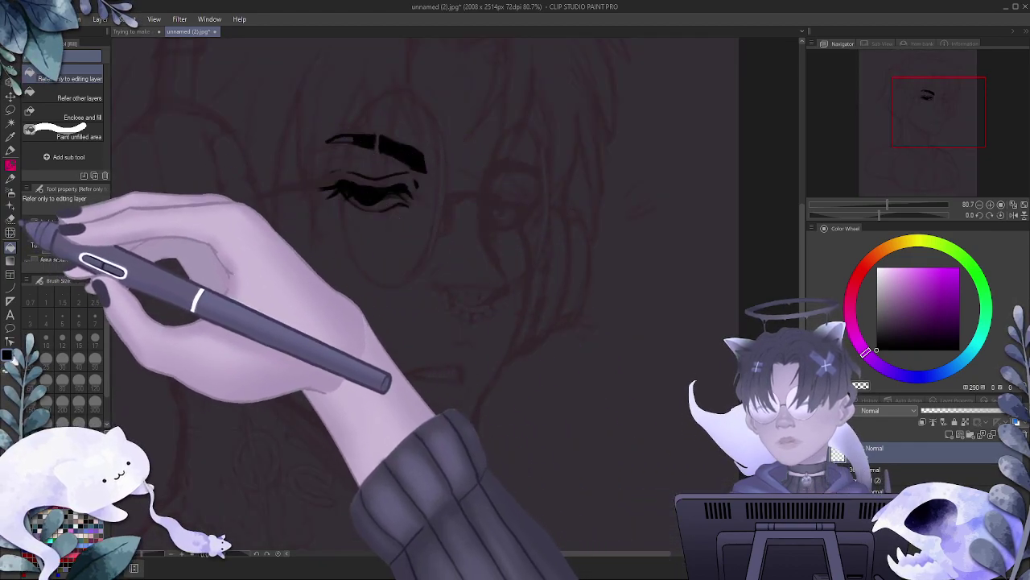
- Adjust the fill tolerance and fill the remaining slivers in the eyebrow's outer section with black, undoing any spill
click(46, 251)
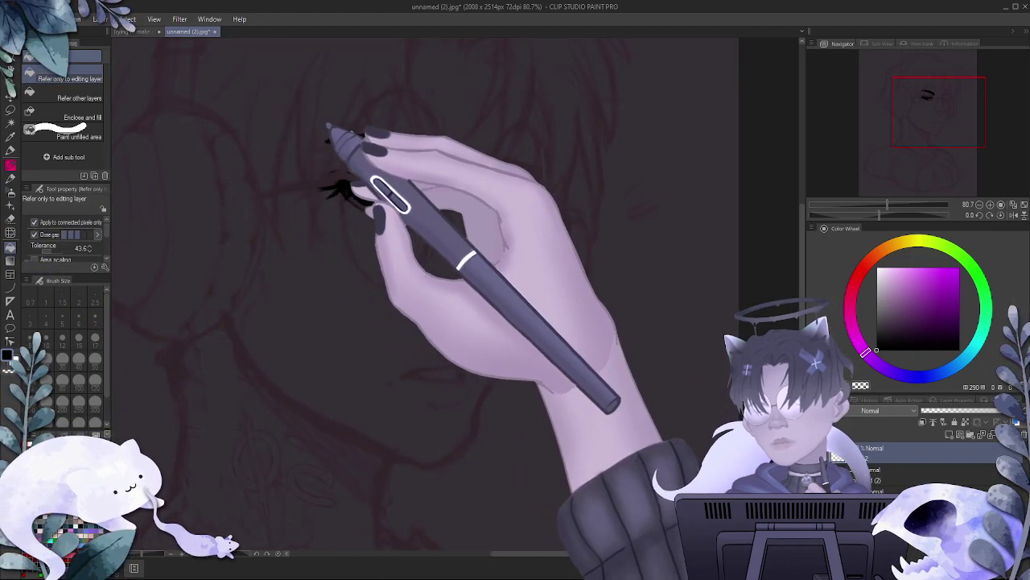
click(330, 126)
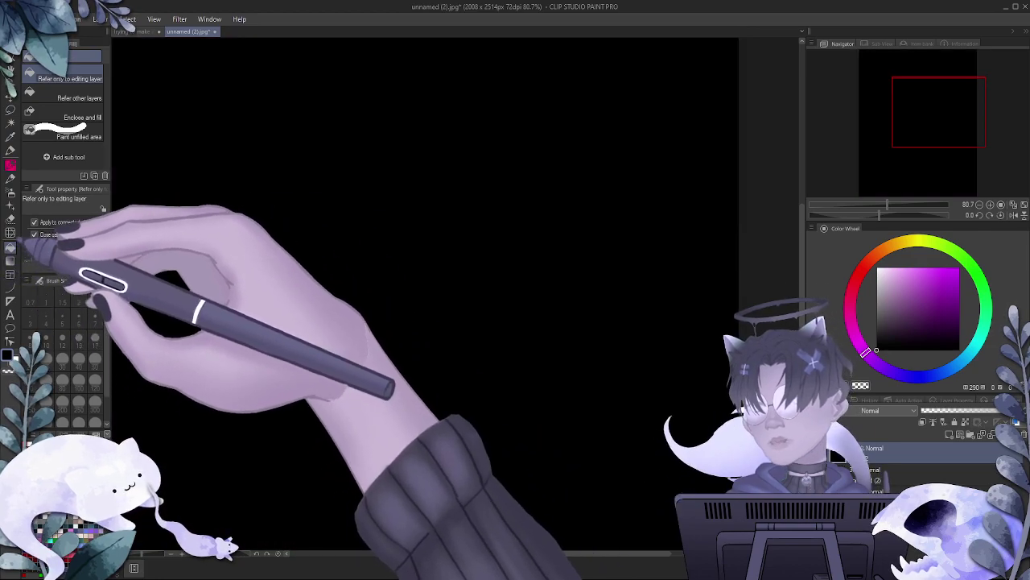
key(ctrl+z)
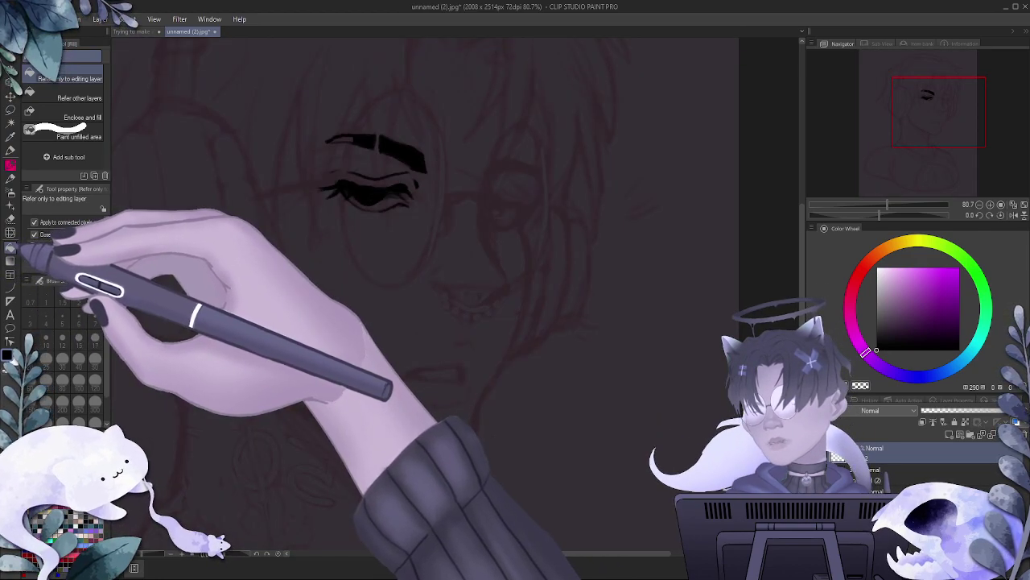
click(356, 142)
key(ctrl+z)
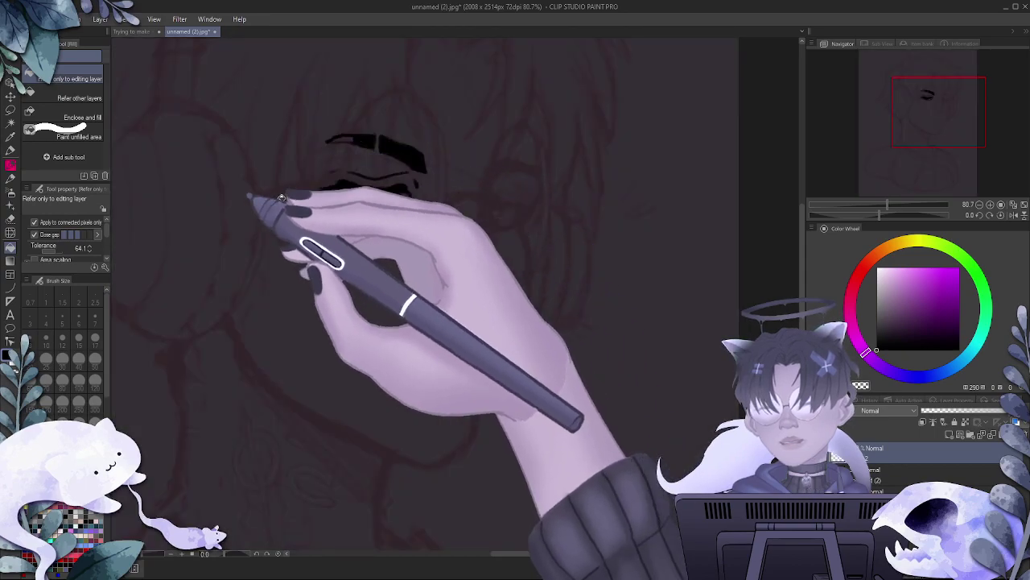
drag(73, 248, 45, 248)
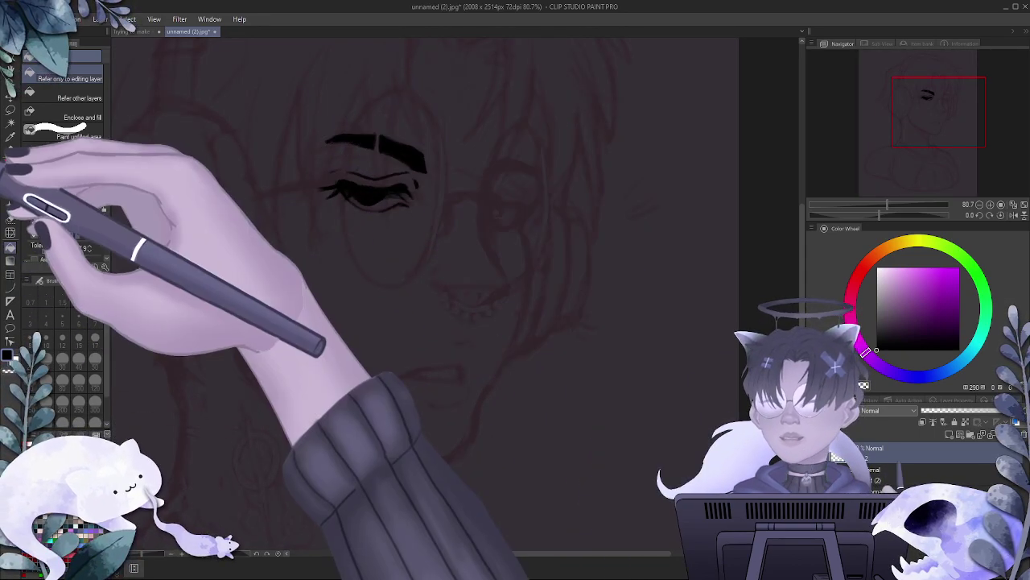
- Smooth the eyebrow's edges with the pencil, taper its outer tip and close the gap between the two sections
click(10, 165)
mouse_move(314, 135)
mouse_down()
mouse_move(348, 133)
mouse_move(306, 130)
mouse_move(413, 102)
mouse_move(364, 134)
mouse_move(400, 155)
mouse_move(378, 135)
mouse_move(396, 157)
mouse_up()
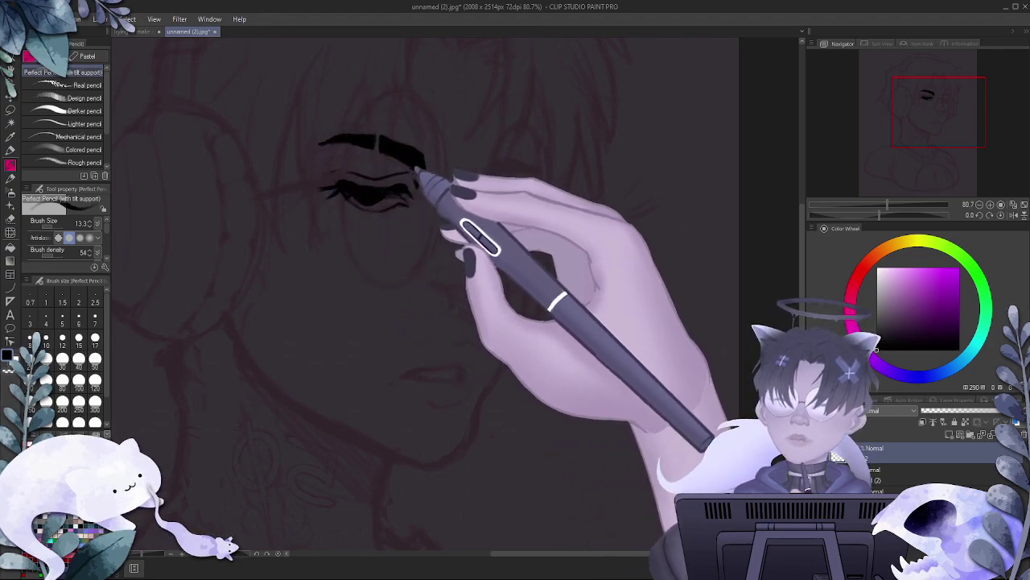
scroll(456, 273, down, 6)
scroll(443, 297, up, 4)
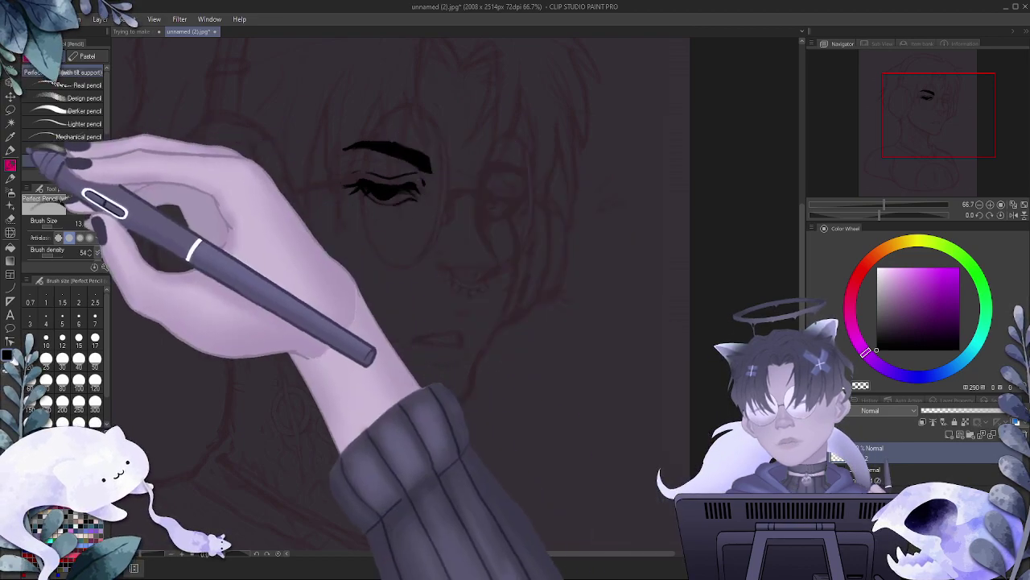
- Cut thin diagonal slits through the outer part of the eyebrow with the eraser at size 7
key(e)
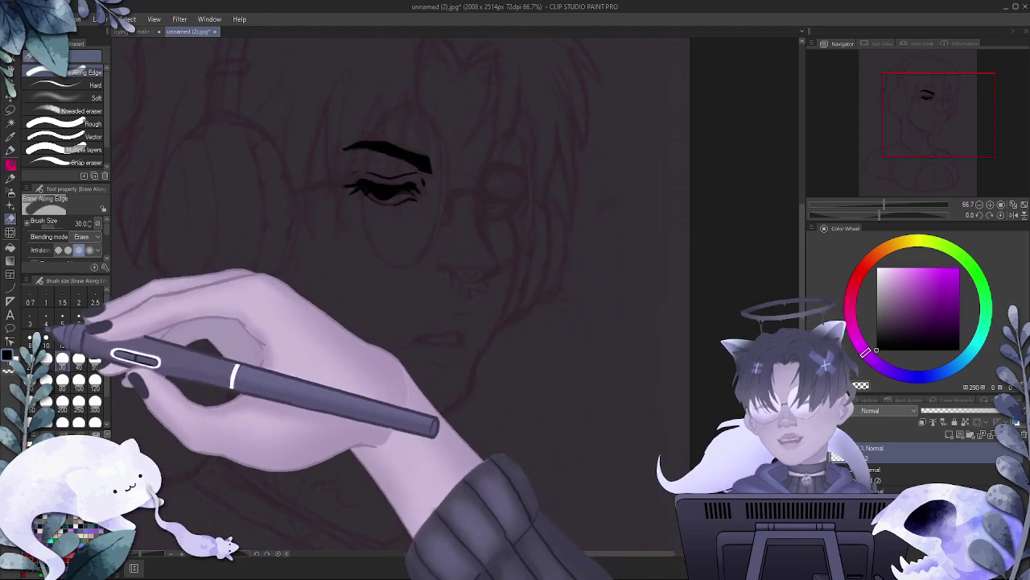
click(62, 341)
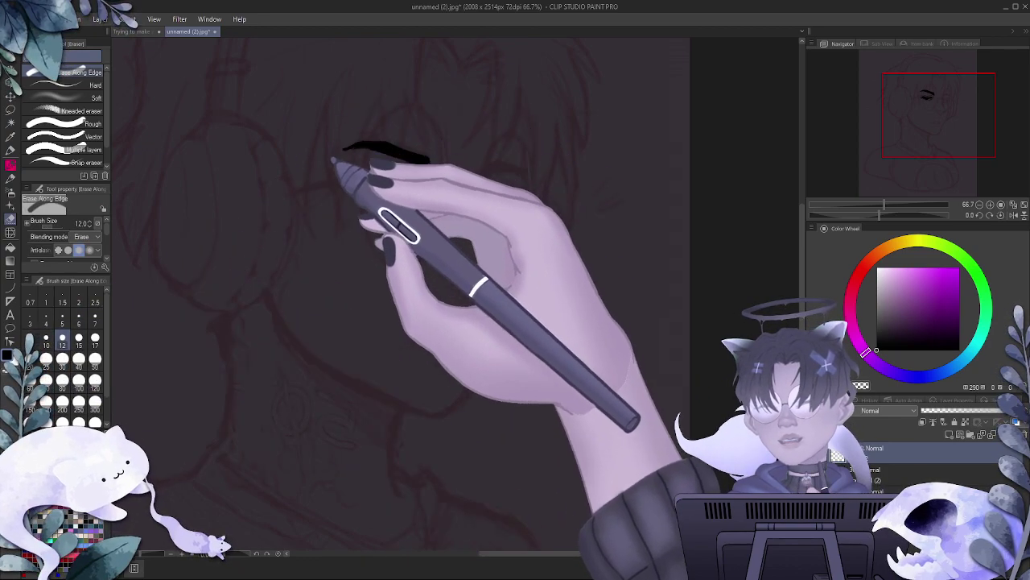
click(95, 323)
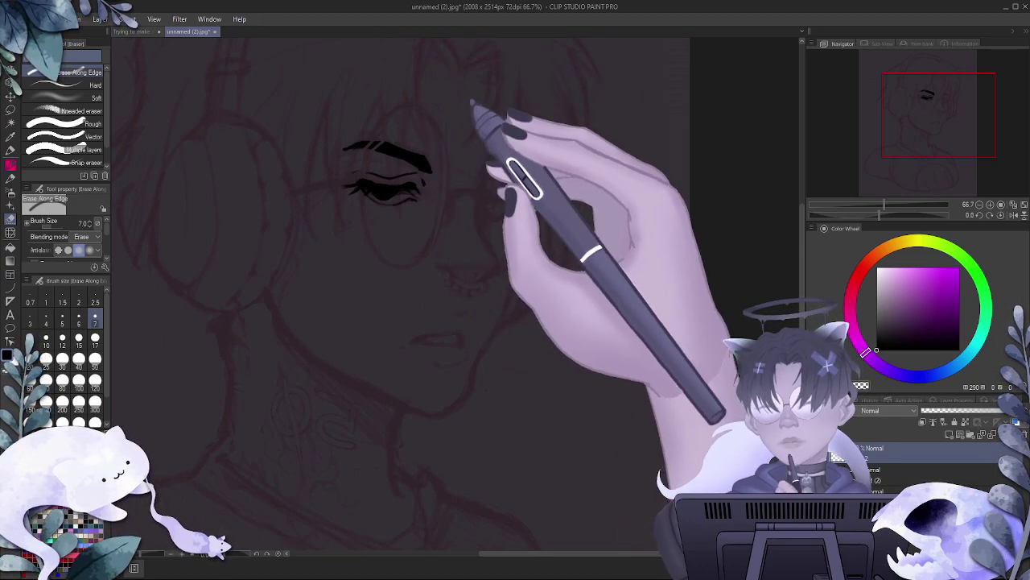
- Pencil short lower lashes beneath the eye, strengthen the outer lashes and erase a small highlight in the iris
scroll(495, 91, down, 3)
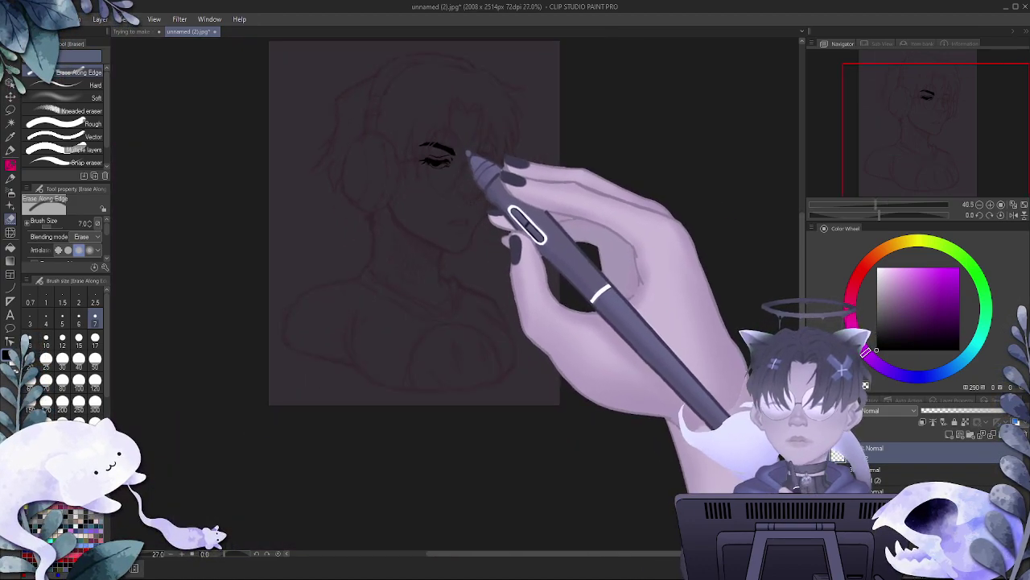
scroll(394, 104, up, 3)
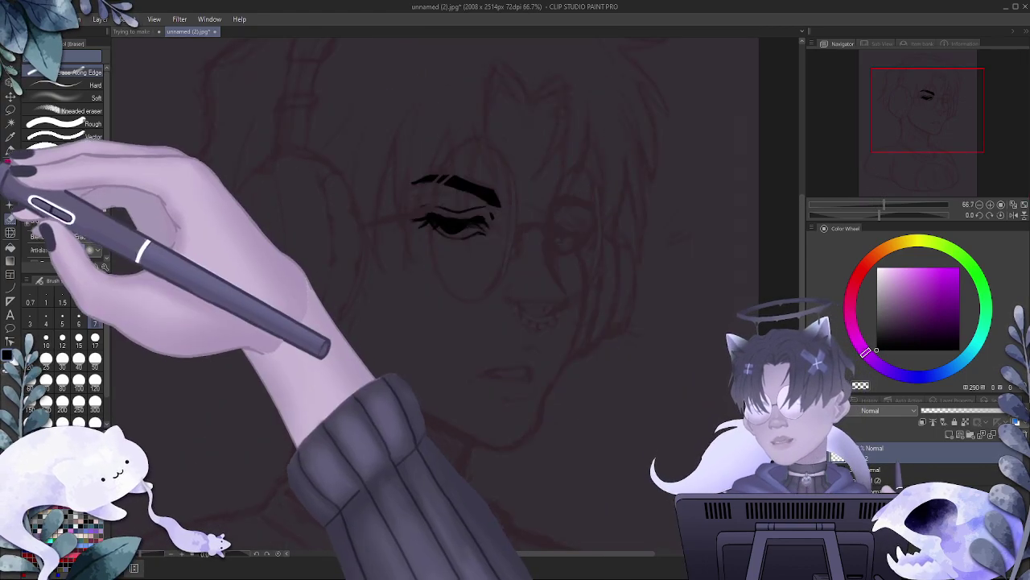
click(10, 165)
drag(413, 219, 492, 211)
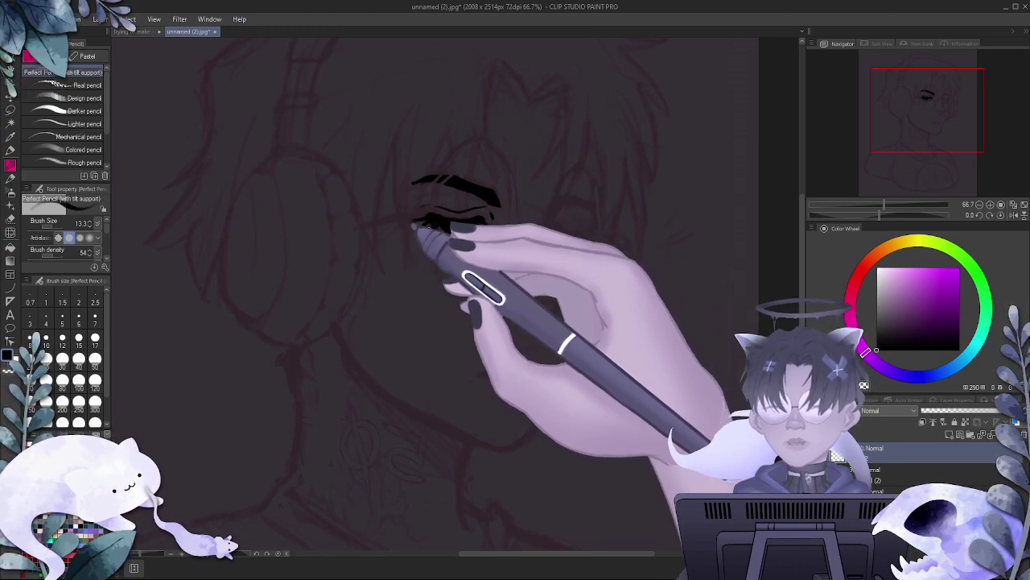
drag(416, 223, 490, 240)
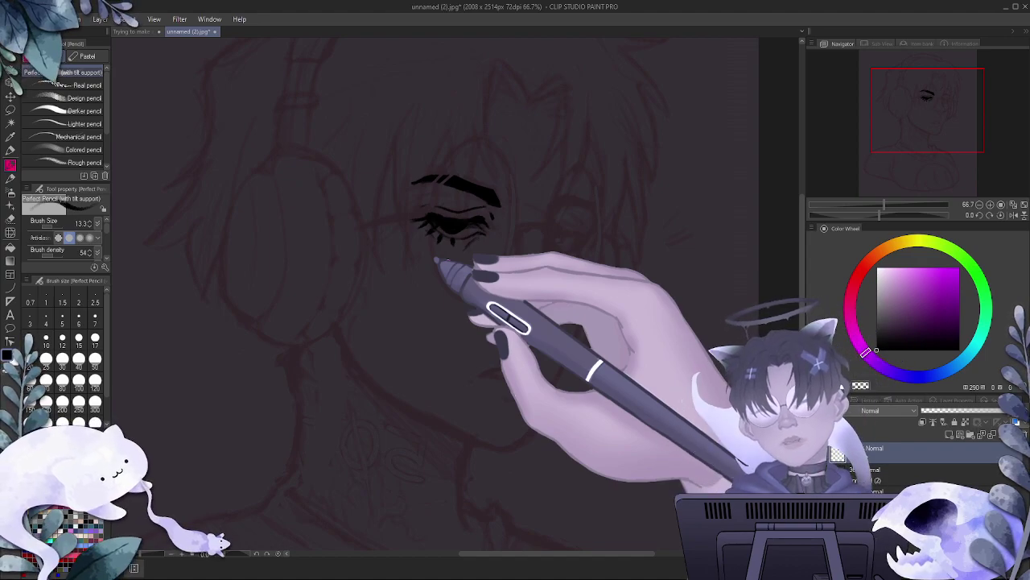
click(11, 219)
drag(469, 221, 451, 231)
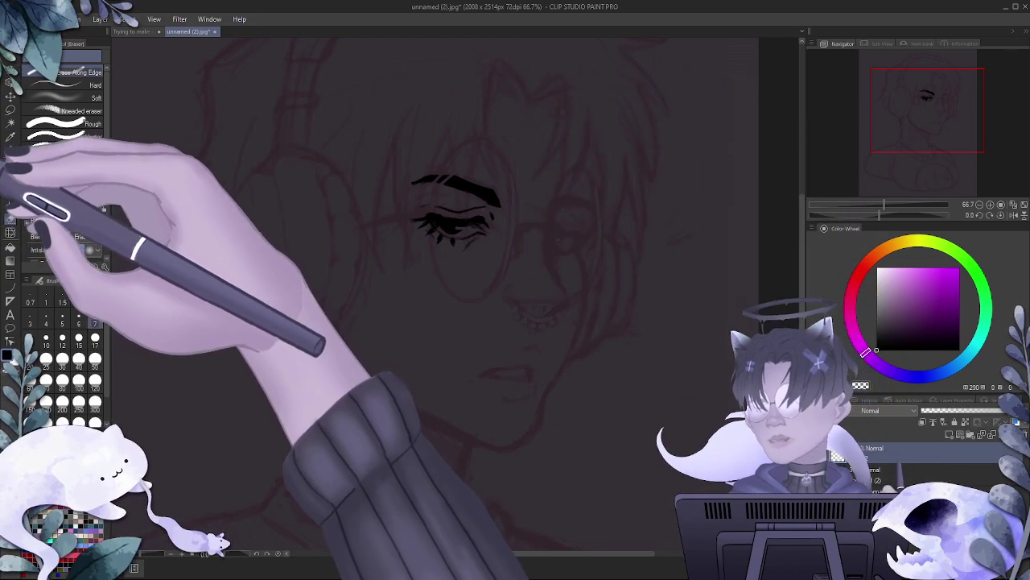
- Line the nostril, underside and tip of the nose in black, and draw the bridge curving up to the far brow
click(10, 165)
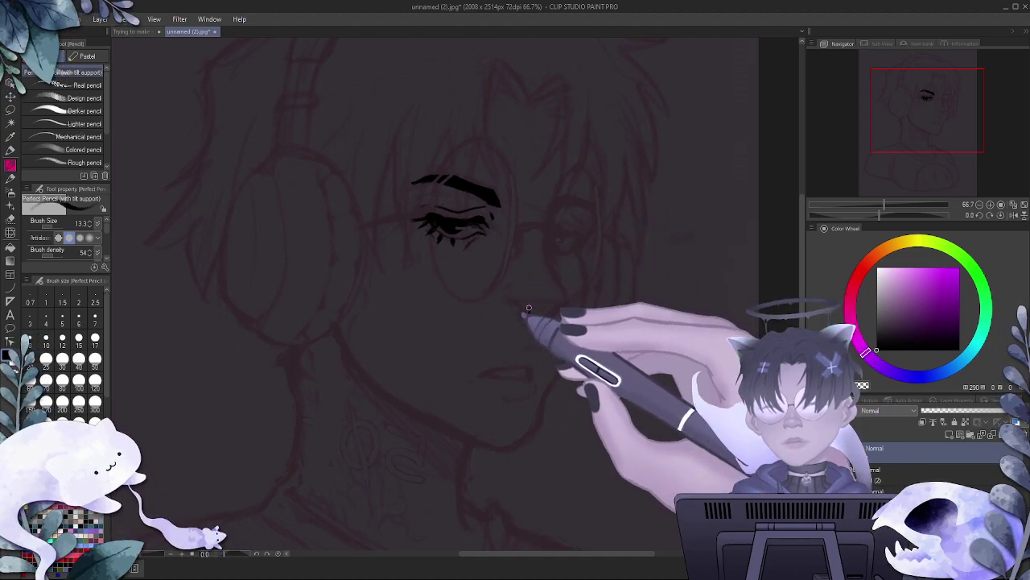
drag(519, 307, 521, 285)
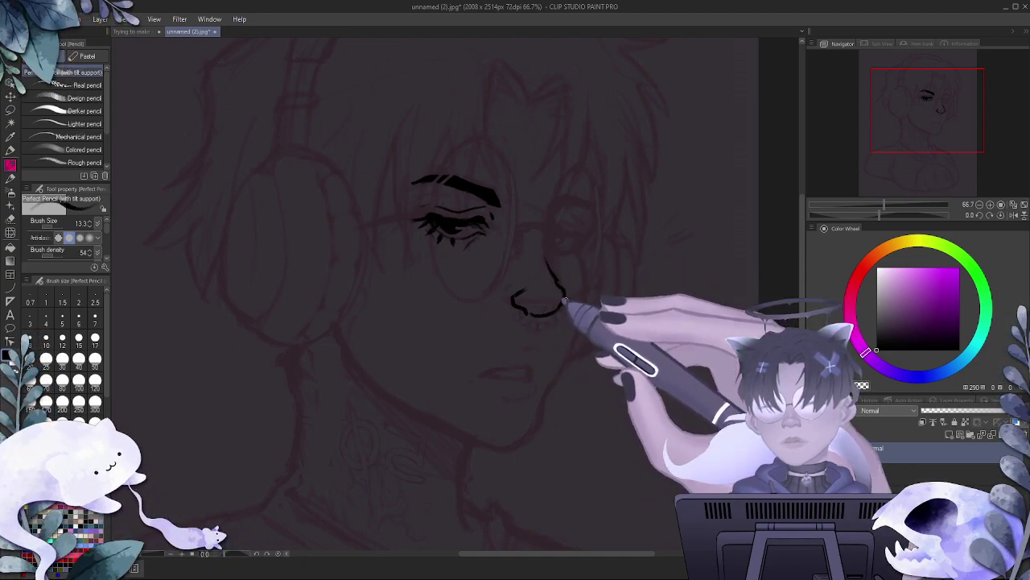
key(ctrl+z)
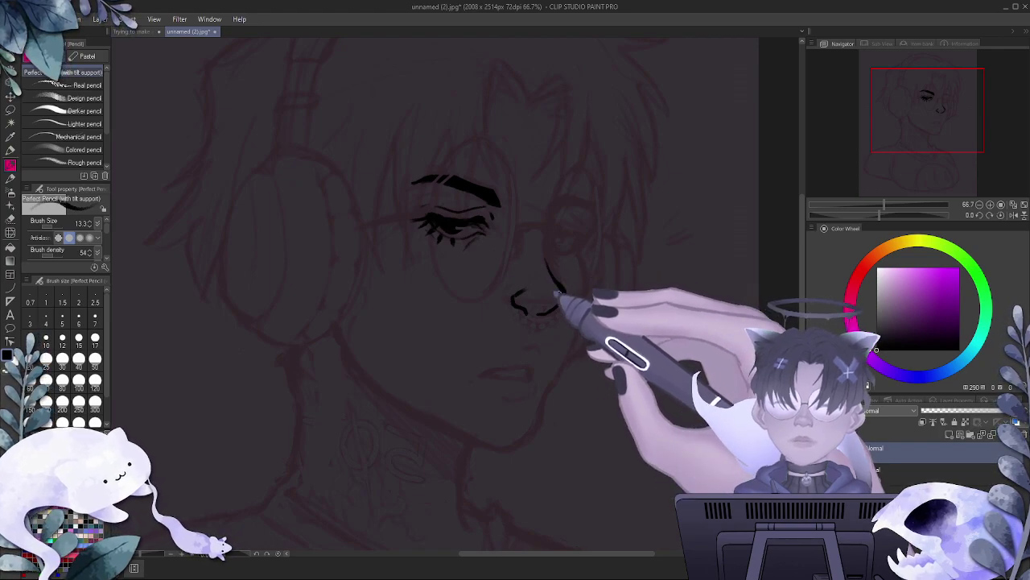
drag(545, 233, 560, 295)
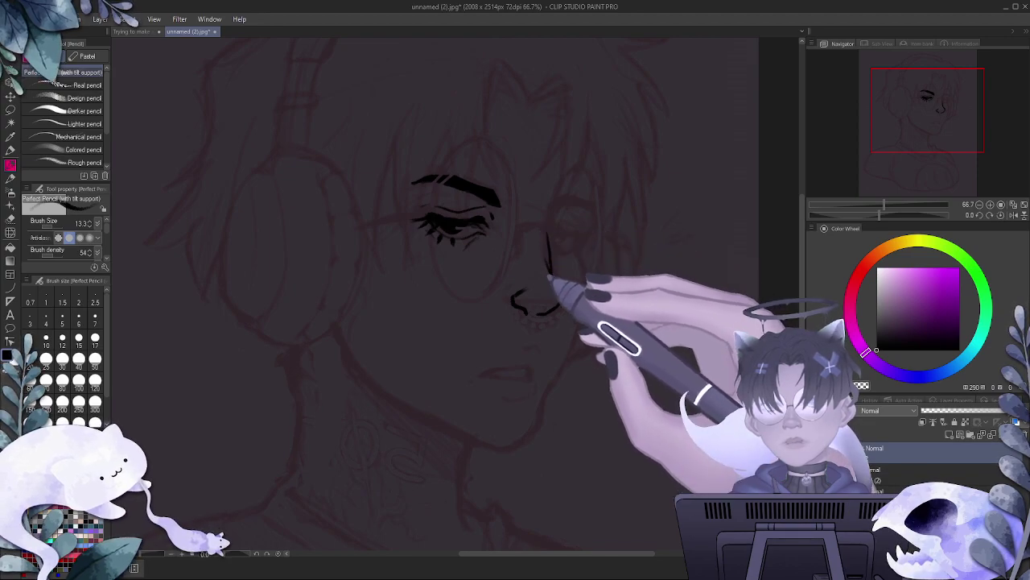
drag(546, 235, 567, 190)
key(ctrl+z)
drag(547, 237, 561, 195)
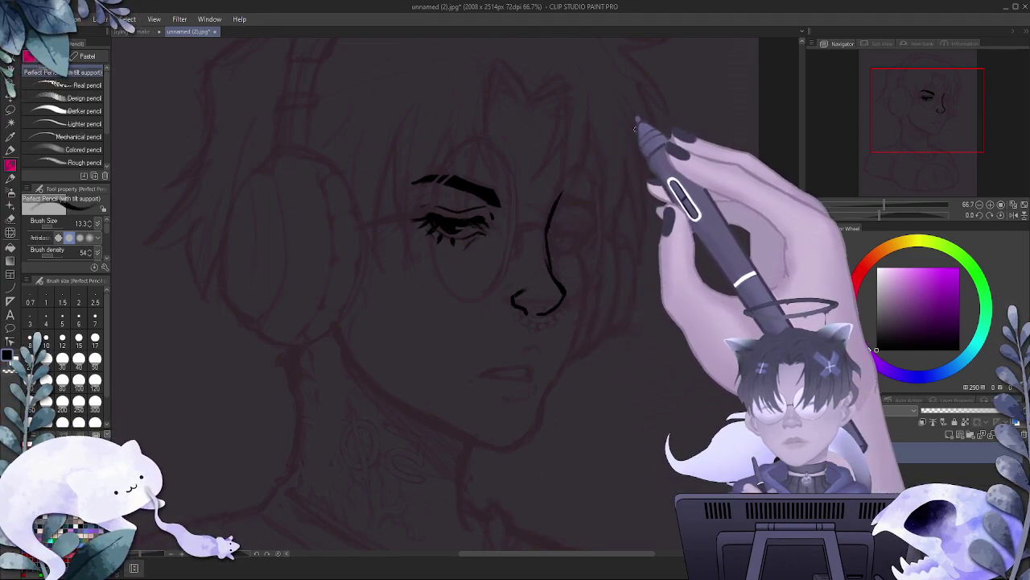
- Pencil extra lashes at the outer corner and along the outer lower lid of the inked eye
key(e)
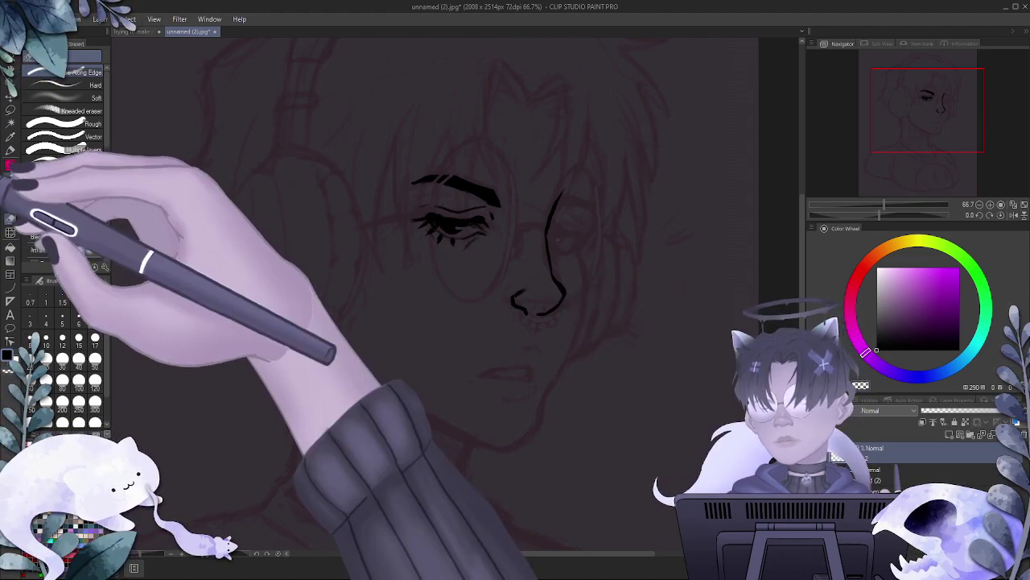
click(10, 166)
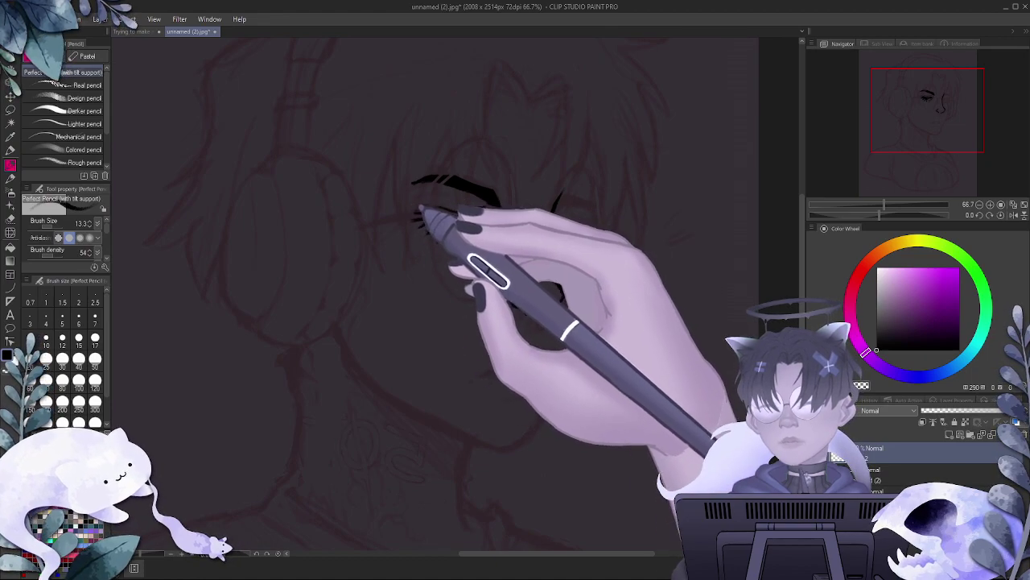
drag(423, 215, 410, 211)
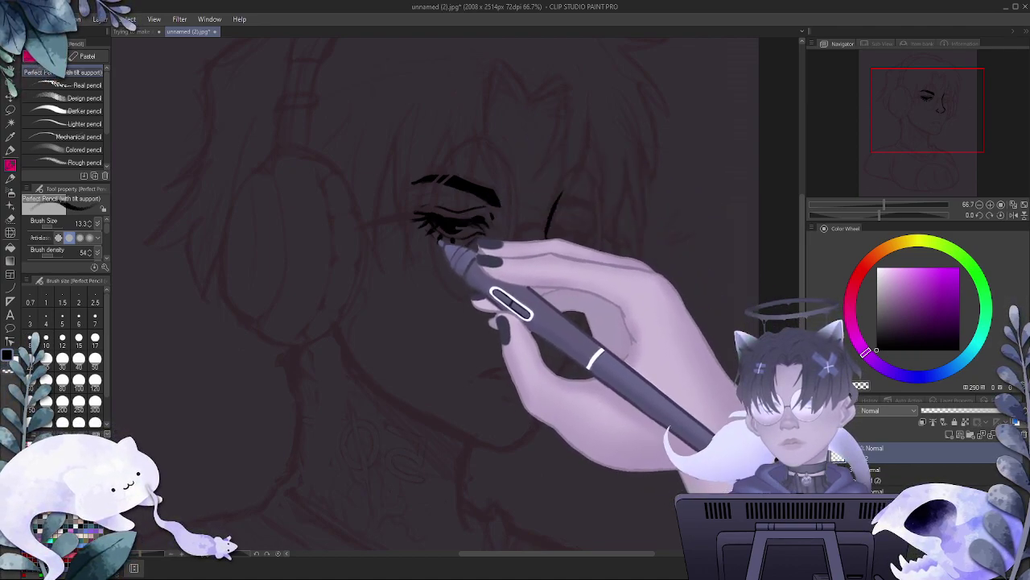
- Draw a thin vertical scar running from the forehead through the eyebrow and eyelid and down onto the cheek
drag(451, 243, 457, 335)
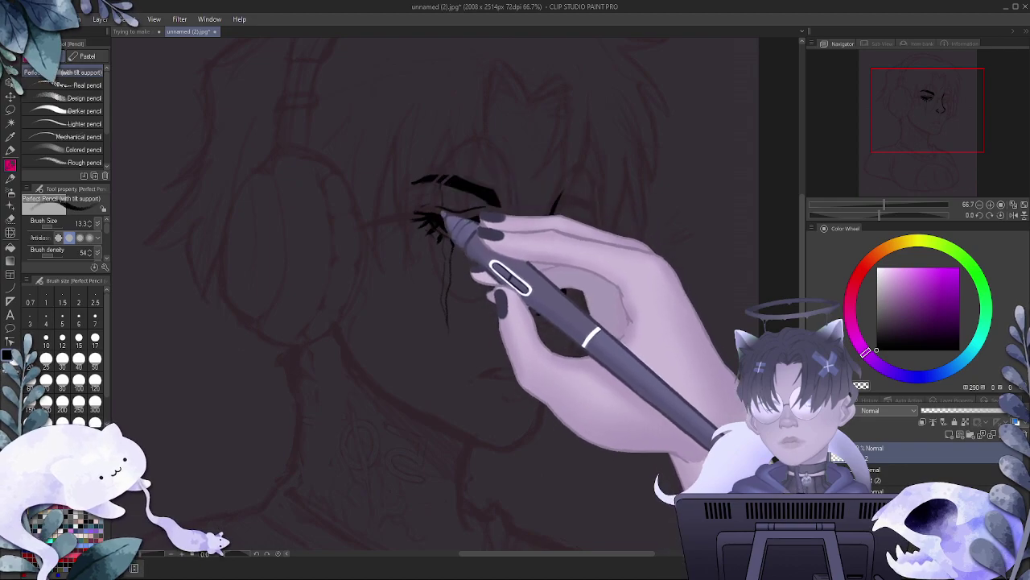
drag(433, 187, 437, 201)
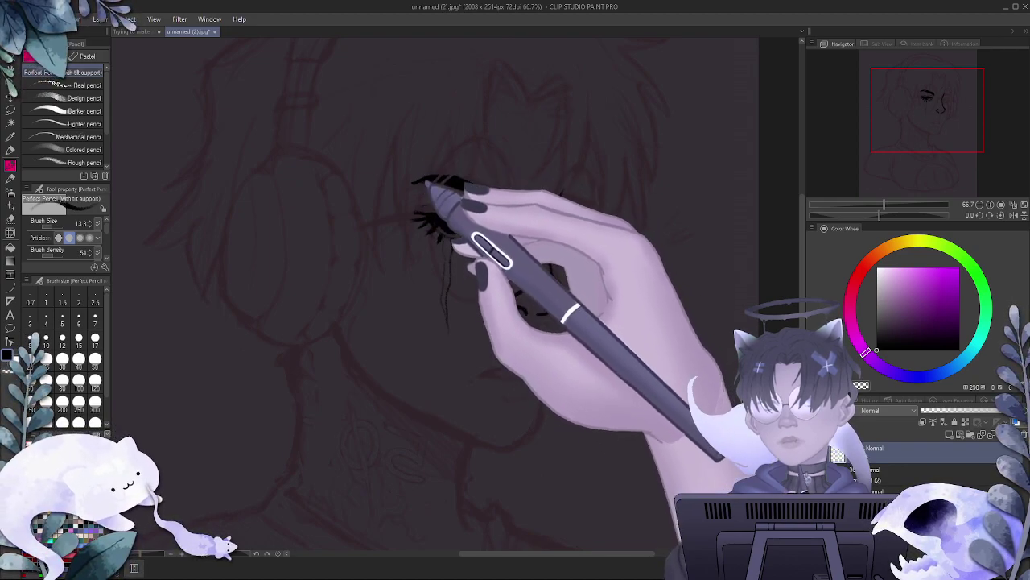
drag(443, 133, 440, 152)
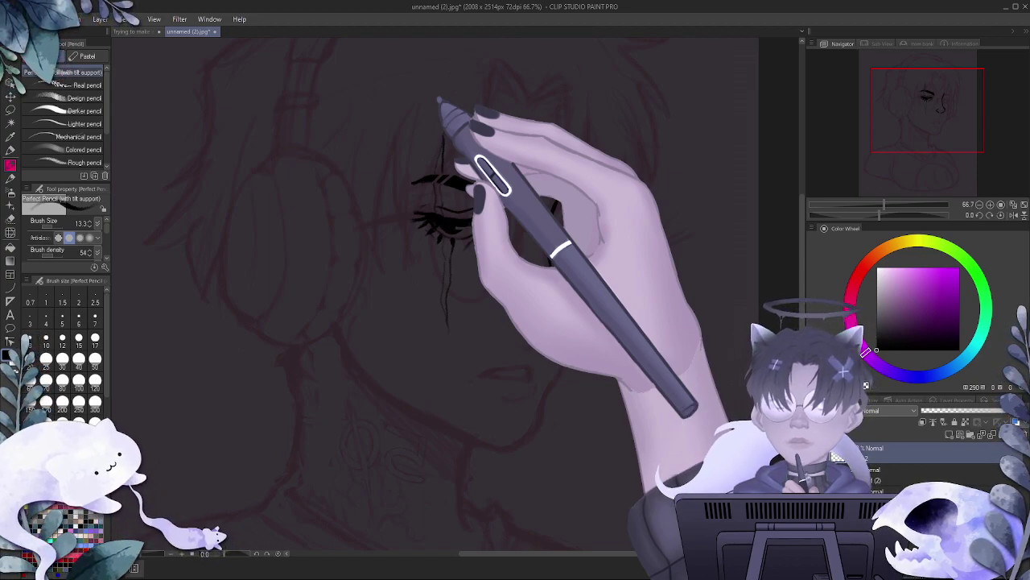
drag(435, 187, 439, 201)
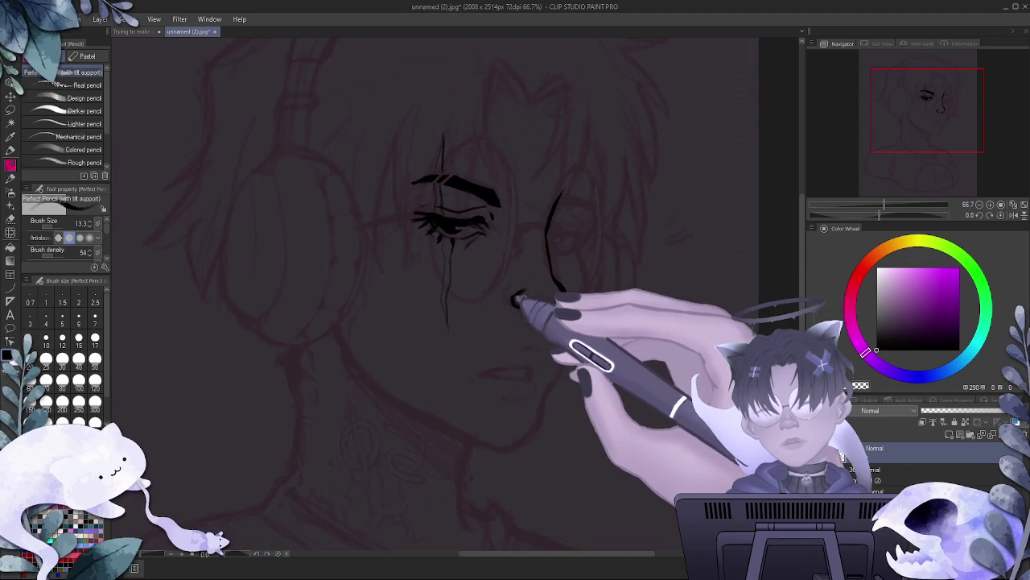
- Redraw the nostril, underside and tip of the nose in black and outline a small teardrop shape on its side
drag(526, 307, 558, 304)
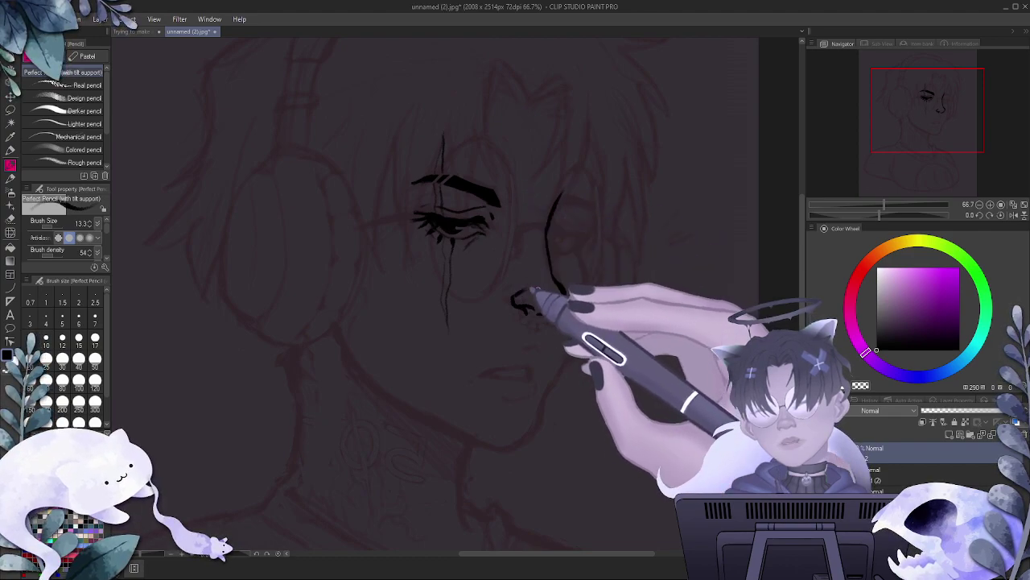
drag(543, 260, 552, 291)
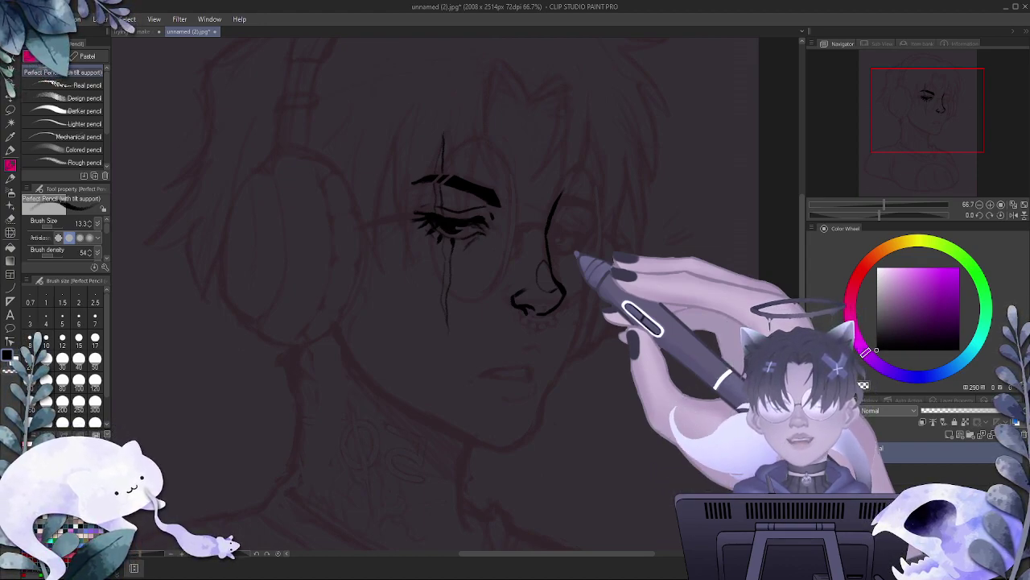
- Ink the slightly open mouth with a dark inner end, a short tick at its corner and a small curve beneath the lower lip
mouse_move(482, 377)
mouse_down()
mouse_move(550, 363)
mouse_move(495, 374)
mouse_move(531, 369)
mouse_move(505, 386)
mouse_move(486, 382)
mouse_move(515, 381)
mouse_move(484, 380)
mouse_move(523, 379)
mouse_up()
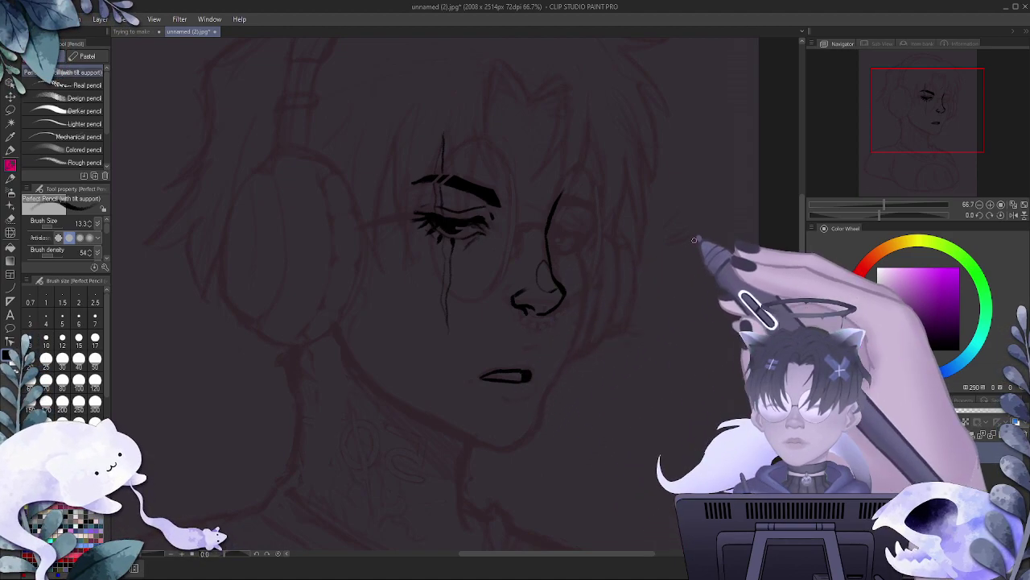
drag(483, 376, 472, 373)
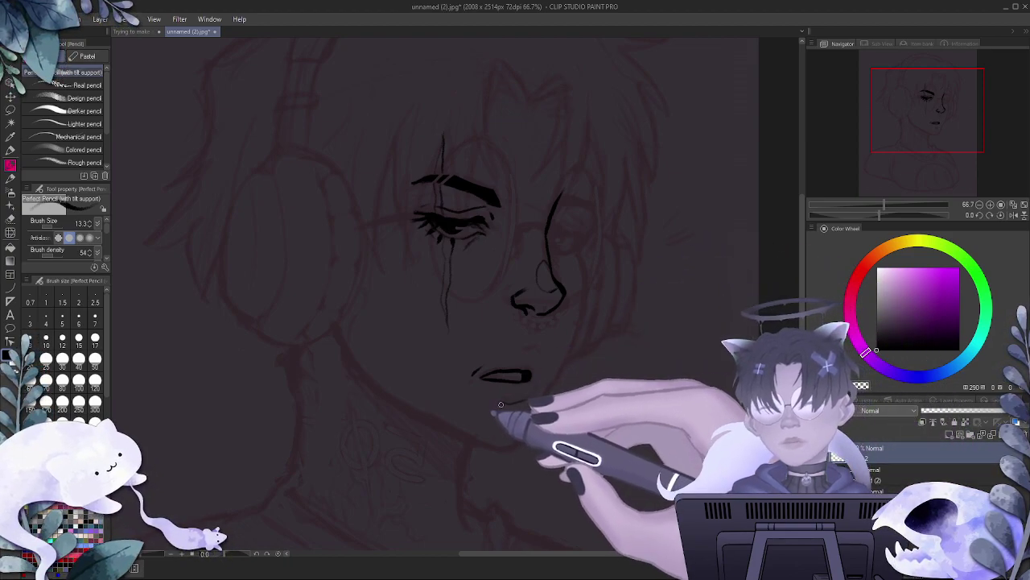
drag(502, 407, 522, 403)
key(ctrl+z)
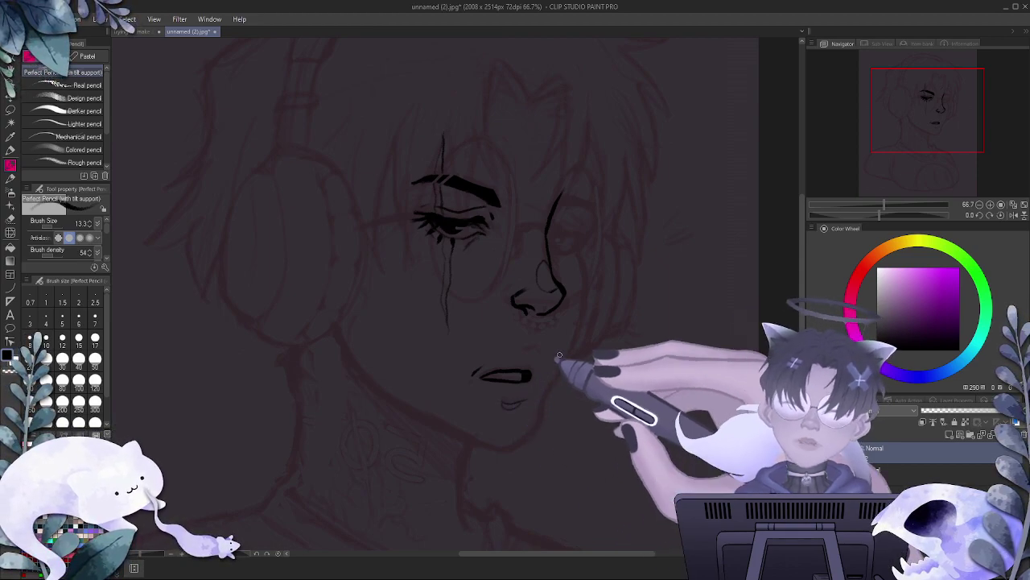
- Hide the sketch layer to check the black line art on its own, and show the sketch again
scroll(595, 256, down, 4)
scroll(627, 212, up, 3)
scroll(629, 214, up, 1)
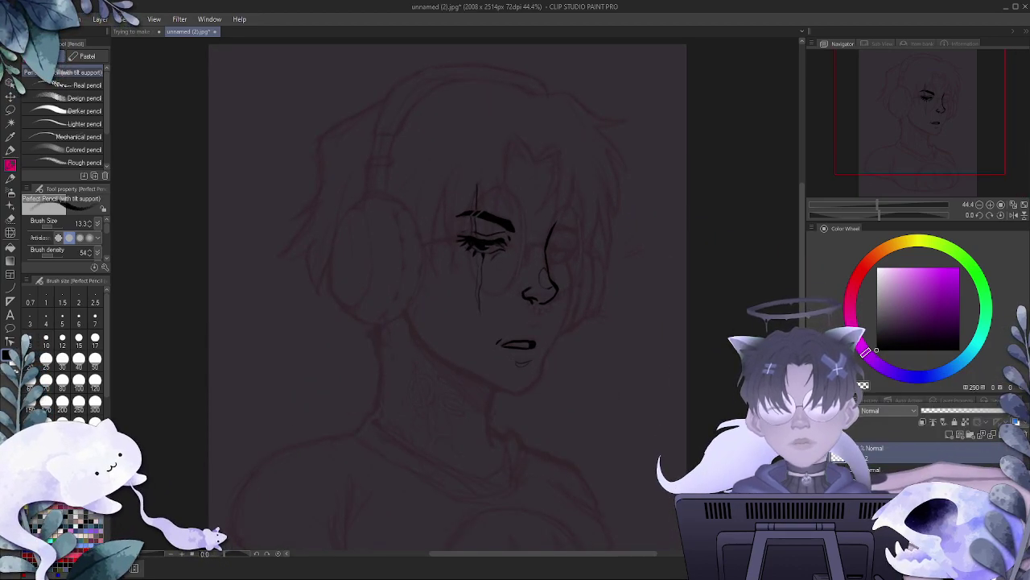
click(815, 474)
click(815, 472)
click(814, 472)
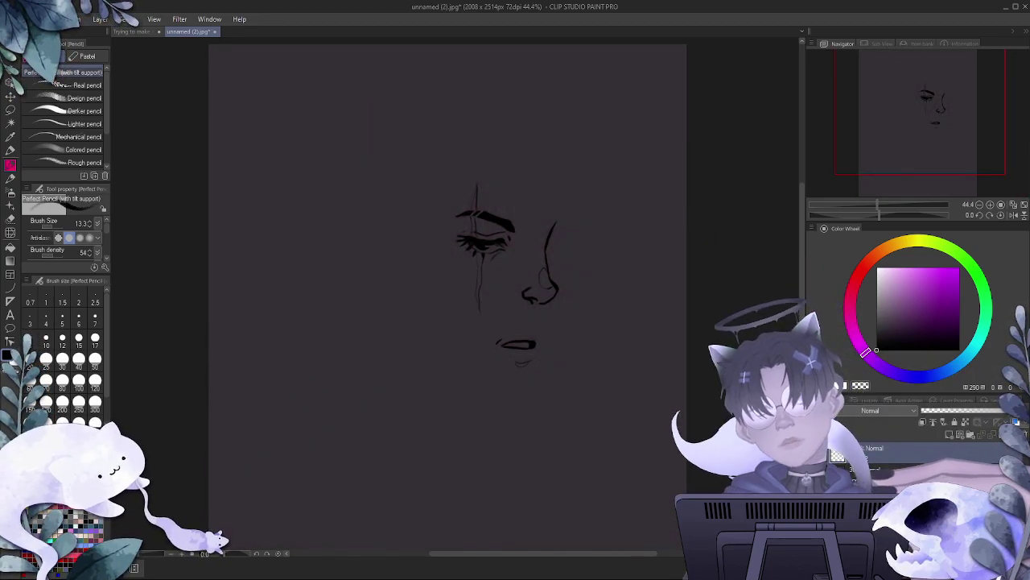
click(814, 472)
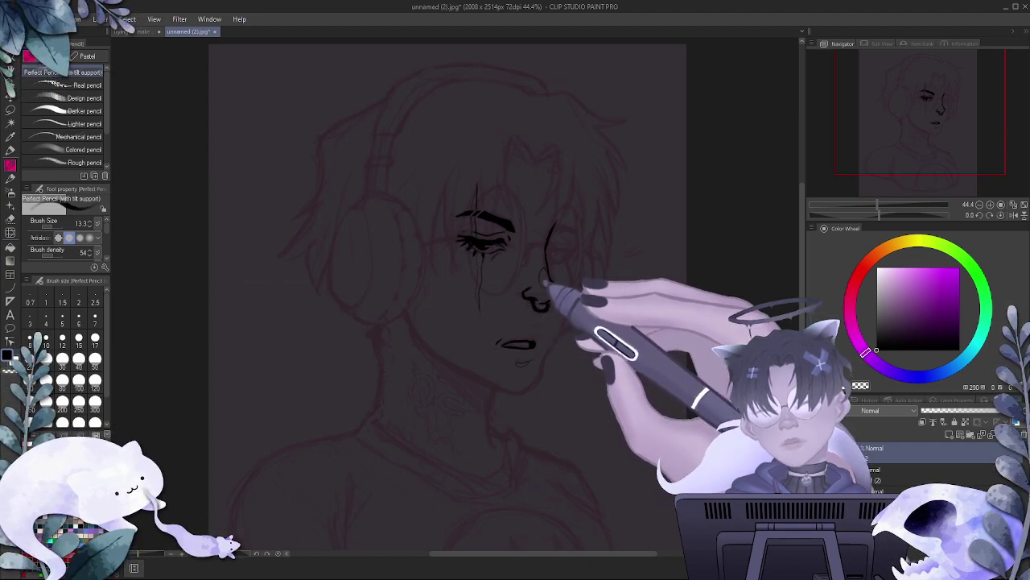
- Pencil a thick curved septum ring hanging beneath the nose
scroll(545, 305, up, 5)
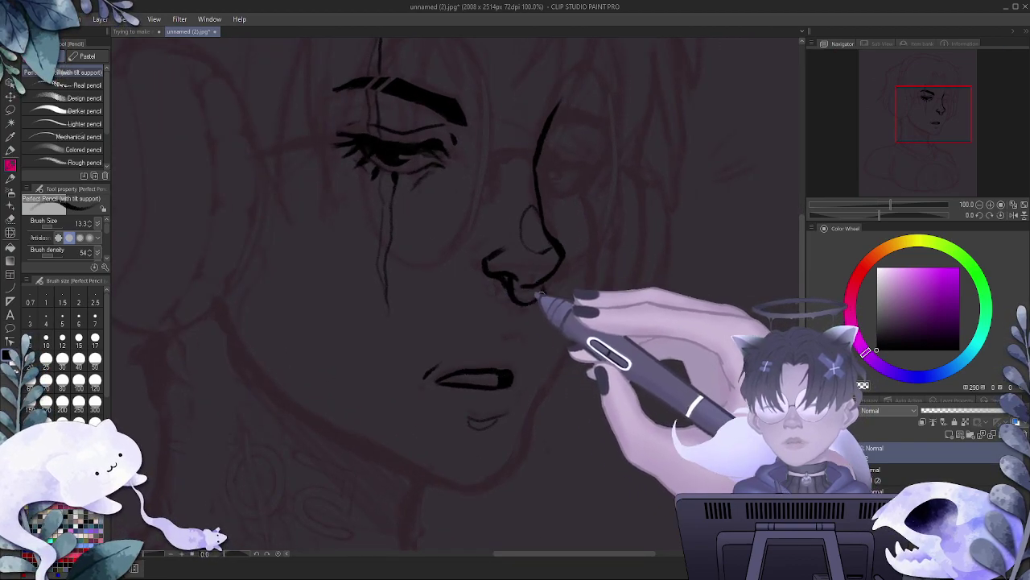
mouse_move(509, 291)
mouse_down()
mouse_move(515, 247)
mouse_move(544, 286)
mouse_up()
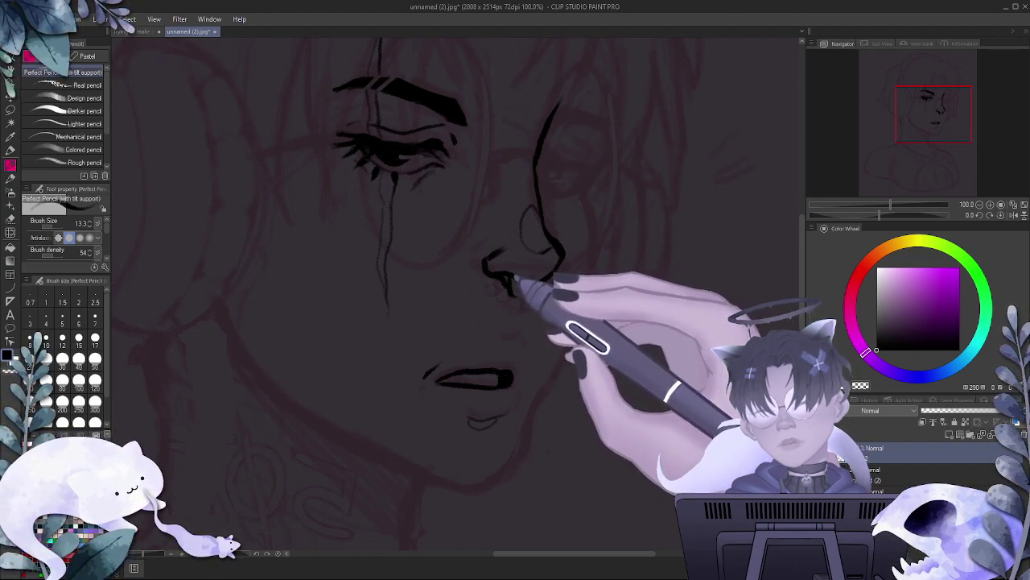
drag(507, 278, 533, 290)
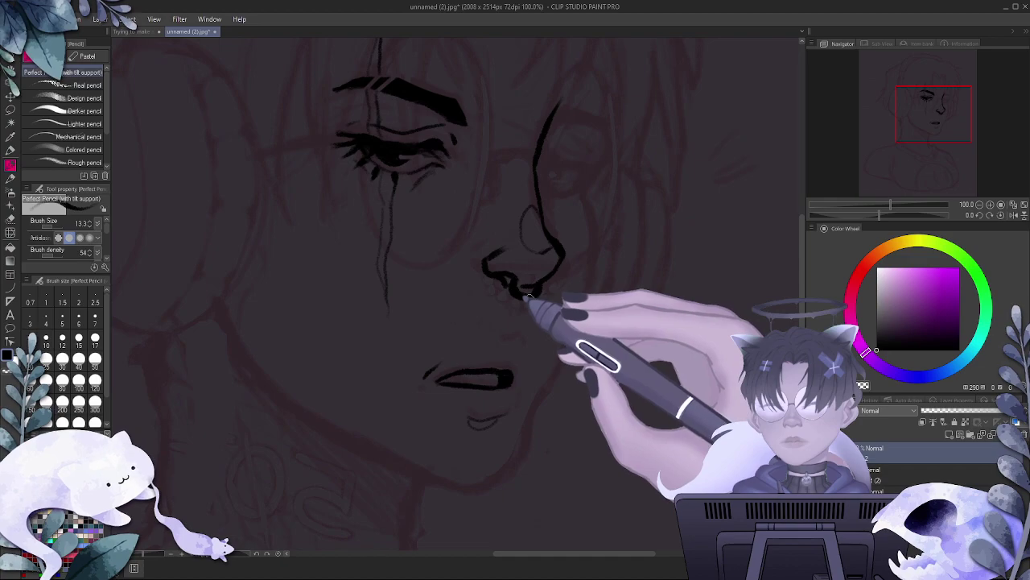
drag(513, 288, 540, 292)
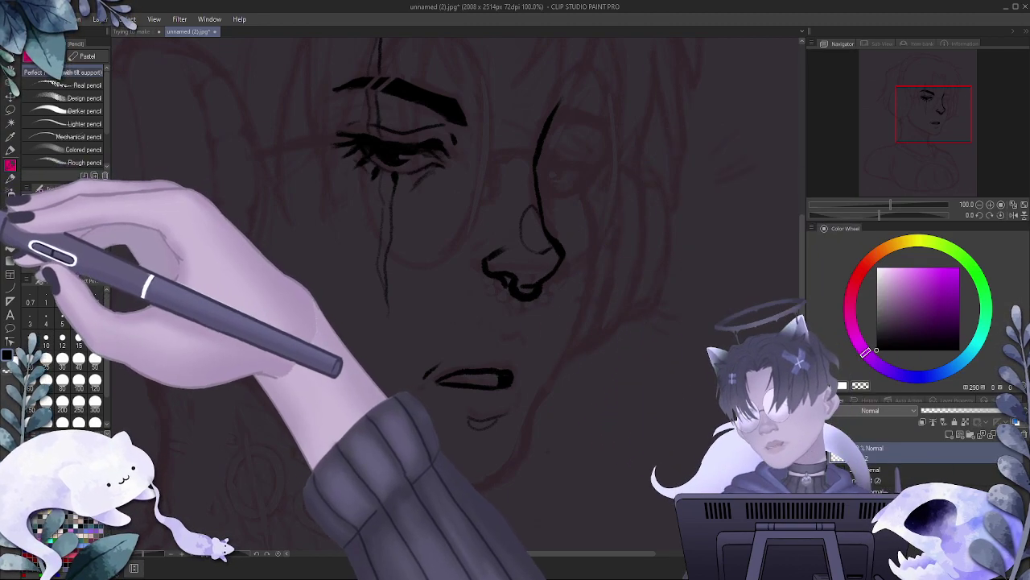
- Erase a thin band through the middle of the septum ring with the size 7 eraser and touch up its outline in black
click(11, 218)
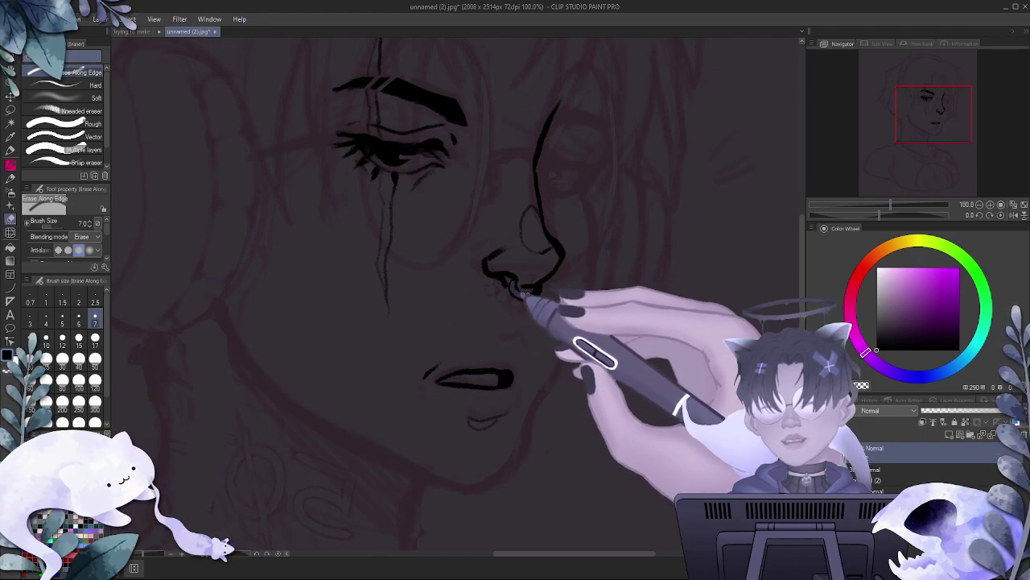
drag(520, 294, 533, 287)
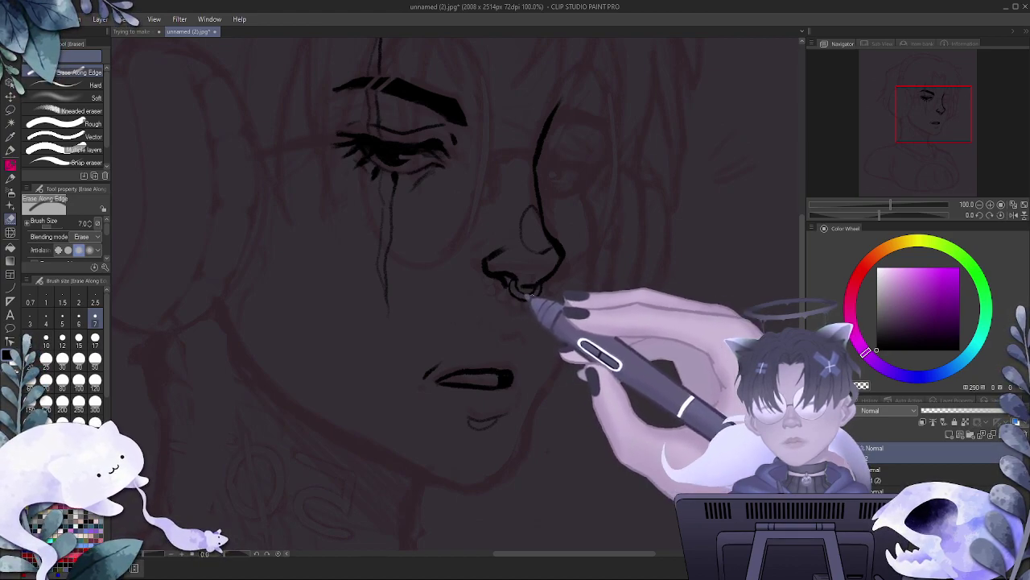
scroll(556, 258, down, 9)
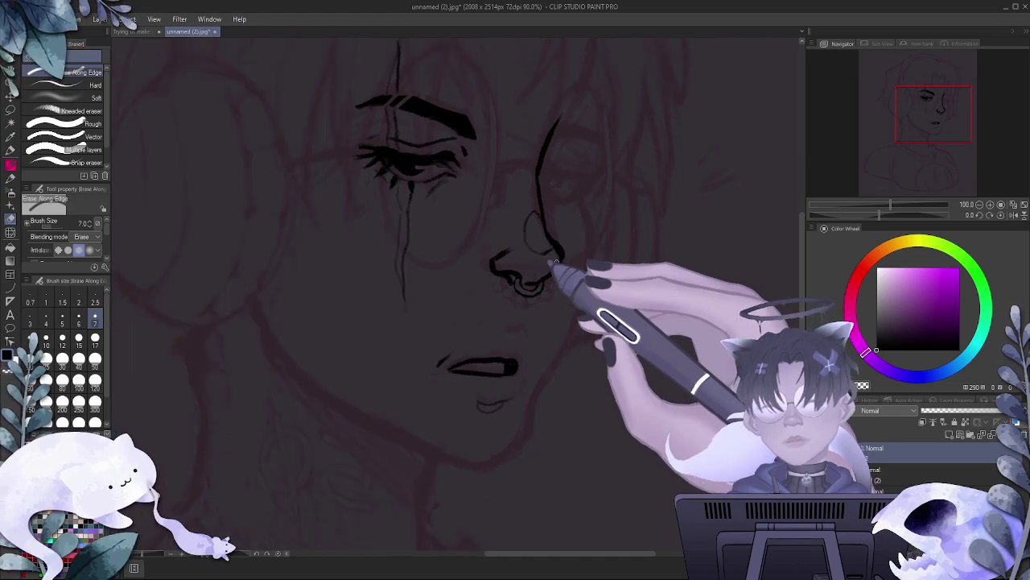
scroll(554, 347, up, 4)
scroll(553, 347, up, 2)
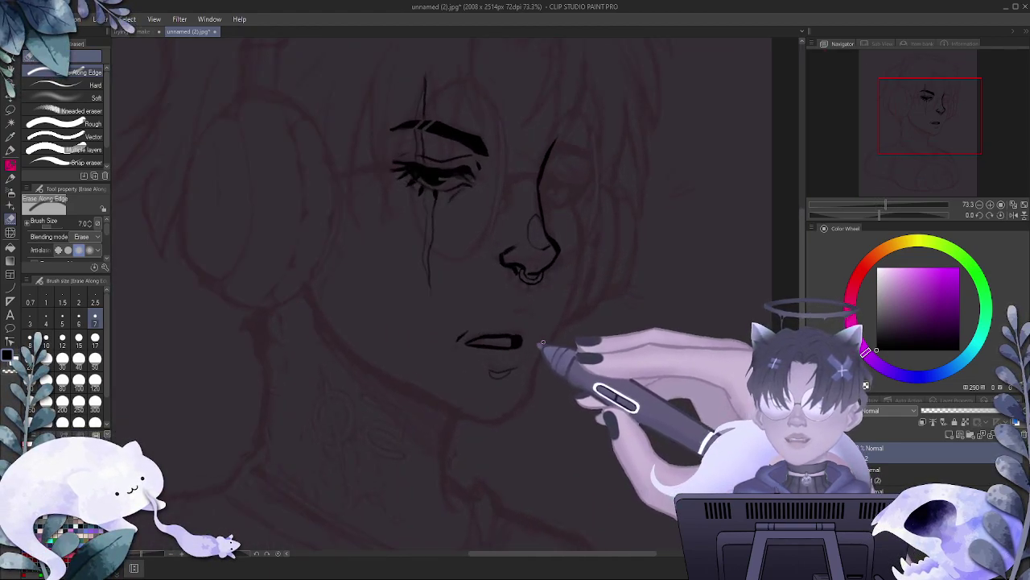
key(p)
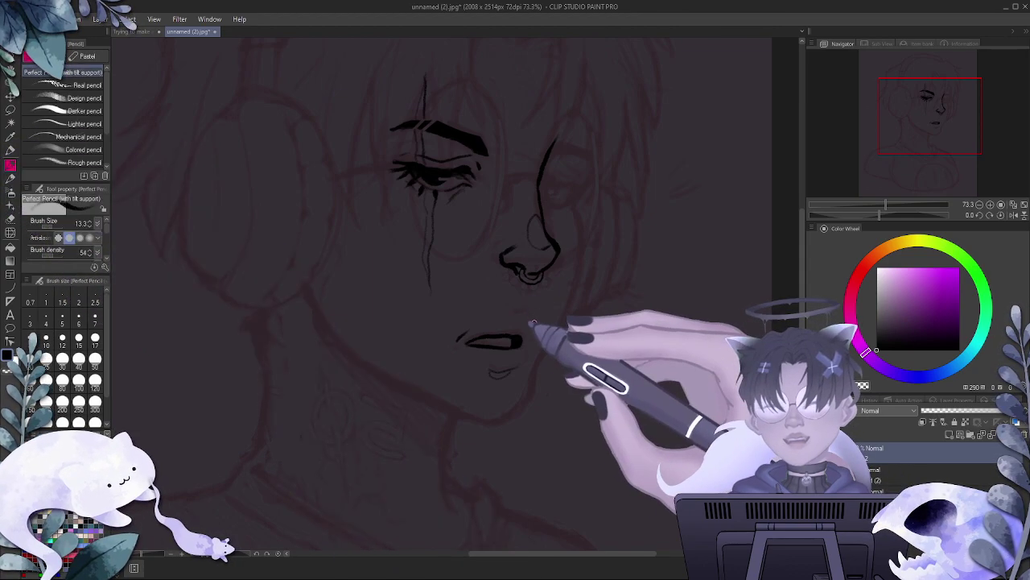
mouse_move(516, 269)
mouse_down()
mouse_move(537, 280)
mouse_move(527, 280)
mouse_up()
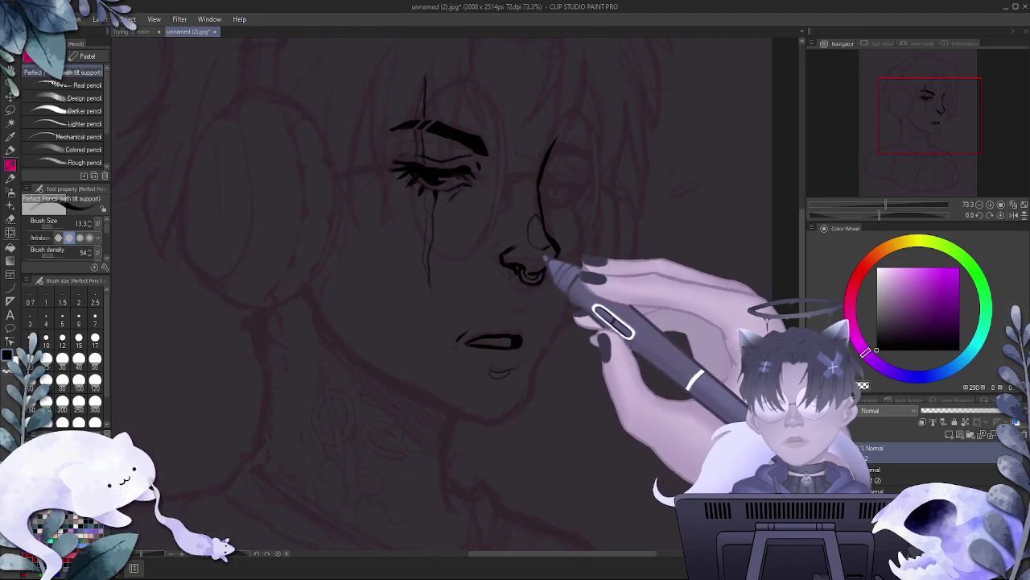
scroll(546, 256, down, 5)
scroll(568, 347, up, 3)
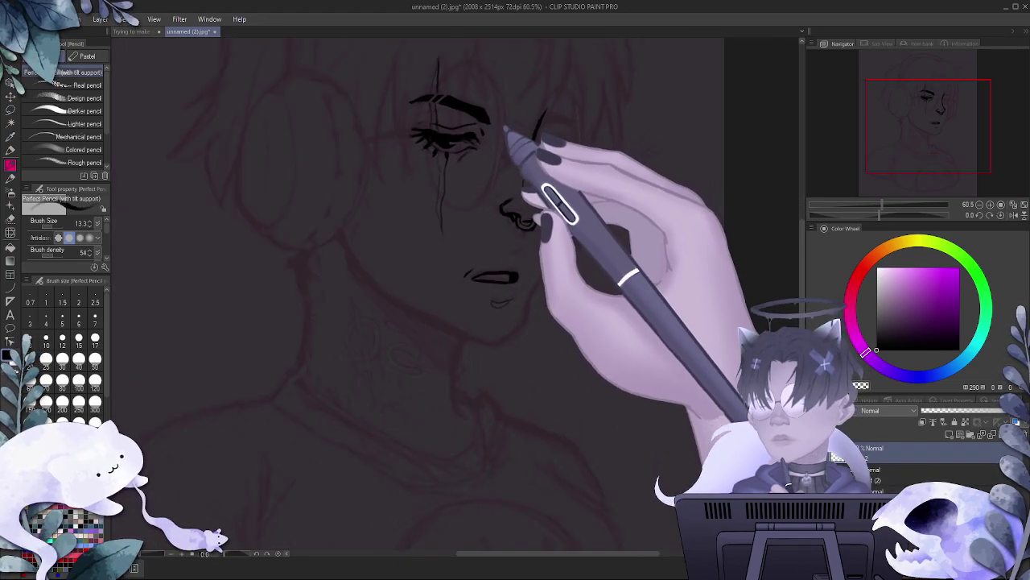
drag(507, 143, 533, 142)
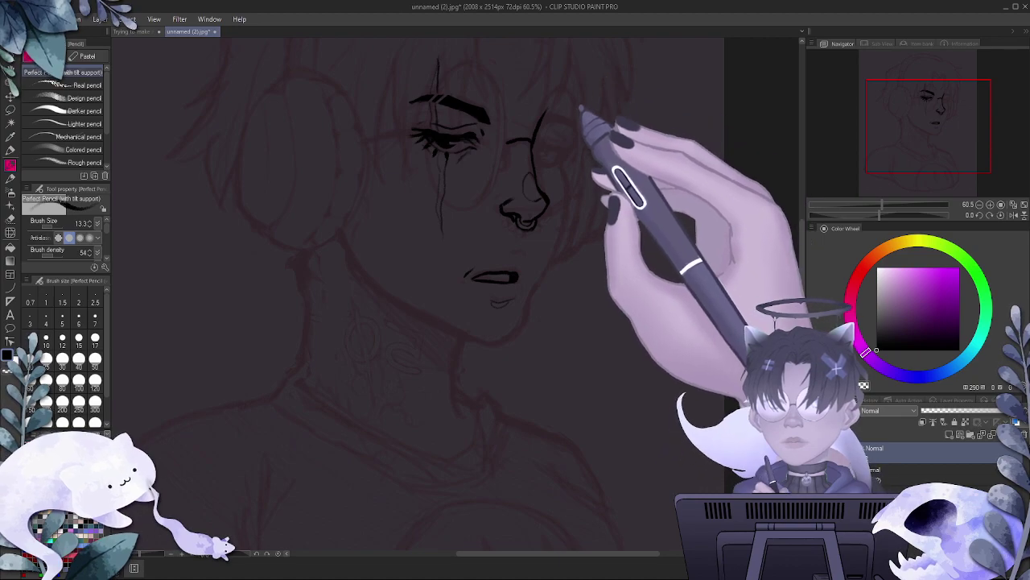
key(ctrl+z)
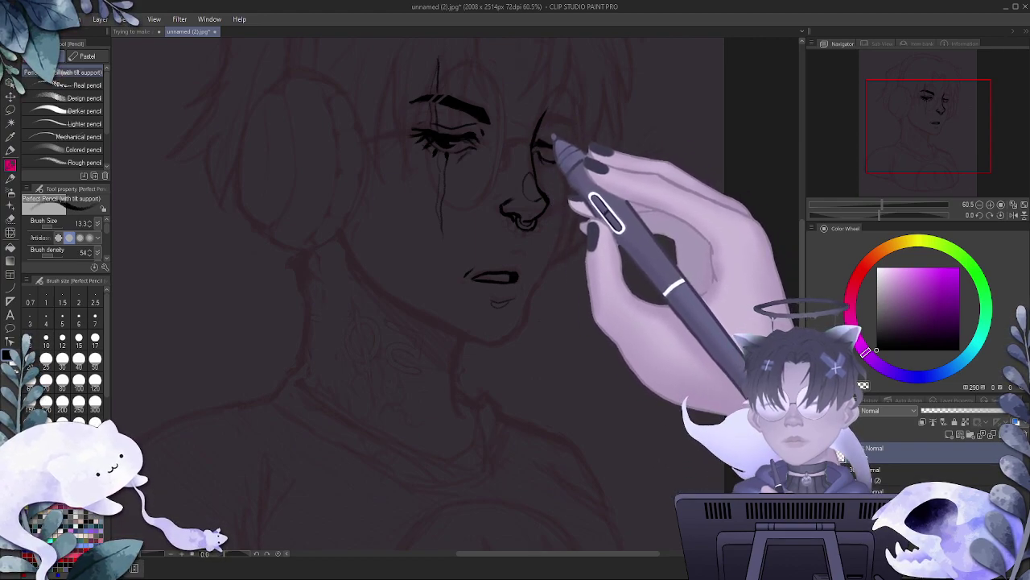
- Ink the far eye's lids and iris, with a black line at its outer side running down toward the cheek
drag(556, 147, 565, 148)
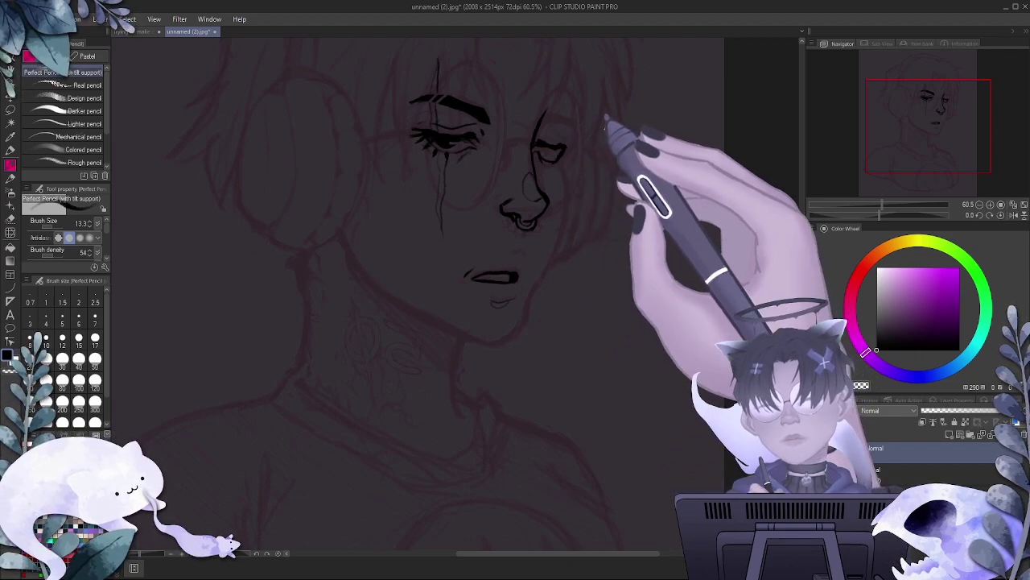
drag(578, 141, 566, 185)
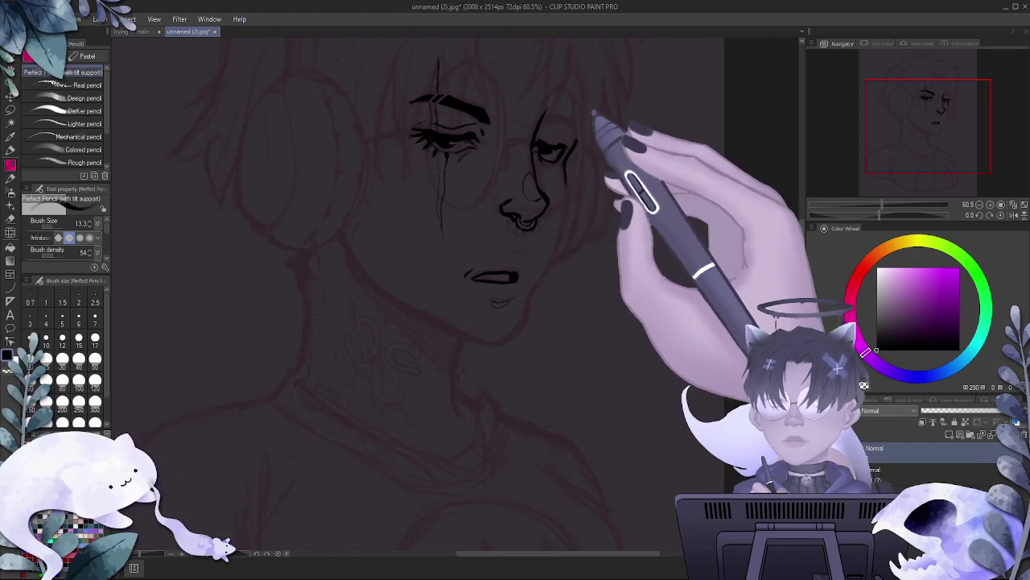
- Erase part of the solid black inside the near eye's iris and refine the eye with the pencil
click(11, 247)
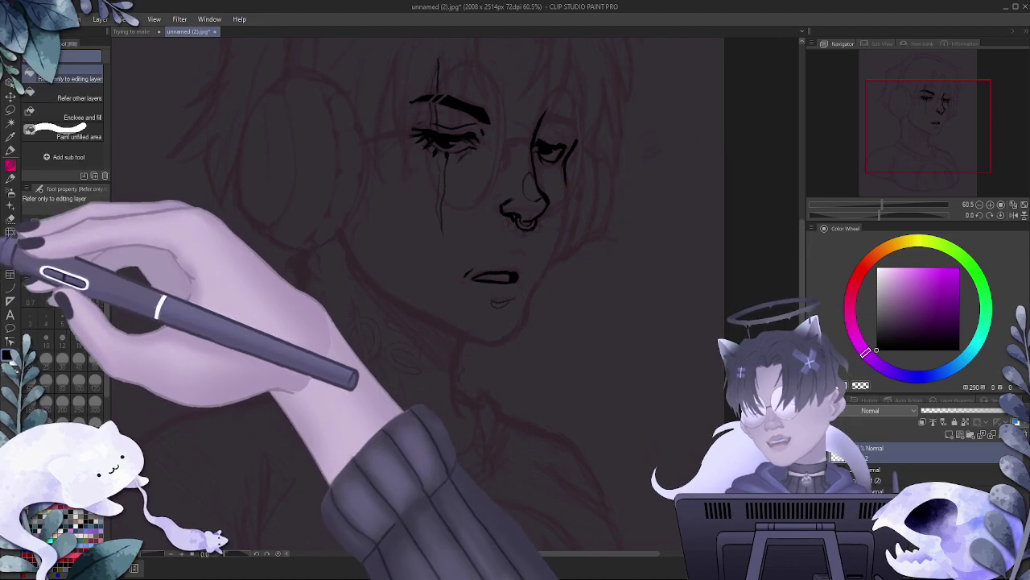
click(11, 233)
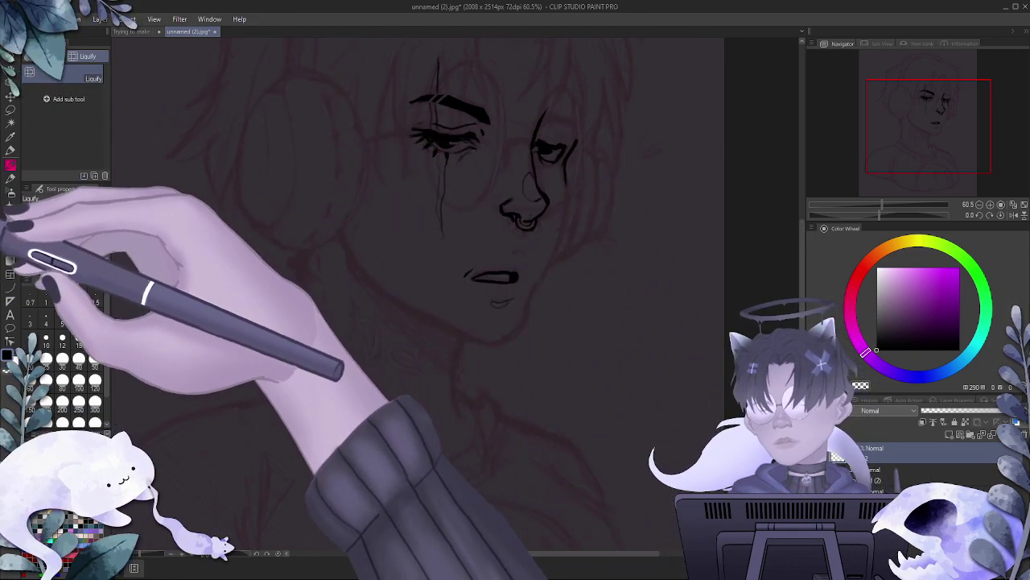
click(10, 218)
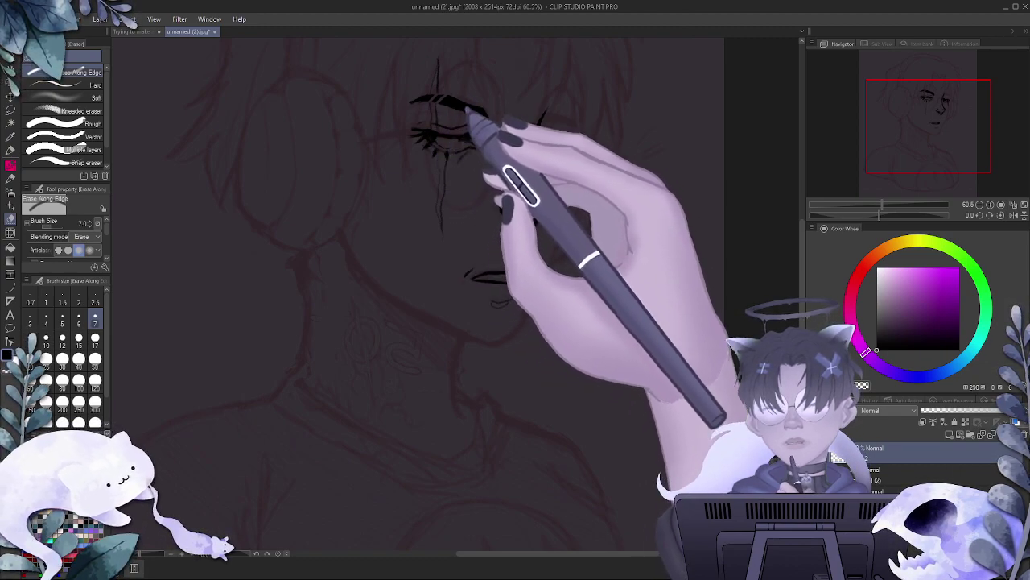
click(10, 164)
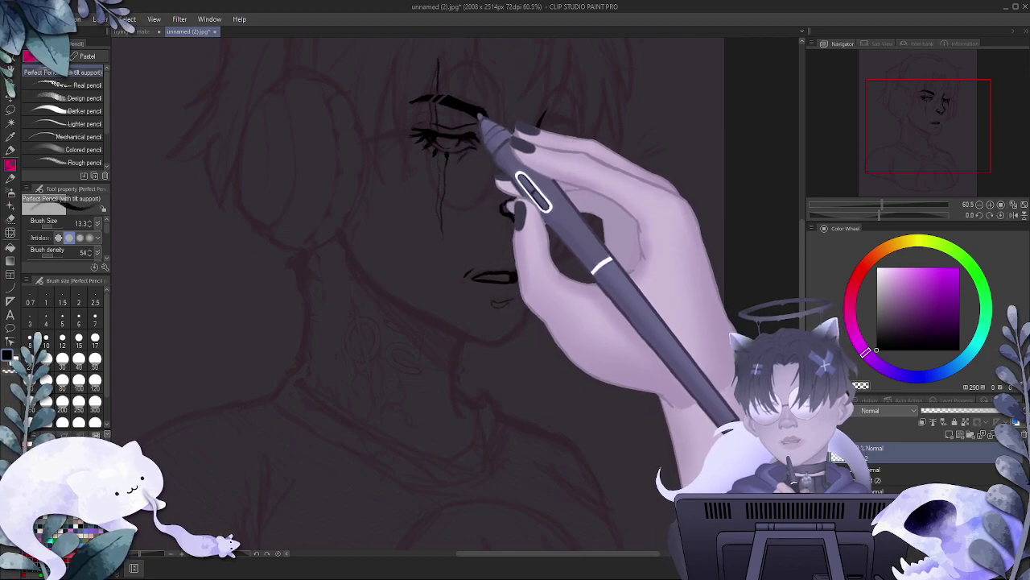
- Draw the far eyebrow as a thick black arch above the far eye and tidy it with the eraser
scroll(499, 129, down, 3)
scroll(528, 36, up, 2)
scroll(518, 262, up, 3)
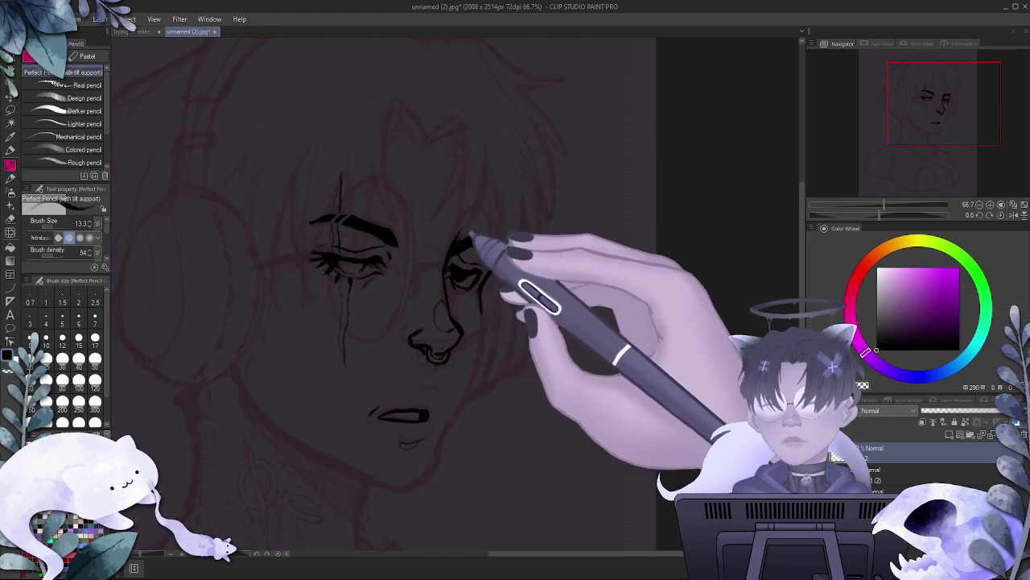
click(10, 219)
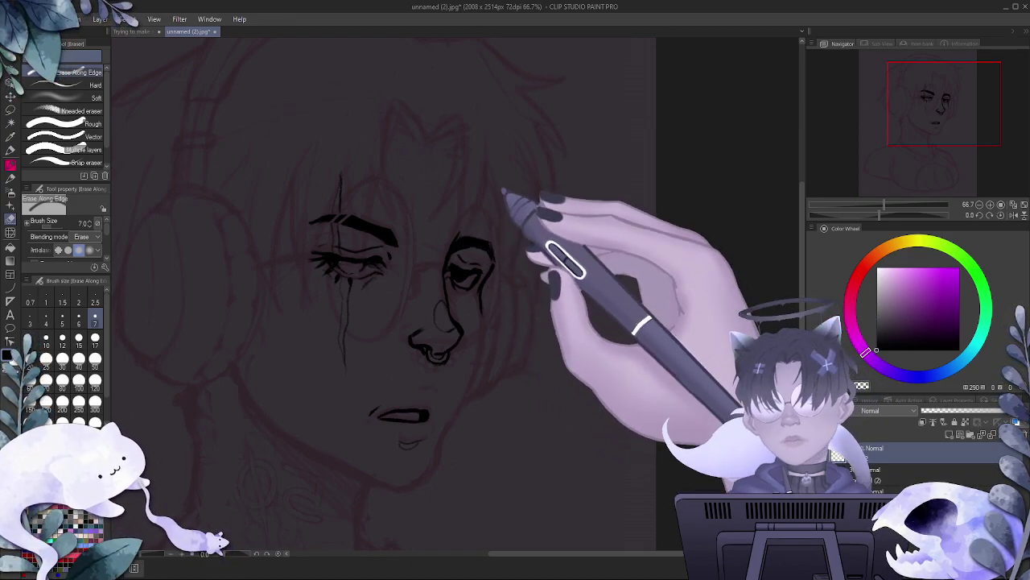
drag(503, 191, 498, 223)
scroll(498, 223, down, 8)
scroll(324, 201, up, 10)
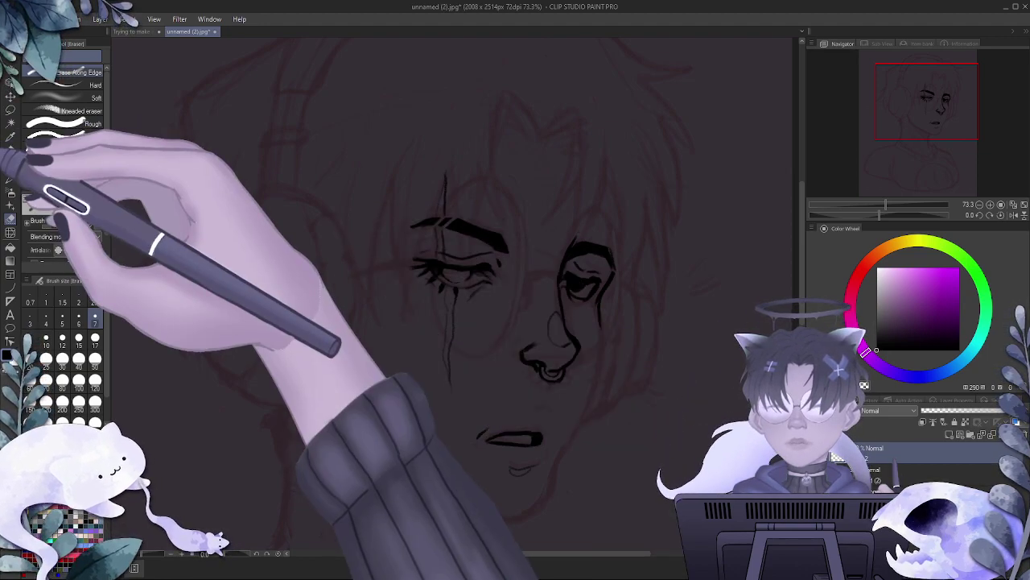
- Pencil short lashes at the far eye's corners and strengthen its iris and lower lid in black
click(11, 165)
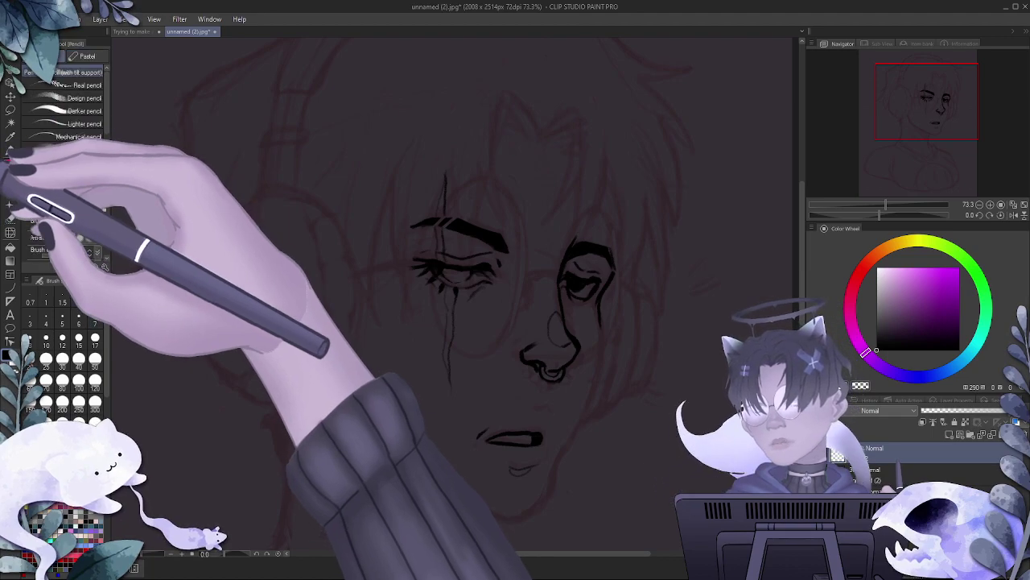
key(ctrl+z)
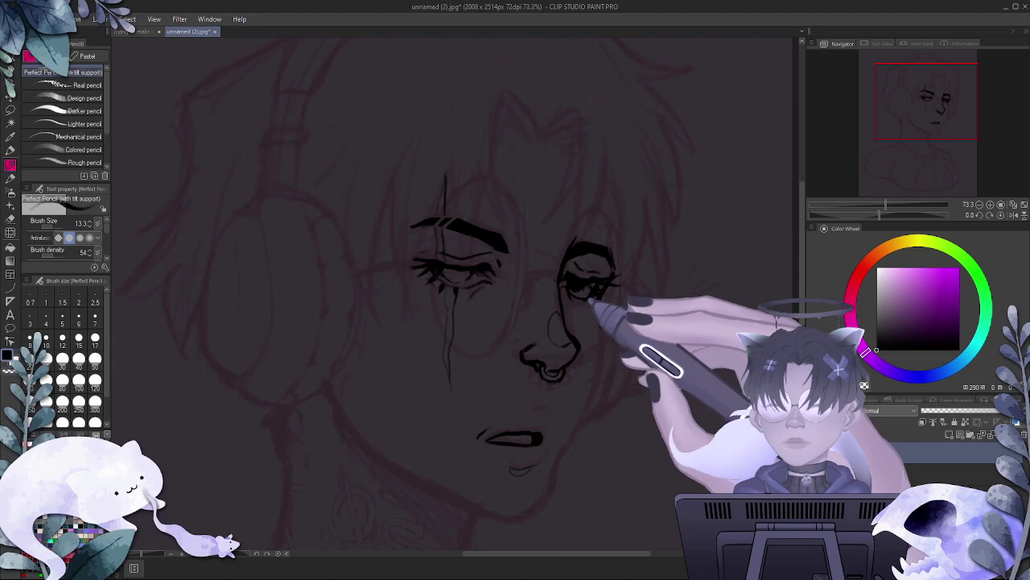
scroll(634, 266, down, 3)
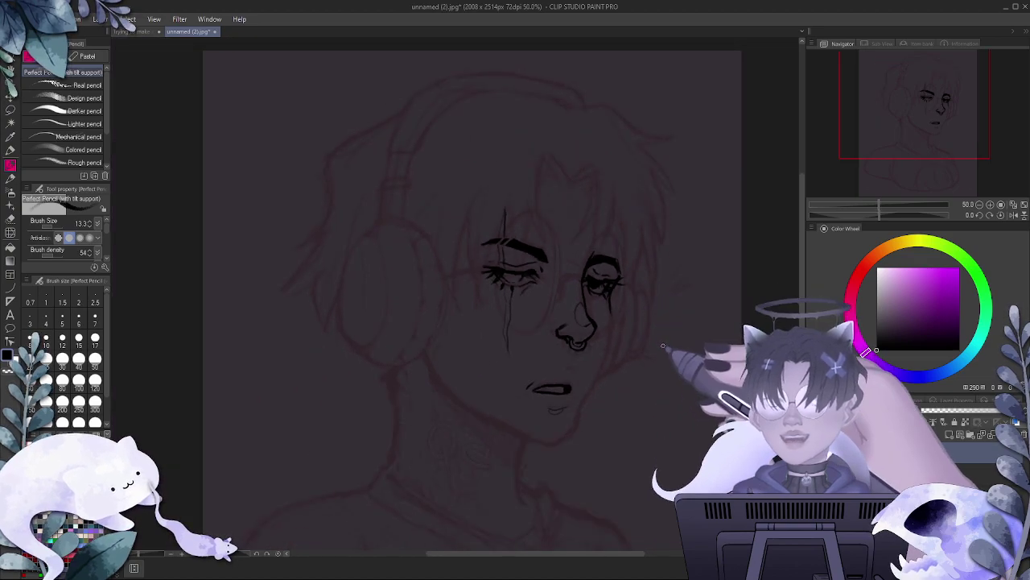
scroll(713, 416, up, 4)
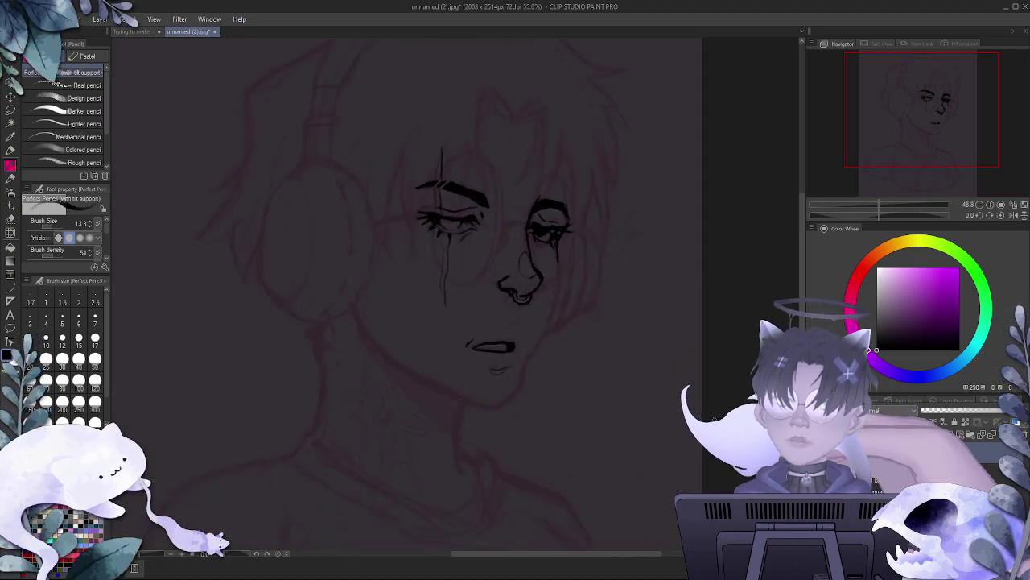
scroll(582, 159, down, 1)
key(ctrl+plus)
key(ctrl+plus)
key(ctrl+plus)
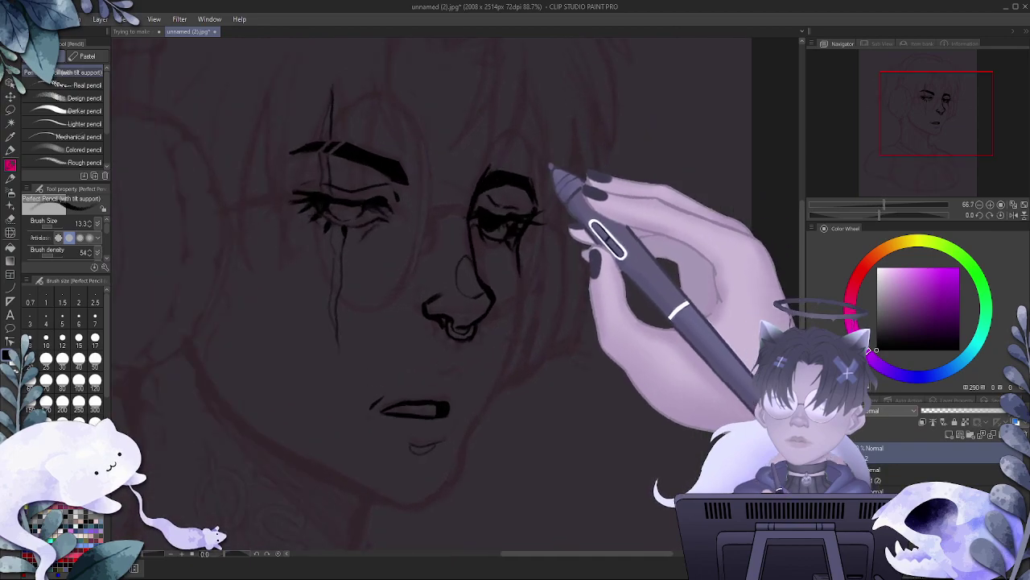
- Erase the short stroke beside the mouth's near corner using the Erase Along Edge eraser
scroll(554, 171, down, 3)
scroll(554, 174, up, 3)
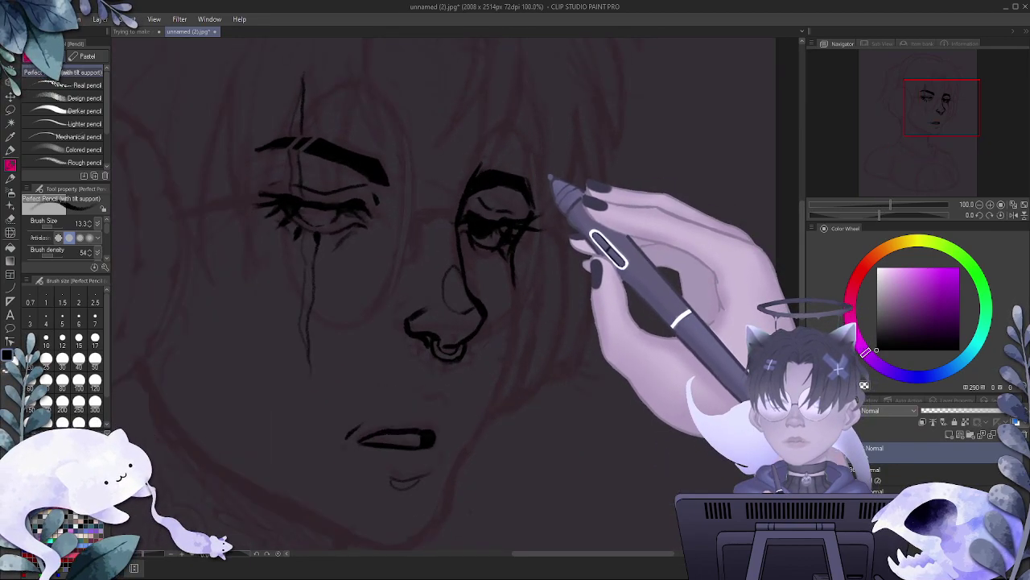
scroll(552, 176, up, 1)
scroll(551, 177, down, 3)
scroll(552, 177, down, 4)
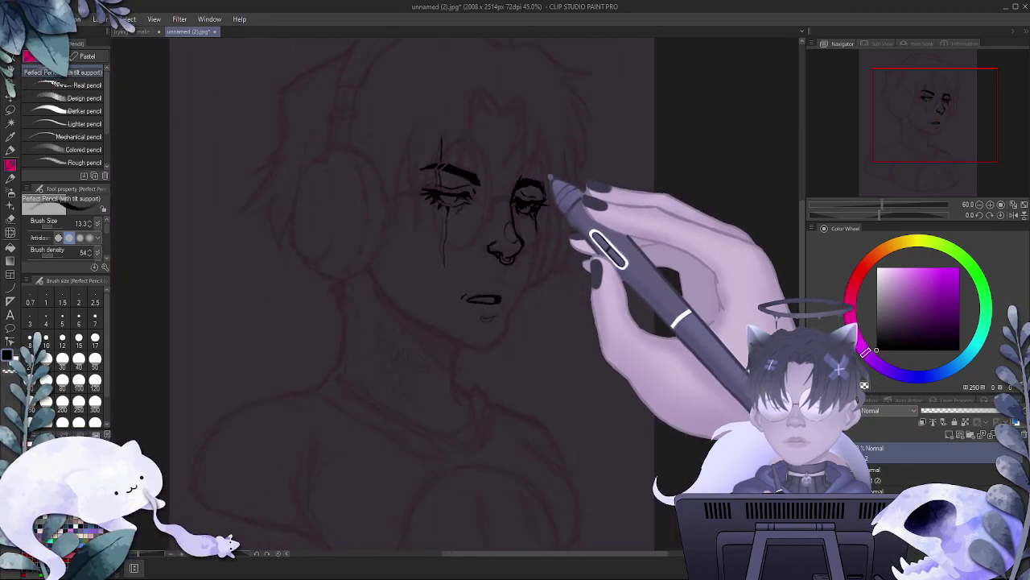
scroll(552, 177, up, 2)
scroll(552, 178, up, 1)
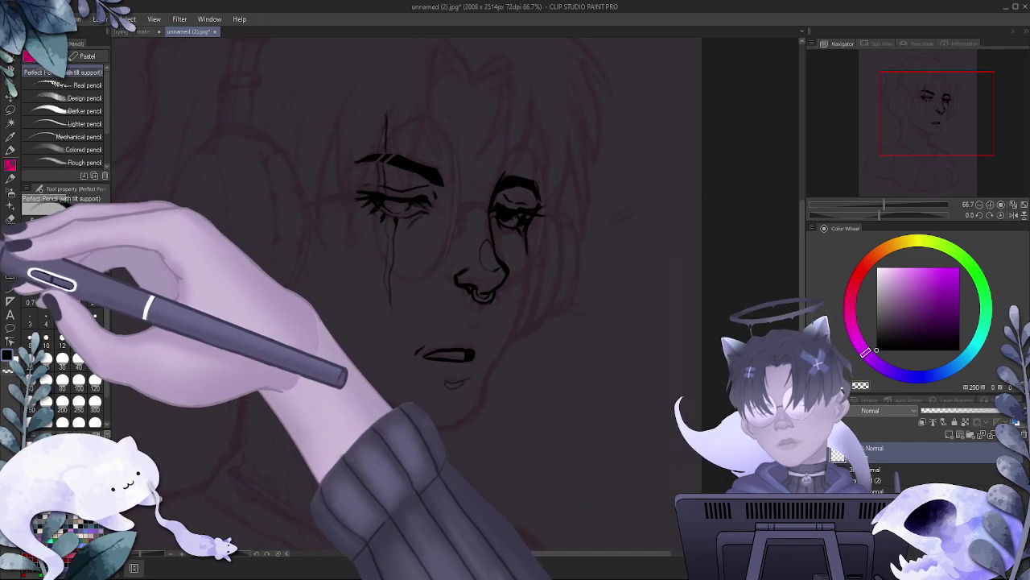
click(9, 247)
click(10, 219)
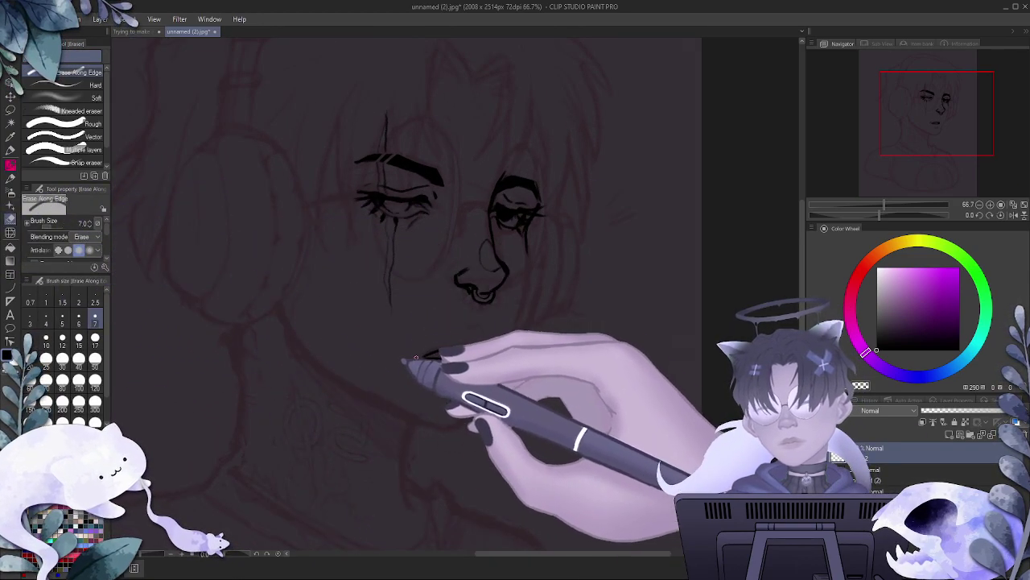
- Ink the face contour with the pencil, from the far cheek down around the chin and along the near jaw
click(10, 165)
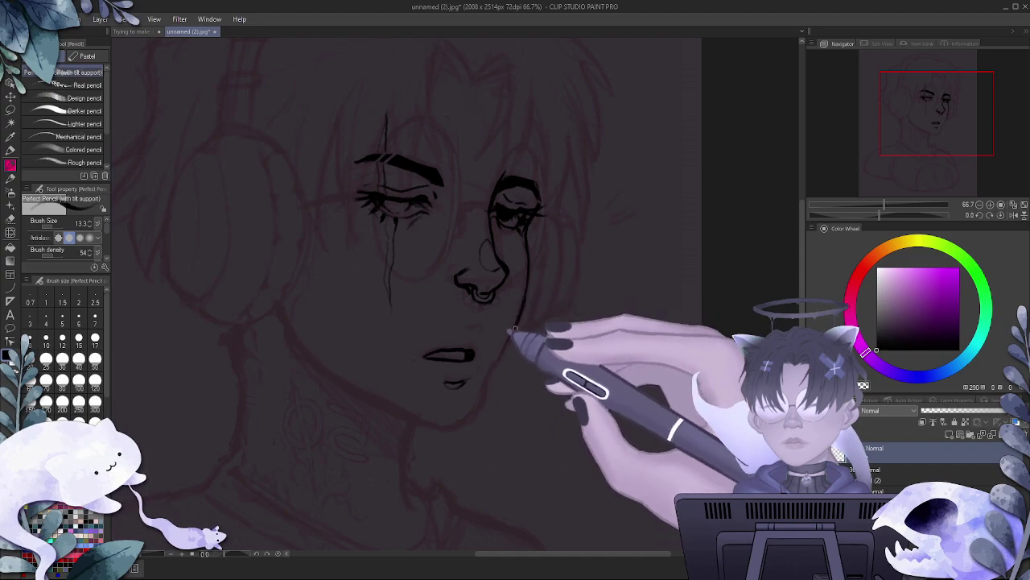
drag(520, 305, 483, 375)
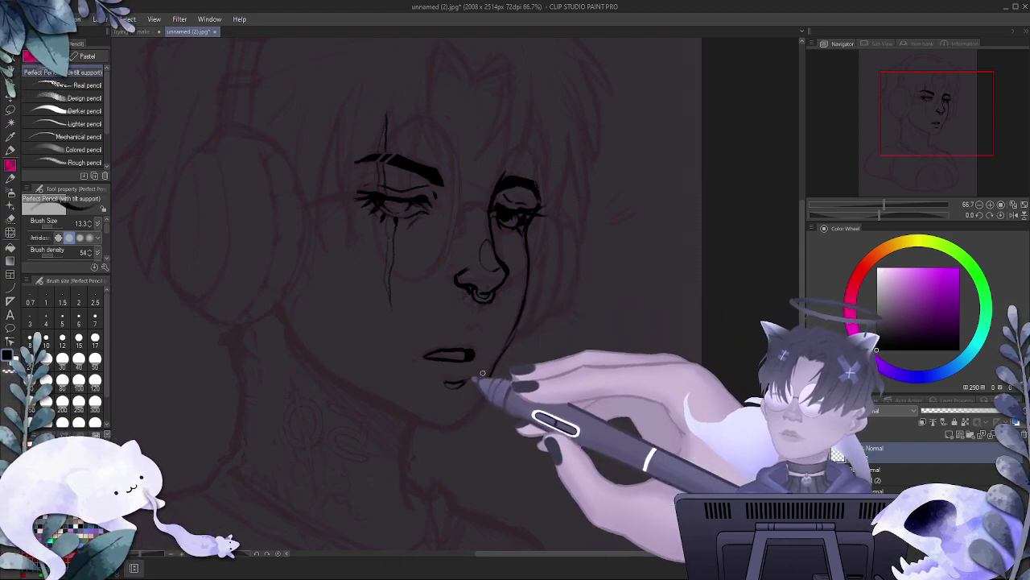
mouse_move(280, 310)
mouse_down()
mouse_move(310, 362)
mouse_move(430, 424)
mouse_move(466, 427)
mouse_up()
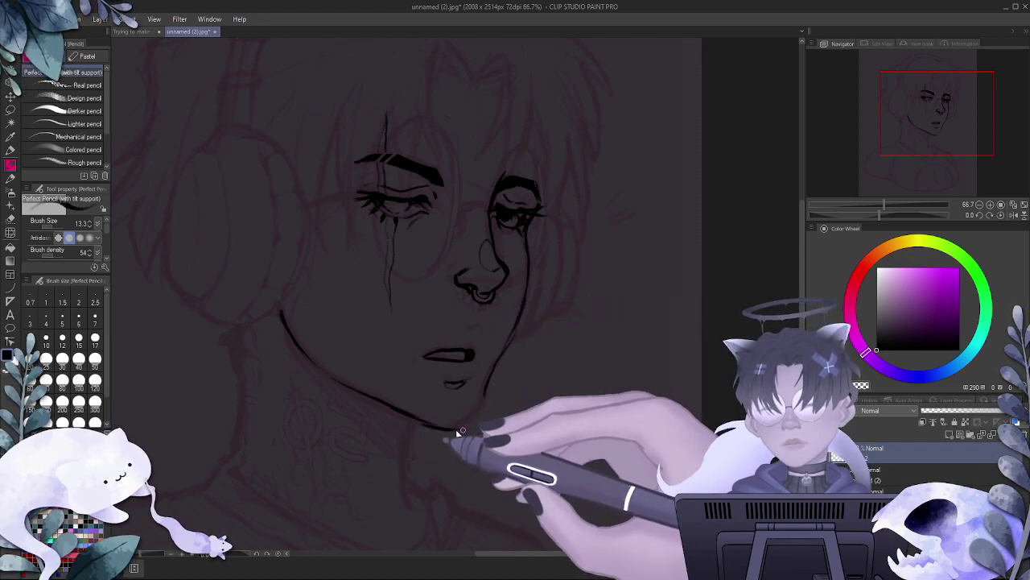
mouse_move(440, 426)
mouse_down()
mouse_move(471, 417)
mouse_move(487, 395)
mouse_up()
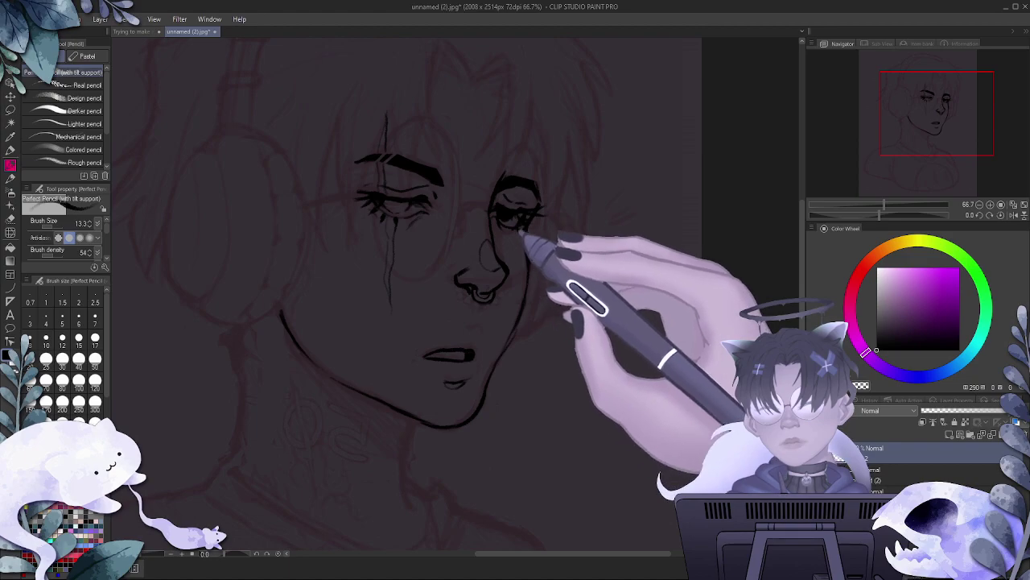
- Check the inked face at different zoom levels and mirror the canvas view horizontally
scroll(513, 315, down, 3)
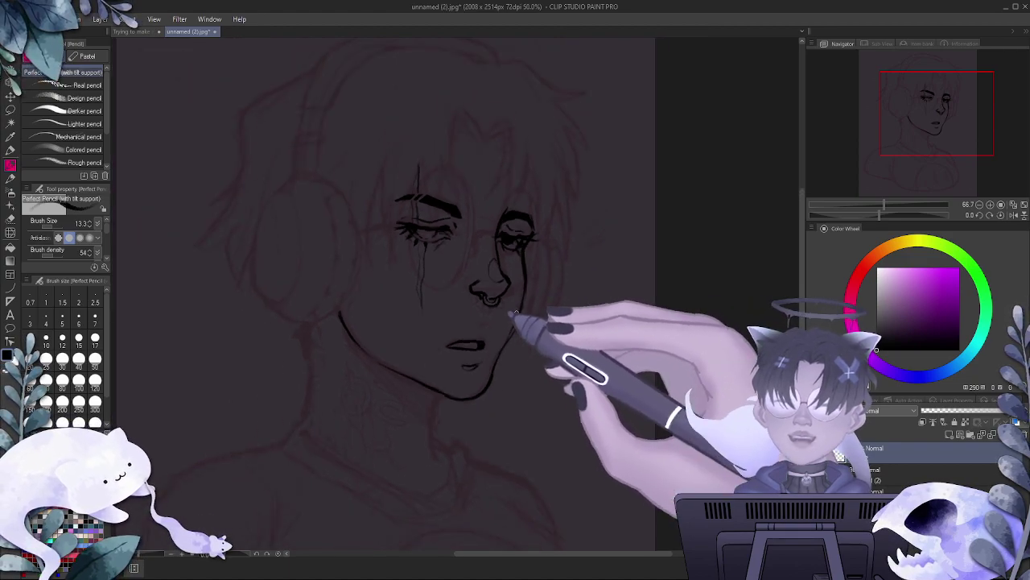
scroll(560, 226, up, 2)
scroll(556, 251, down, 2)
scroll(525, 248, up, 1)
scroll(519, 251, down, 1)
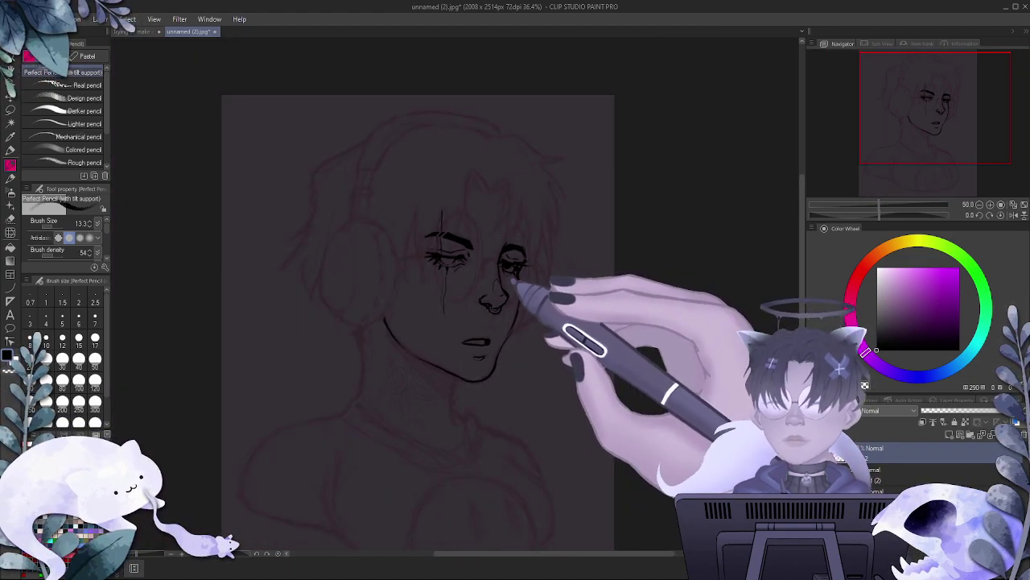
scroll(517, 270, up, 1)
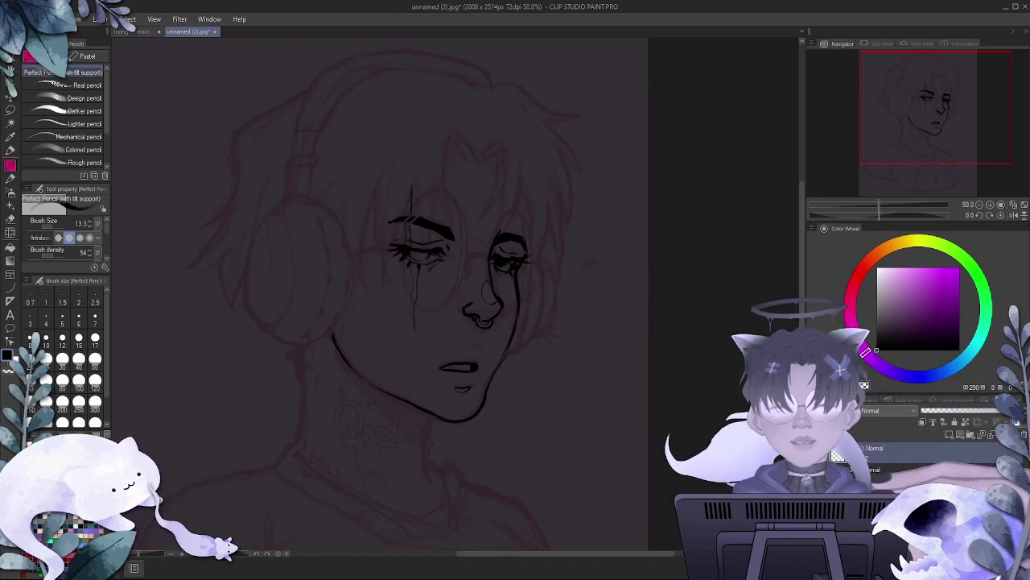
click(815, 453)
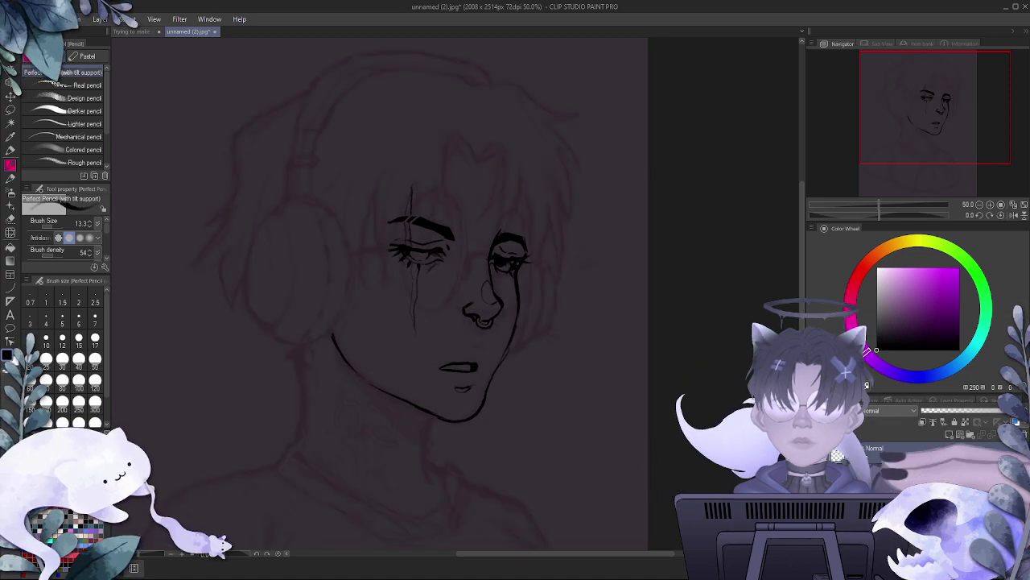
click(1014, 215)
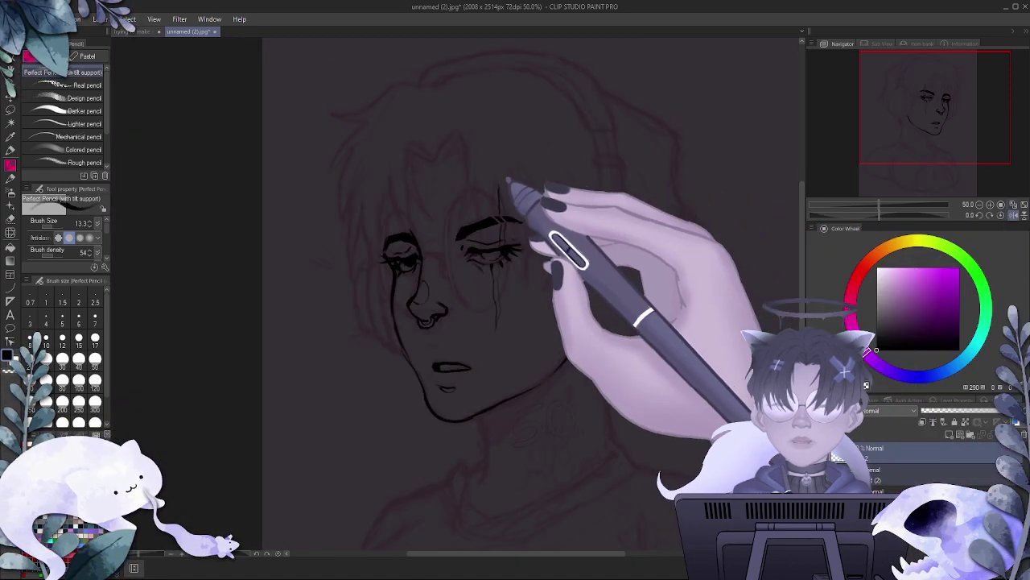
- Examine the mirrored portrait's facial proportions, both as a whole canvas and up close
scroll(507, 180, down, 2)
scroll(670, 213, up, 3)
scroll(696, 201, down, 1)
scroll(697, 201, up, 1)
scroll(696, 203, down, 4)
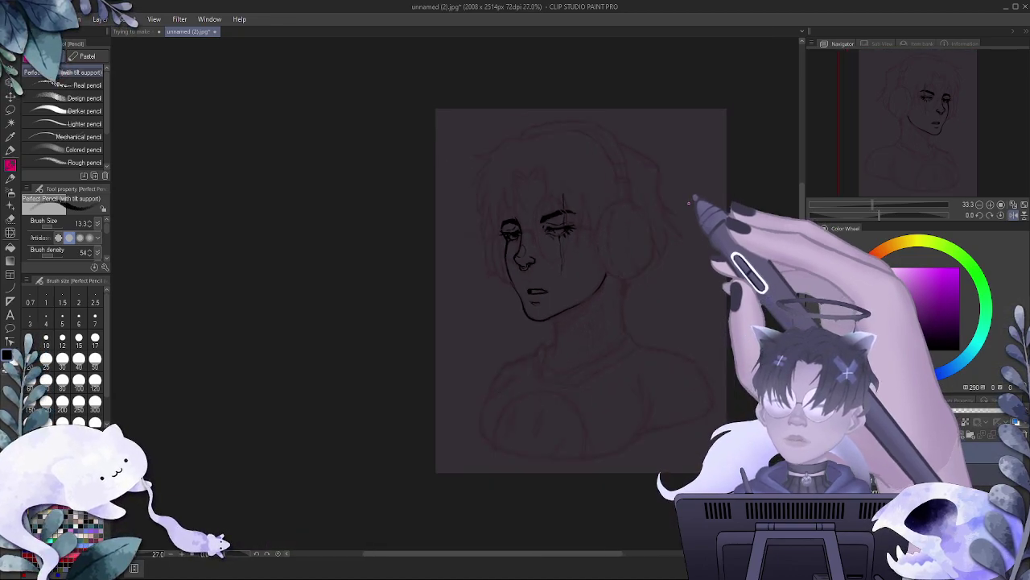
scroll(670, 202, up, 3)
drag(666, 200, 671, 190)
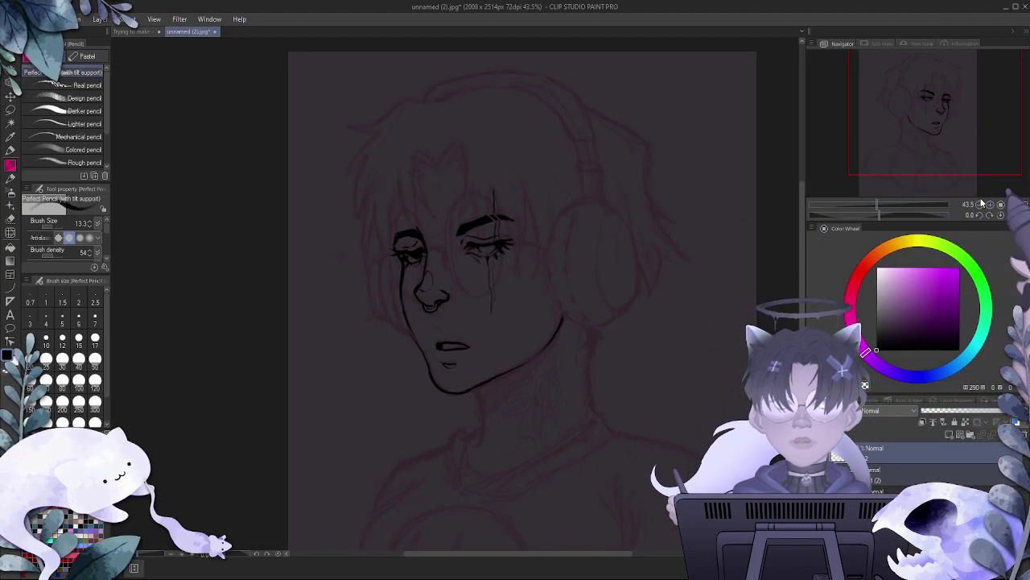
drag(966, 159, 949, 163)
click(1020, 211)
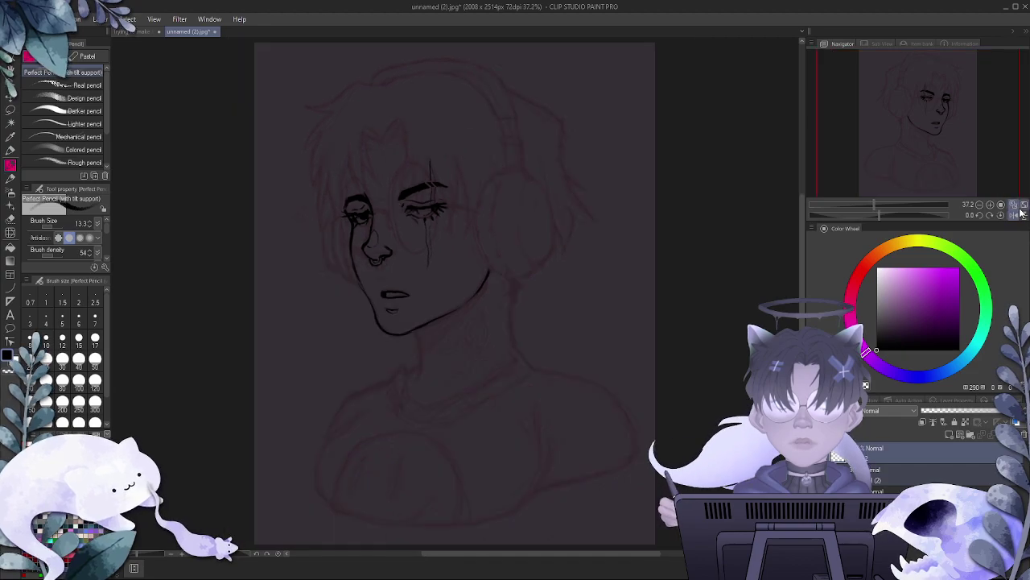
scroll(252, 183, up, 3)
scroll(519, 237, up, 3)
scroll(524, 235, down, 3)
scroll(526, 232, up, 2)
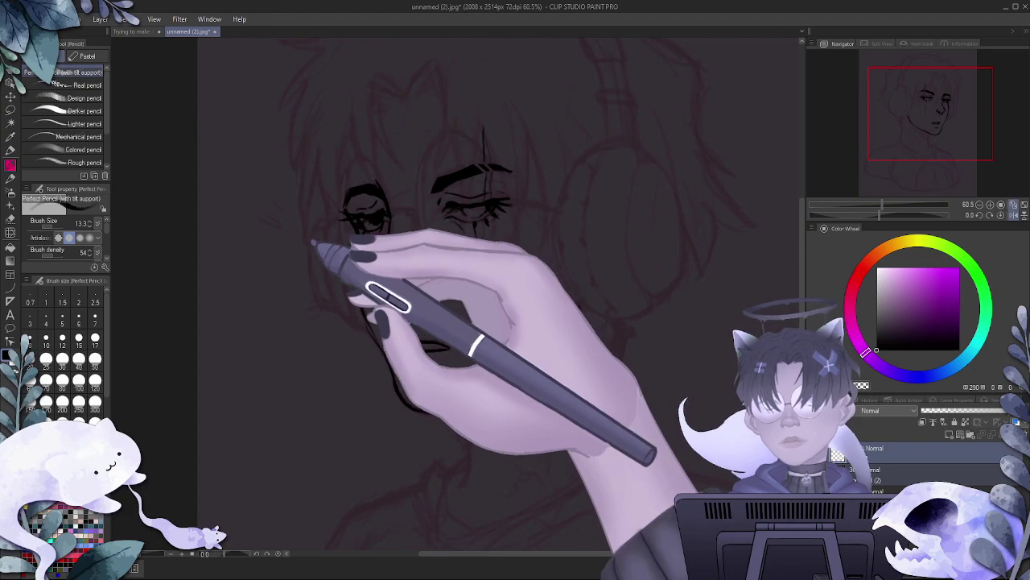
- Lasso the inked nose with its ring and shift it slightly with a Scale/Rotate transformation
click(11, 110)
mouse_move(427, 391)
mouse_down()
mouse_move(395, 333)
mouse_move(451, 345)
mouse_move(432, 389)
mouse_move(432, 361)
mouse_up()
click(10, 95)
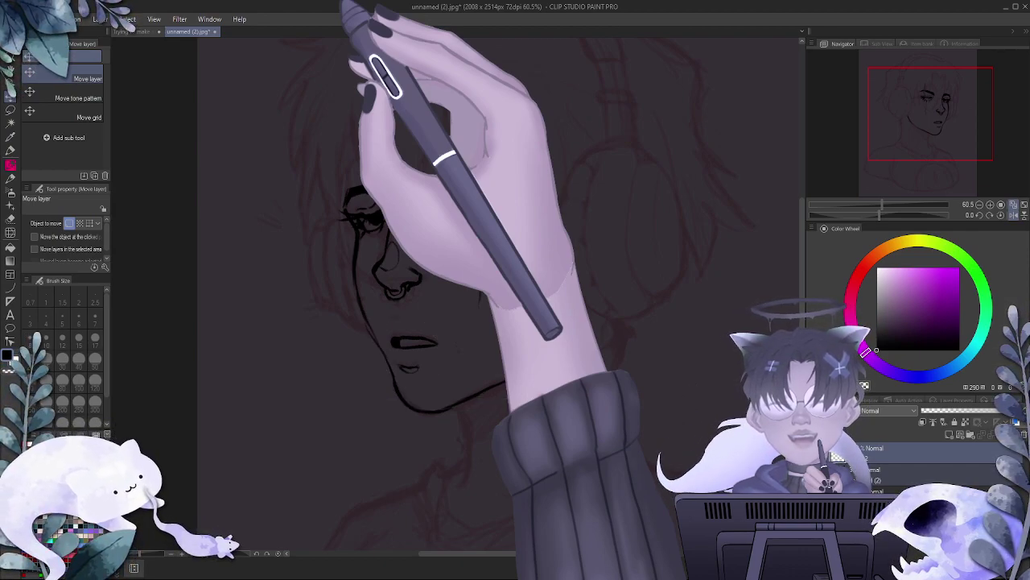
click(10, 111)
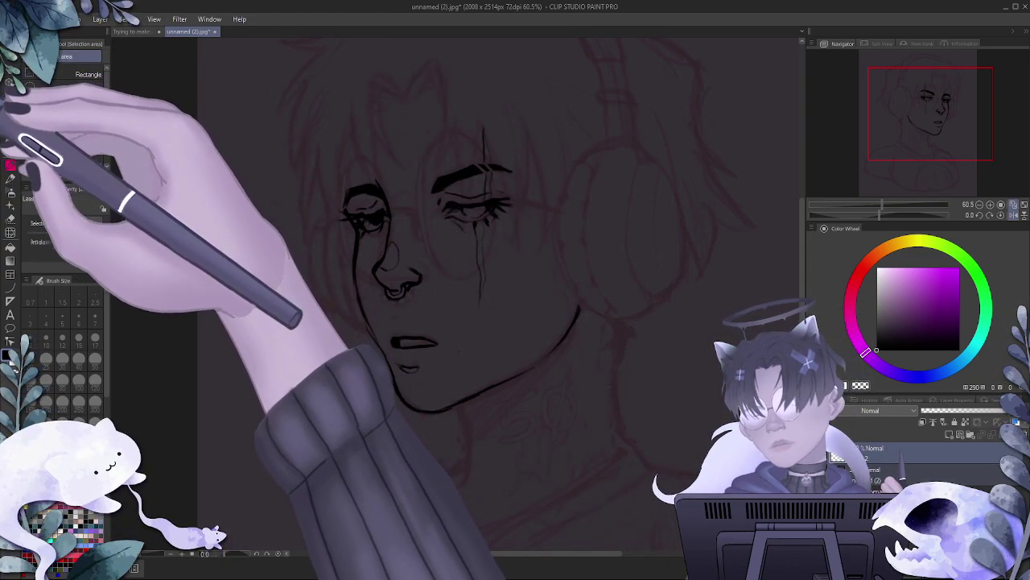
mouse_move(400, 206)
mouse_down()
mouse_move(402, 311)
mouse_move(368, 269)
mouse_move(400, 203)
mouse_up()
key(ctrl+t)
drag(435, 310, 420, 292)
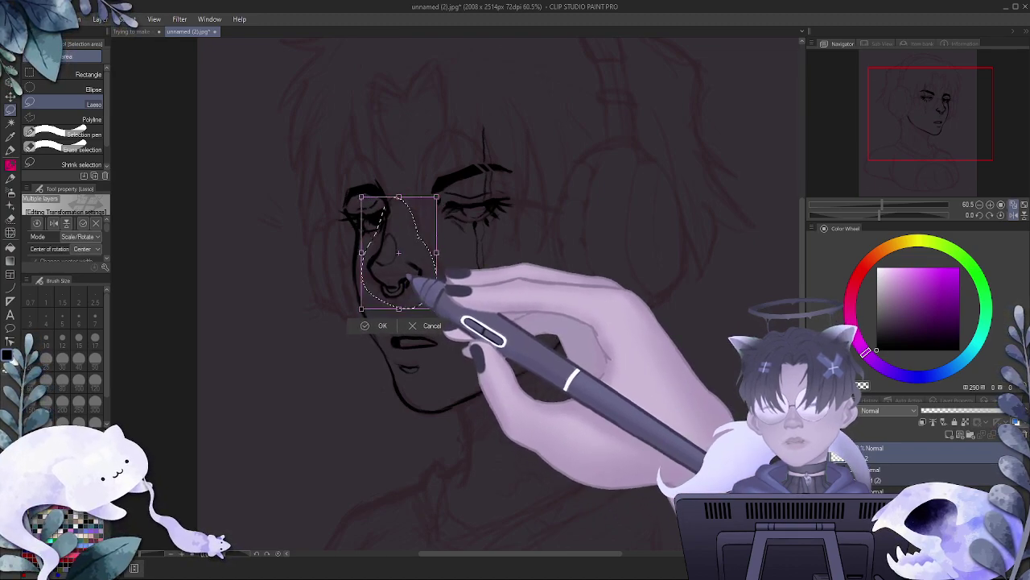
click(380, 326)
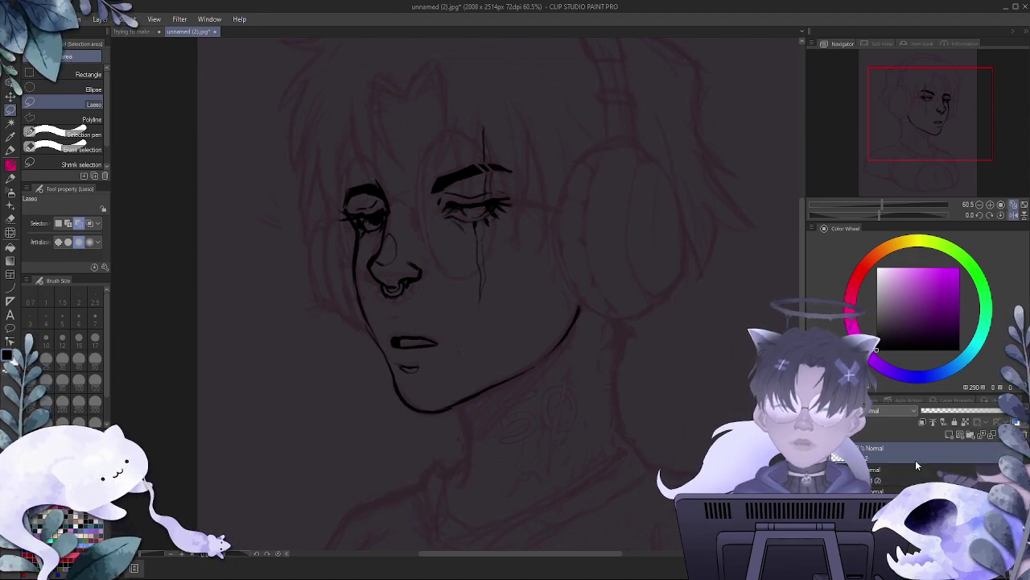
- Reshape the nose line art with Liquify at brush size 120 and check the portrait from farther out
click(10, 232)
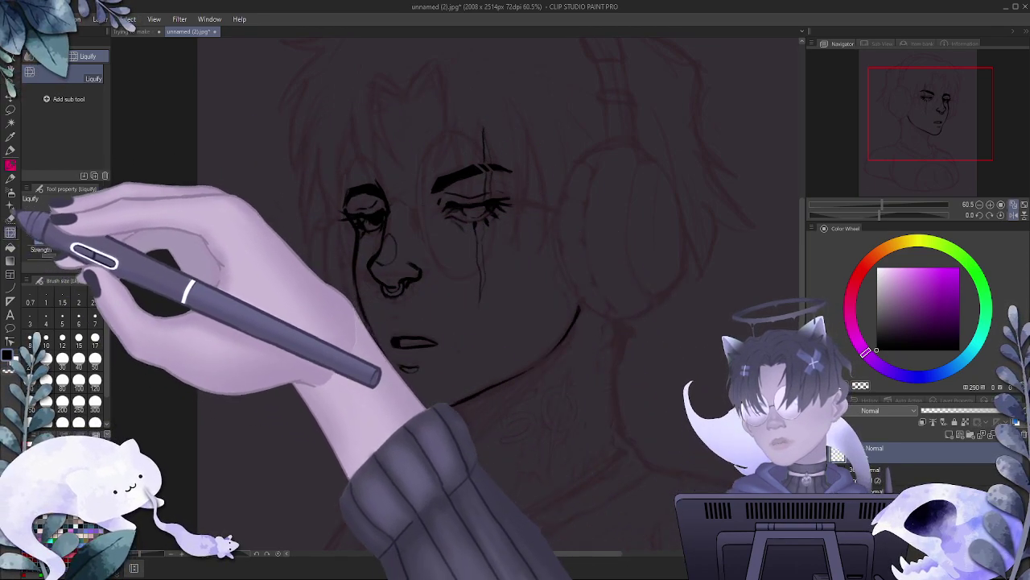
click(95, 380)
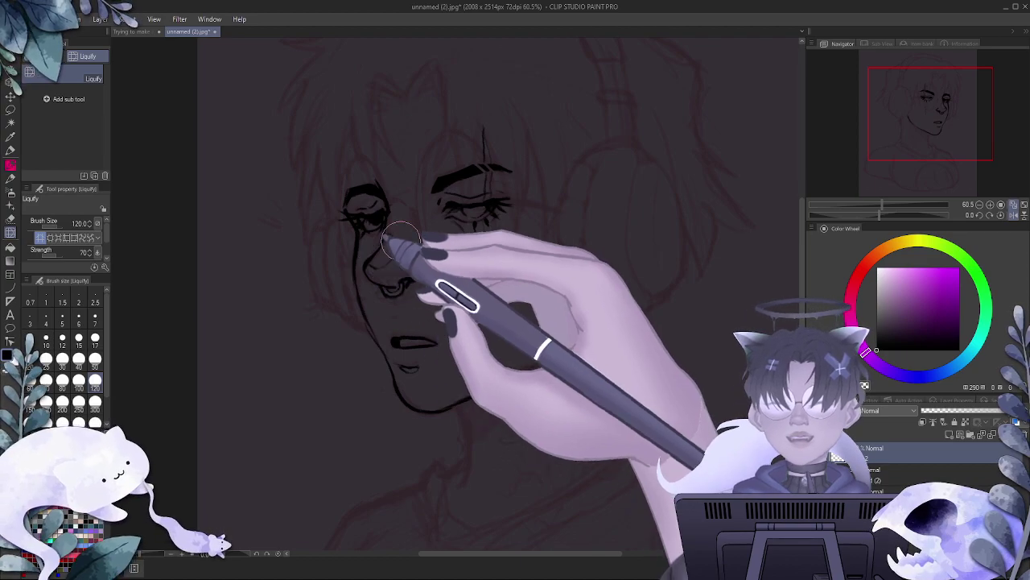
drag(747, 358, 715, 385)
scroll(715, 385, up, 1)
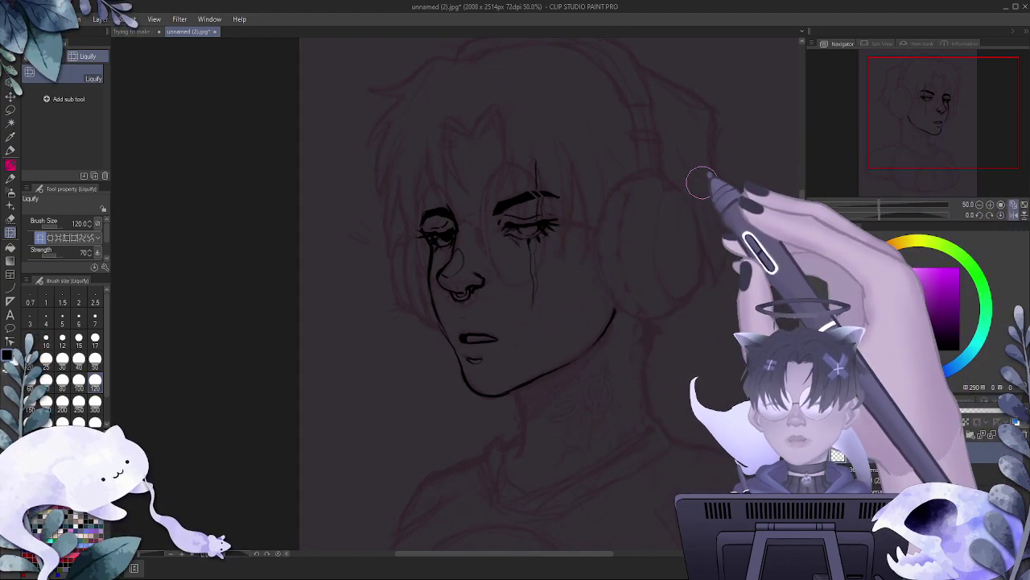
scroll(684, 184, down, 1)
scroll(684, 184, down, 2)
scroll(712, 175, up, 3)
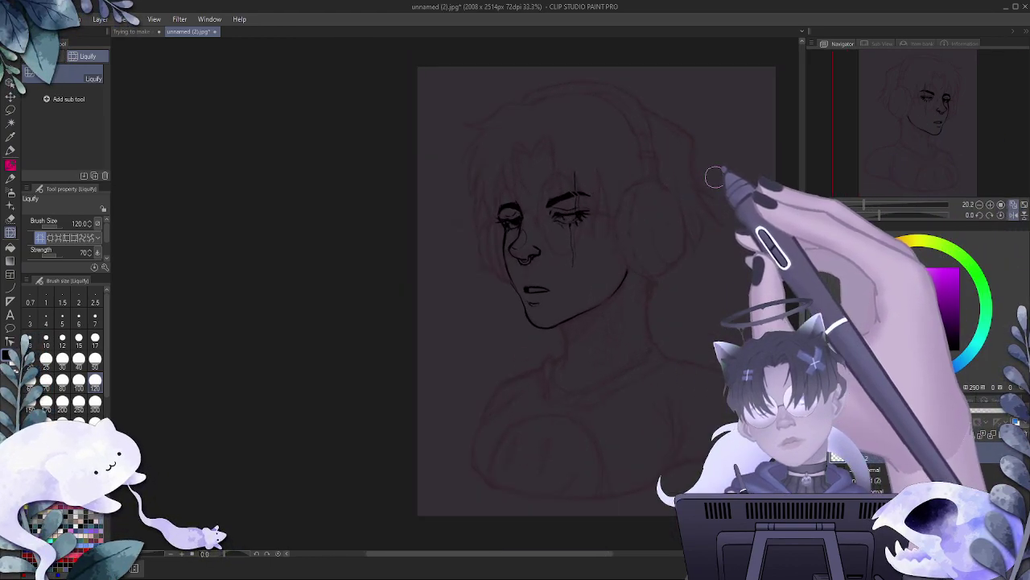
scroll(739, 183, down, 1)
scroll(739, 183, up, 1)
scroll(739, 183, down, 1)
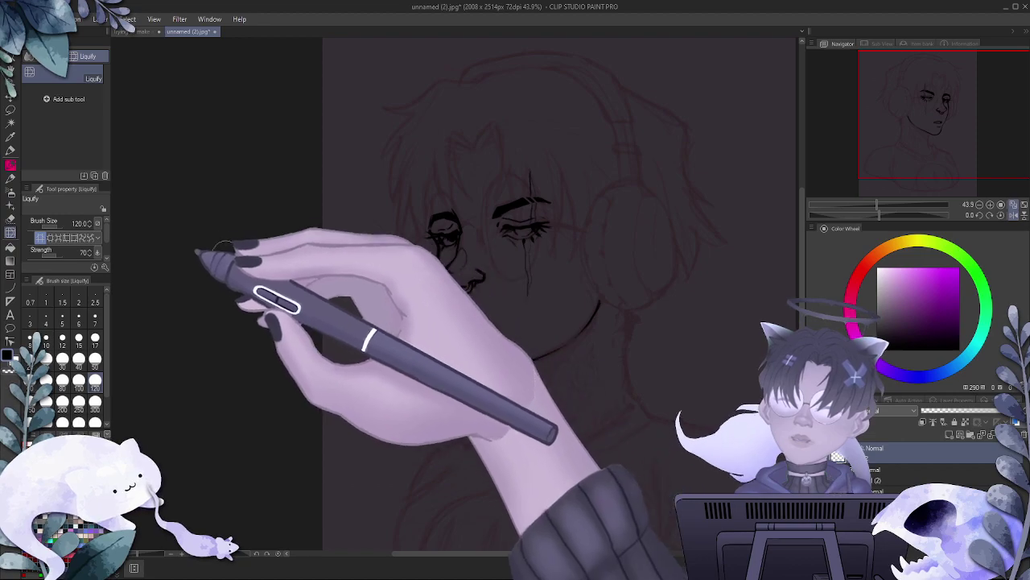
- Try to ink a strand of hair from the parting down the forehead with the pencil
click(10, 165)
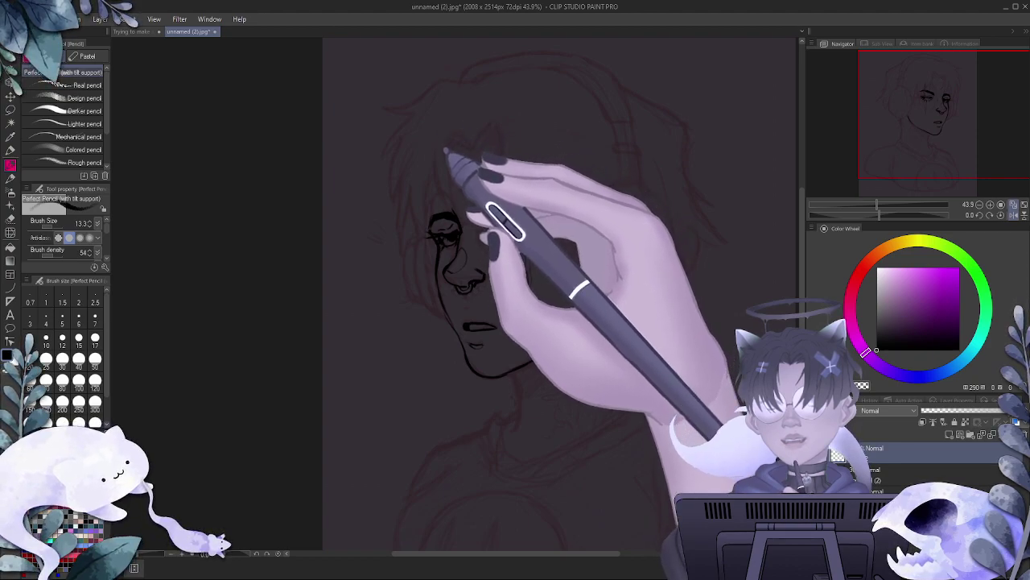
drag(457, 157, 460, 207)
key(ctrl+z)
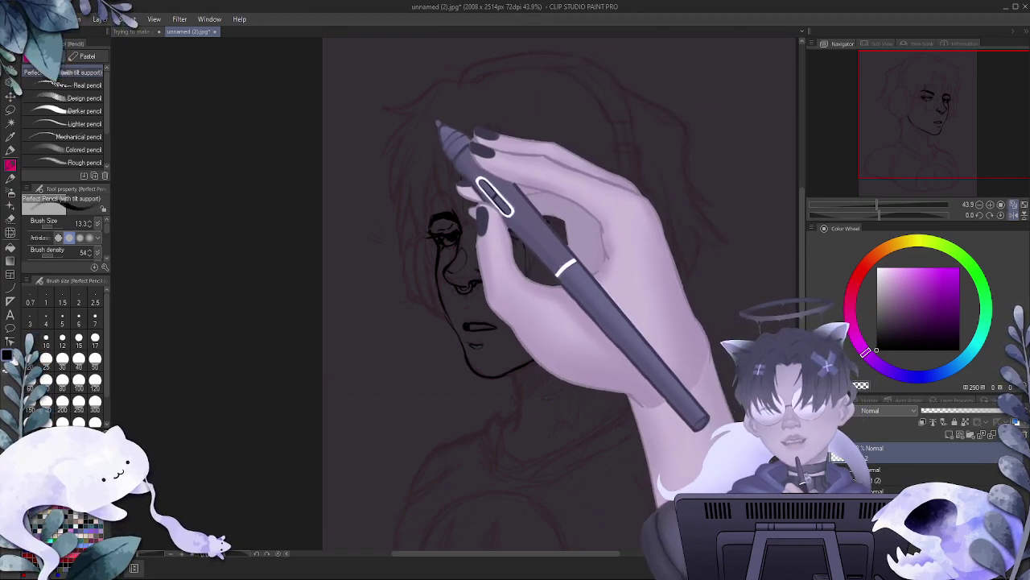
mouse_move(445, 129)
mouse_down()
mouse_move(475, 124)
mouse_move(461, 155)
mouse_up()
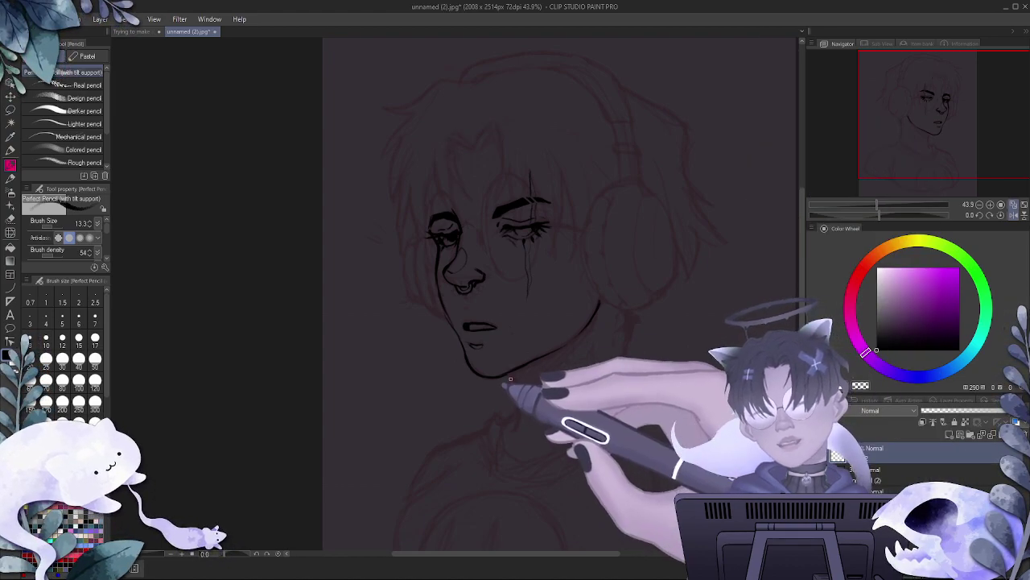
- Ink the front and back neck lines and a short line below the near jaw's end, tidying with the eraser
drag(507, 373, 519, 416)
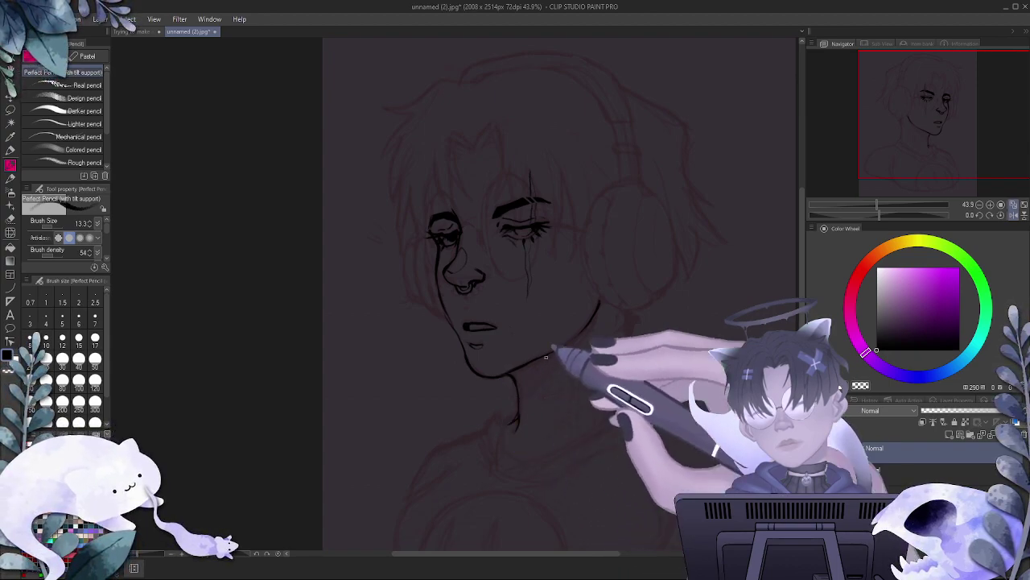
drag(631, 310, 633, 389)
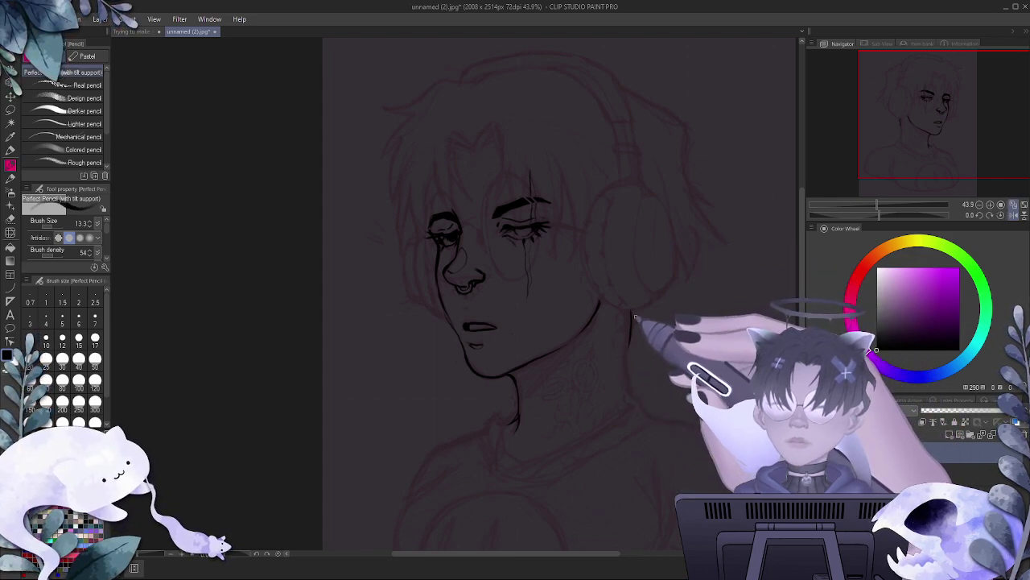
drag(627, 321, 632, 393)
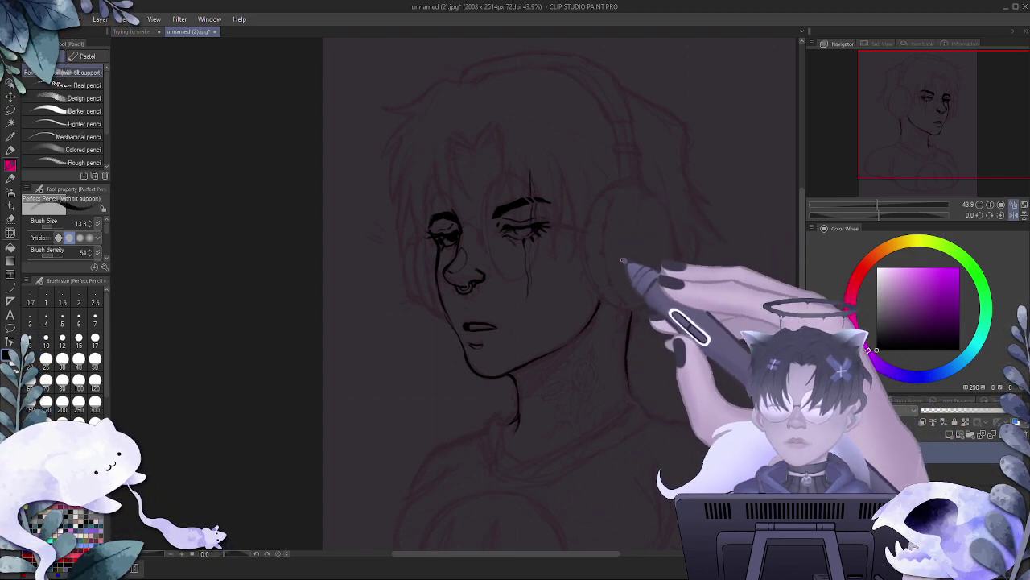
drag(604, 302, 616, 323)
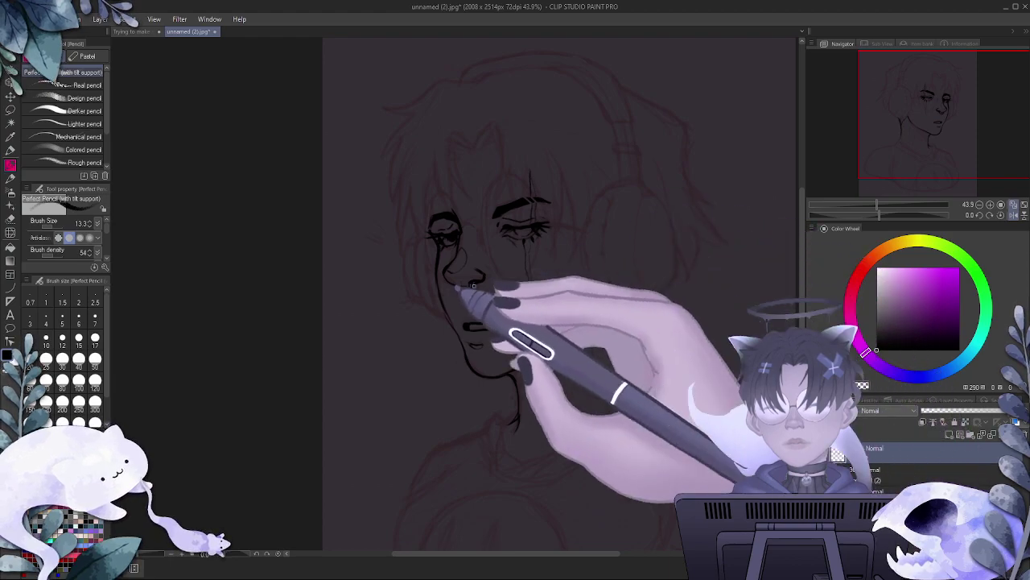
click(11, 217)
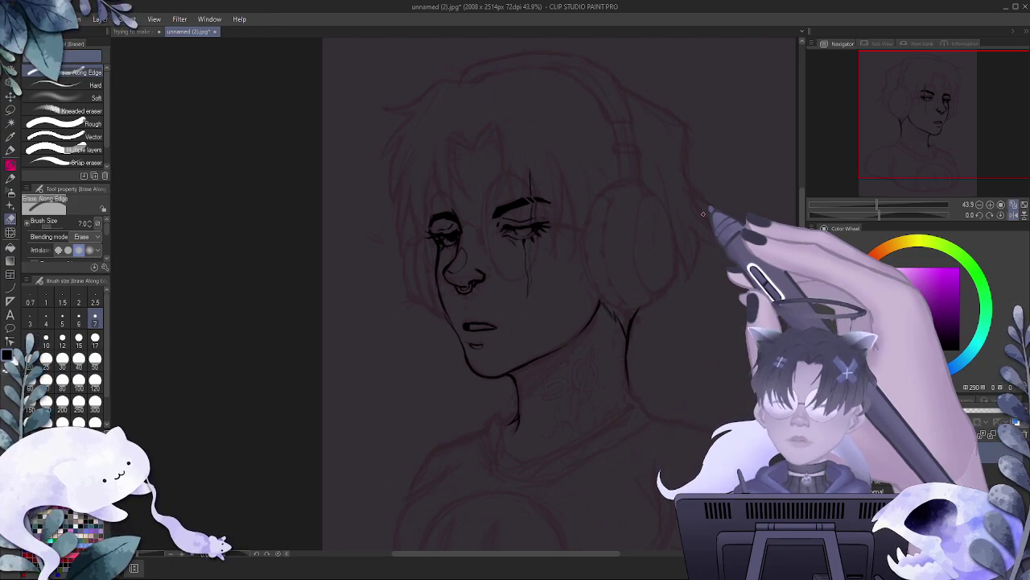
click(10, 151)
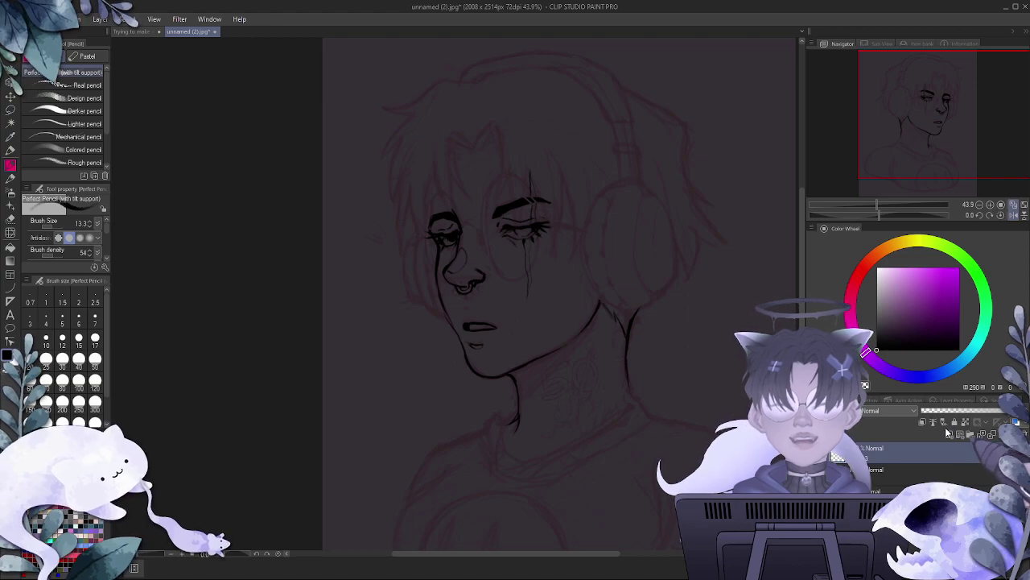
- Draw the near lens of the glasses as two nested upright ellipses around the near eye with the Ellipse tool at brush size 7
mouse_move(493, 193)
mouse_down()
mouse_move(478, 224)
mouse_move(485, 265)
mouse_up()
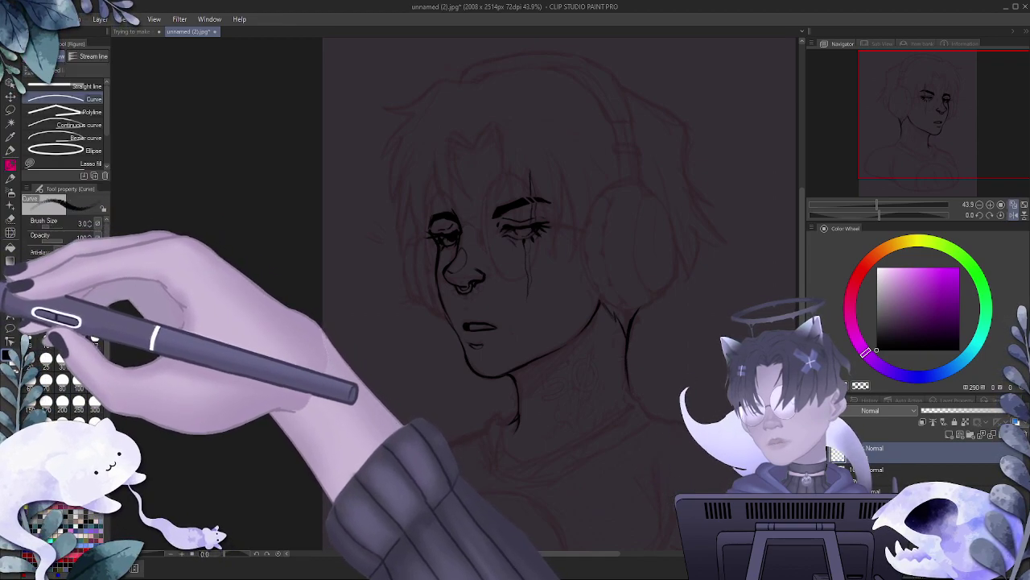
click(10, 288)
click(54, 150)
drag(556, 189, 614, 270)
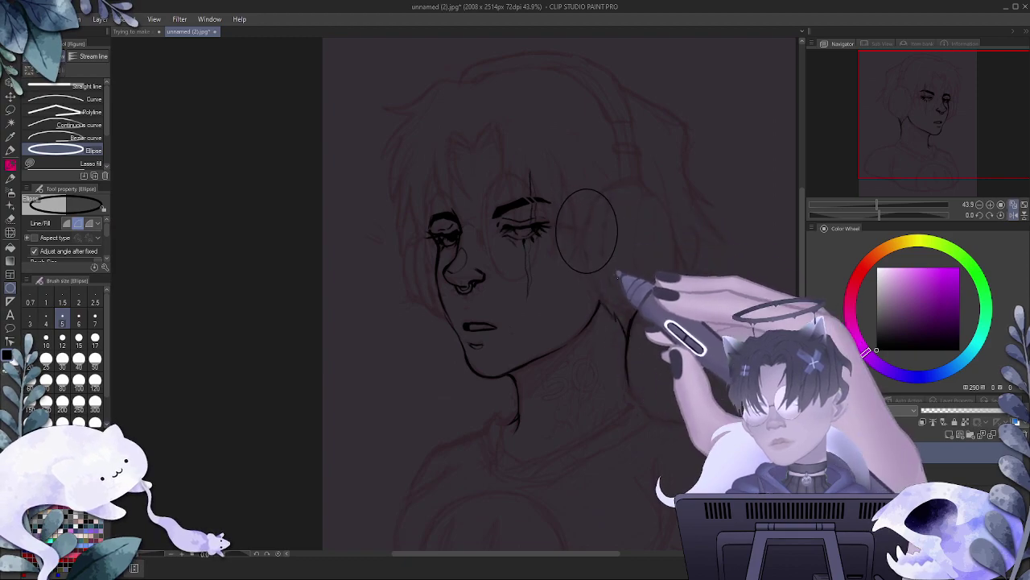
key(ctrl+z)
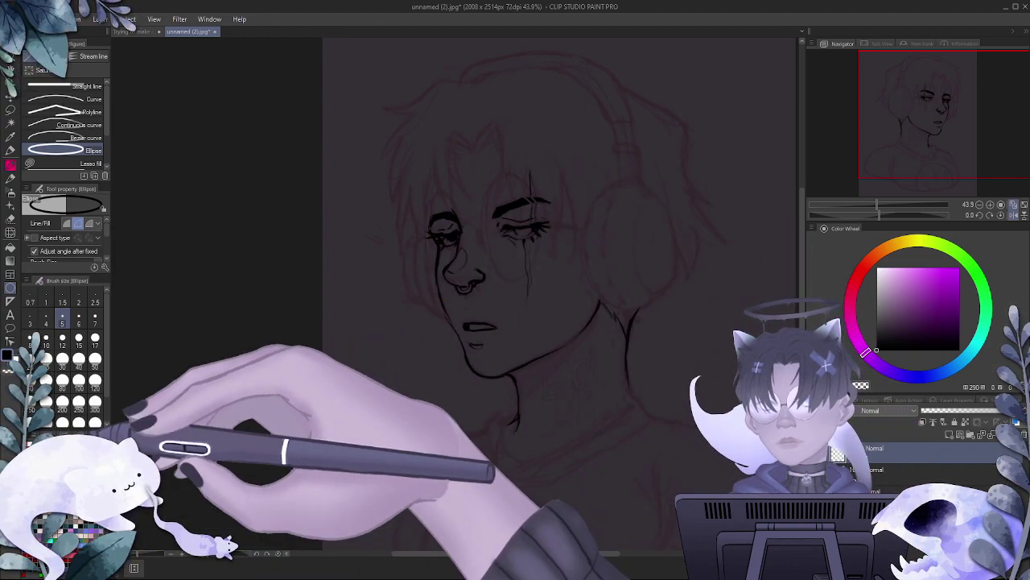
click(95, 319)
drag(550, 154, 590, 252)
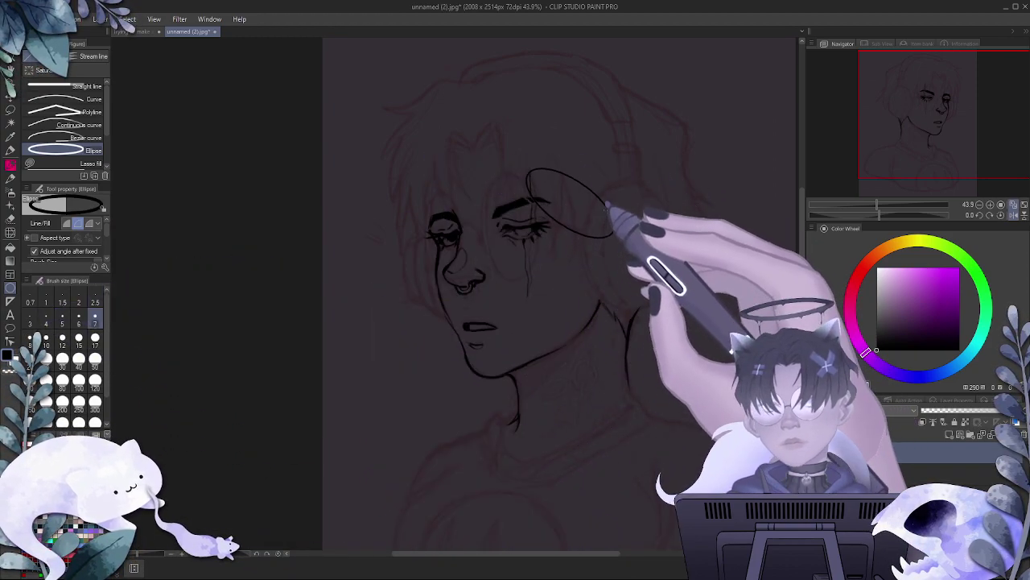
key(ctrl+z)
drag(492, 171, 501, 241)
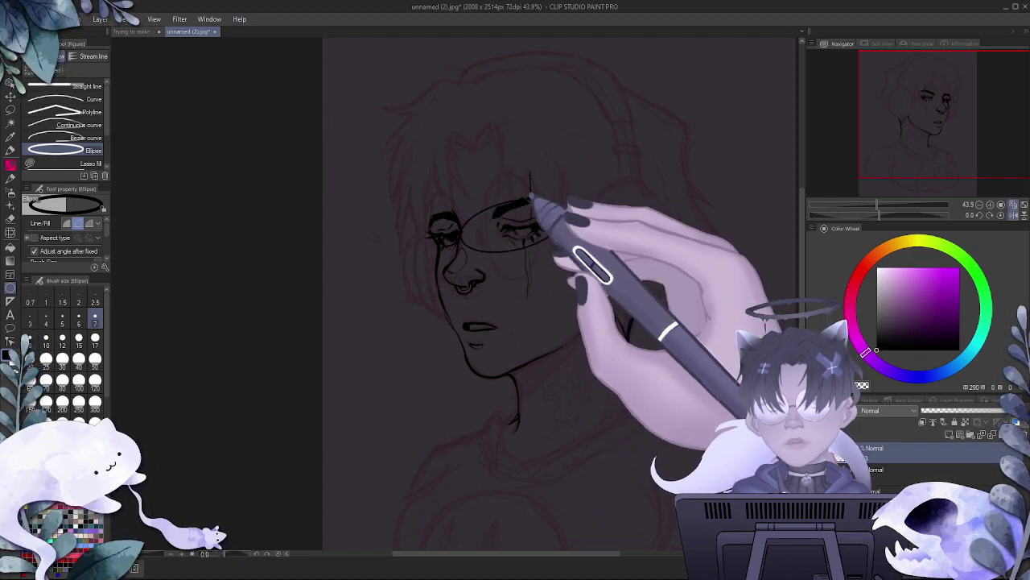
key(ctrl+z)
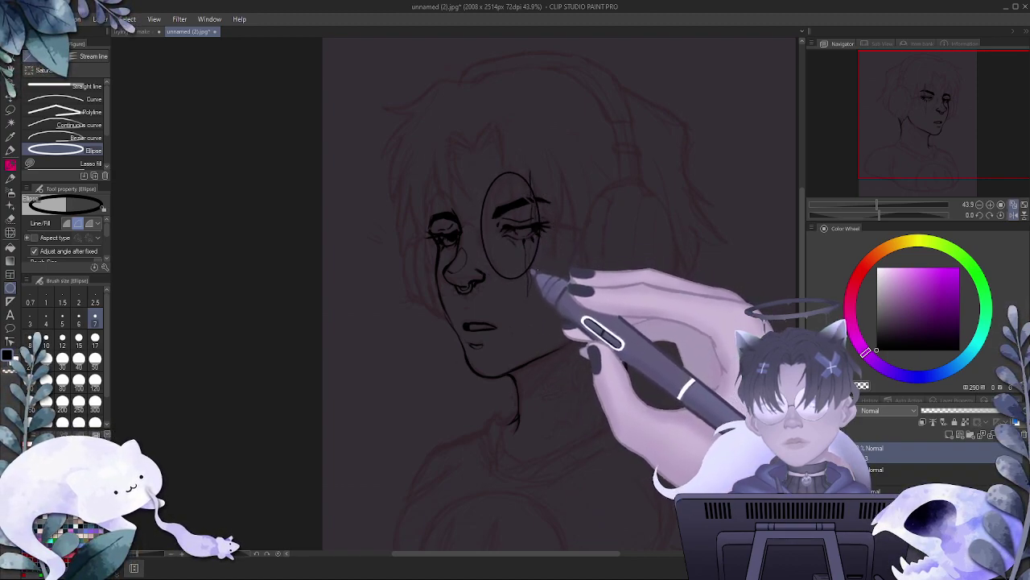
drag(485, 171, 510, 271)
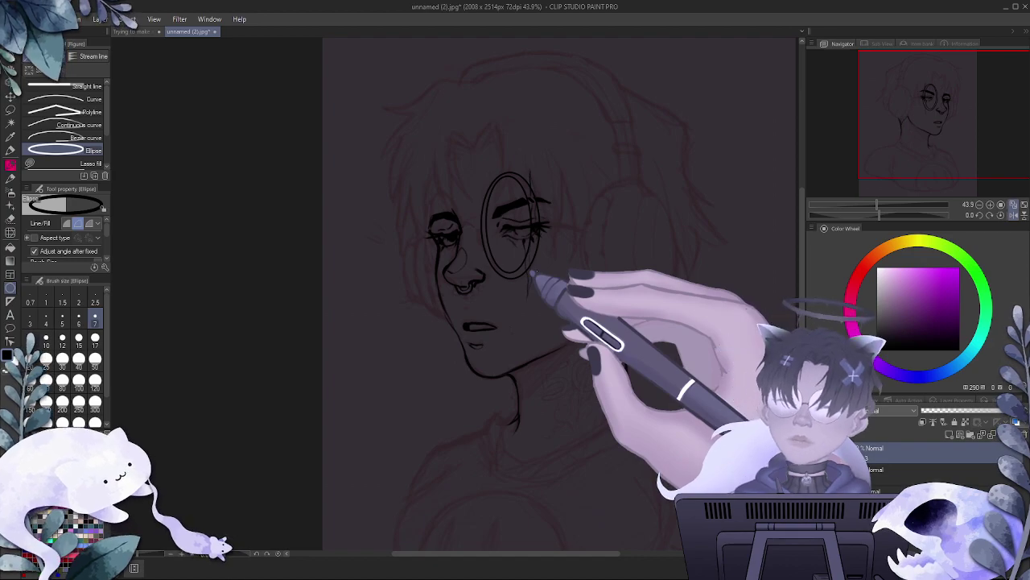
- Duplicate the lens layer and fit the copy over the far eye, making it narrower and shorter with Free Transform
click(885, 458)
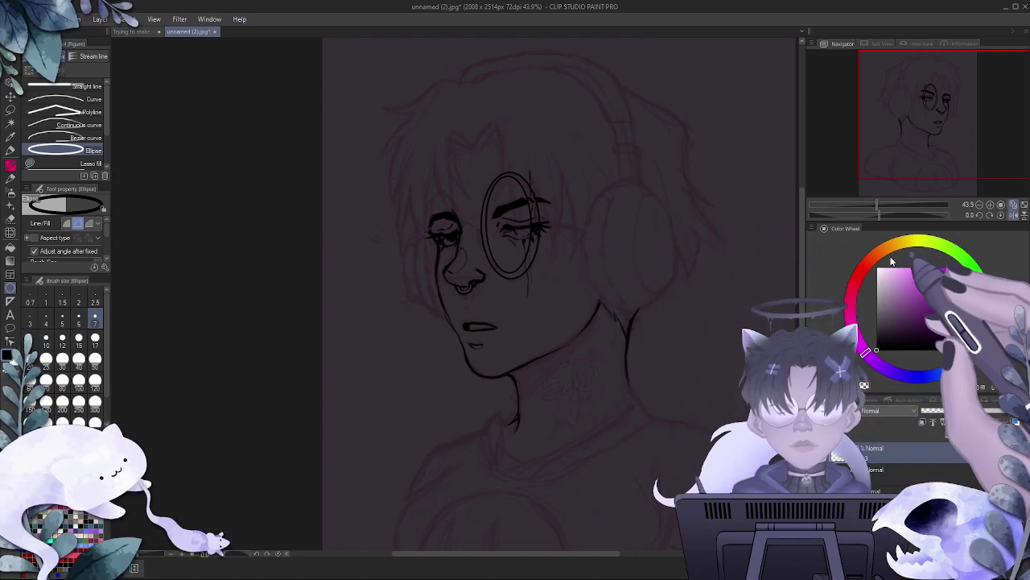
key(ctrl+t)
drag(515, 234, 442, 236)
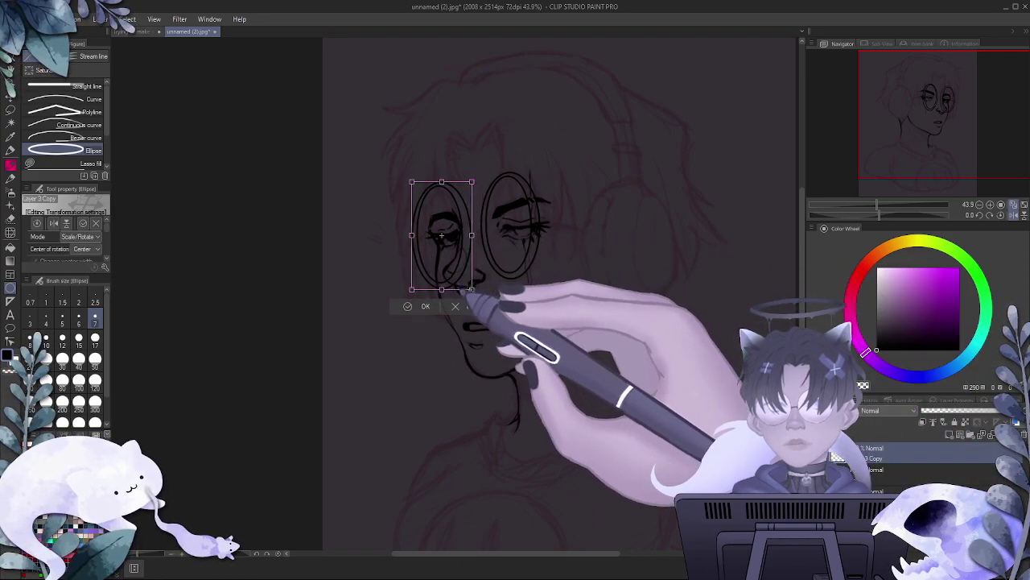
drag(472, 288, 474, 291)
drag(474, 237, 463, 237)
key(ctrl+z)
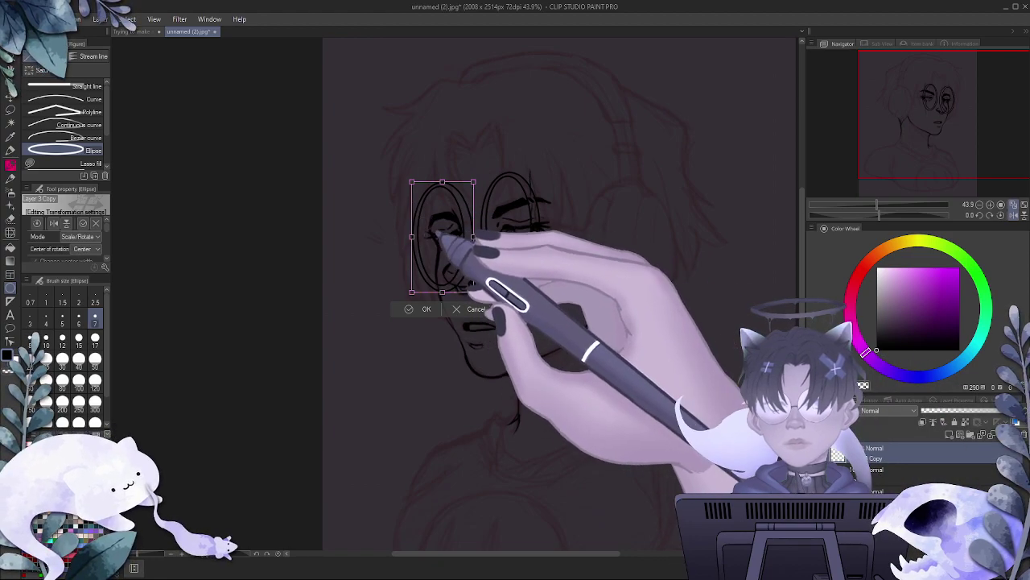
key(ctrl+shift+t)
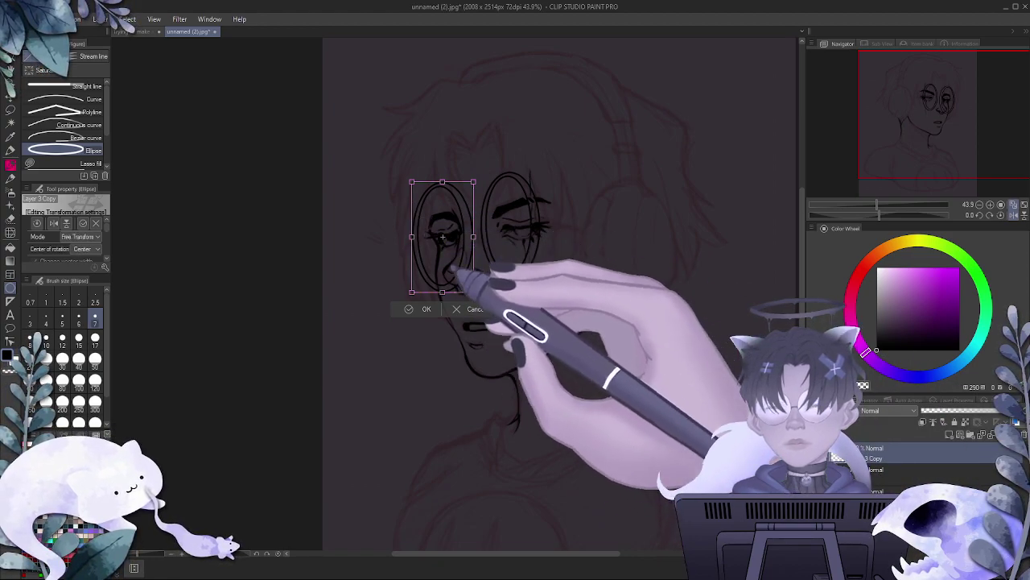
drag(473, 237, 426, 258)
drag(442, 292, 449, 240)
click(418, 298)
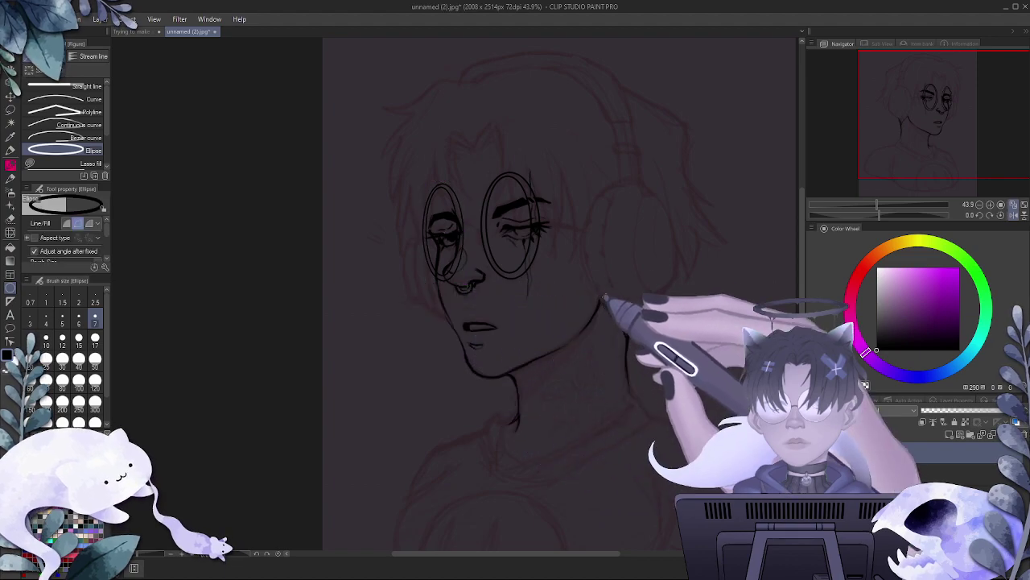
- Touch up the far lens's inner edge beside the nose with the eraser and the pencil
scroll(606, 302, down, 2)
scroll(488, 231, up, 6)
key(e)
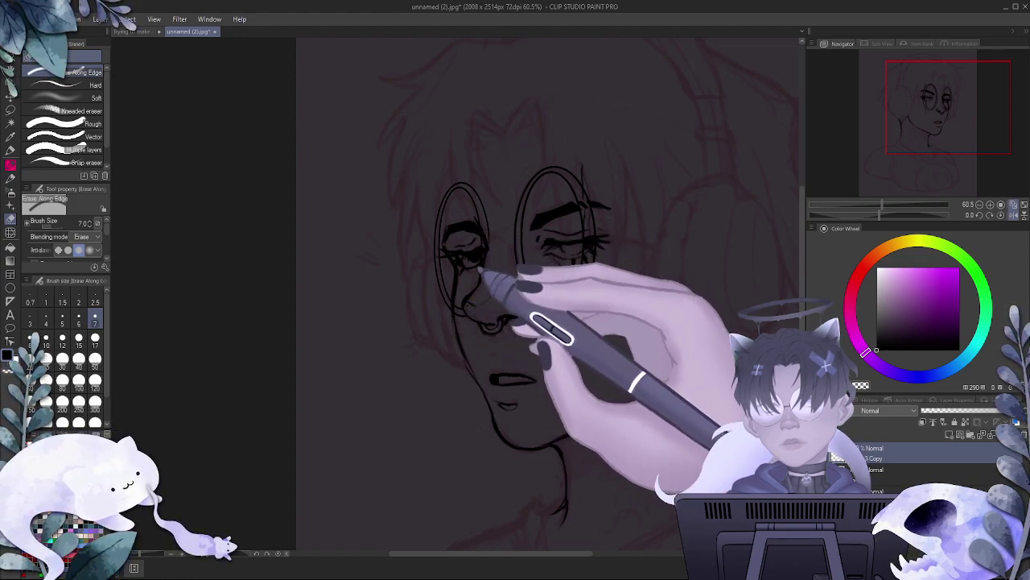
drag(487, 215, 483, 240)
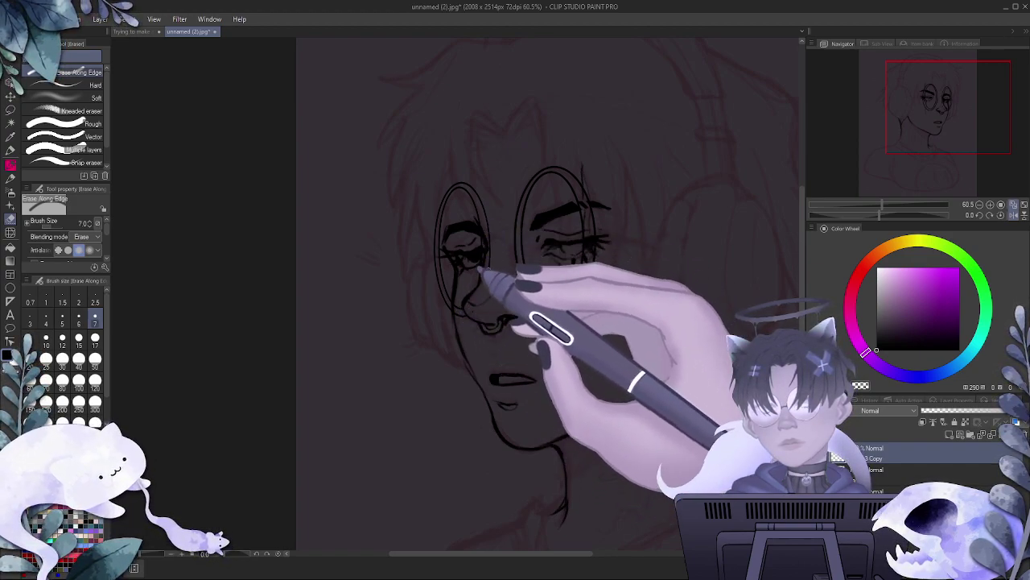
click(11, 165)
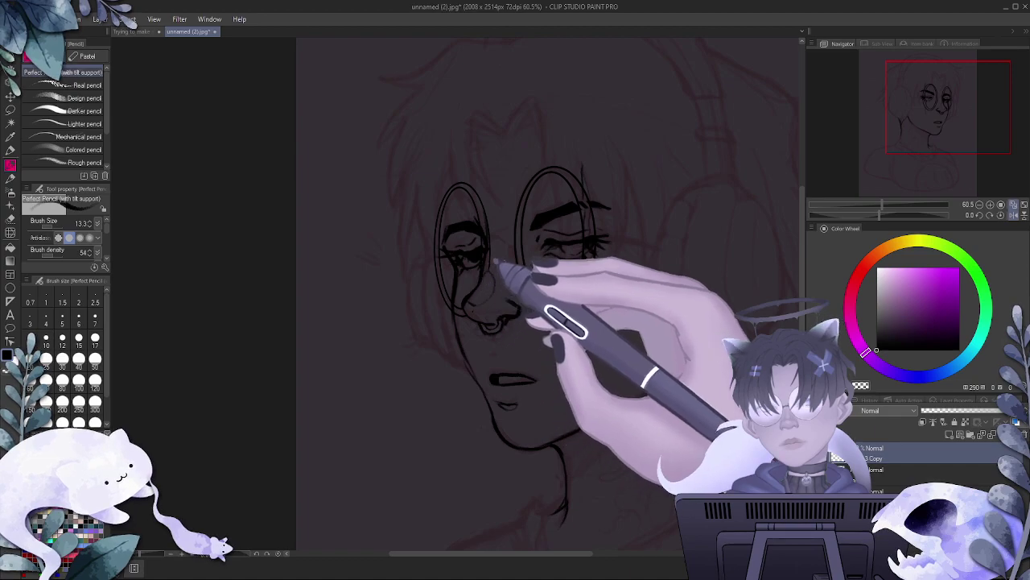
key(e)
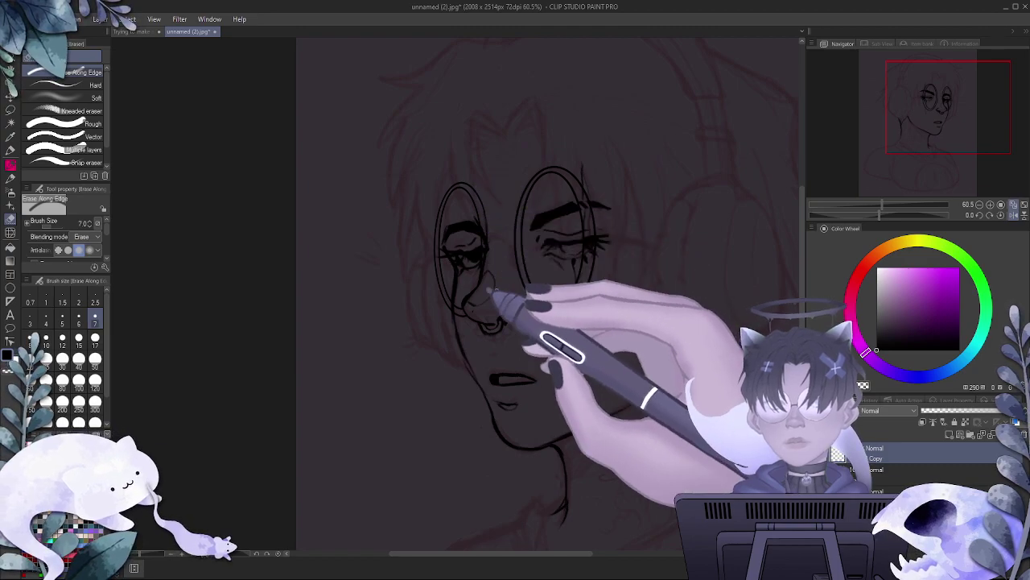
scroll(494, 290, down, 7)
scroll(536, 308, up, 6)
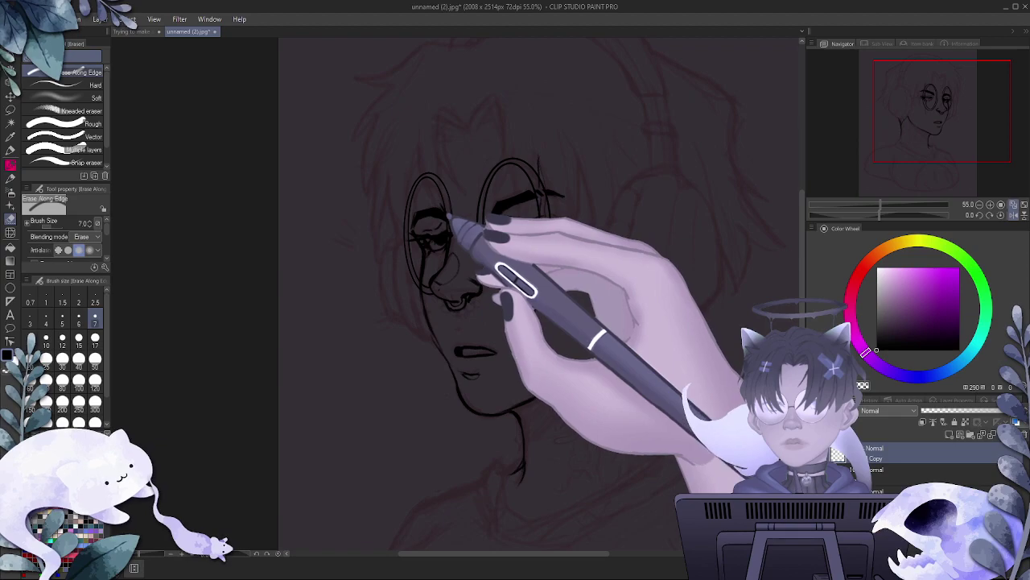
- Ink a curved bridge over the nose between the two lenses and merge the copied lens layer with the one below
key(p)
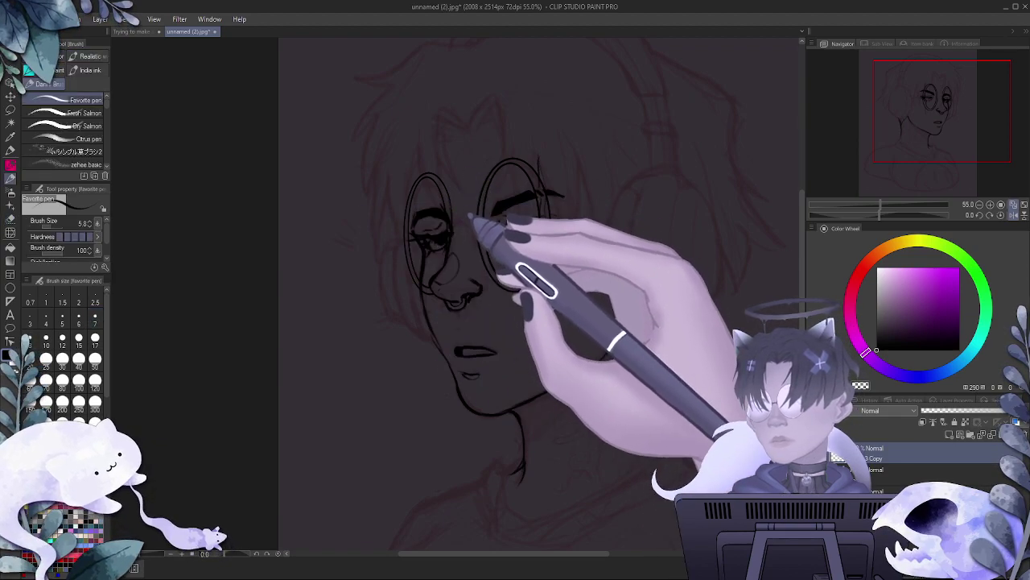
key(p)
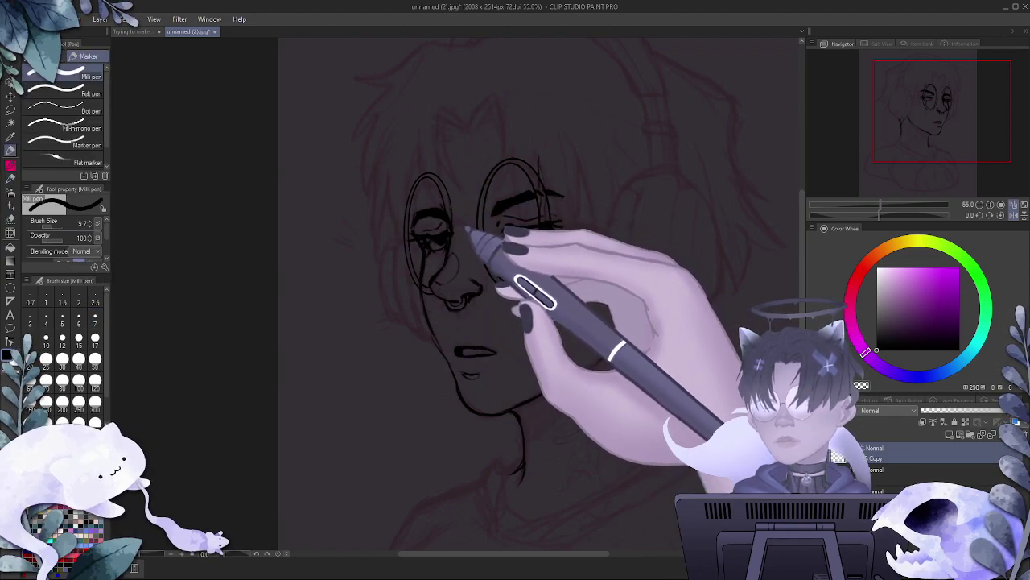
key(p)
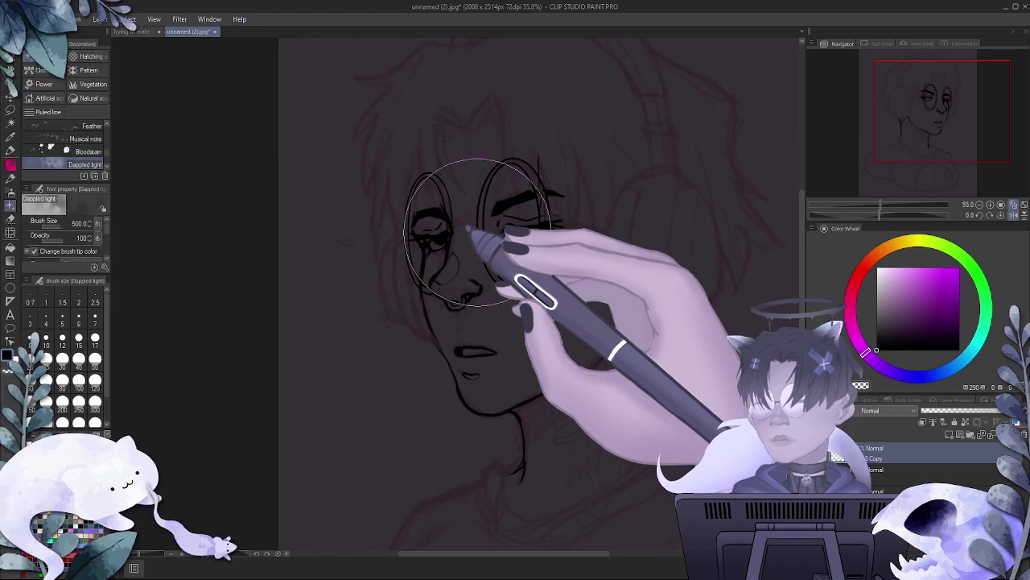
key(p)
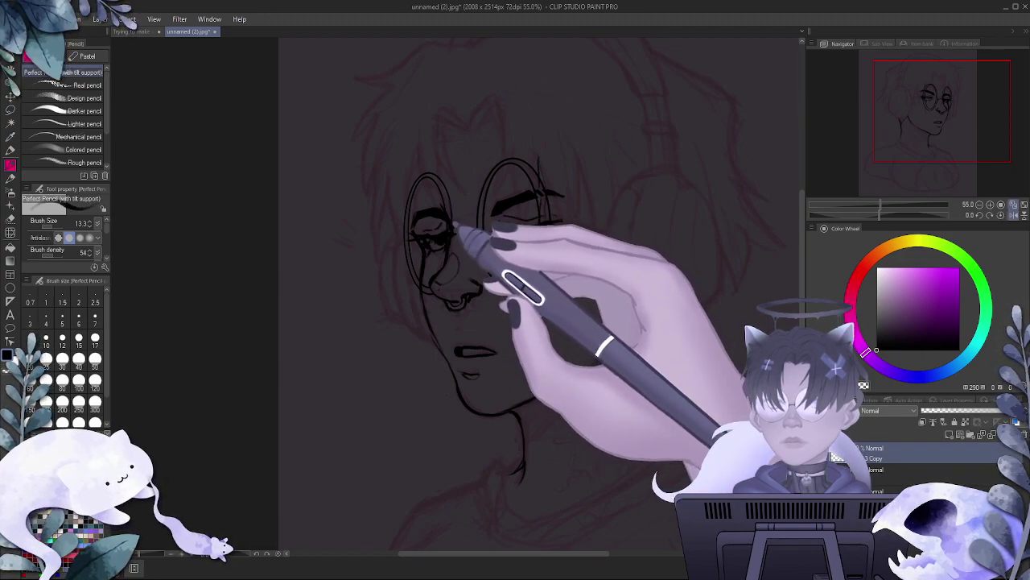
click(11, 218)
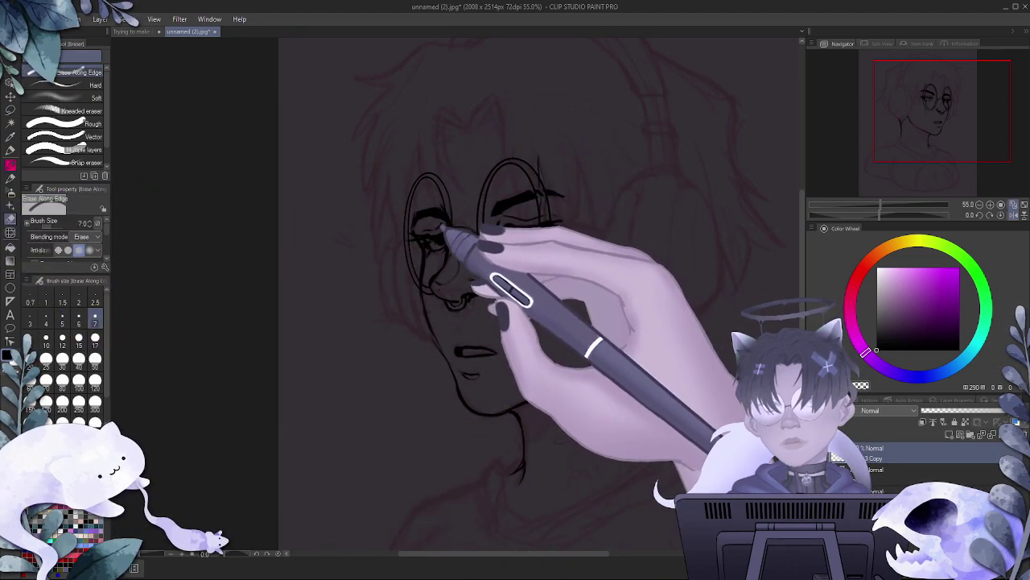
click(991, 437)
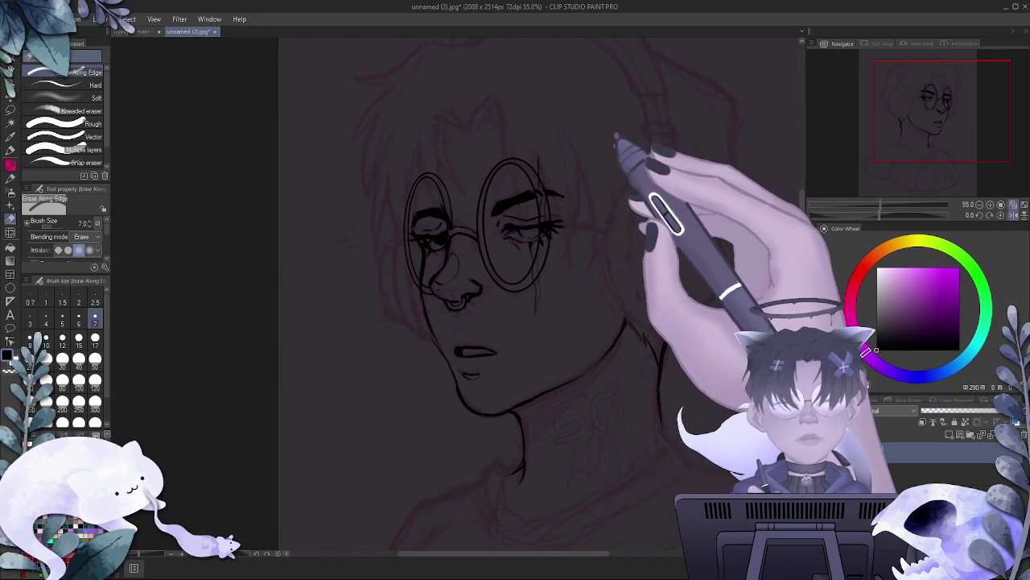
- Add a second pencil line to the glasses' bridge and clean up its ends with the eraser
click(11, 179)
click(11, 165)
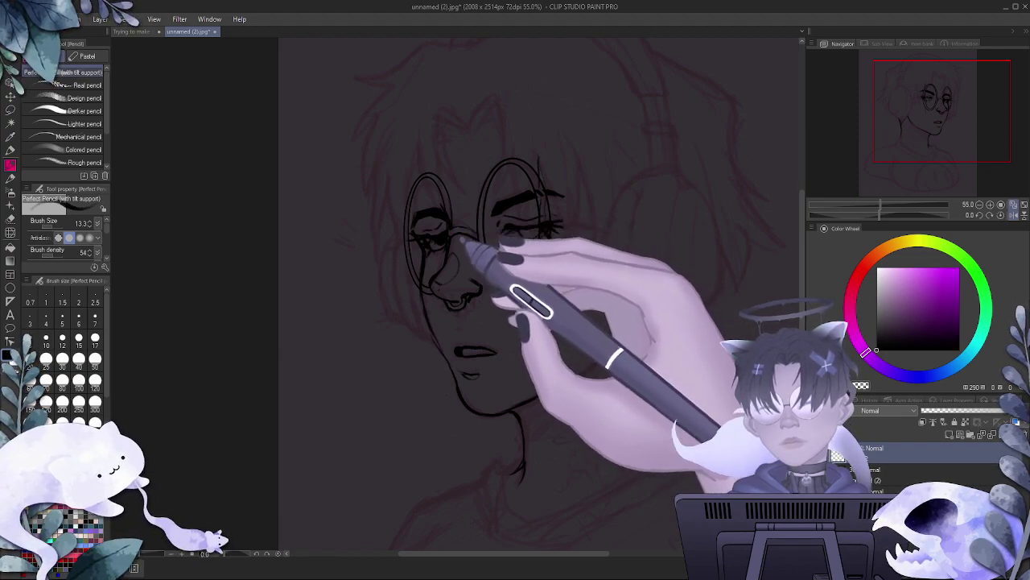
drag(435, 234, 450, 234)
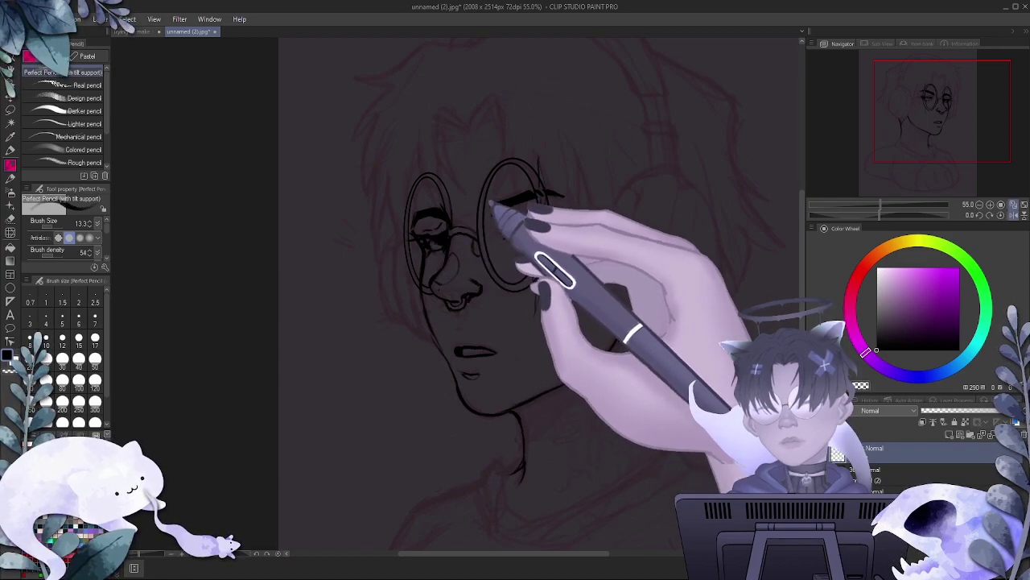
key(e)
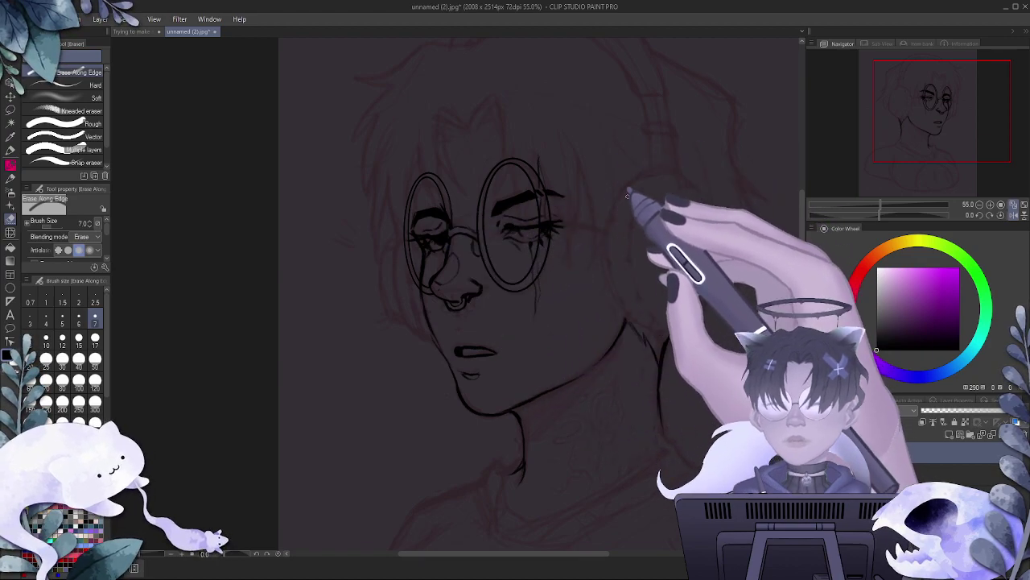
- Ink the glasses' temple arm as a narrow closed bar running from the near lens toward the headphones
key(p)
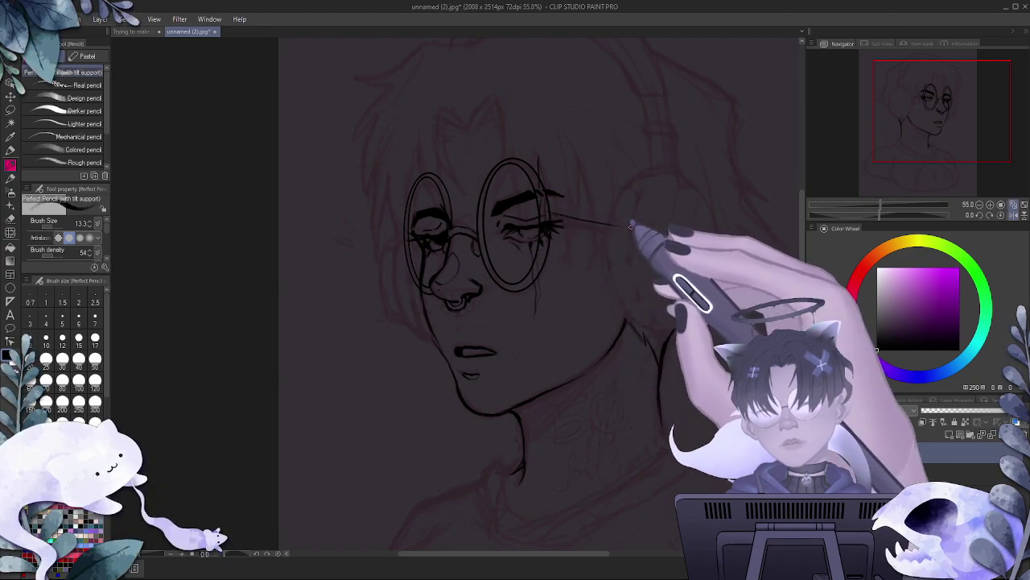
mouse_move(551, 213)
mouse_down()
mouse_move(634, 230)
mouse_move(561, 218)
mouse_move(620, 239)
mouse_up()
key(e)
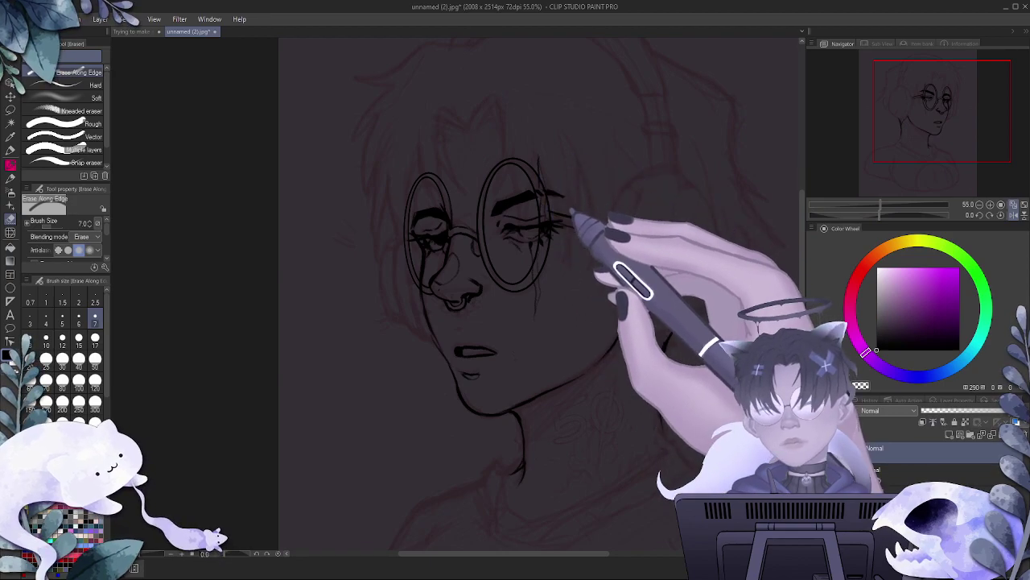
key(p)
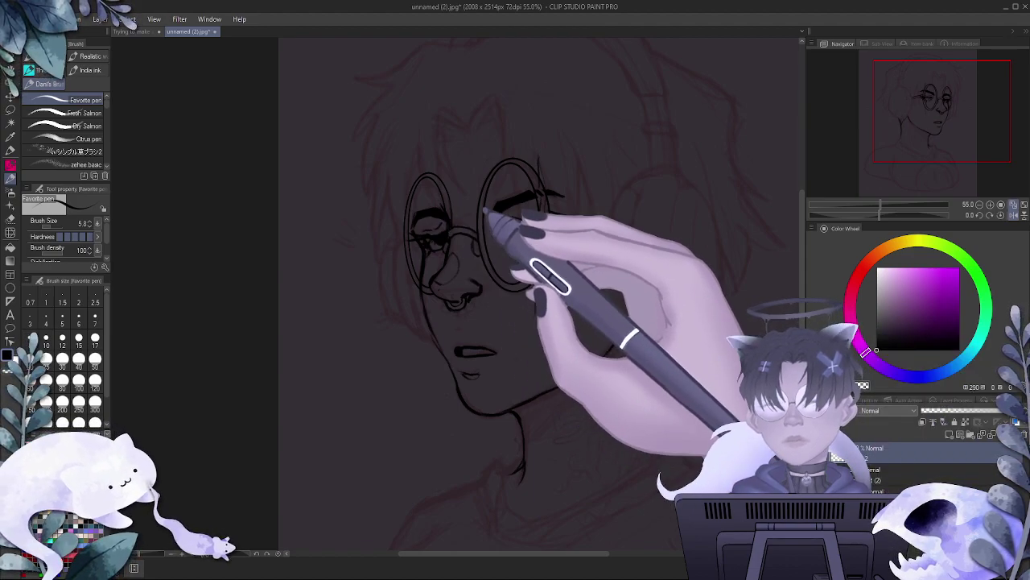
scroll(475, 288, down, 6)
scroll(485, 383, up, 4)
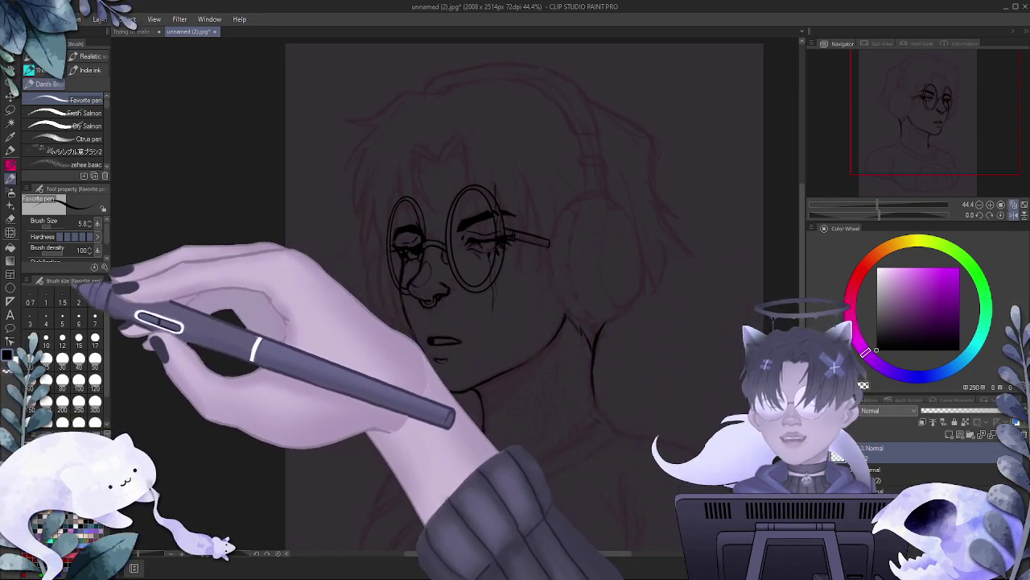
- Fill the temple arm and the rims of both lenses with black, referring only to the editing layer
click(11, 247)
click(484, 192)
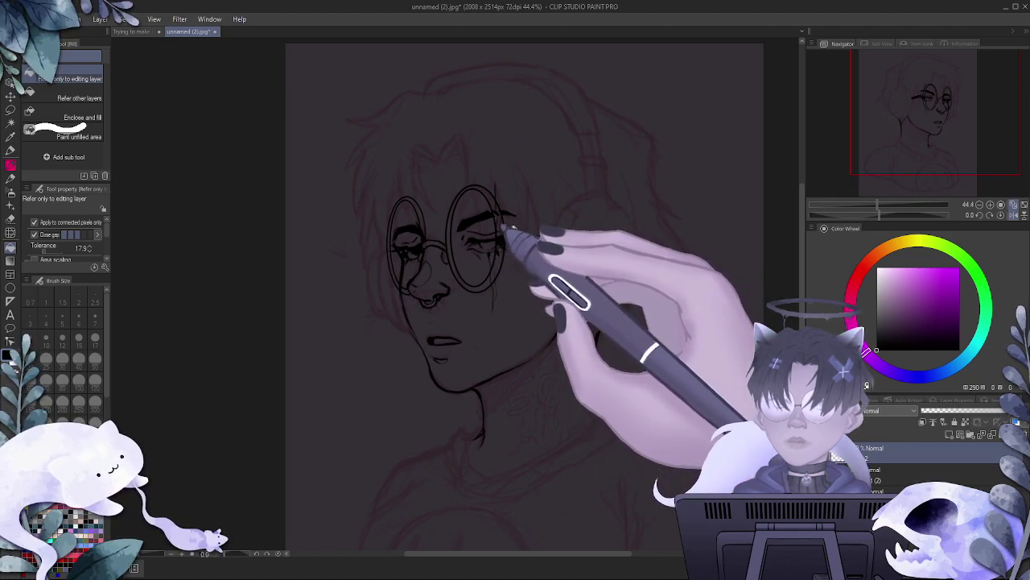
scroll(512, 229, up, 1)
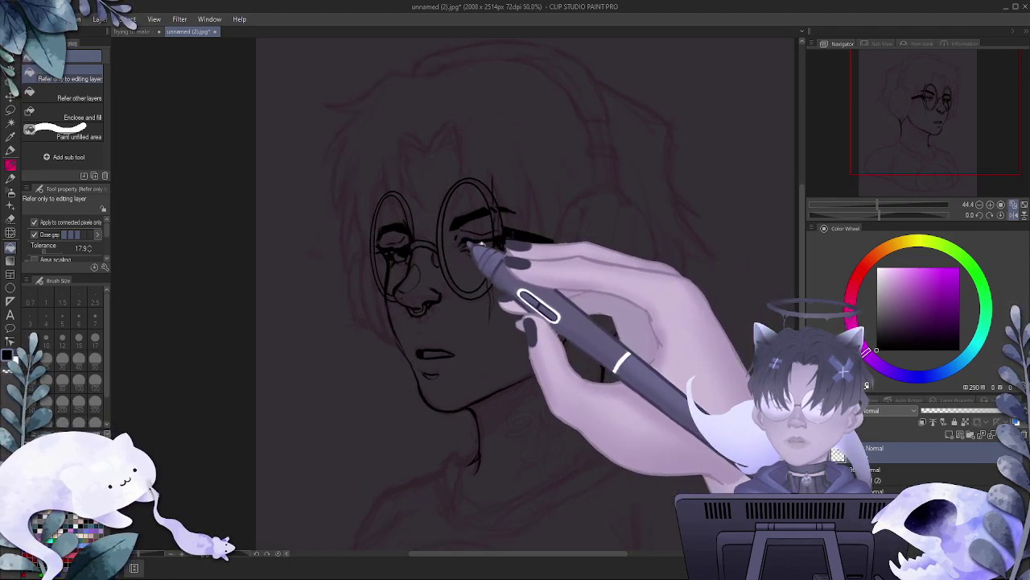
click(500, 257)
key(ctrl+z)
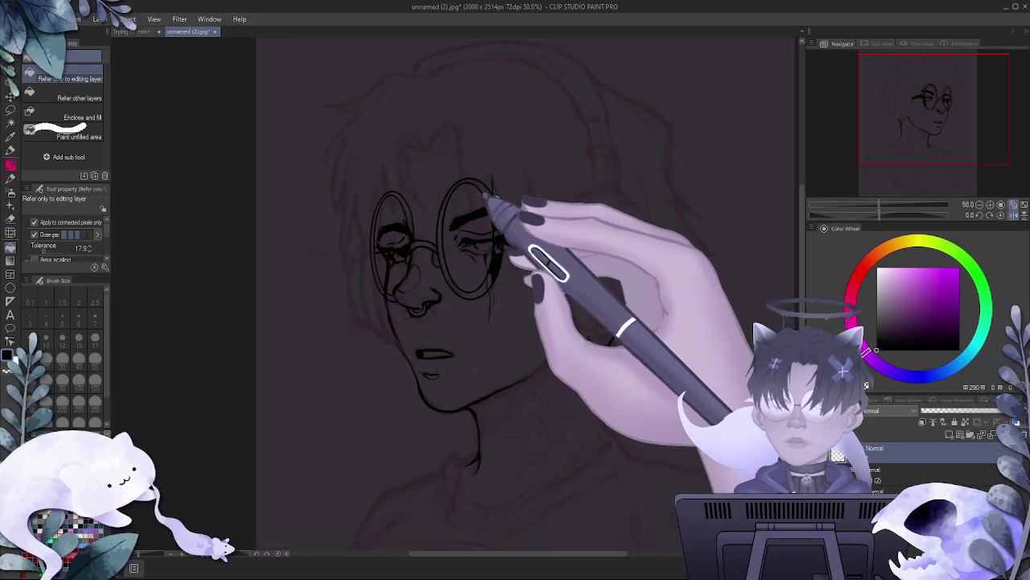
click(447, 197)
key(ctrl+z)
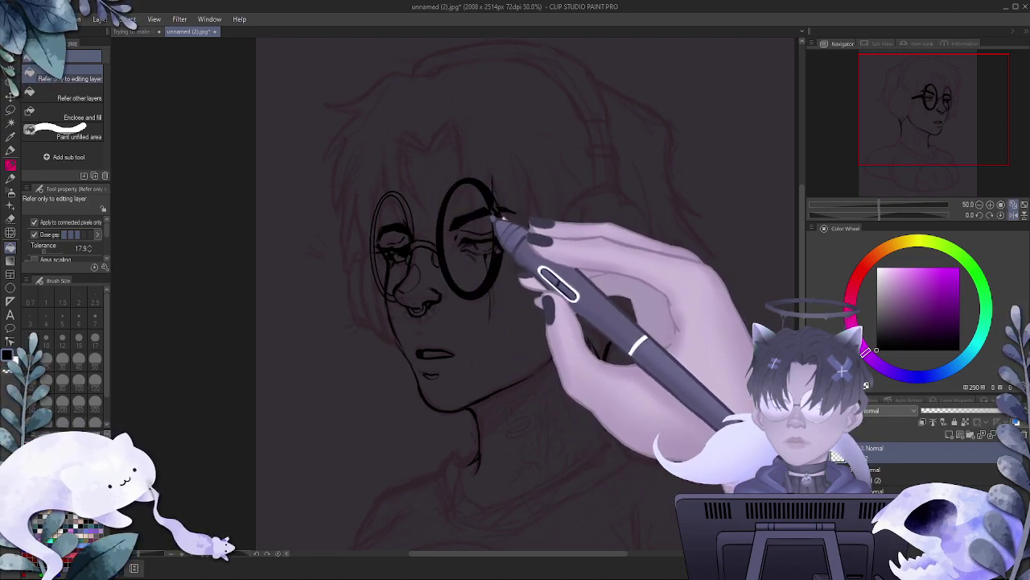
click(413, 215)
click(377, 214)
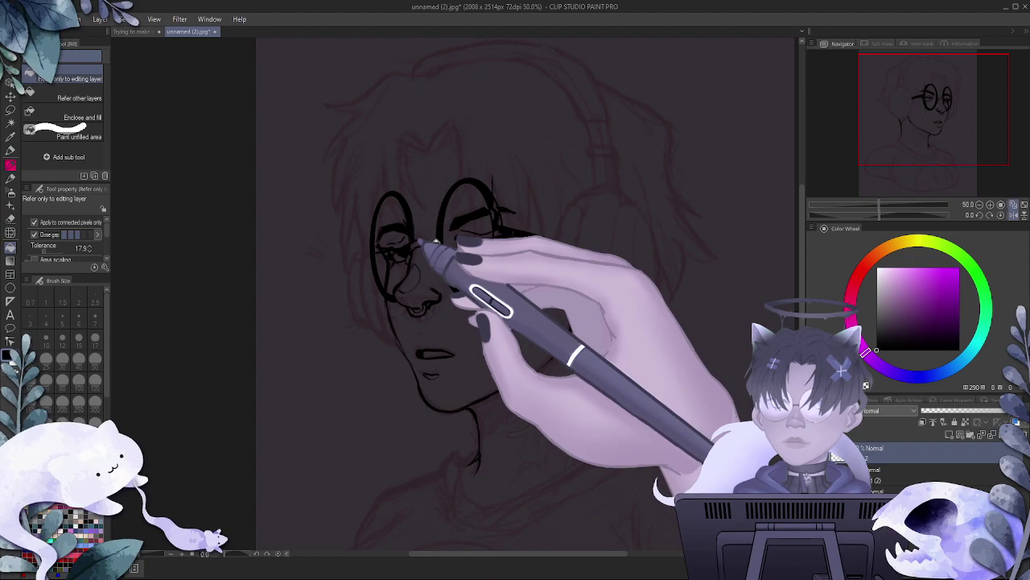
- Examine the filled round glasses against the whole portrait, both close up and at full view
scroll(616, 278, down, 2)
scroll(602, 280, up, 3)
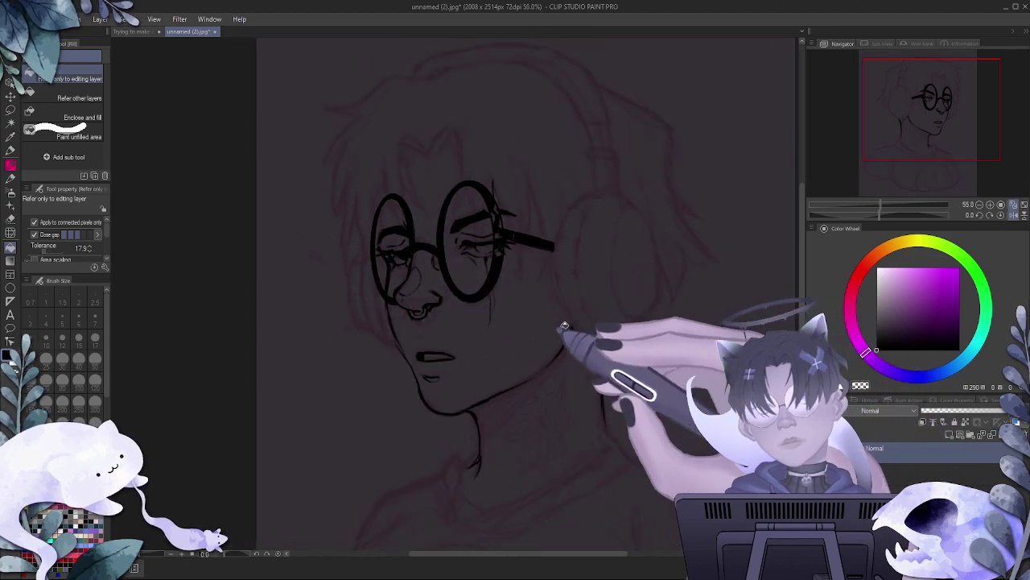
scroll(565, 325, down, 3)
scroll(553, 328, up, 2)
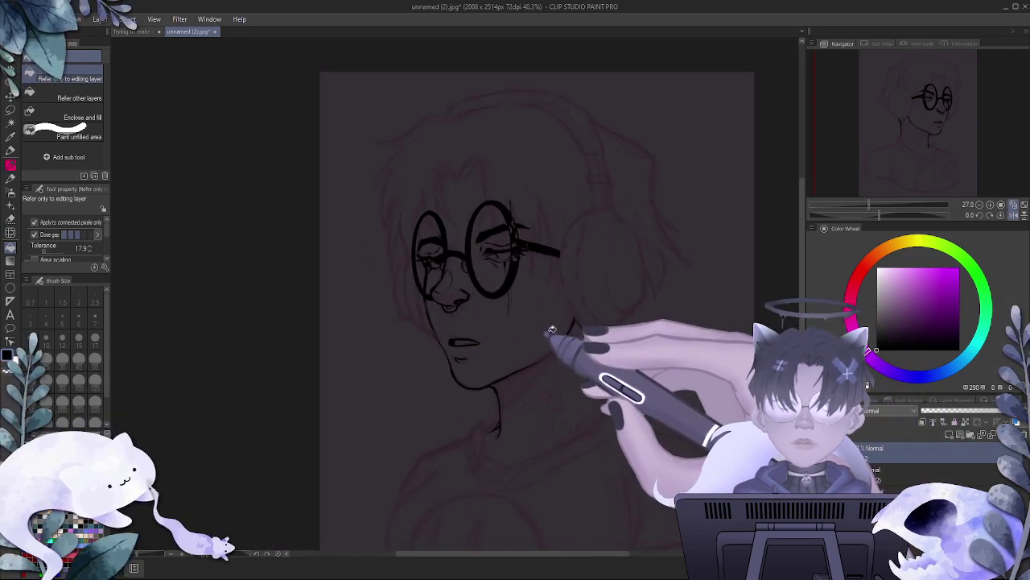
scroll(553, 328, up, 2)
scroll(504, 331, down, 3)
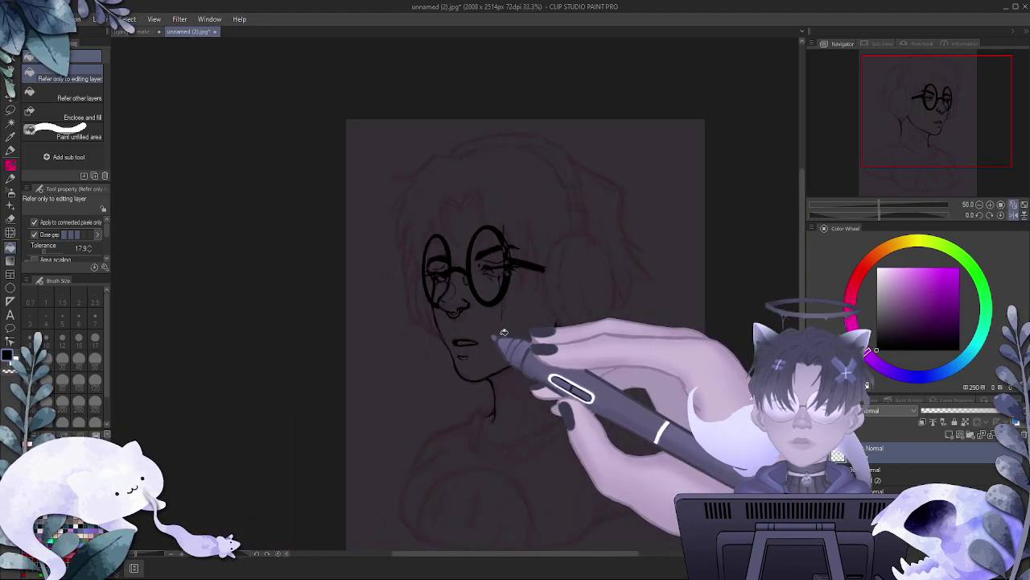
scroll(504, 332, down, 1)
scroll(505, 331, up, 3)
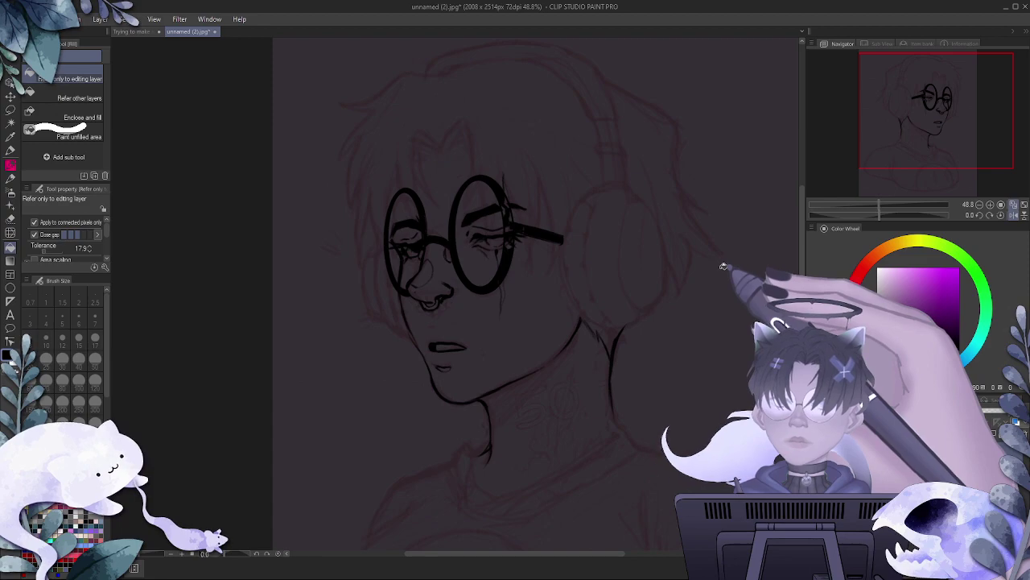
- Undo the rim and temple arm fills, the bridge and the far lens, back to the single near-lens oval
key(ctrl+z)
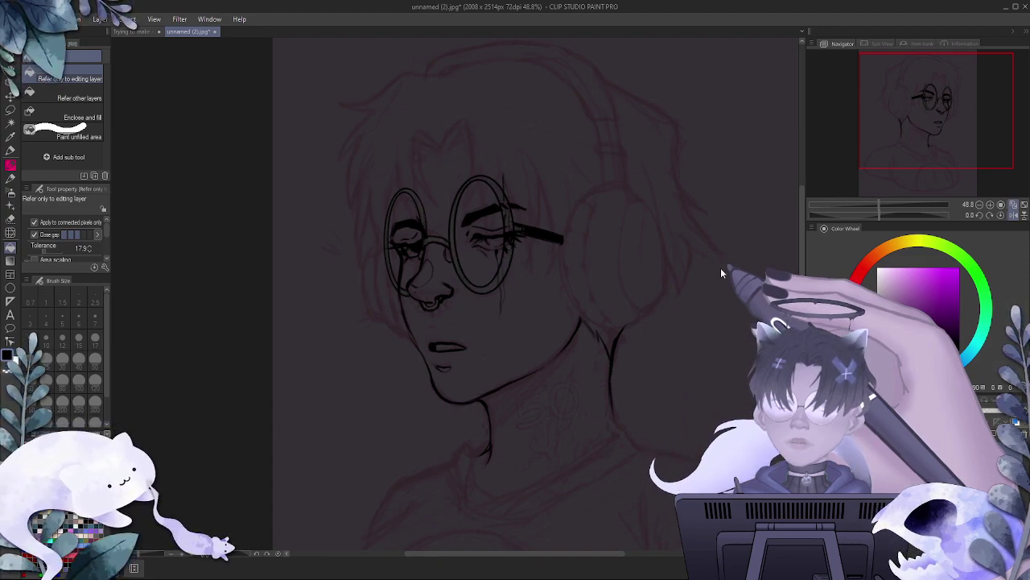
key(ctrl+z)
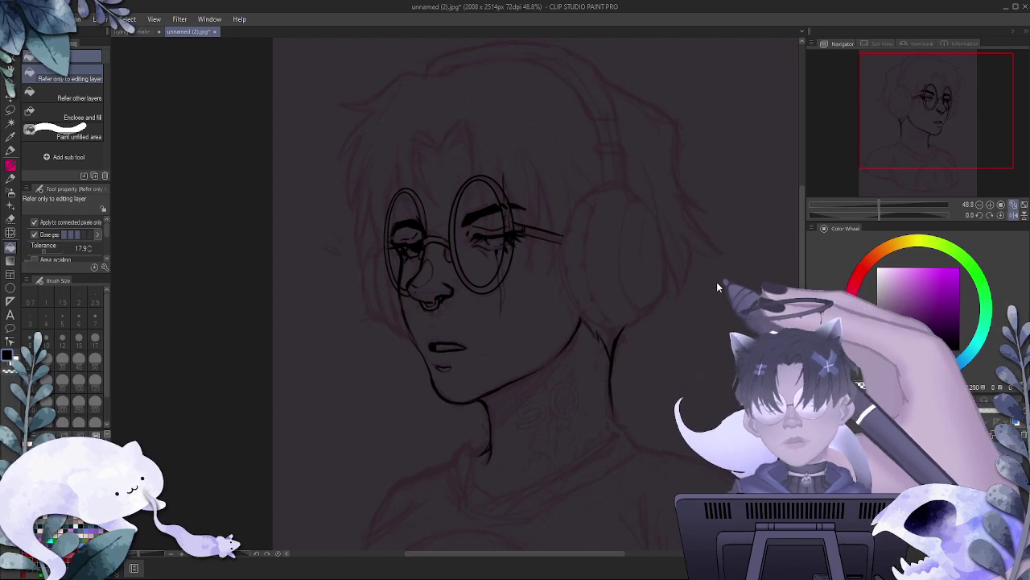
key(ctrl+z)
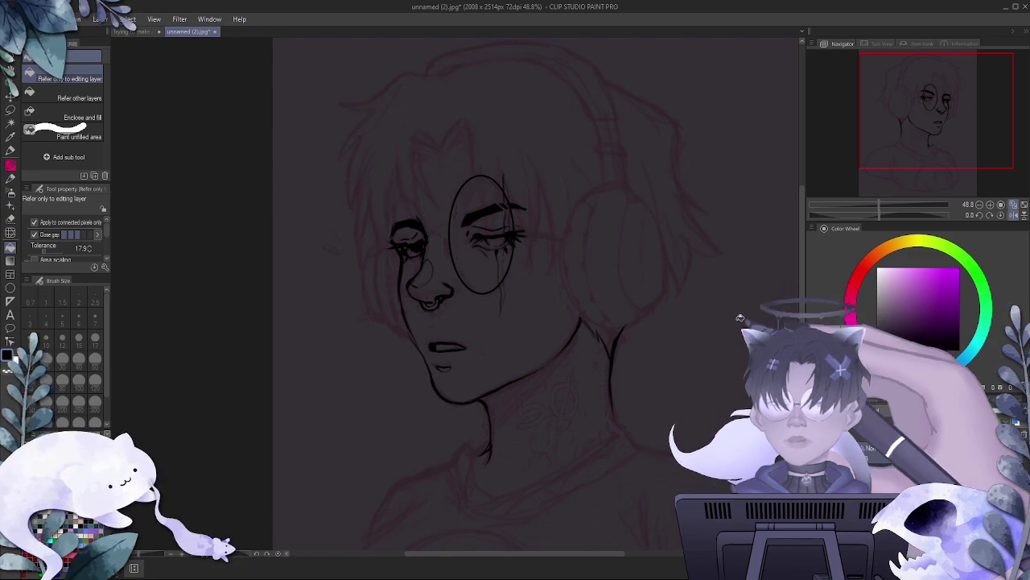
- Duplicate the near-lens oval and position the copy over the far eye
key(ctrl+c)
key(ctrl+v)
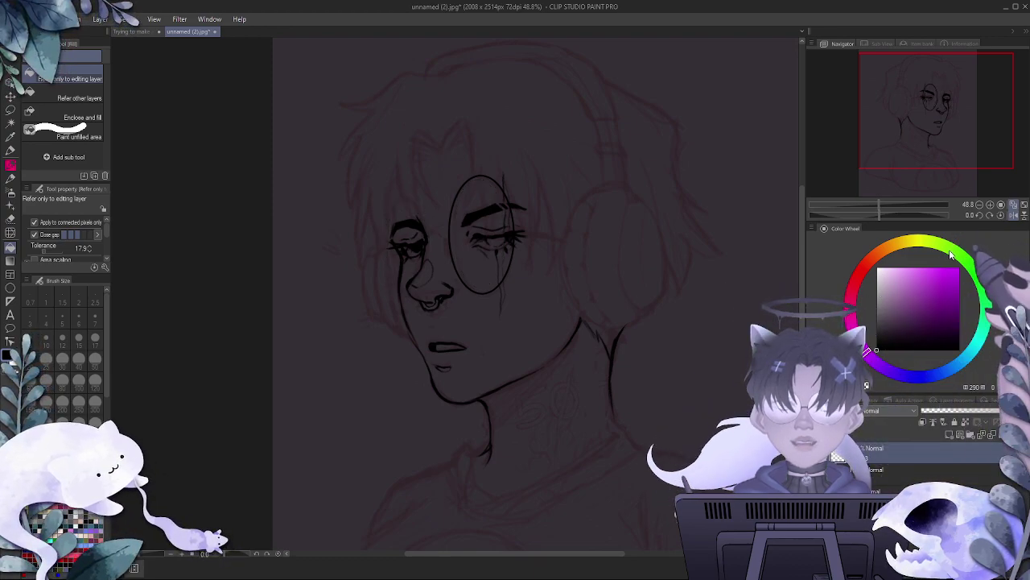
key(ctrl+t)
drag(455, 265, 388, 267)
drag(378, 233, 431, 237)
key(ctrl+z)
- Reshape the copied oval with Free Transform into a narrower, shorter far lens and apply the transformation
right_click(395, 237)
click(447, 316)
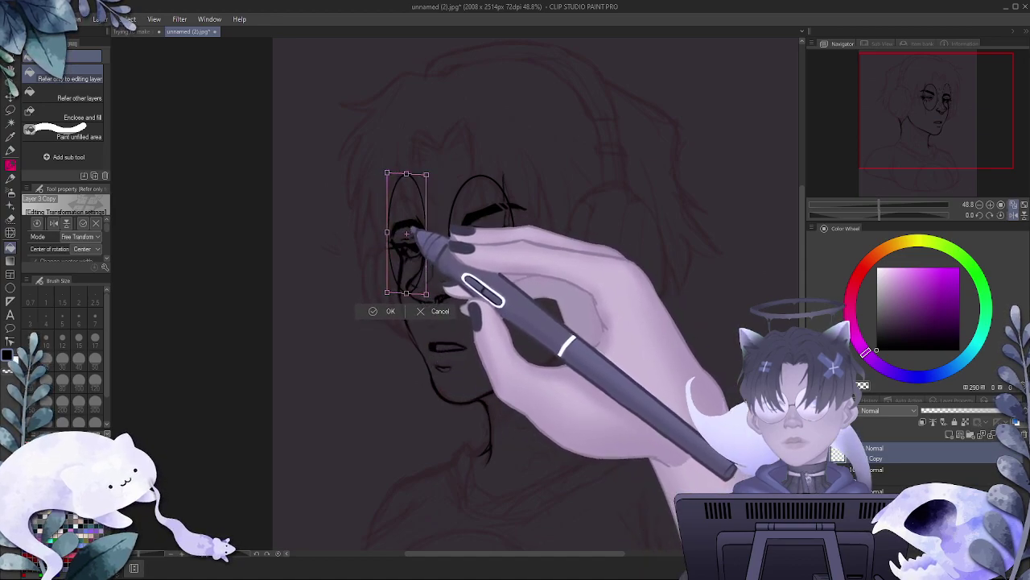
drag(407, 173, 408, 200)
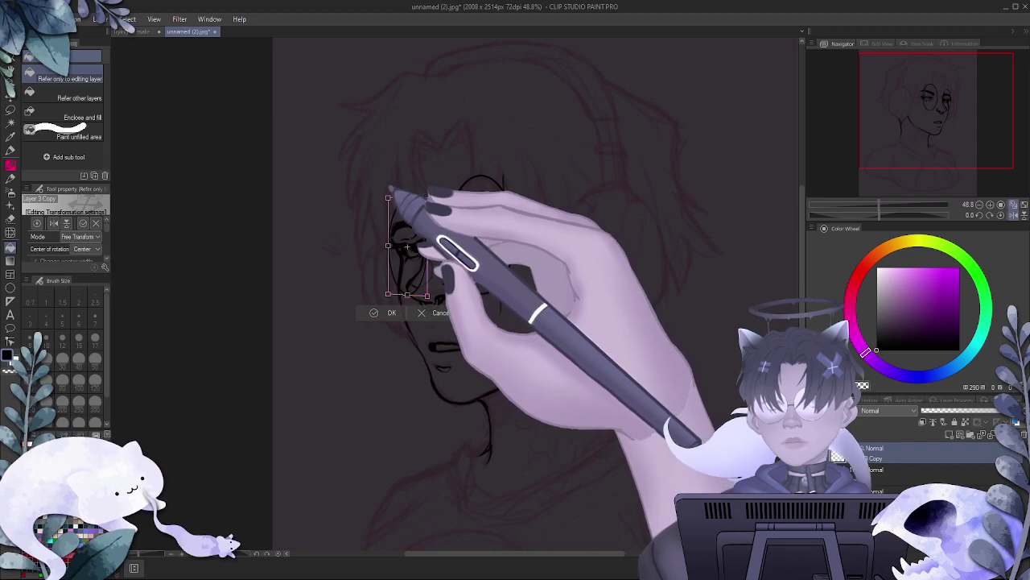
drag(388, 198, 381, 184)
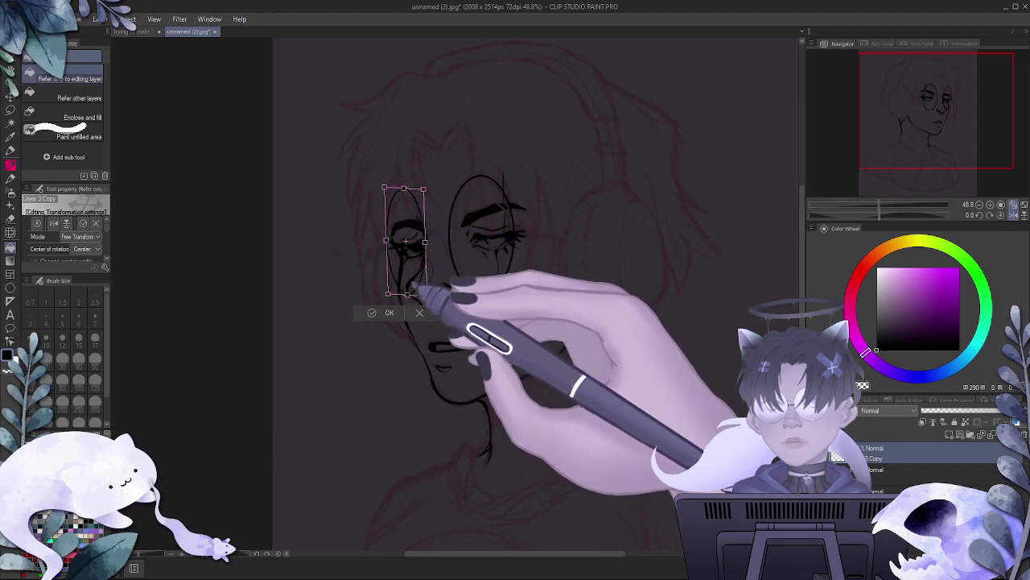
click(380, 312)
- Compare the size and placement of the two thin lens outlines against the face
scroll(495, 237, down, 3)
scroll(510, 240, up, 3)
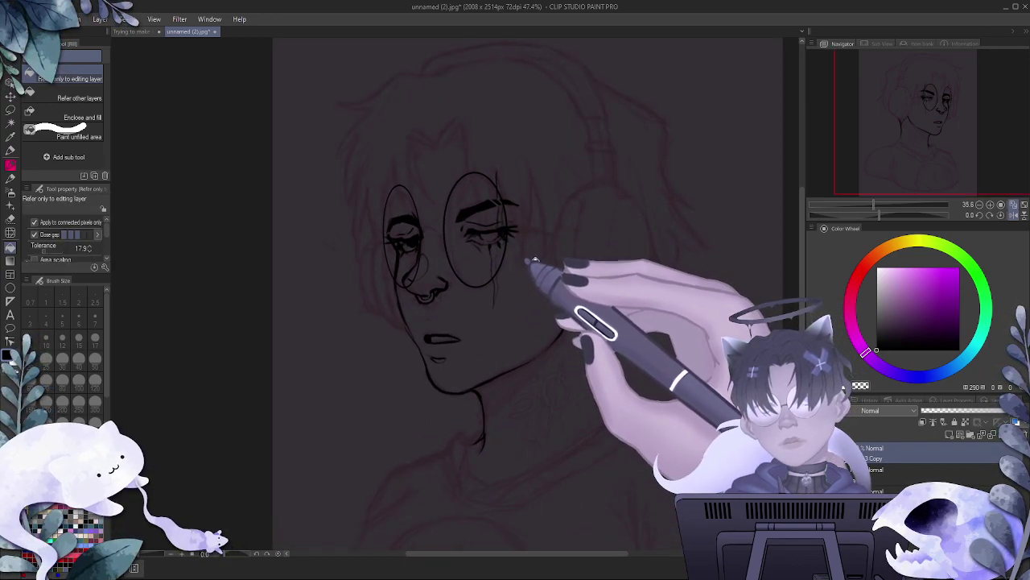
scroll(534, 260, down, 2)
scroll(514, 259, up, 2)
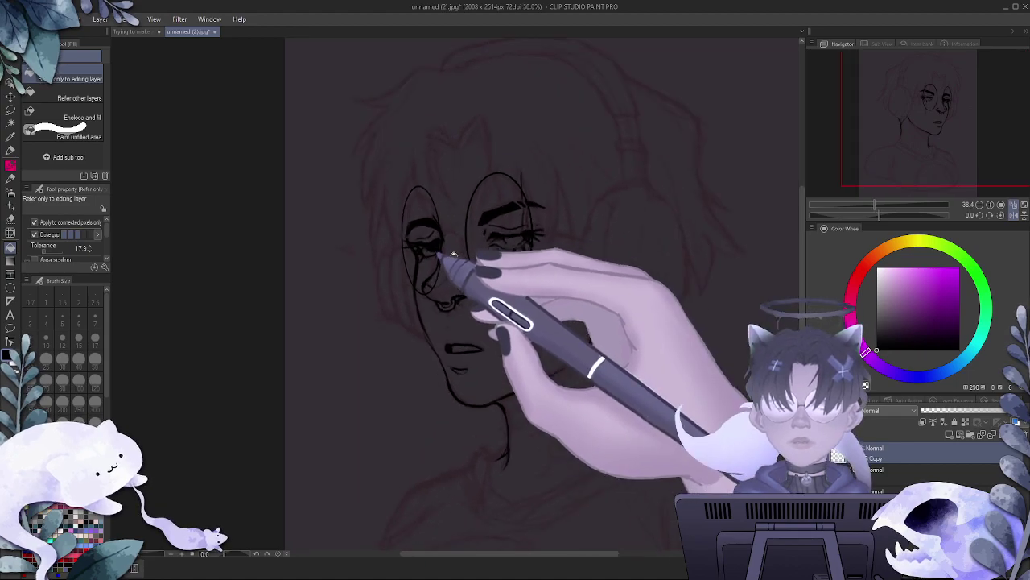
scroll(457, 255, down, 1)
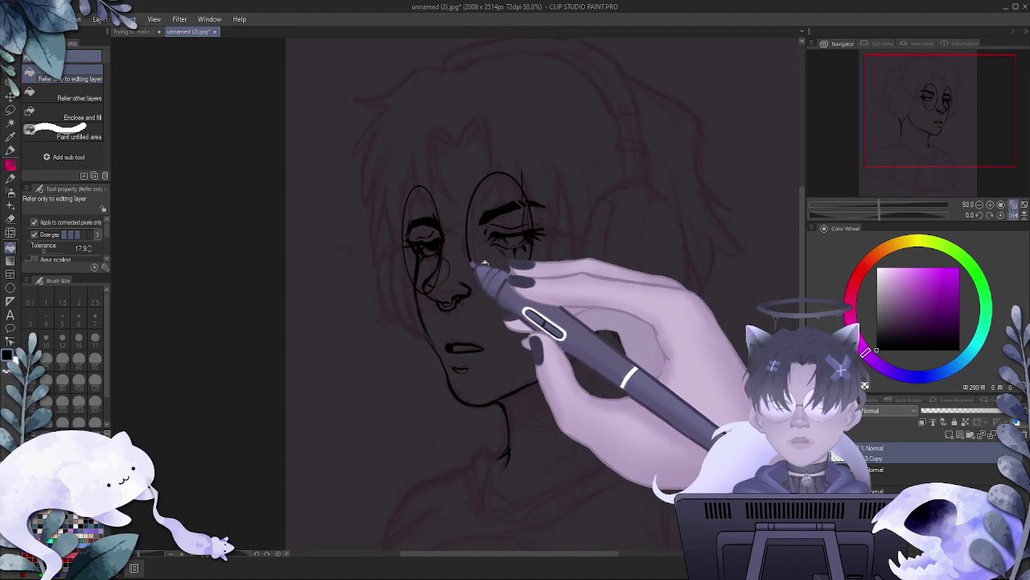
scroll(484, 259, up, 1)
key(e)
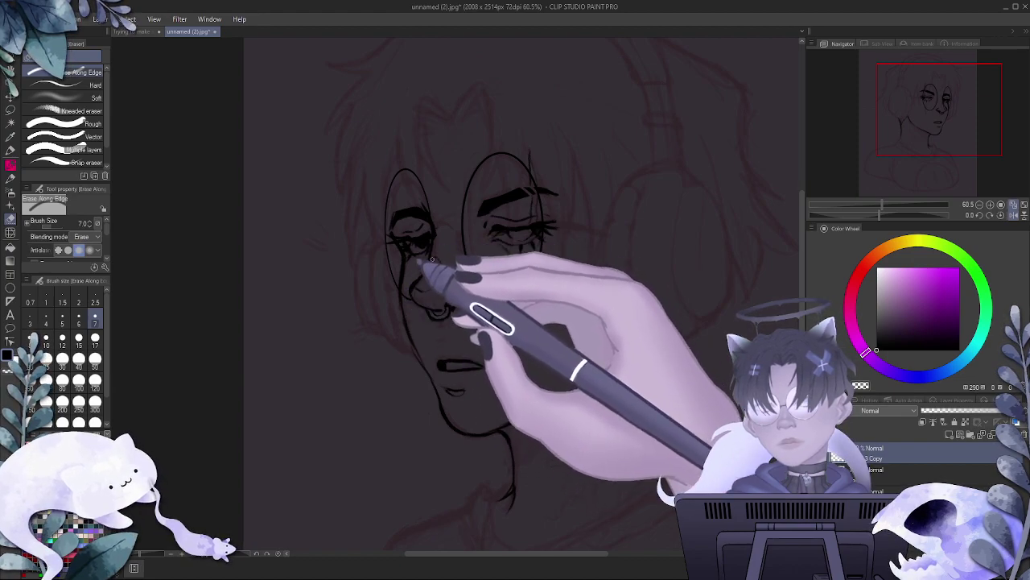
scroll(456, 104, down, 2)
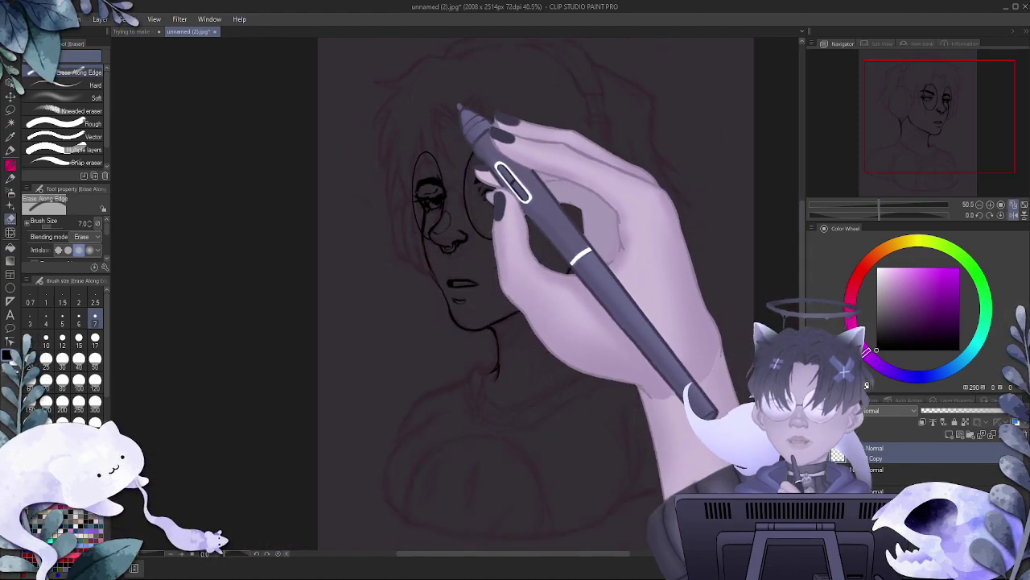
scroll(518, 181, down, 1)
scroll(605, 235, up, 1)
- Widen the near lens with Free Transform, shift it slightly toward the nose and apply the transformation
scroll(474, 130, up, 3)
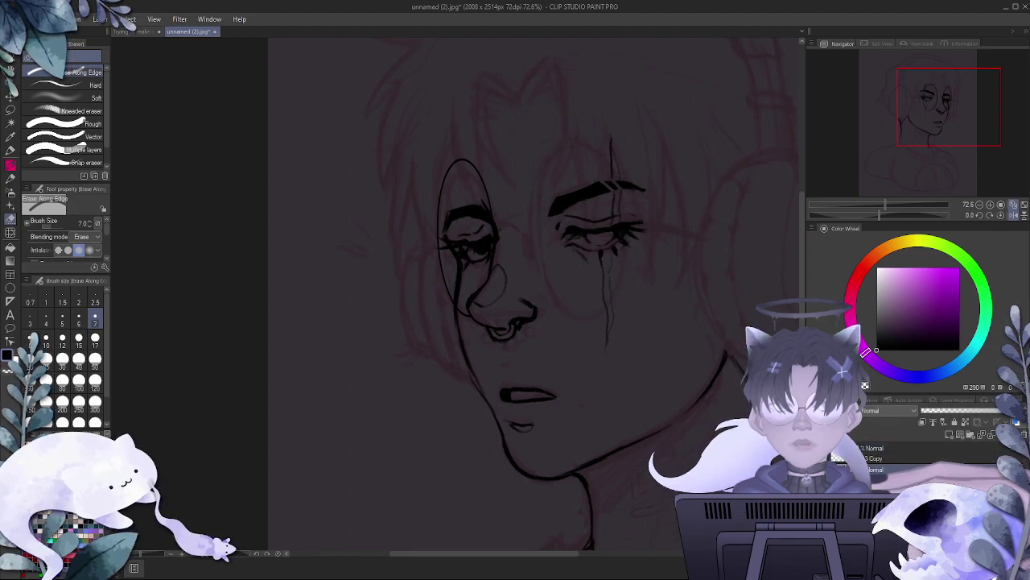
key(ctrl+t)
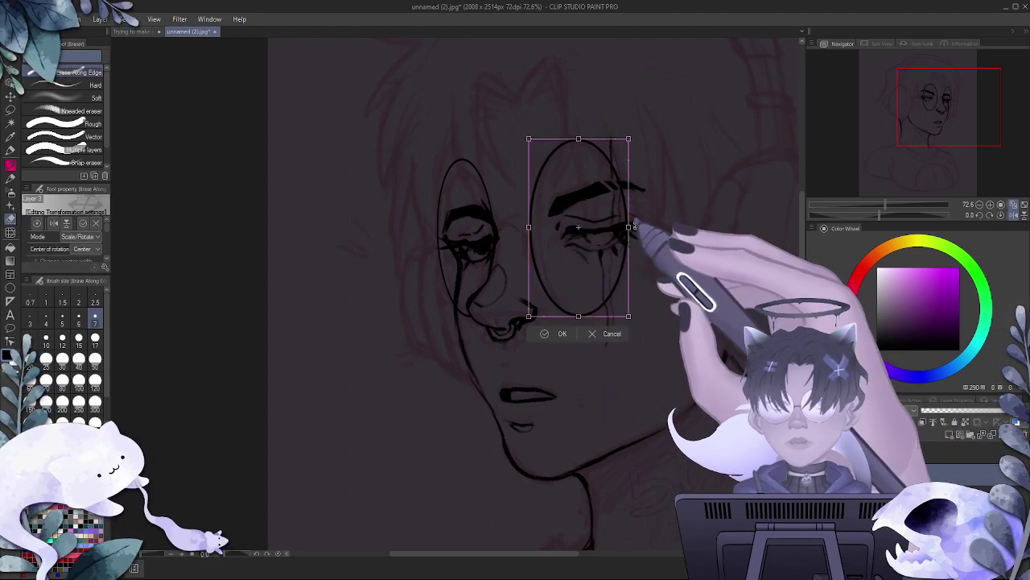
key(ctrl)
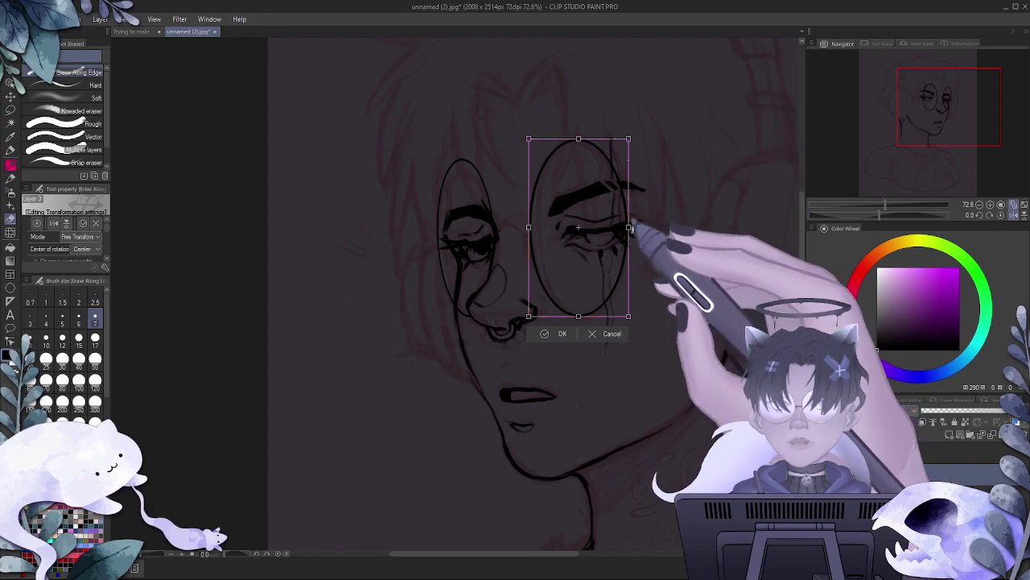
drag(629, 228, 648, 229)
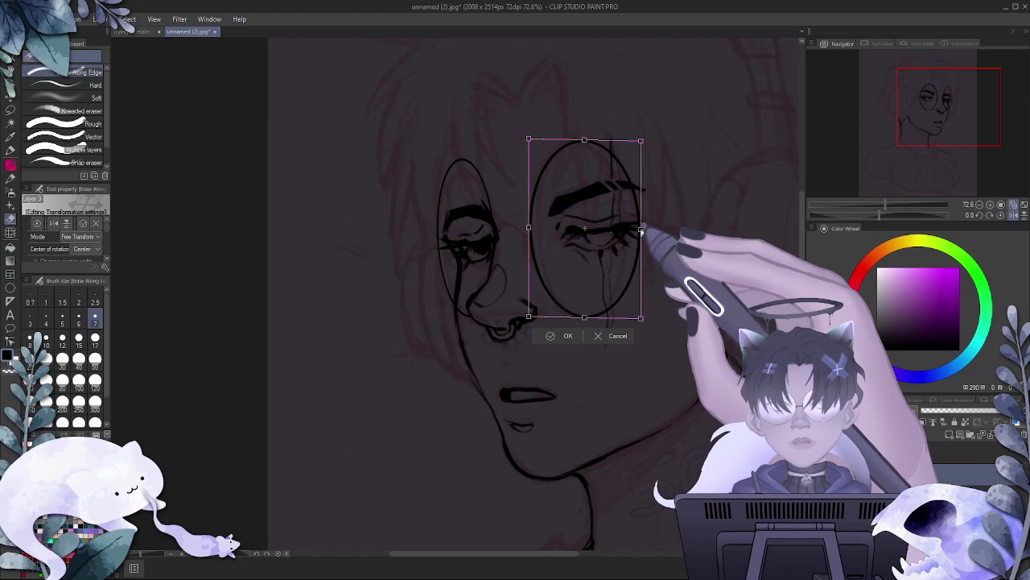
drag(595, 251, 577, 239)
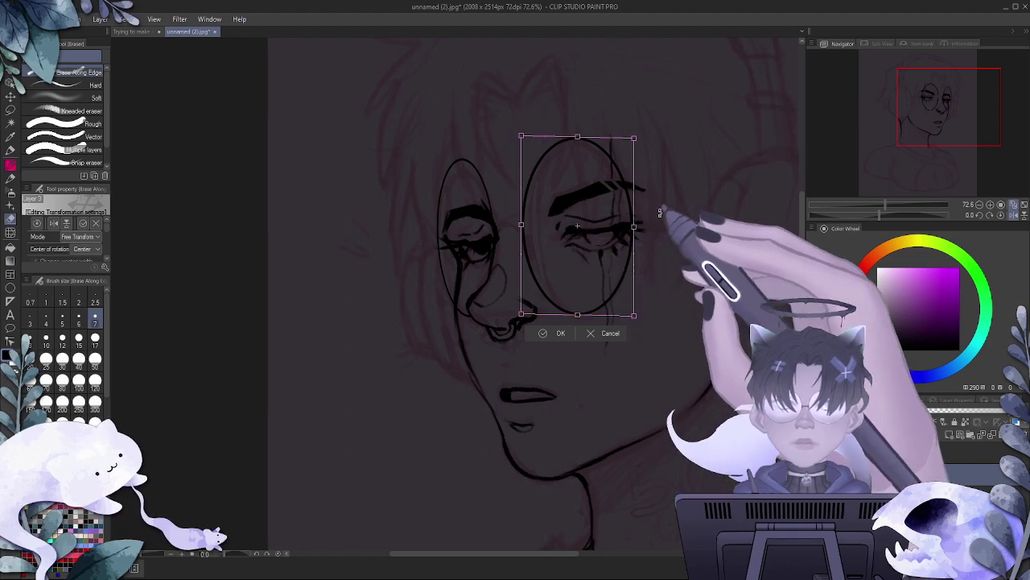
click(548, 335)
- Ink a thin curved bridge over the nose between the two lenses with the pencil, undoing unsatisfactory strokes
scroll(605, 303, down, 10)
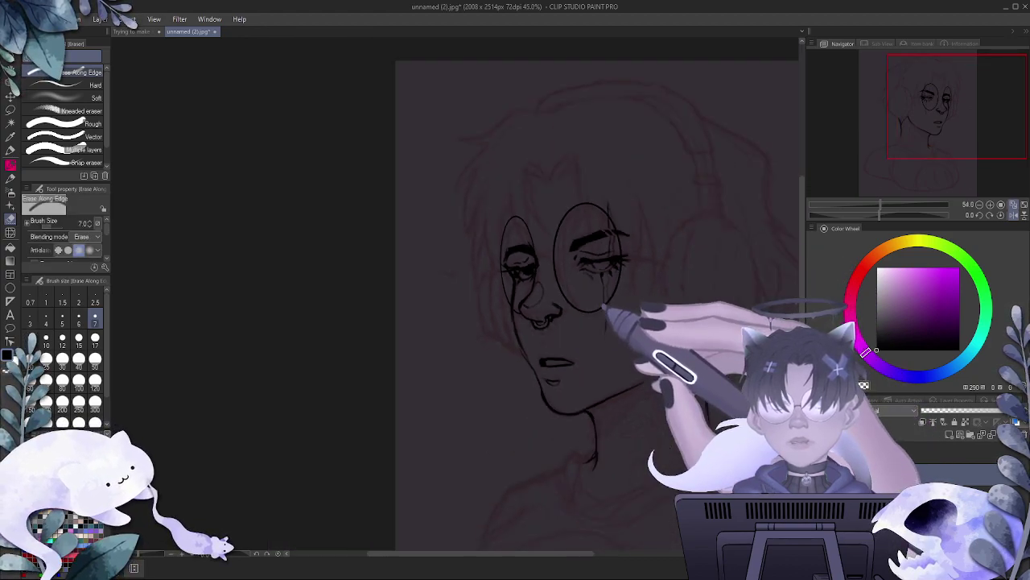
scroll(636, 299, up, 4)
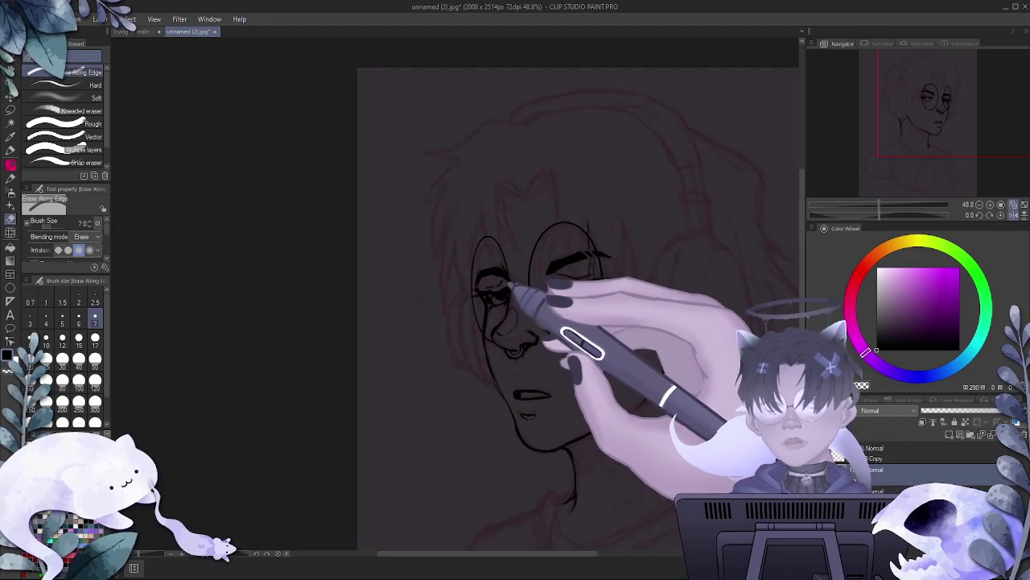
key(p)
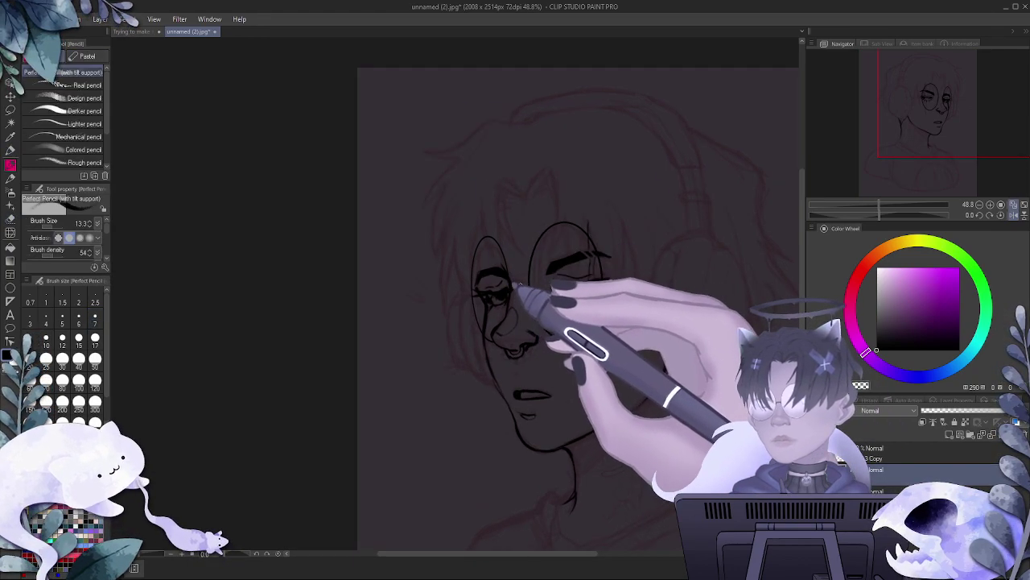
drag(510, 288, 533, 291)
key(ctrl+z)
key(ctrl+z)
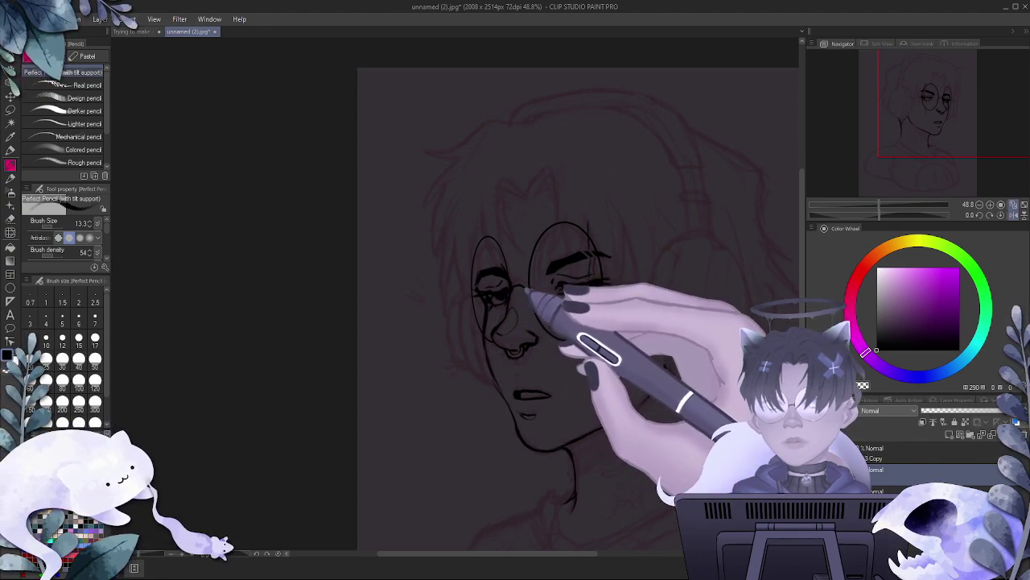
- Ink the temple arm as a single thin line from the near lens toward the headphones, replacing the first attempt
mouse_move(604, 285)
mouse_down()
mouse_move(668, 294)
mouse_move(635, 287)
mouse_up()
key(ctrl+z)
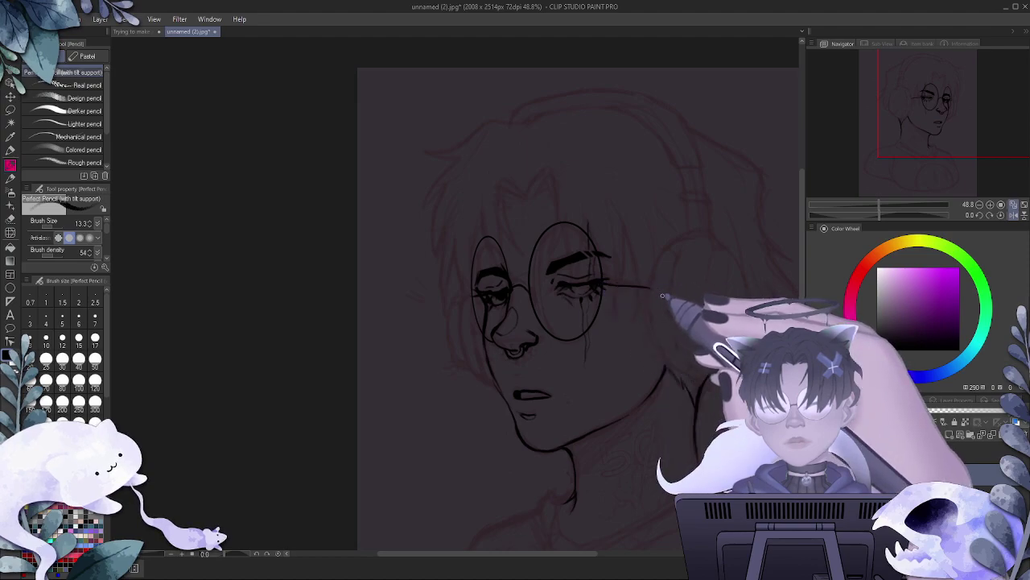
drag(602, 281, 648, 290)
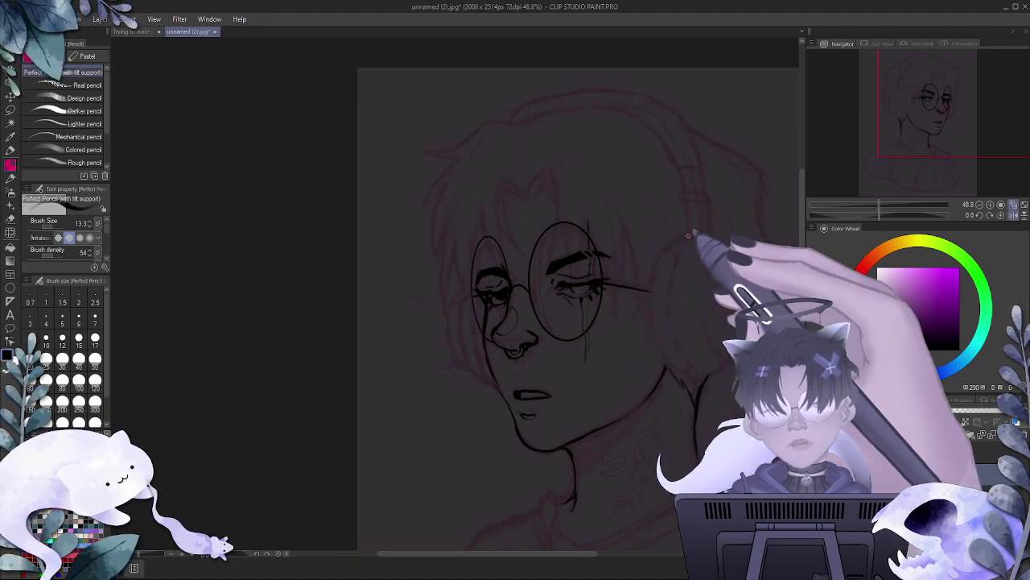
- Reinforce the short line running from the jaw's rear corner down to the neck with a pencil stroke
scroll(688, 235, down, 5)
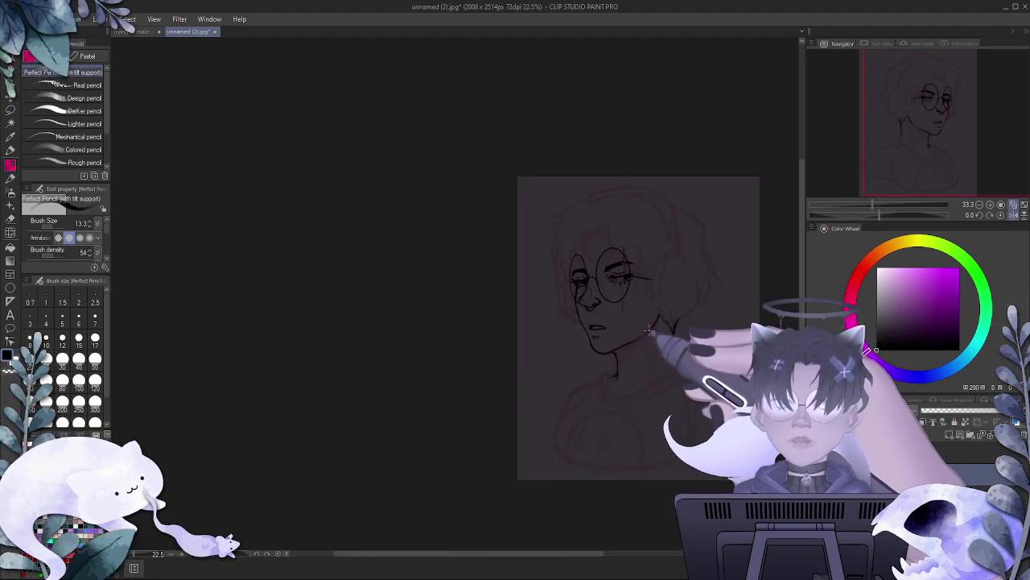
scroll(718, 220, up, 3)
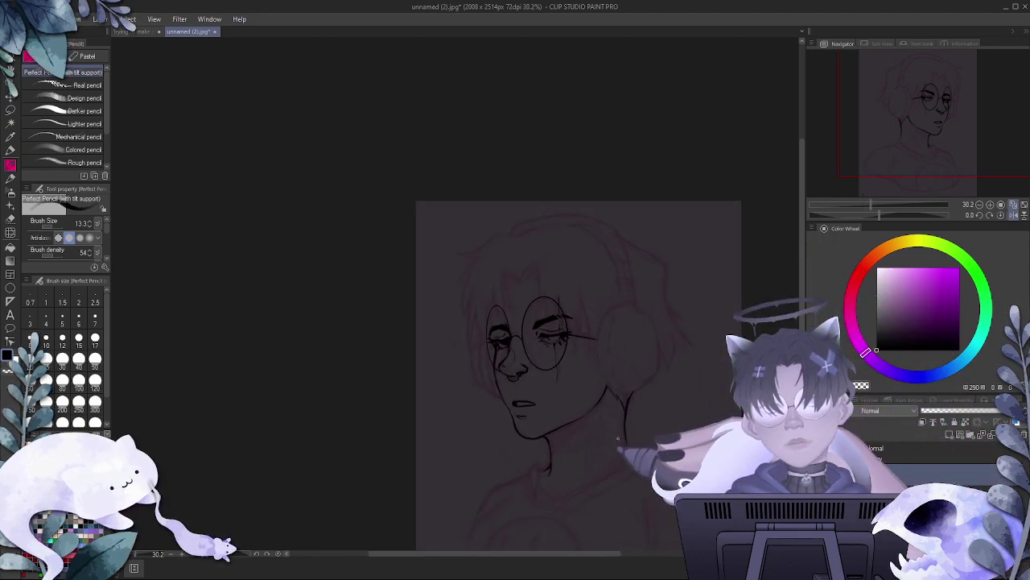
scroll(618, 438, up, 3)
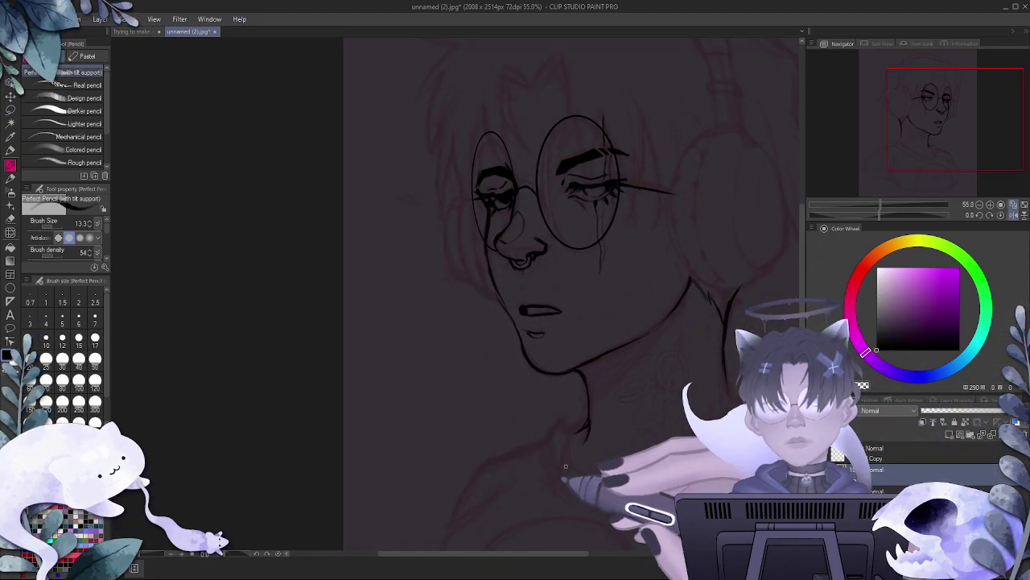
scroll(566, 466, down, 2)
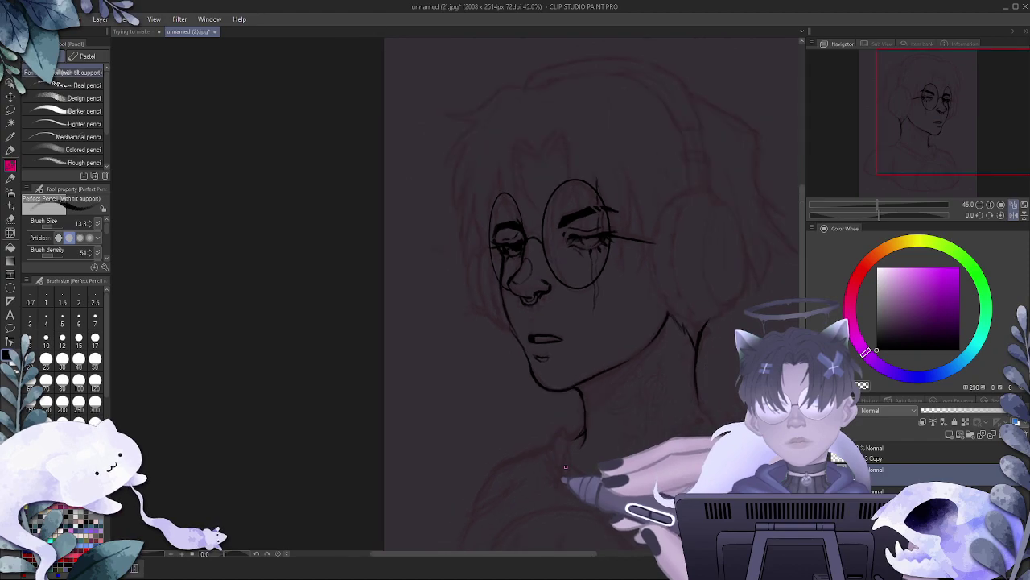
scroll(566, 466, down, 4)
scroll(572, 512, up, 5)
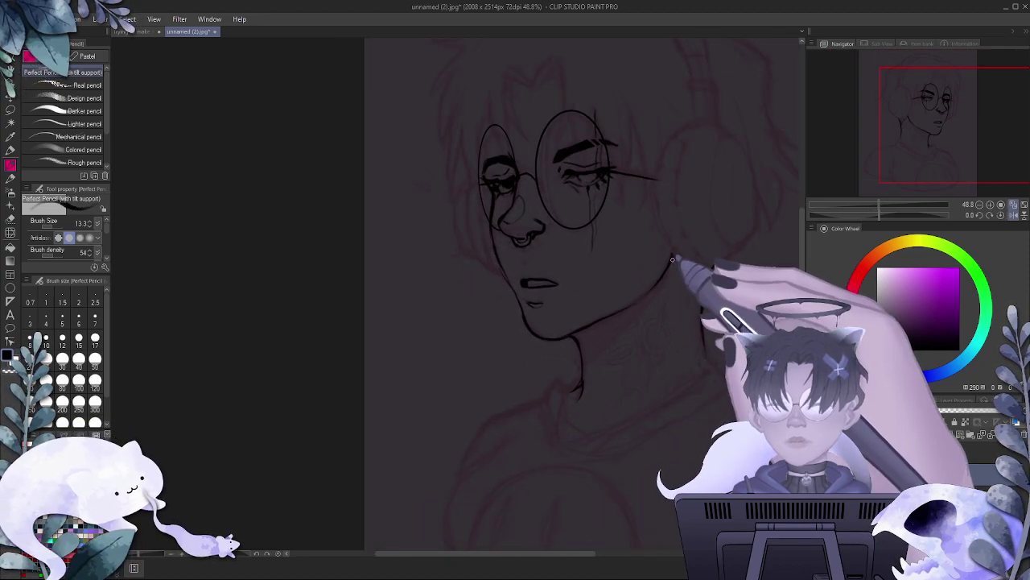
drag(672, 256, 699, 281)
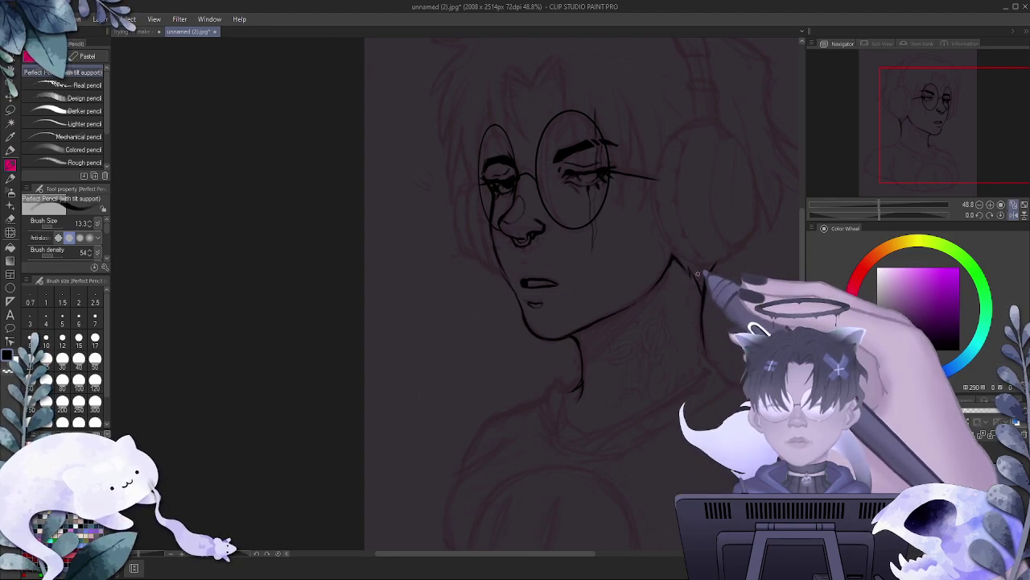
- Nudge the sketched hairline peaks above the forehead with Liquify, using brush size 262.3 at strength 39
scroll(694, 275, down, 2)
scroll(688, 278, up, 3)
scroll(690, 279, down, 5)
scroll(702, 149, up, 3)
scroll(702, 149, up, 4)
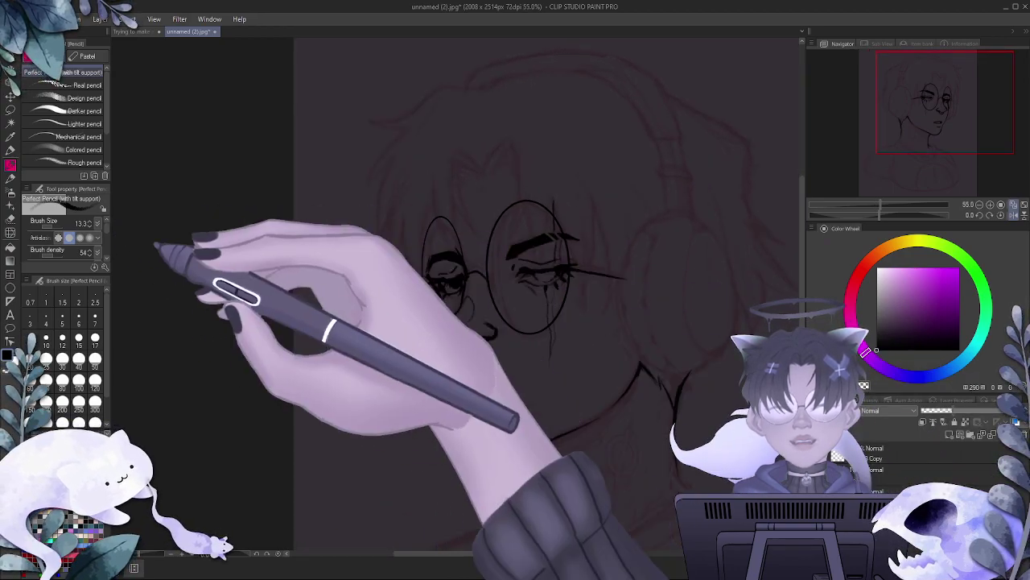
click(11, 232)
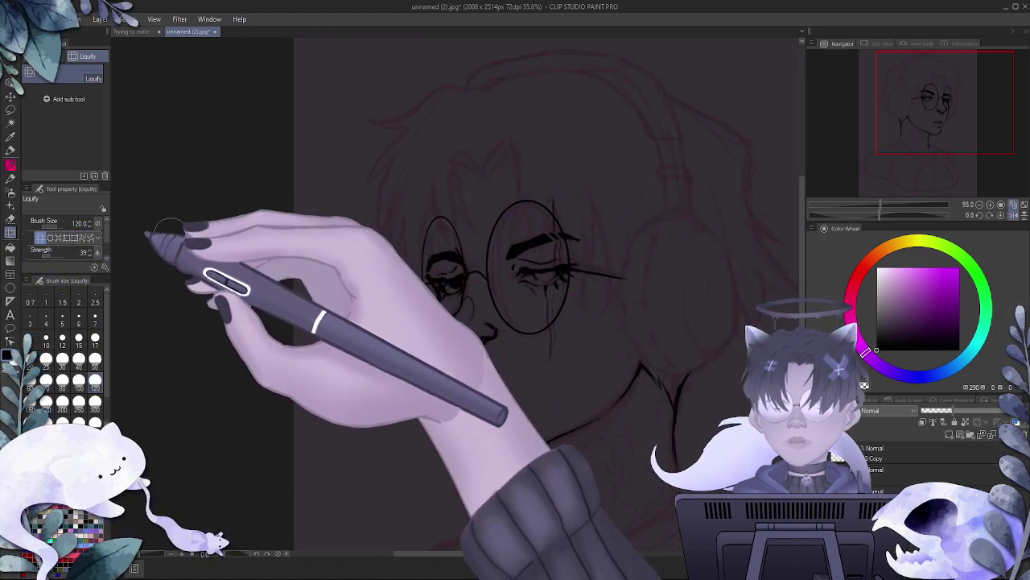
drag(49, 226, 74, 226)
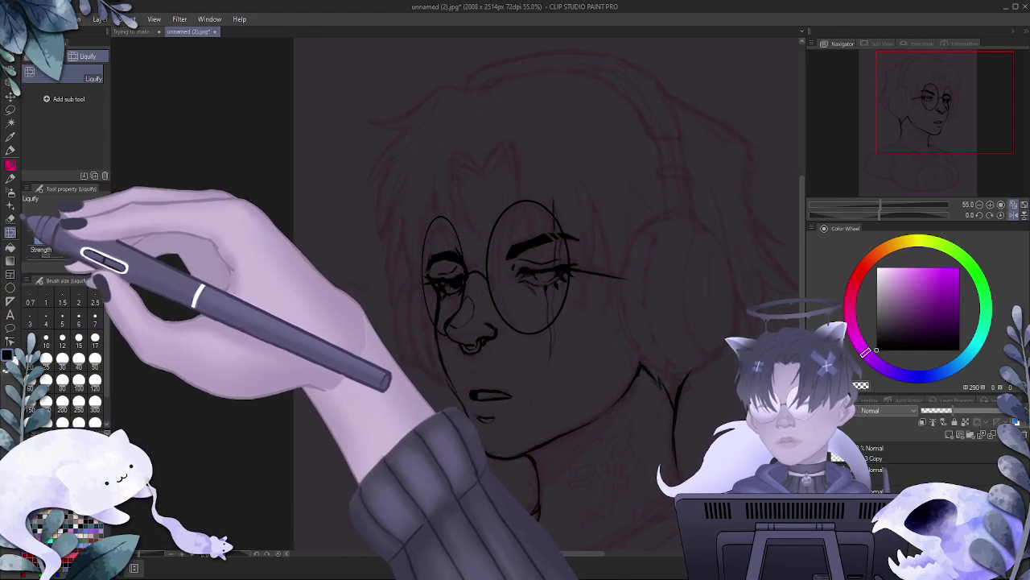
drag(443, 294, 455, 294)
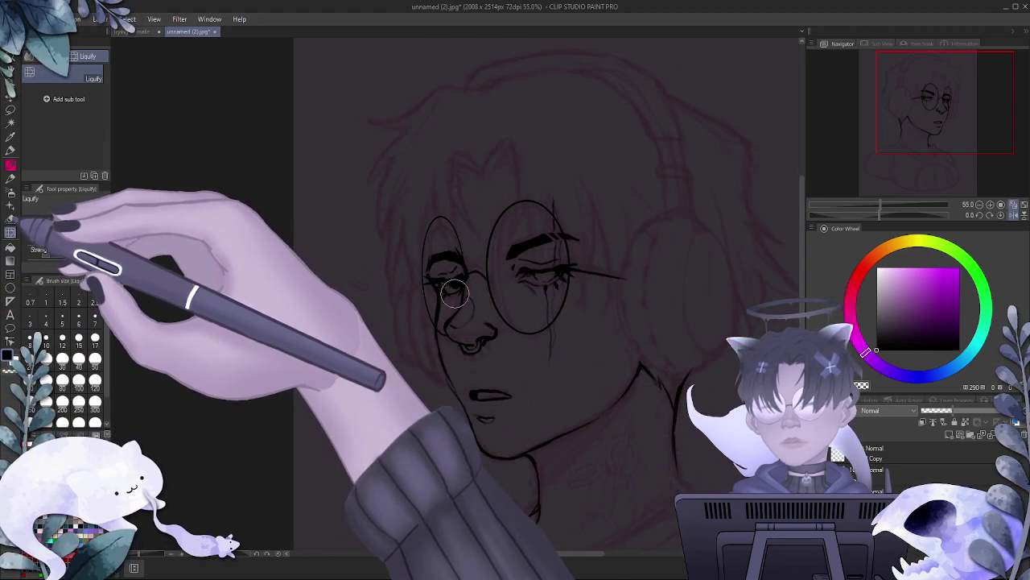
drag(42, 227, 50, 227)
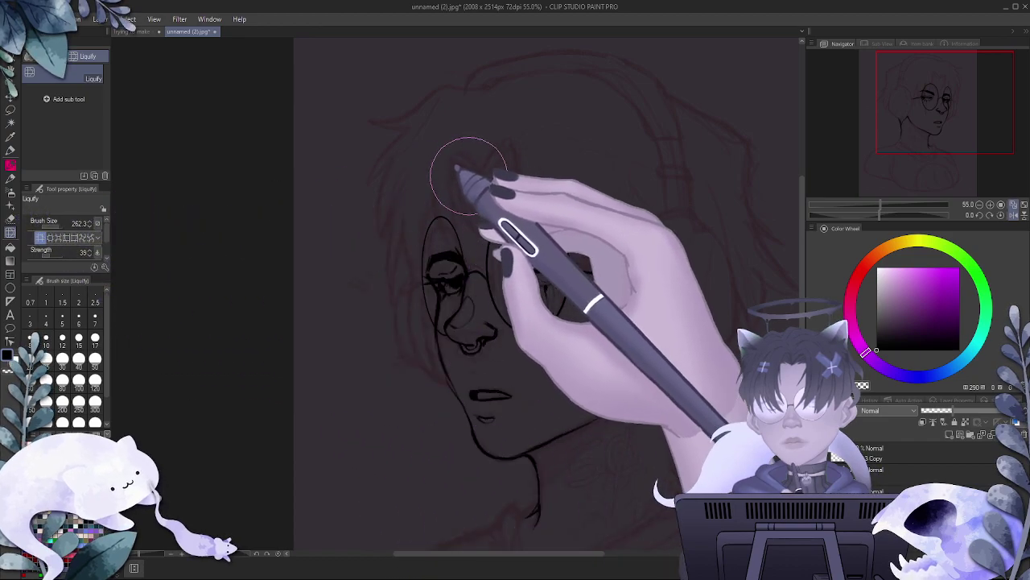
drag(515, 163, 502, 167)
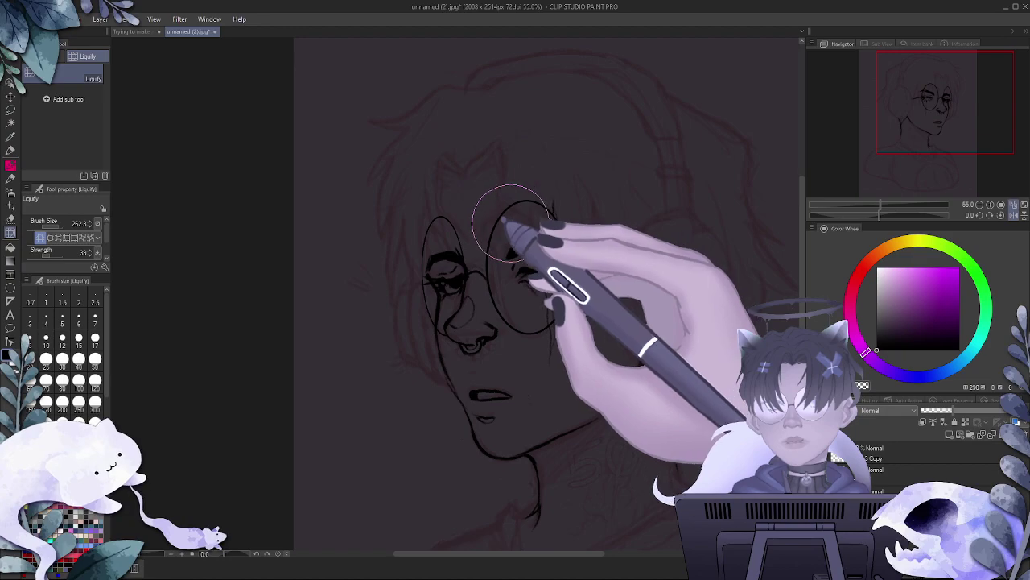
- Refine the sketched hairline's shape with a broader, softer Liquify brush at size 435.8 and strength 16
drag(512, 158, 499, 161)
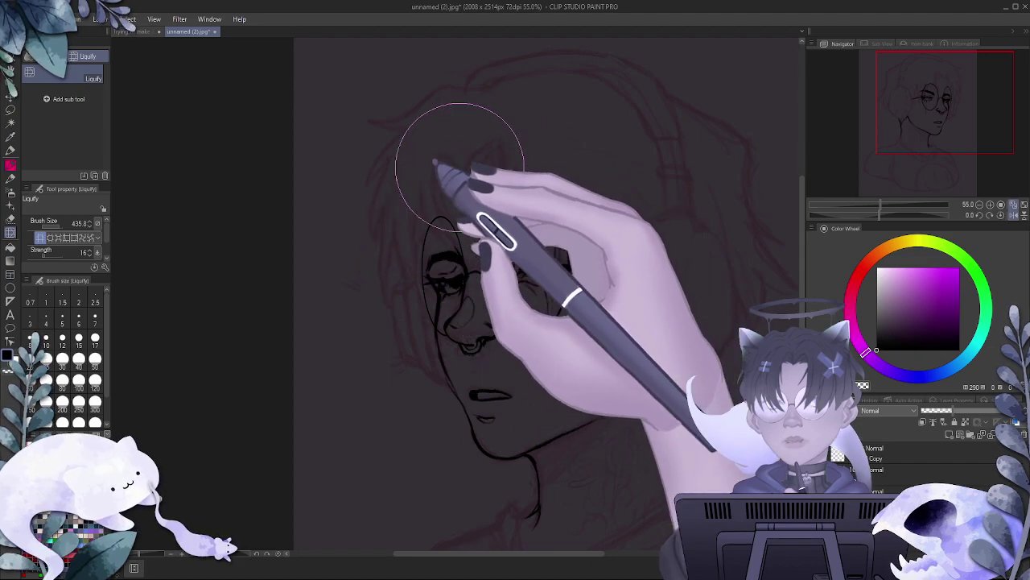
scroll(715, 330, down, 3)
scroll(689, 362, up, 1)
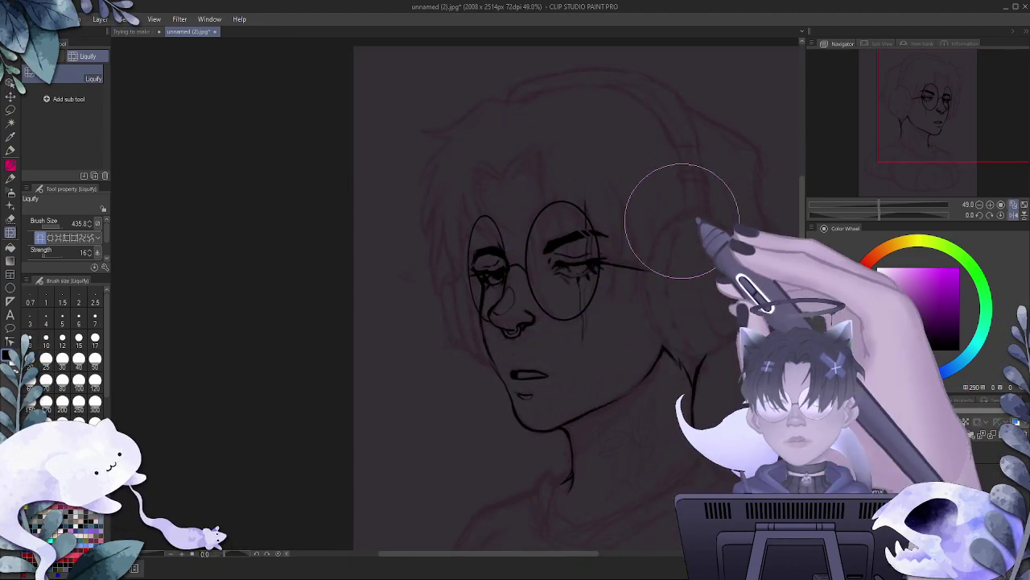
scroll(660, 213, down, 1)
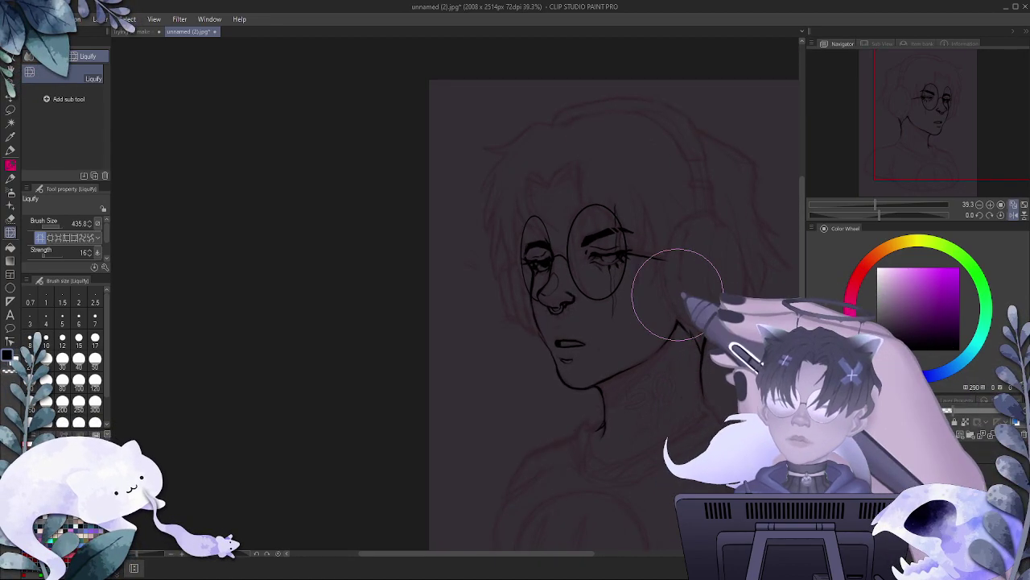
scroll(518, 345, down, 3)
scroll(690, 315, up, 2)
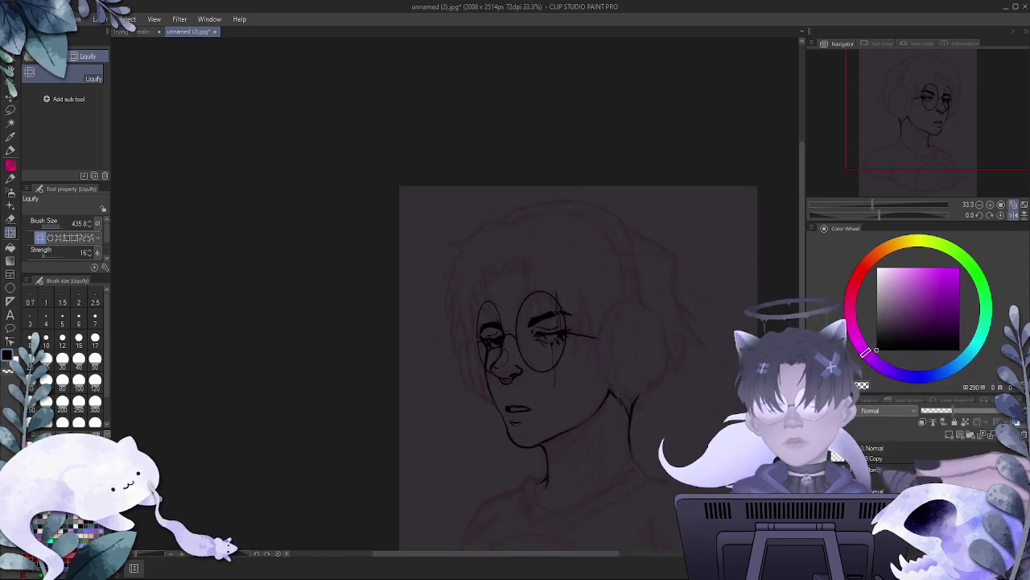
- Ink the M-shaped hairline over the forehead with the 13.3 pencil, running its far side down to the far lens
key(ctrl+plus)
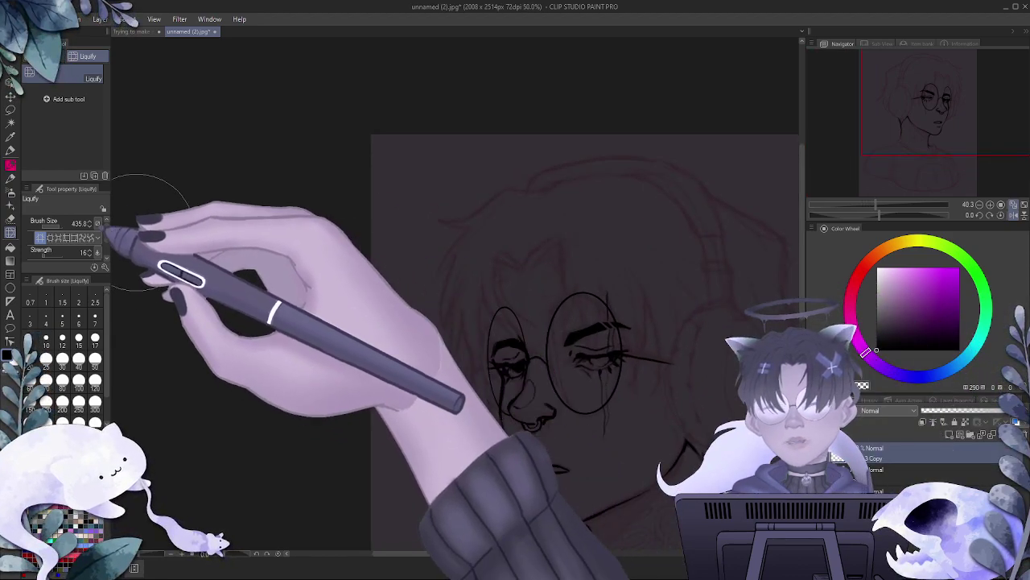
click(10, 165)
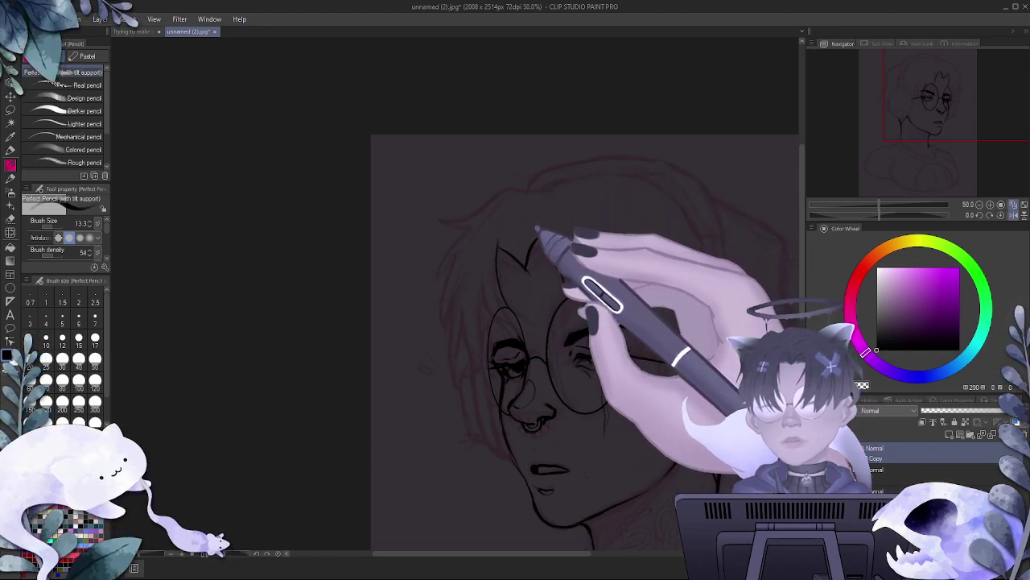
scroll(577, 264, down, 8)
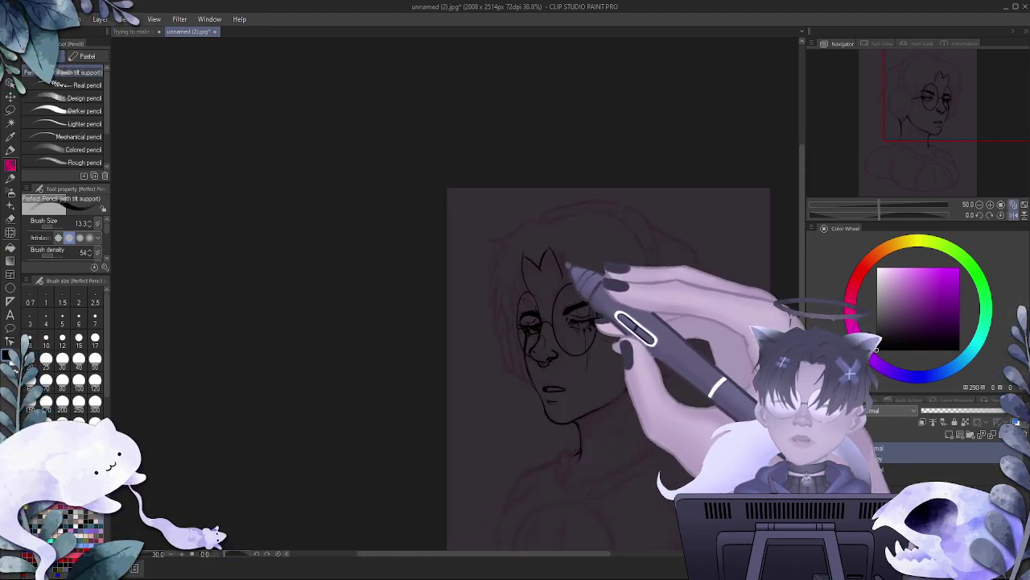
scroll(574, 278, up, 10)
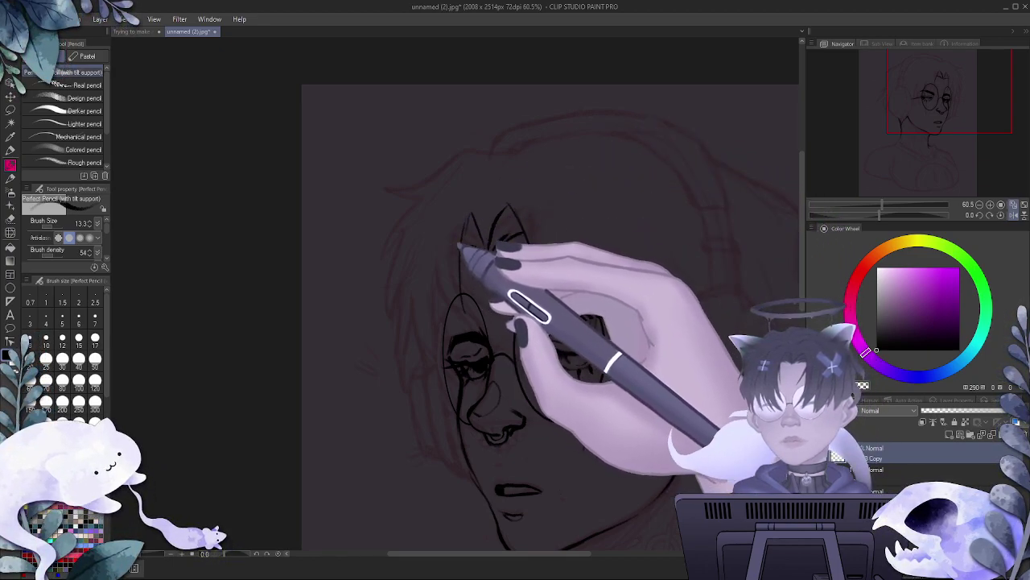
- Pencil short, fine hair strokes along the inner edges of the hairline peaks
scroll(489, 214, down, 8)
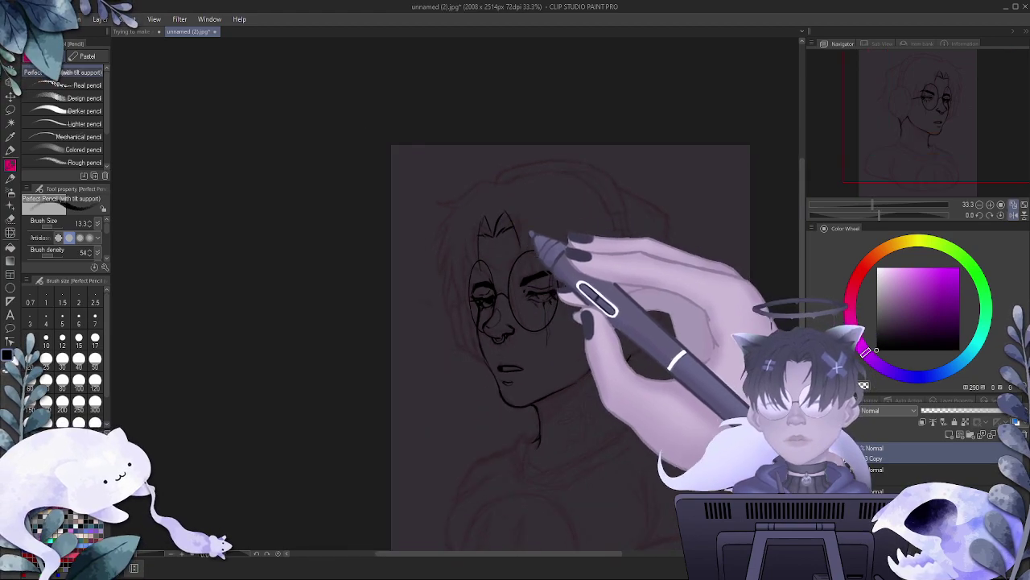
scroll(573, 313, up, 2)
scroll(571, 313, up, 4)
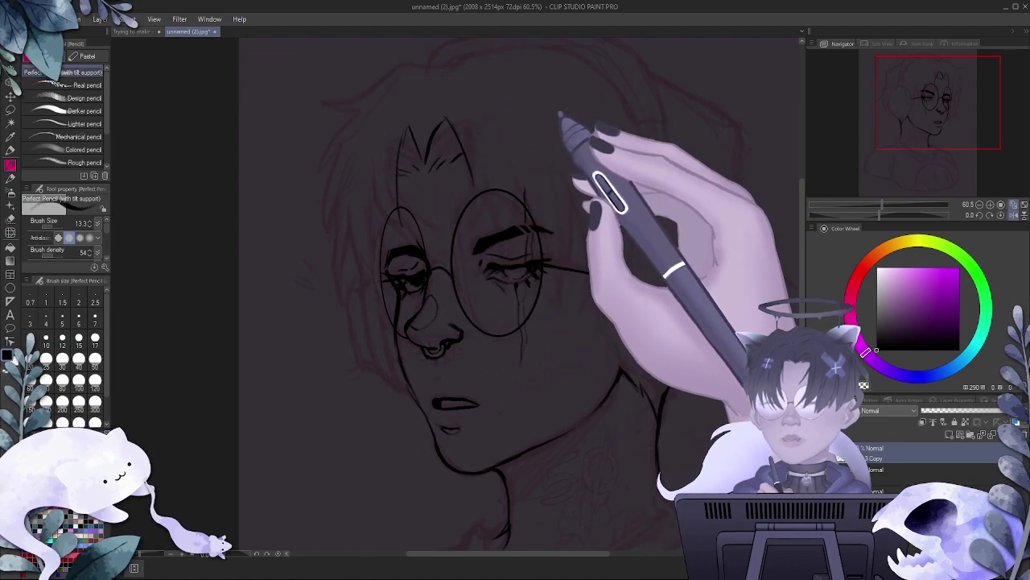
scroll(559, 111, down, 6)
scroll(540, 144, up, 7)
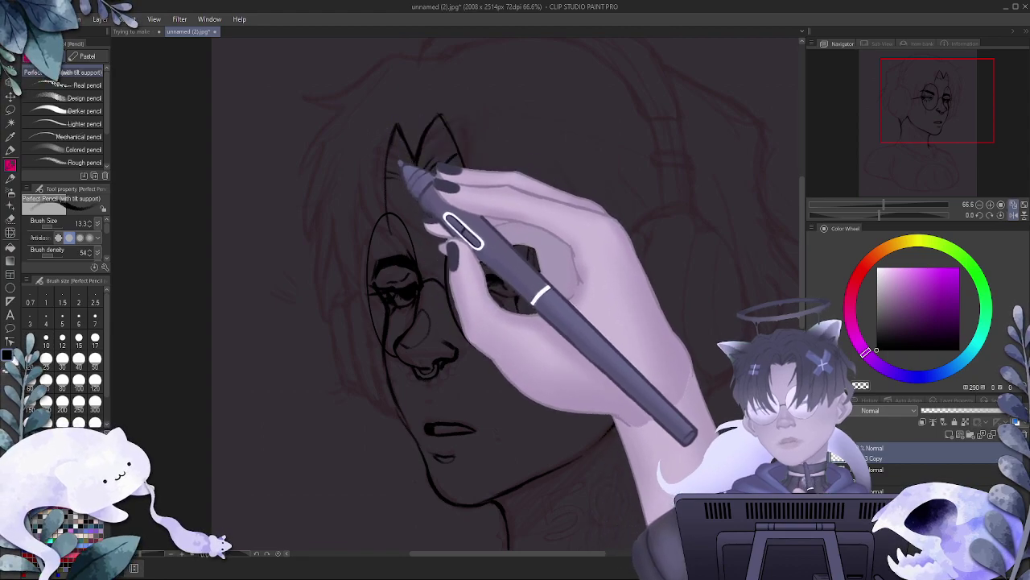
scroll(406, 173, up, 1)
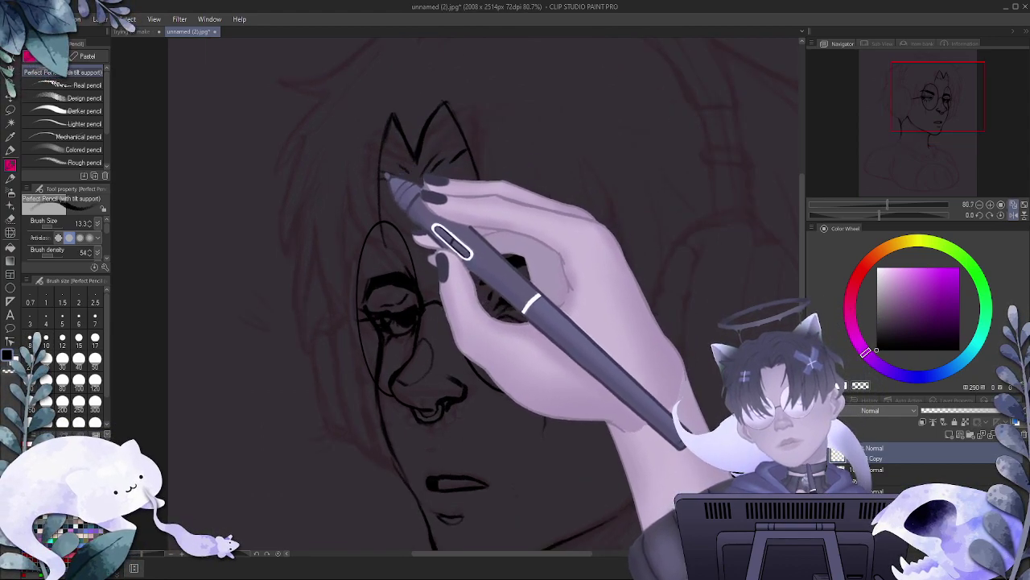
scroll(389, 178, down, 5)
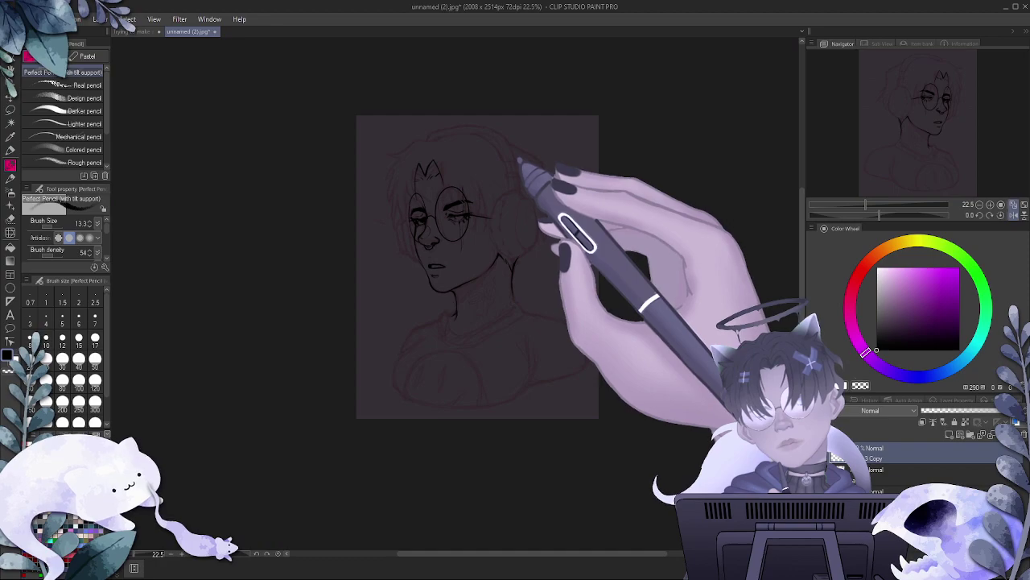
scroll(519, 161, up, 2)
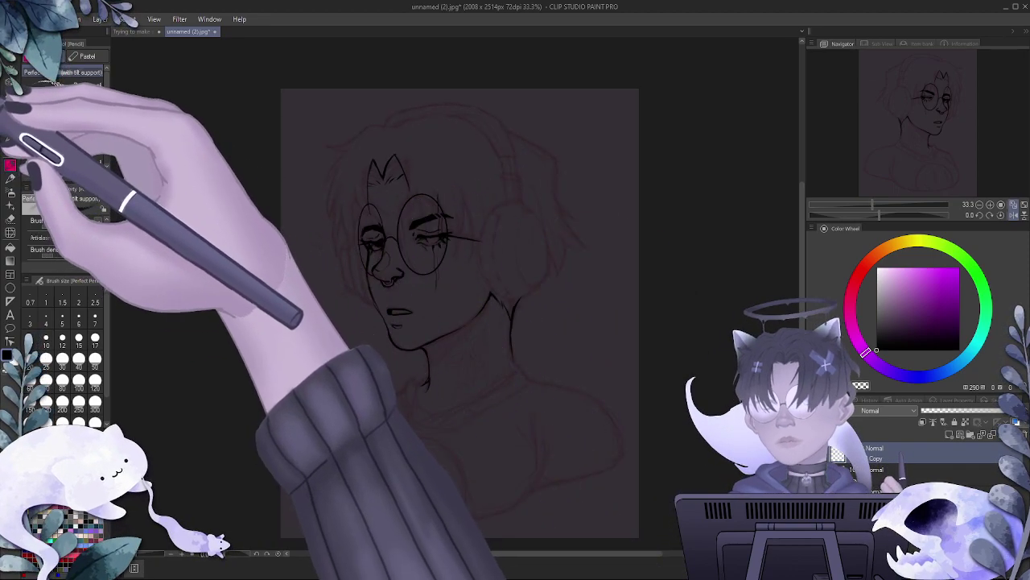
- Try to shift the layer holding the hairline and glasses slightly down over the face
click(10, 96)
drag(387, 161, 389, 171)
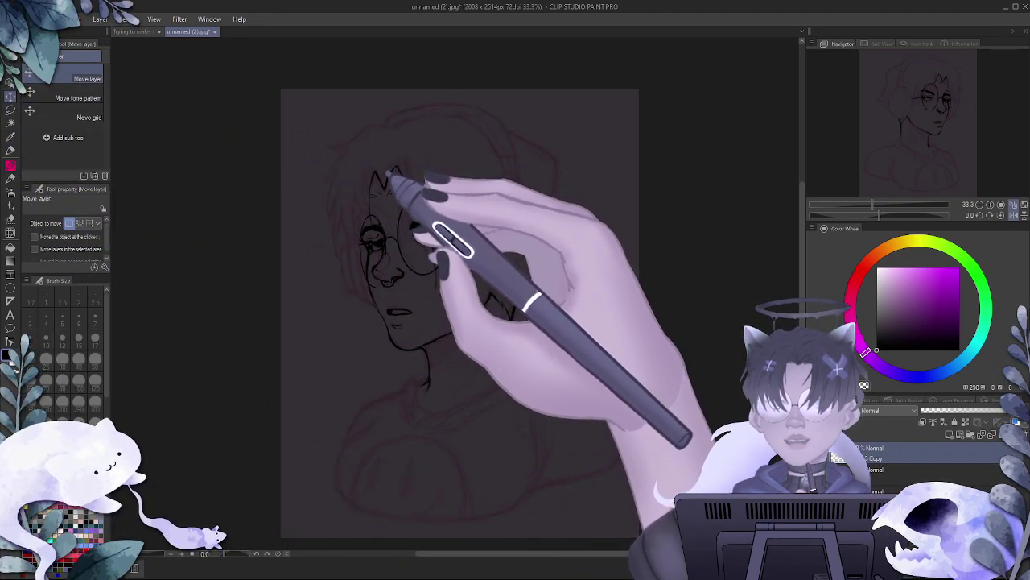
scroll(374, 182, up, 1)
scroll(366, 192, up, 1)
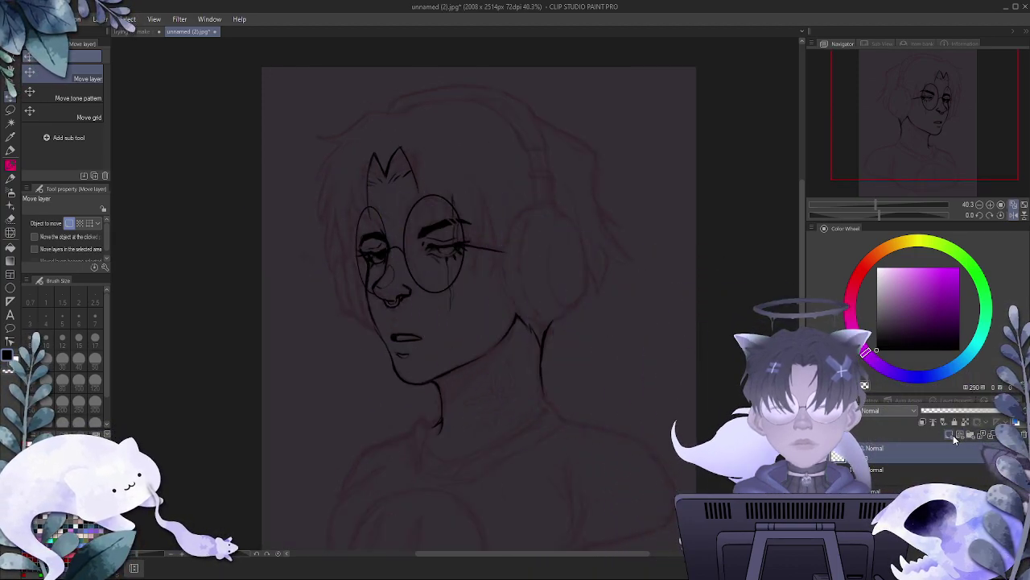
- Add a new layer and ink a short hair strand near the top of the near lens with the Favorite pen at size 5.8
scroll(499, 288, down, 4)
scroll(499, 287, up, 6)
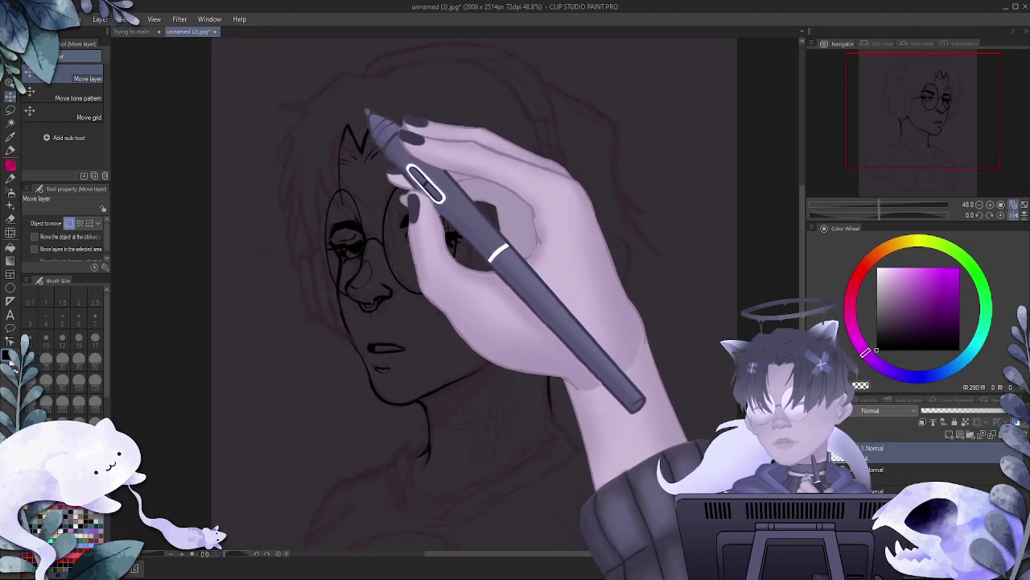
key(p)
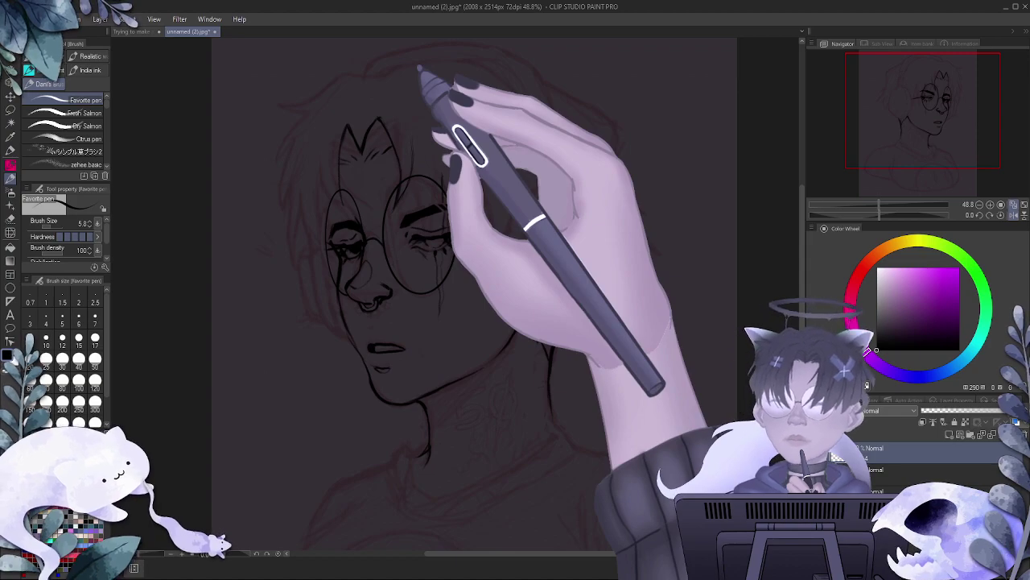
scroll(440, 114, down, 5)
scroll(469, 274, up, 3)
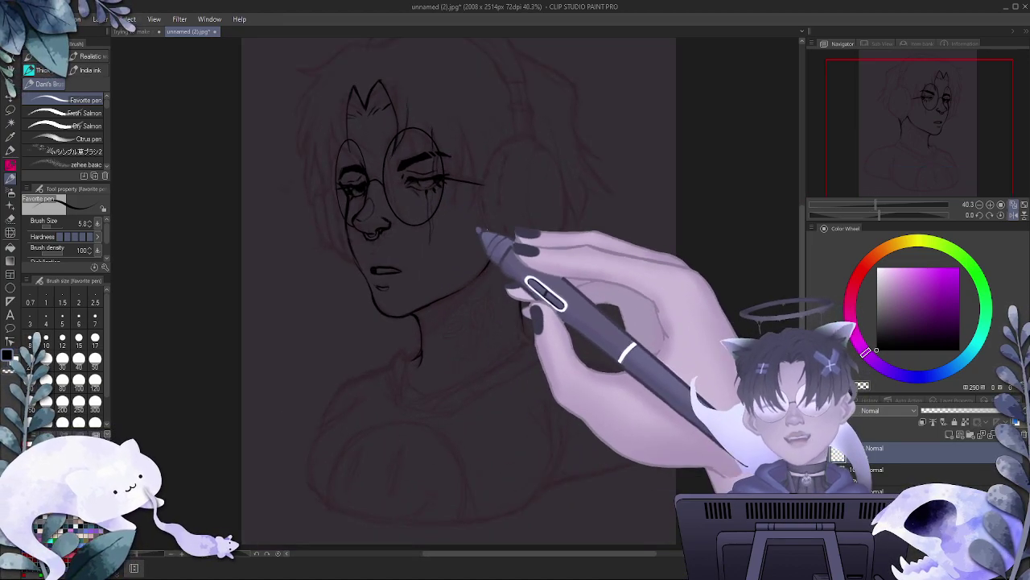
scroll(458, 290, down, 3)
scroll(465, 241, up, 4)
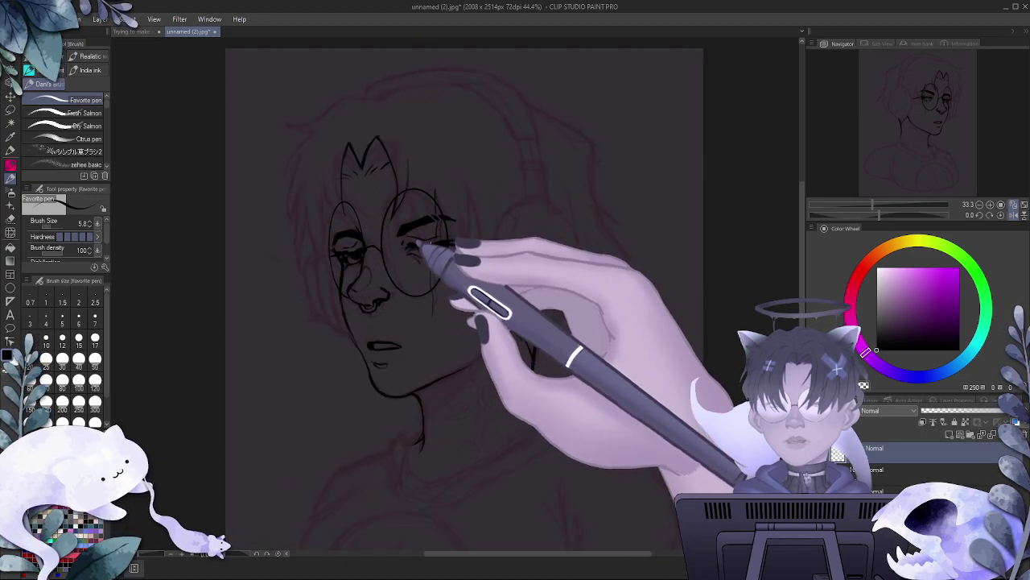
- Ink a thin curved hair strand falling from the hairline's far side across the forehead toward the nose bridge
scroll(373, 250, up, 3)
scroll(374, 250, down, 2)
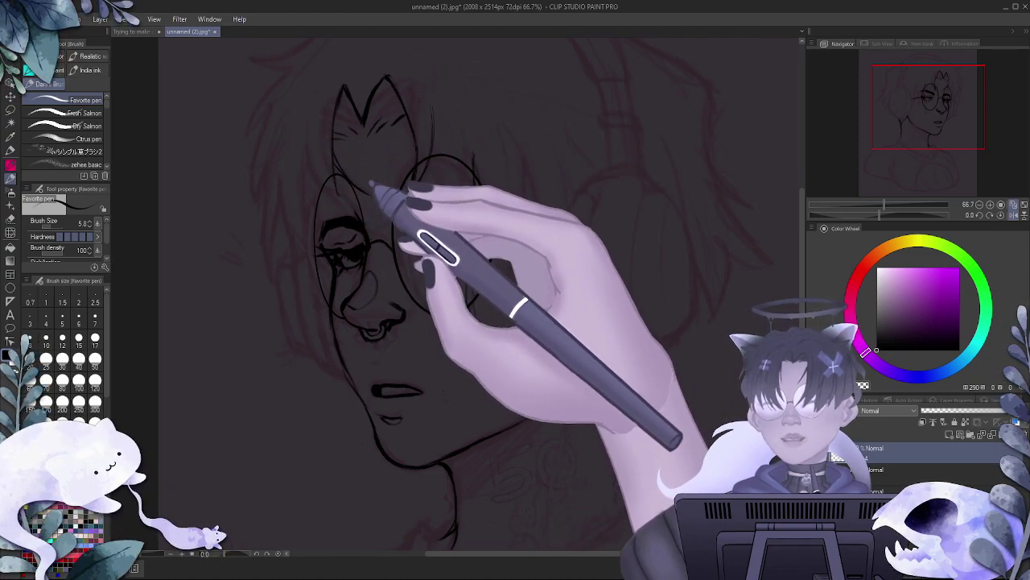
scroll(402, 188, down, 8)
scroll(508, 396, up, 3)
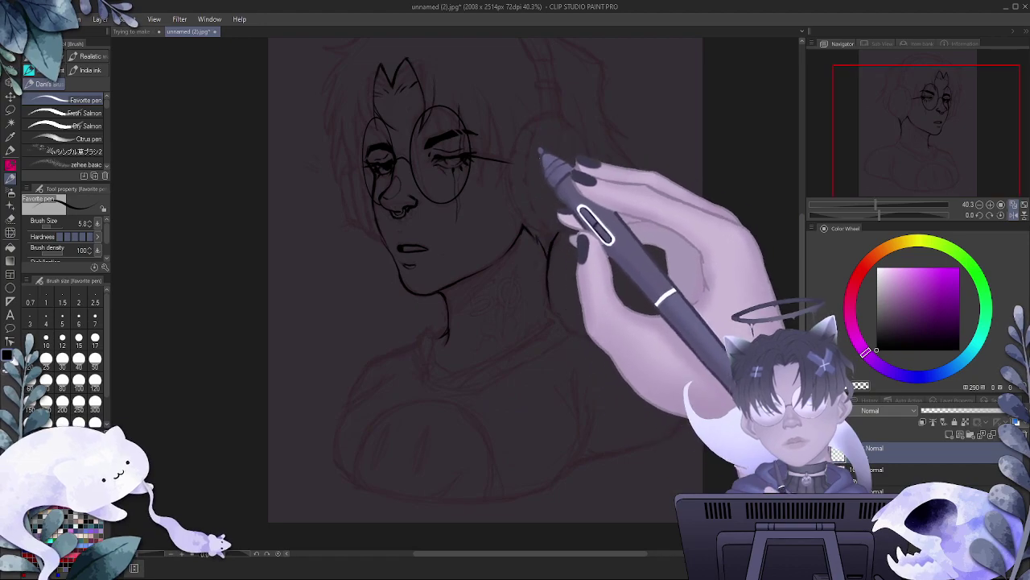
scroll(541, 193, down, 4)
scroll(528, 178, up, 4)
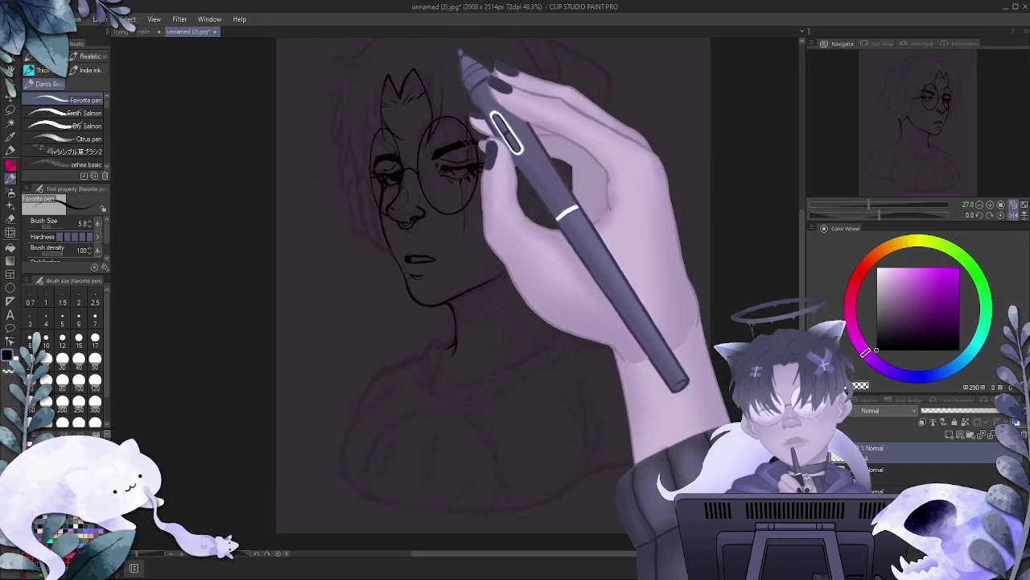
scroll(459, 121, down, 4)
scroll(451, 202, up, 3)
scroll(442, 351, down, 4)
scroll(424, 108, up, 4)
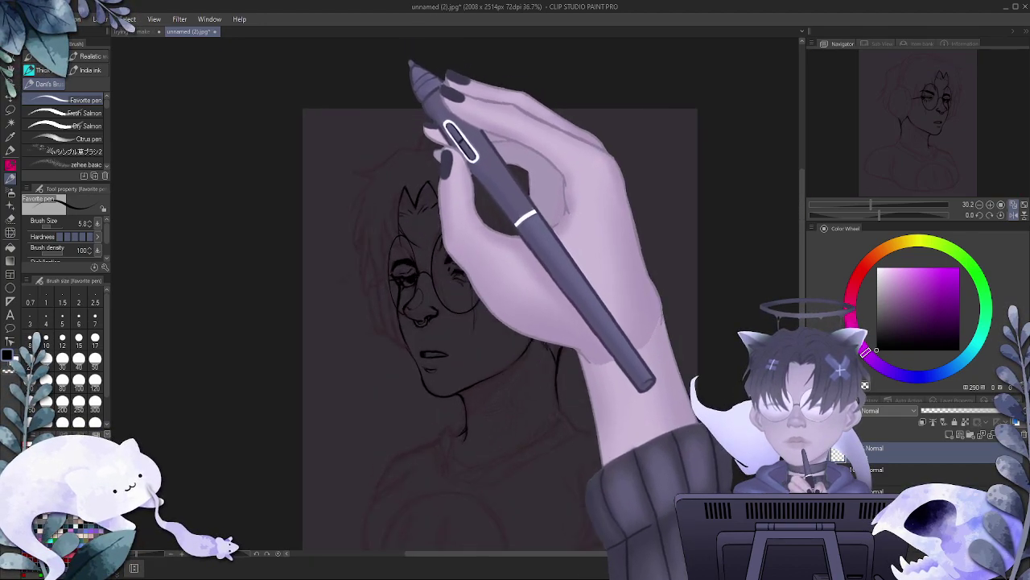
- Ink a thin arched hair strand rising from the hairline's center and curving down toward the near lens
scroll(500, 322, up, 2)
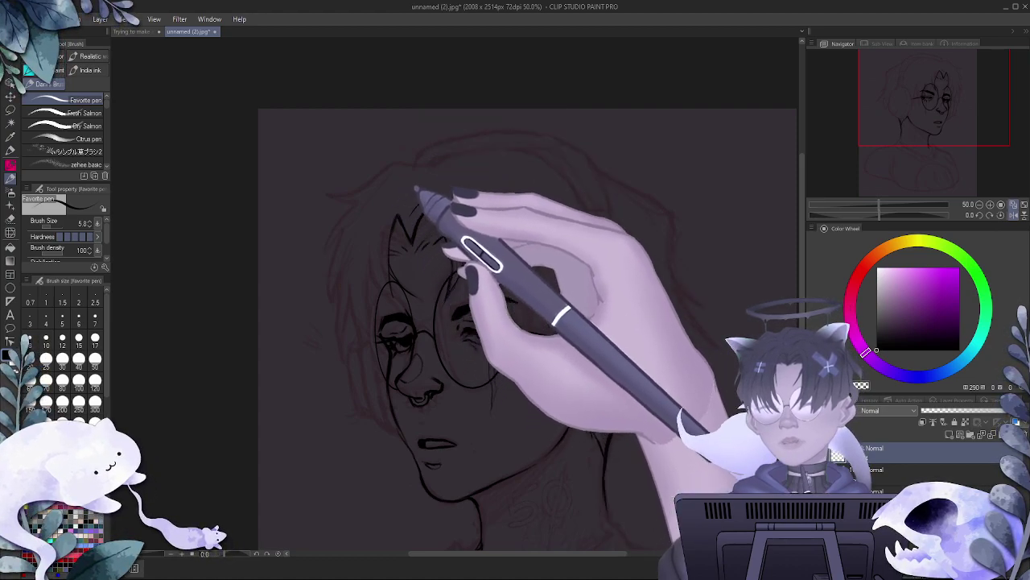
mouse_move(418, 205)
mouse_down()
mouse_move(437, 193)
mouse_move(457, 240)
mouse_up()
scroll(458, 288, down, 3)
scroll(594, 373, up, 2)
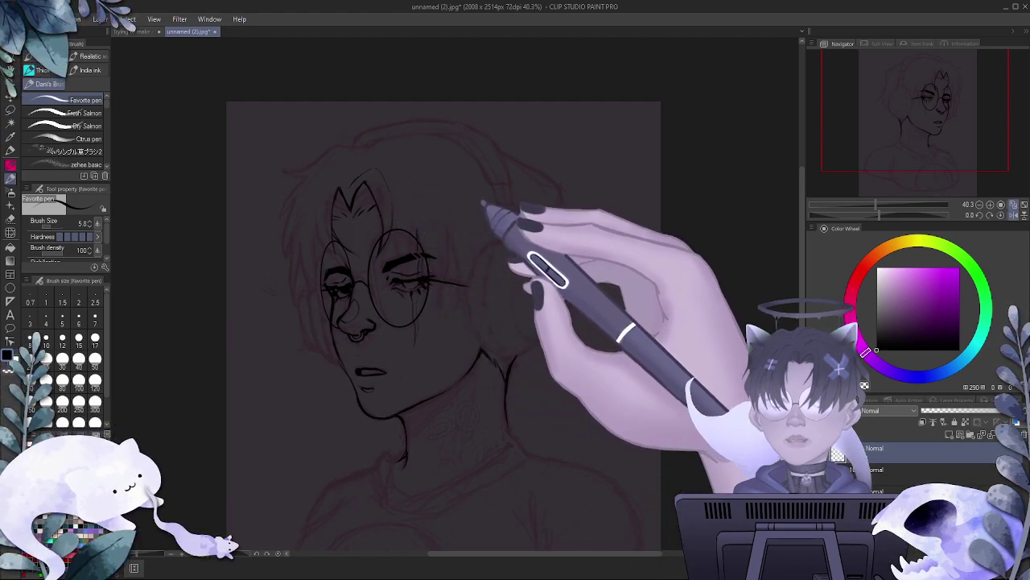
scroll(483, 205, down, 4)
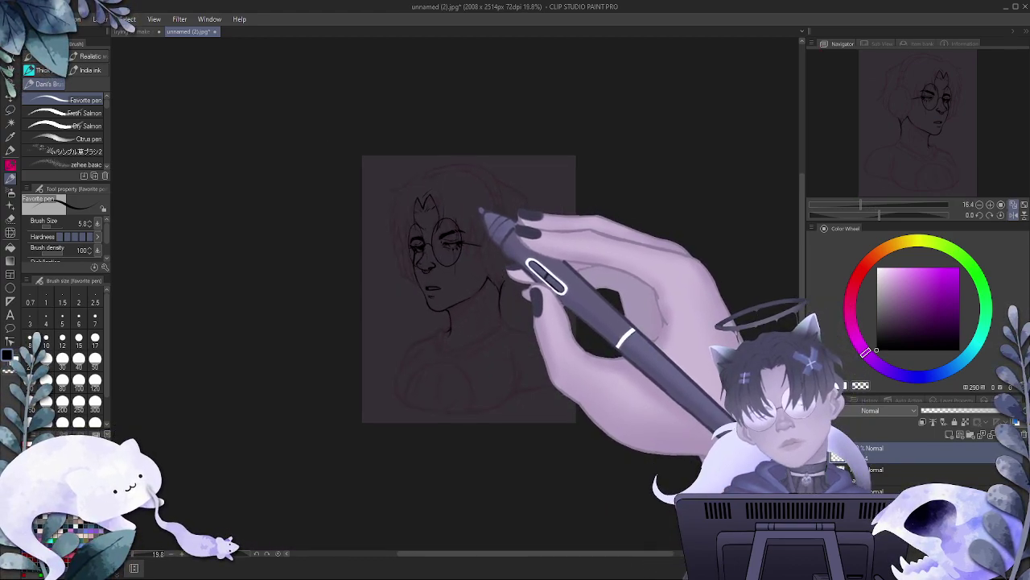
scroll(482, 211, up, 5)
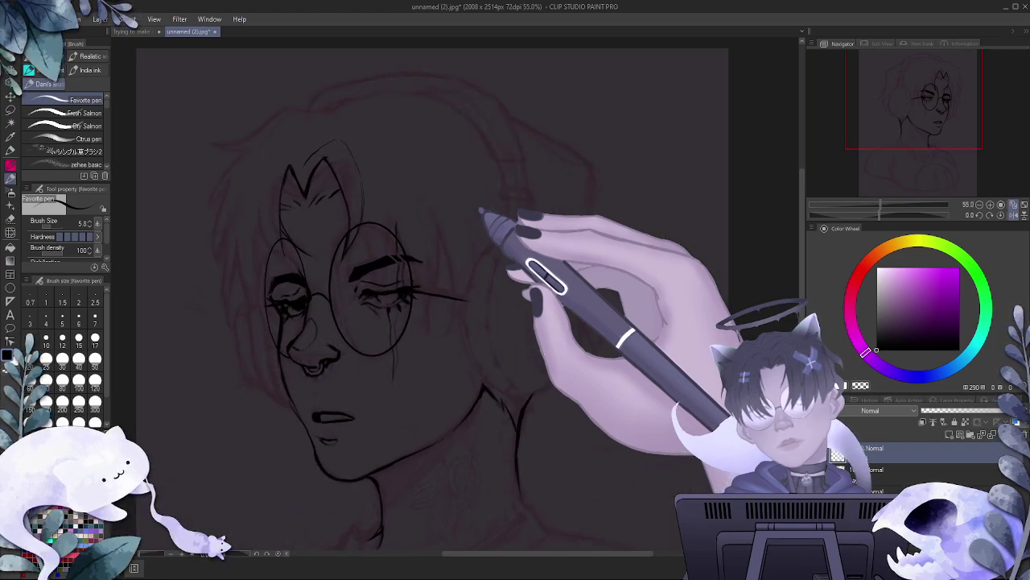
scroll(480, 214, down, 3)
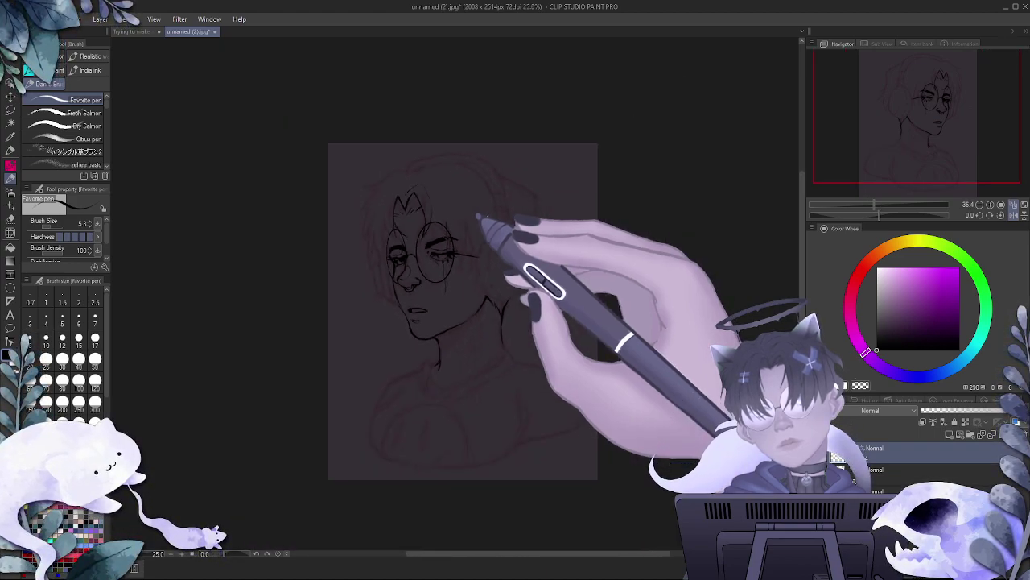
- Ink thin, slightly curved hair strands falling beside the far lens and temple with the Favorite pen at size 5.8
scroll(604, 288, up, 1)
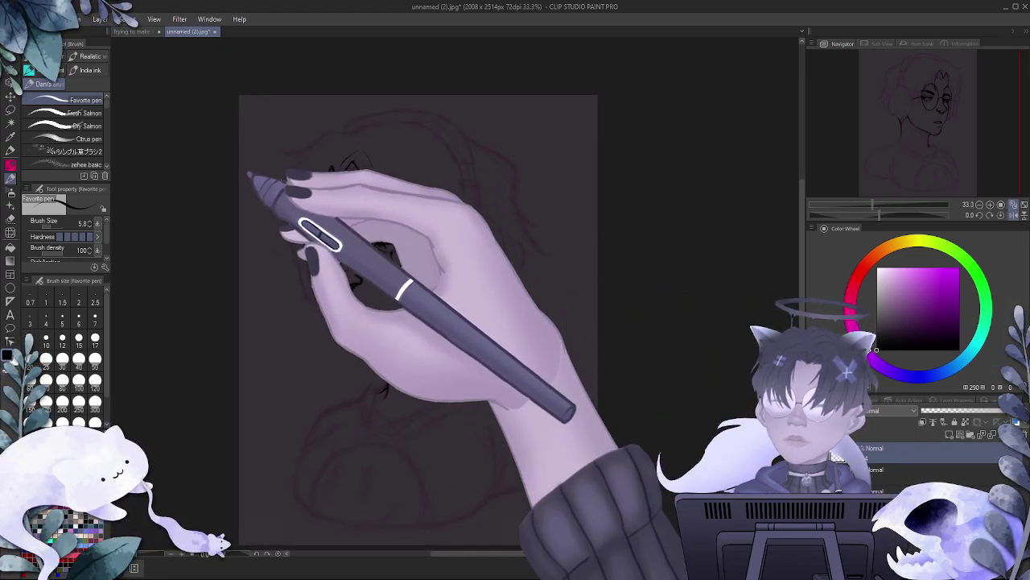
scroll(257, 149, up, 1)
scroll(254, 143, up, 1)
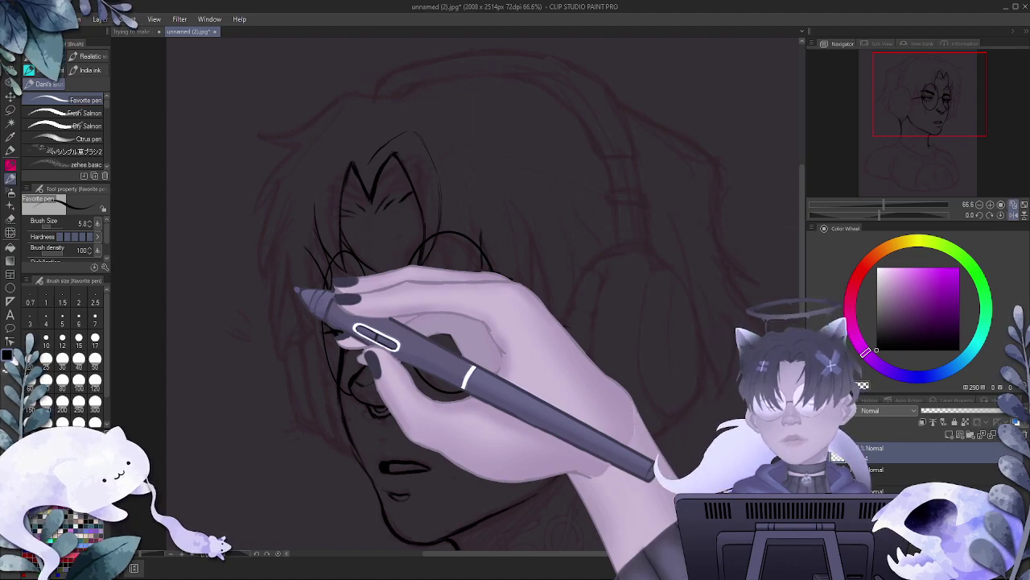
scroll(371, 280, down, 6)
scroll(392, 259, up, 8)
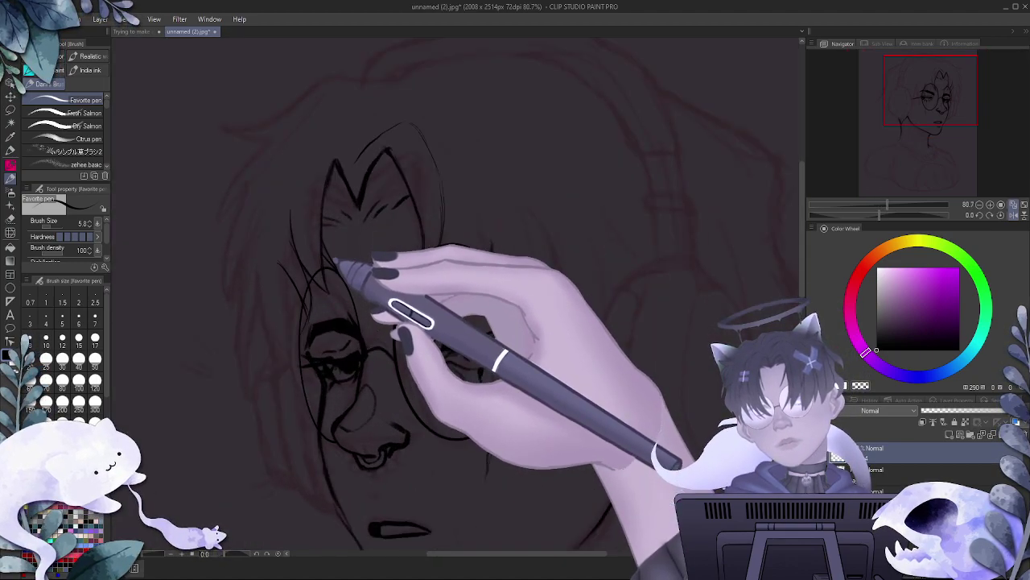
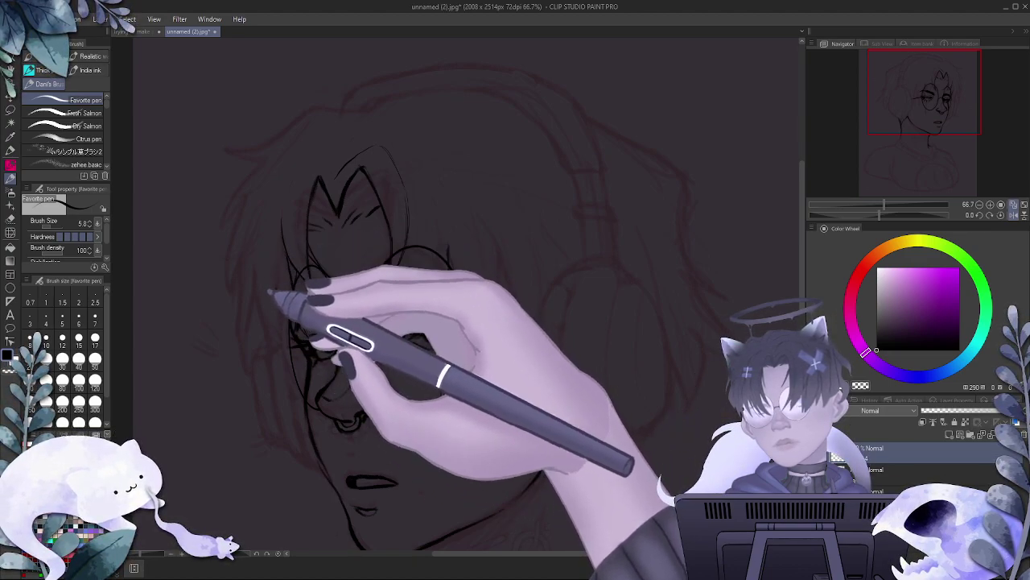
drag(277, 266, 294, 309)
scroll(372, 331, down, 6)
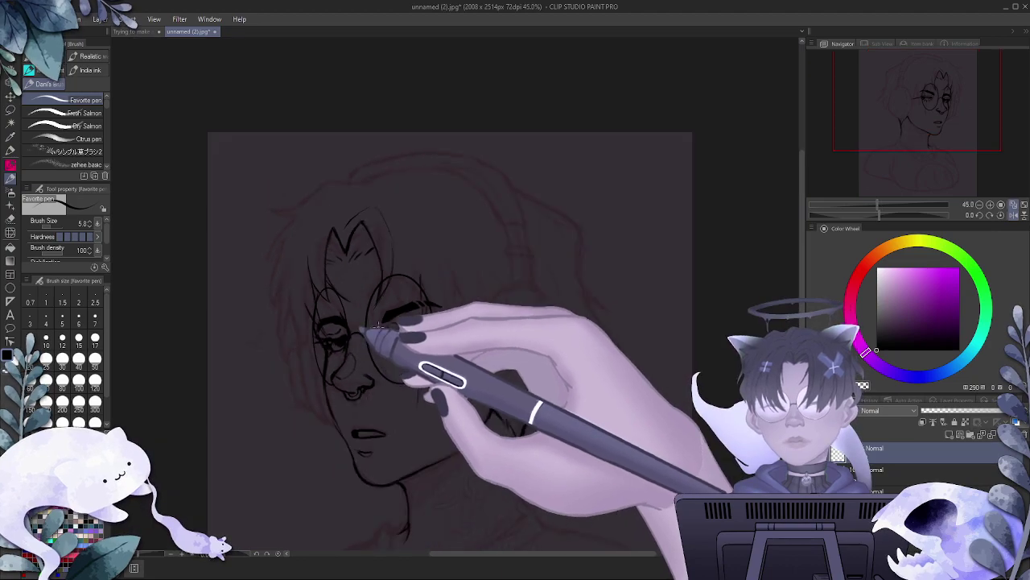
scroll(288, 379, up, 6)
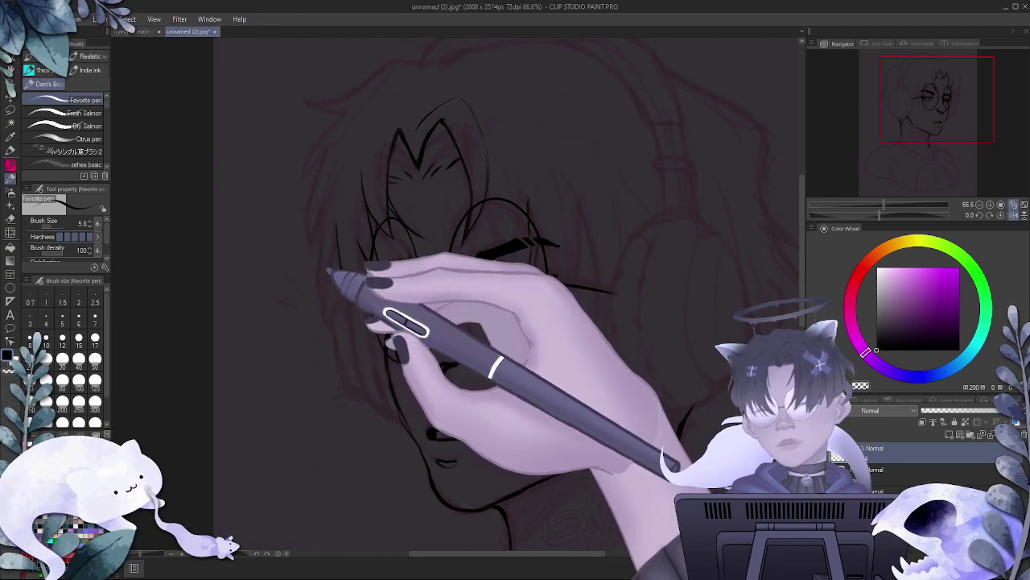
- Hide the sketch and examine the inked face, glasses and hair strands on their own
scroll(382, 291, down, 4)
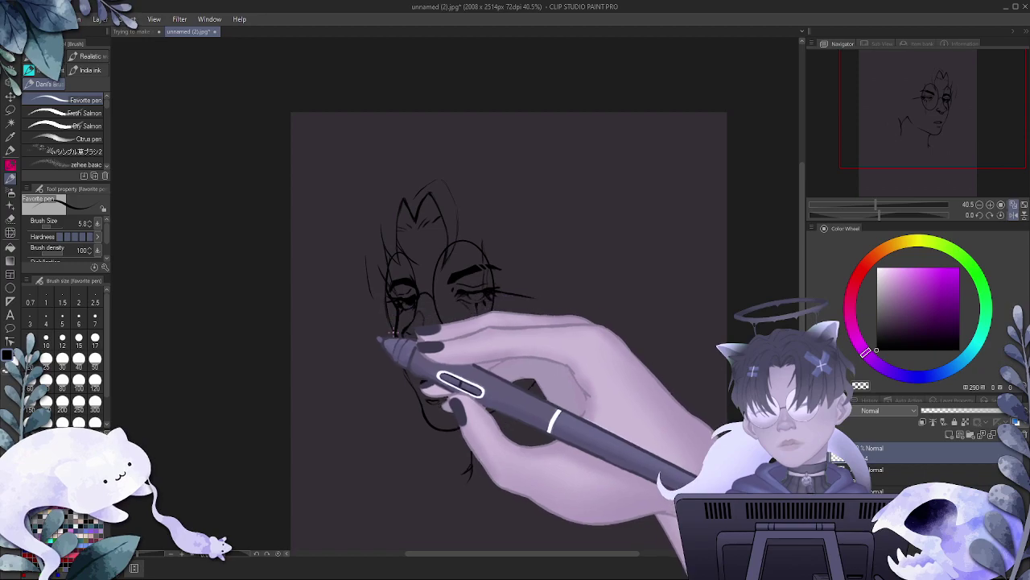
mouse_move(404, 253)
mouse_down()
mouse_move(427, 295)
mouse_move(467, 294)
mouse_move(474, 253)
mouse_move(478, 297)
mouse_up()
drag(478, 247, 472, 320)
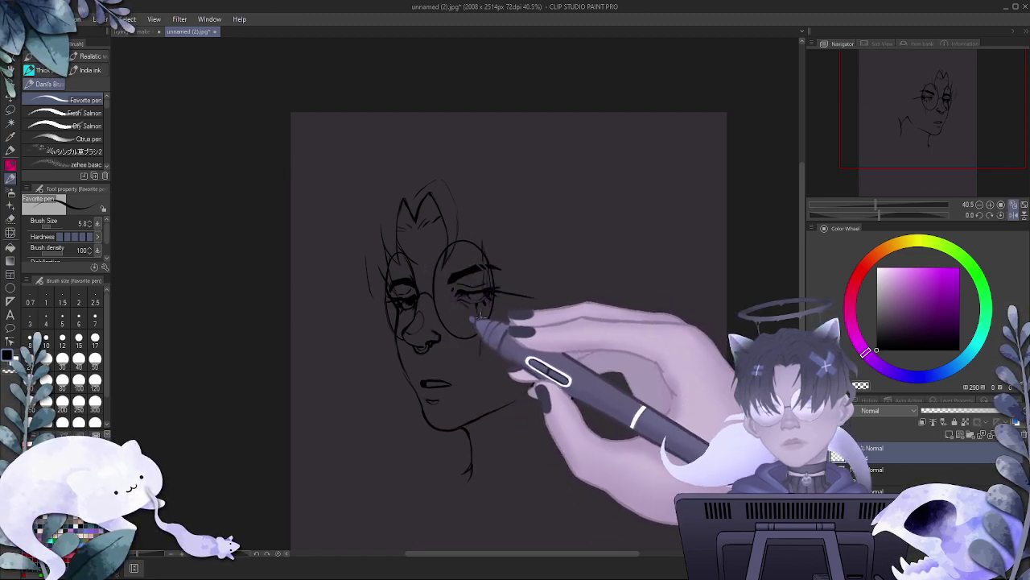
scroll(480, 318, down, 2)
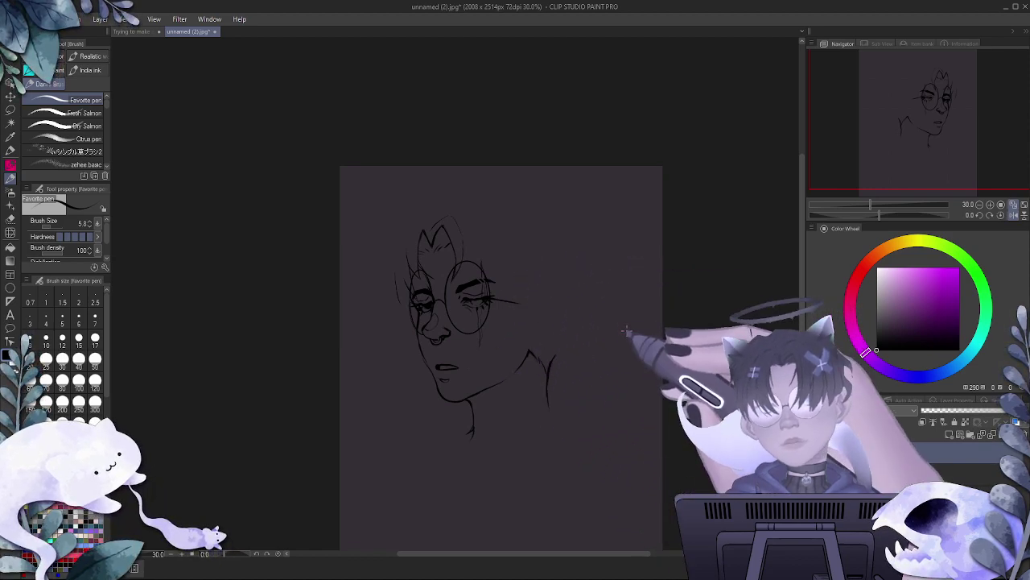
scroll(624, 379, up, 1)
scroll(625, 379, down, 1)
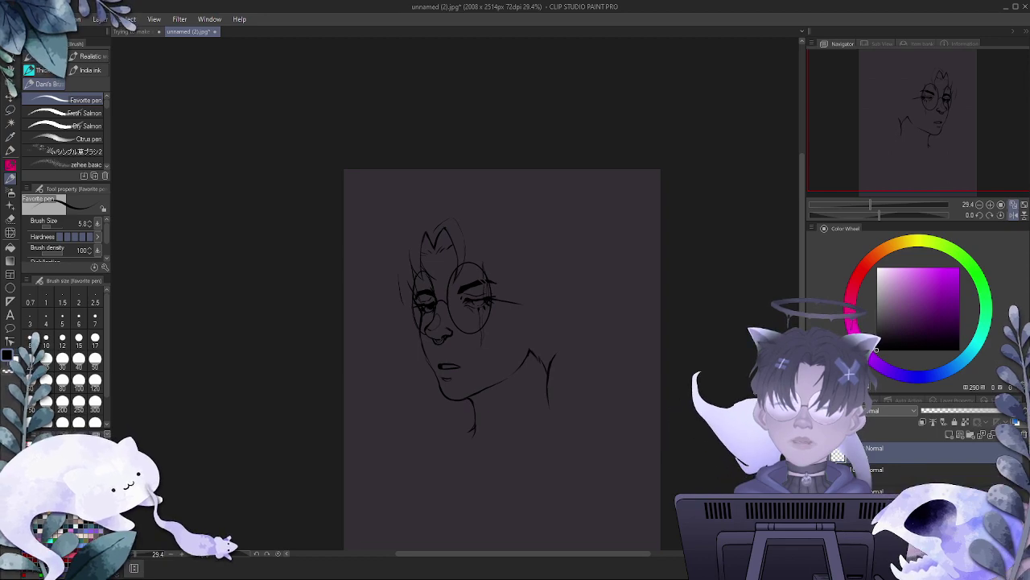
- Show the sketch again and ink long hair strands sweeping from the hairline's far side down past the far temple
scroll(440, 251, up, 5)
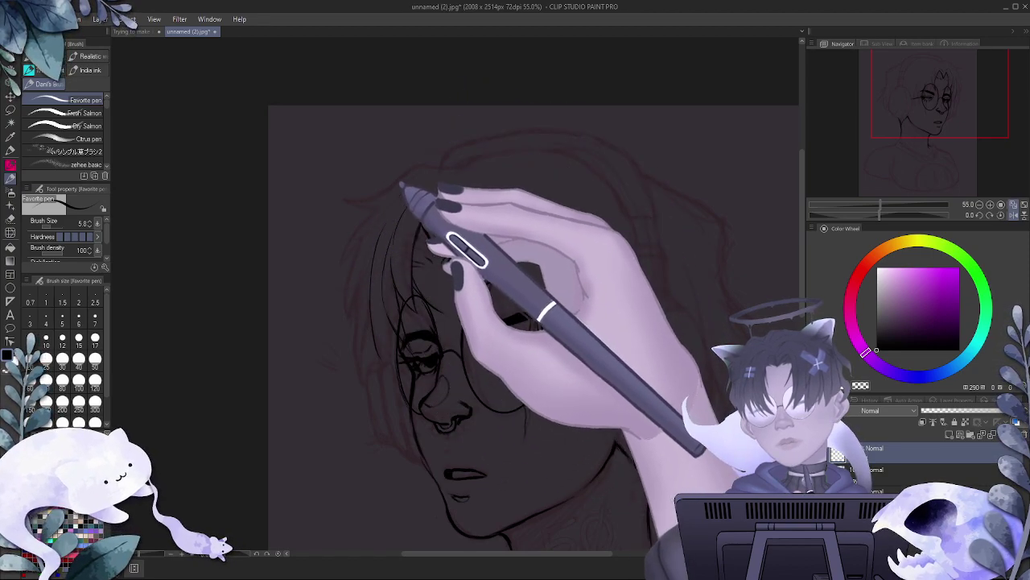
scroll(500, 197, down, 6)
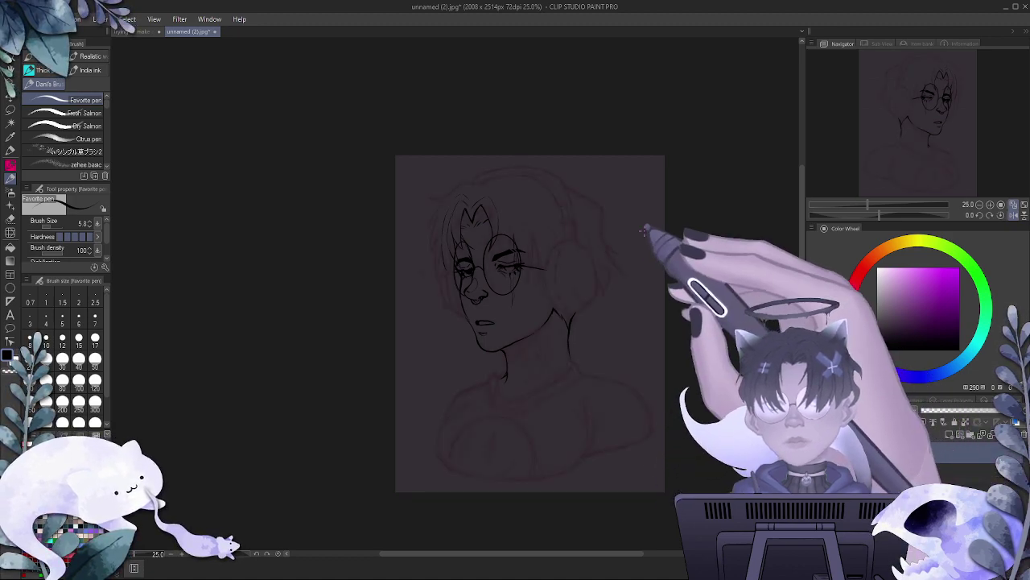
key(ctrl+plus)
scroll(535, 198, down, 1)
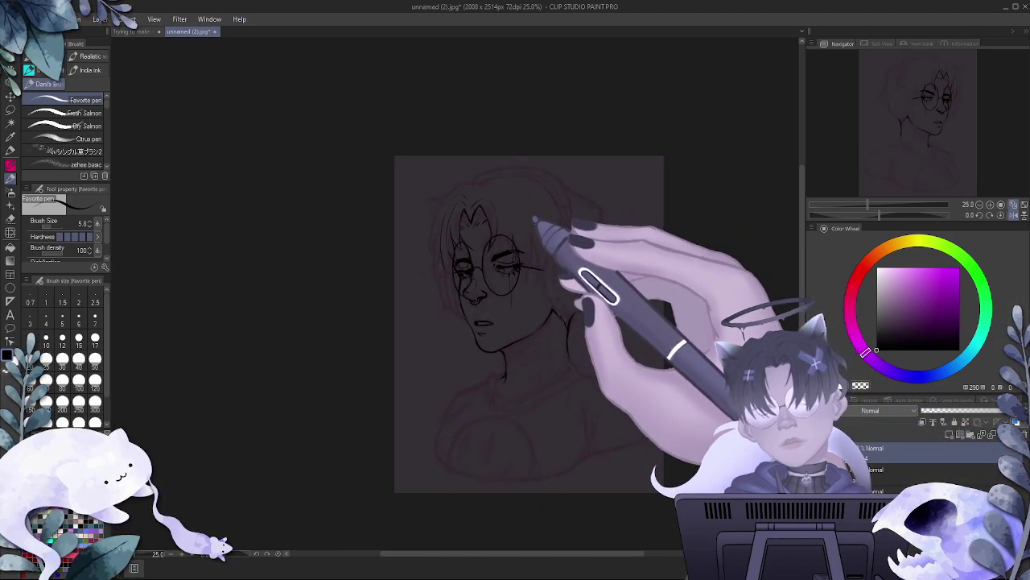
scroll(494, 201, up, 1)
key(ctrl+plus)
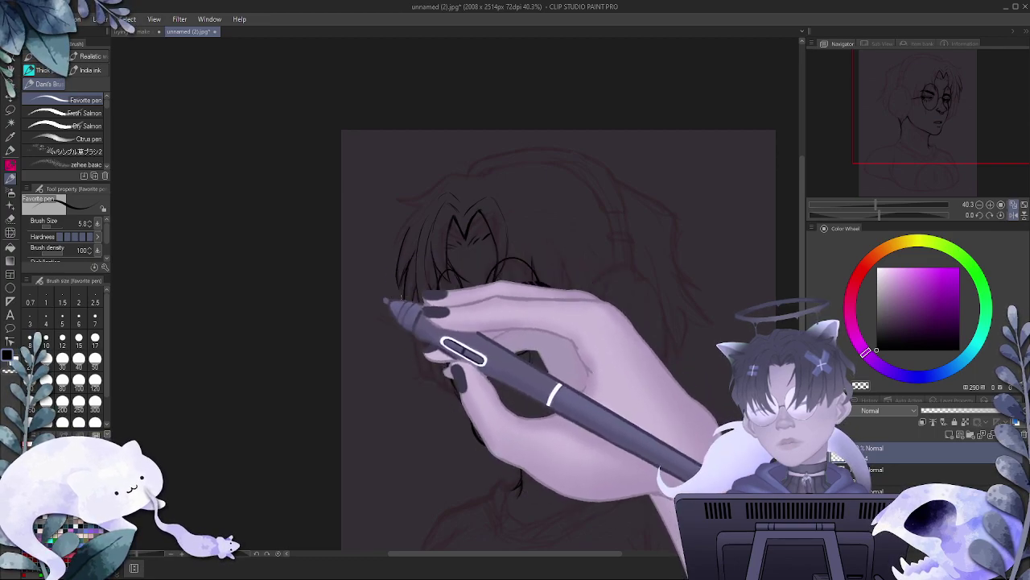
- Set the pen size to 7, ink the outermost far-side hair locks and clean their edges with the eraser
drag(523, 318, 594, 408)
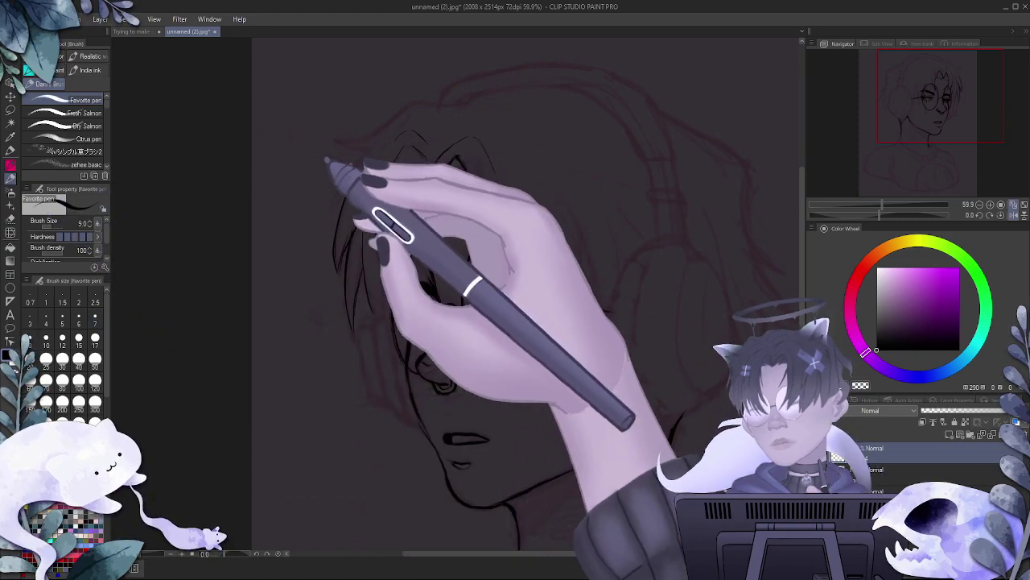
click(94, 318)
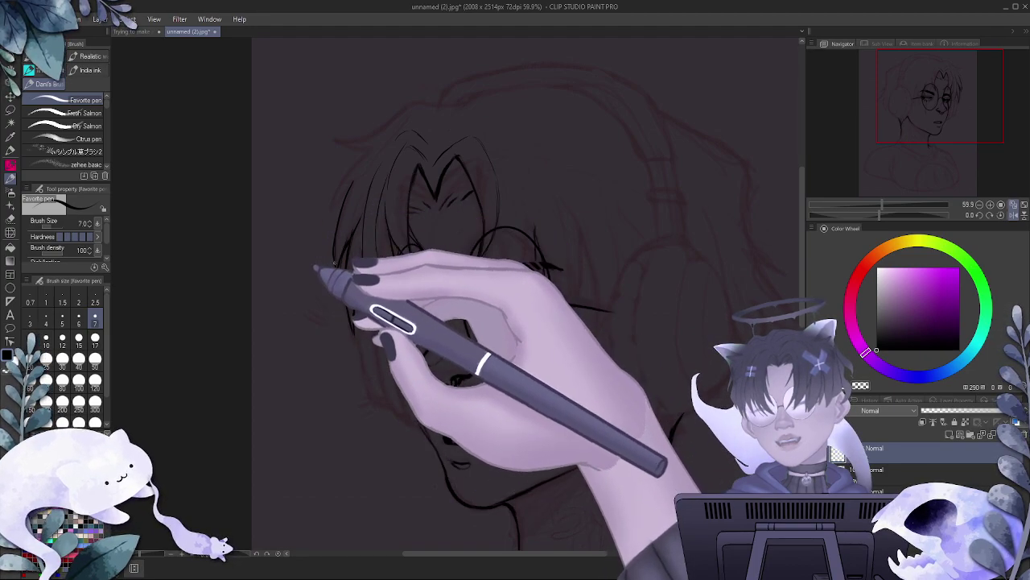
key(e)
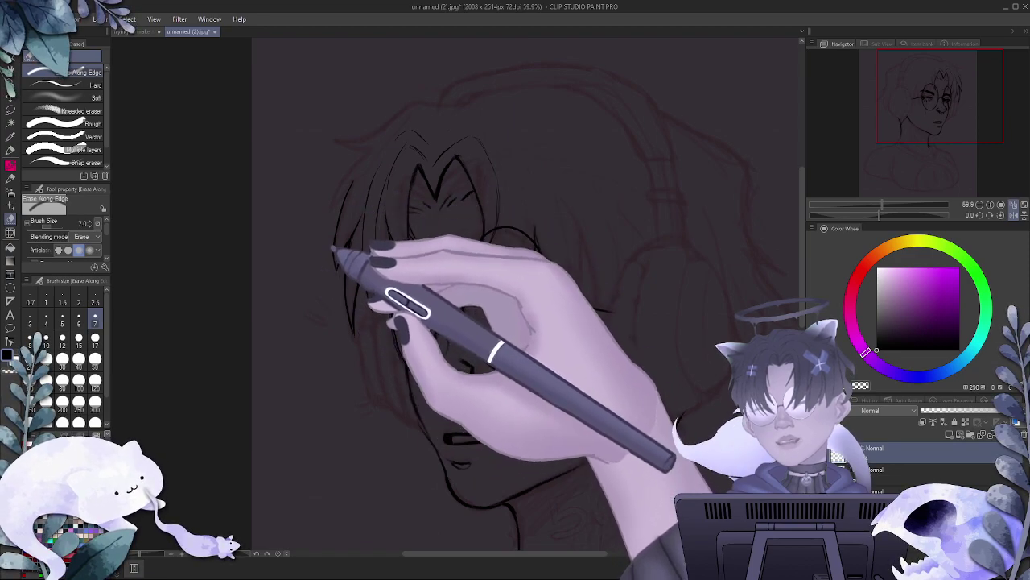
key(p)
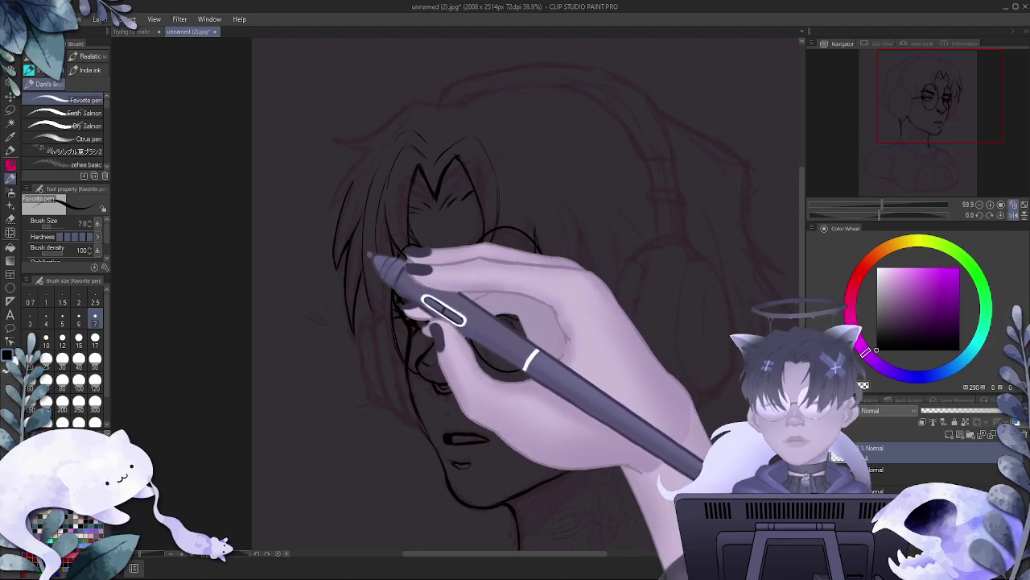
- Compare the inked far-side fringe with the sketch by hiding and showing the sketch layer
scroll(403, 254, down, 4)
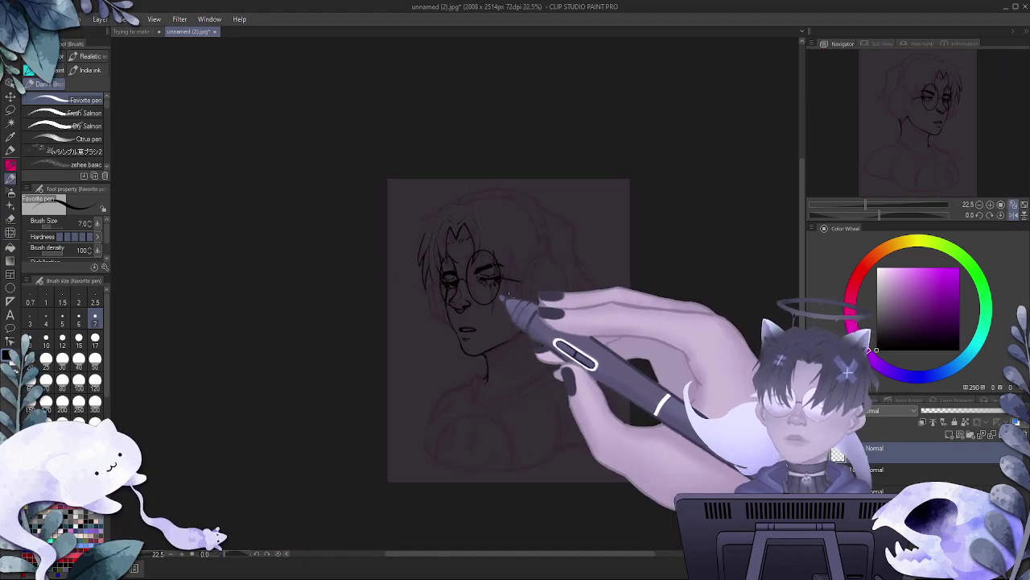
scroll(509, 295, up, 2)
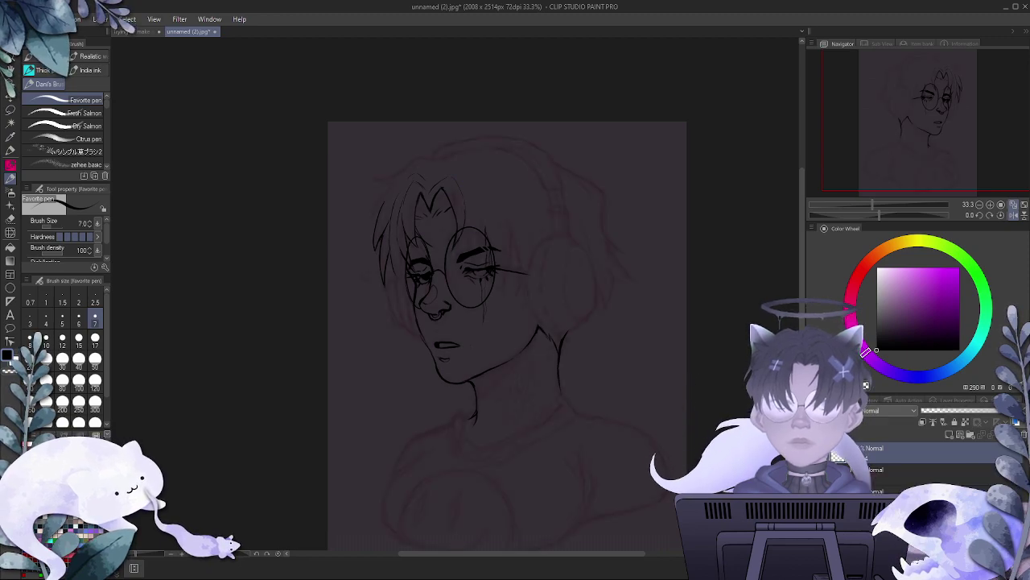
scroll(475, 261, up, 2)
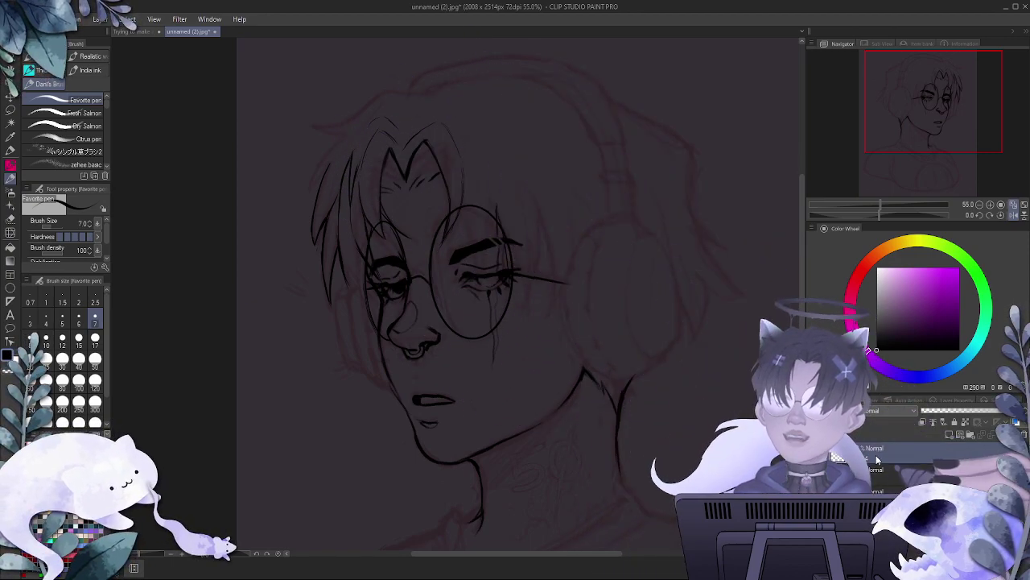
click(838, 457)
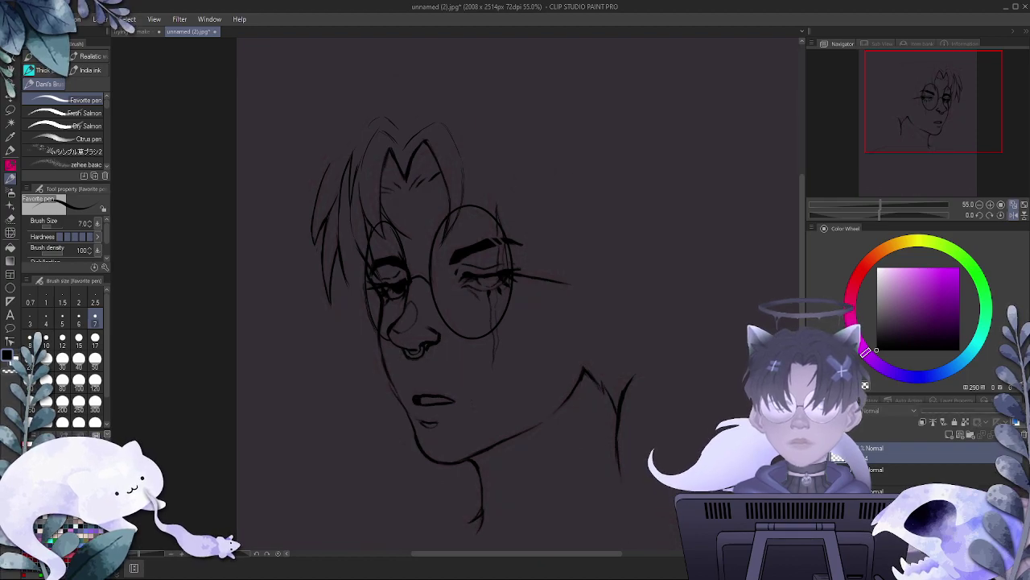
click(814, 451)
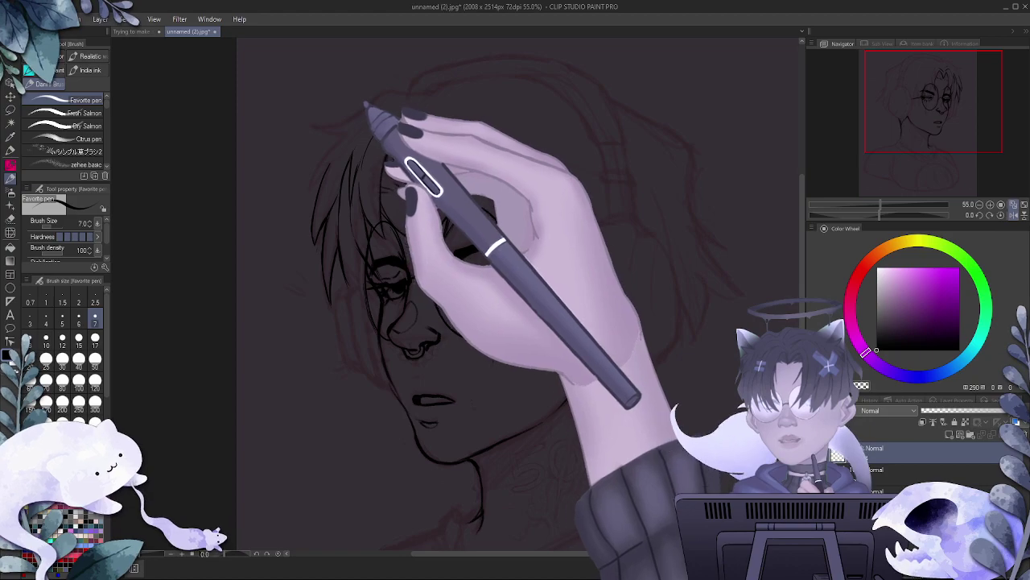
- Tidy the arched strands above the parting with the eraser, hide the sketch and ink fine strokes along the hairline
key(e)
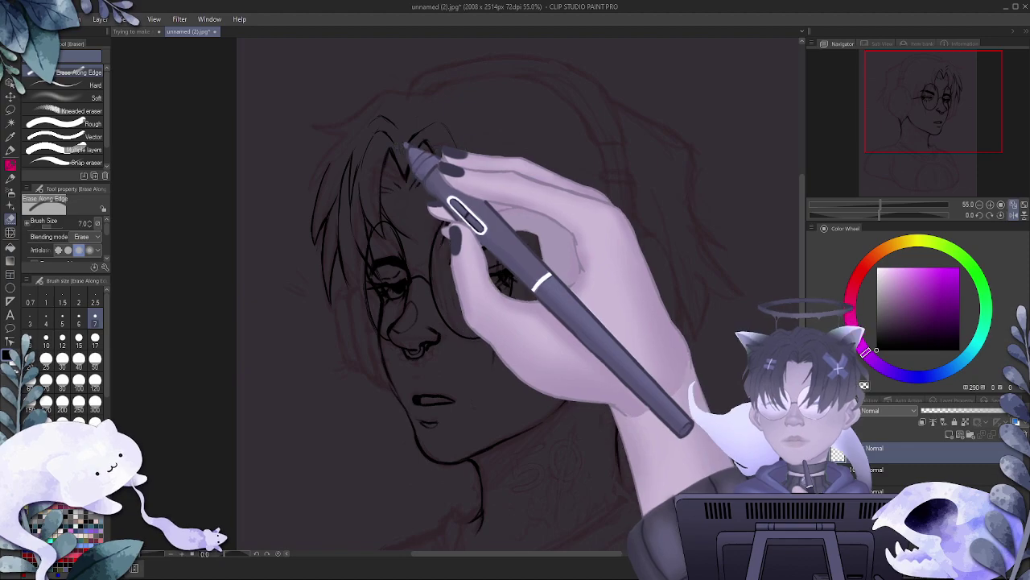
scroll(409, 158, down, 3)
click(816, 453)
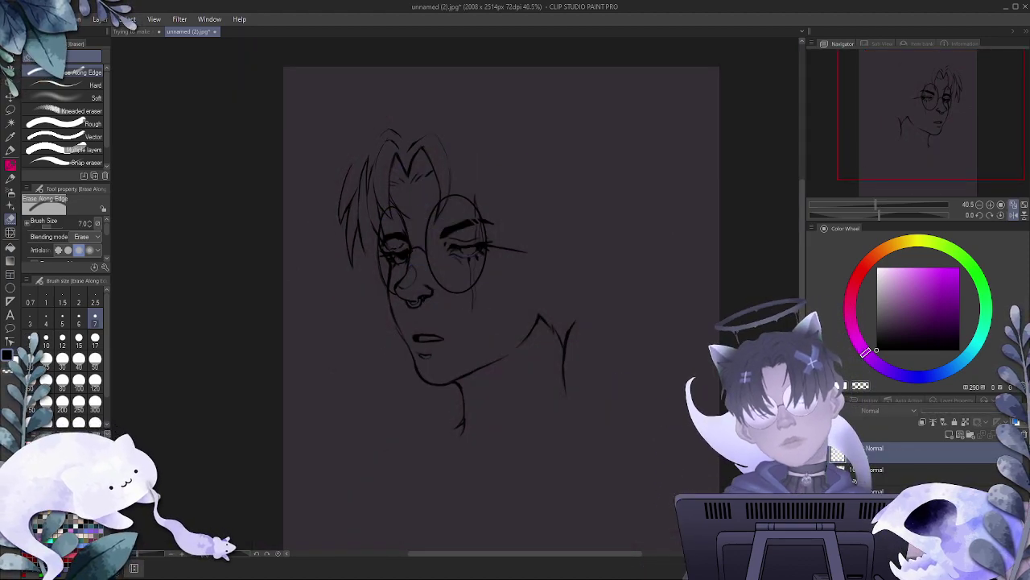
key(p)
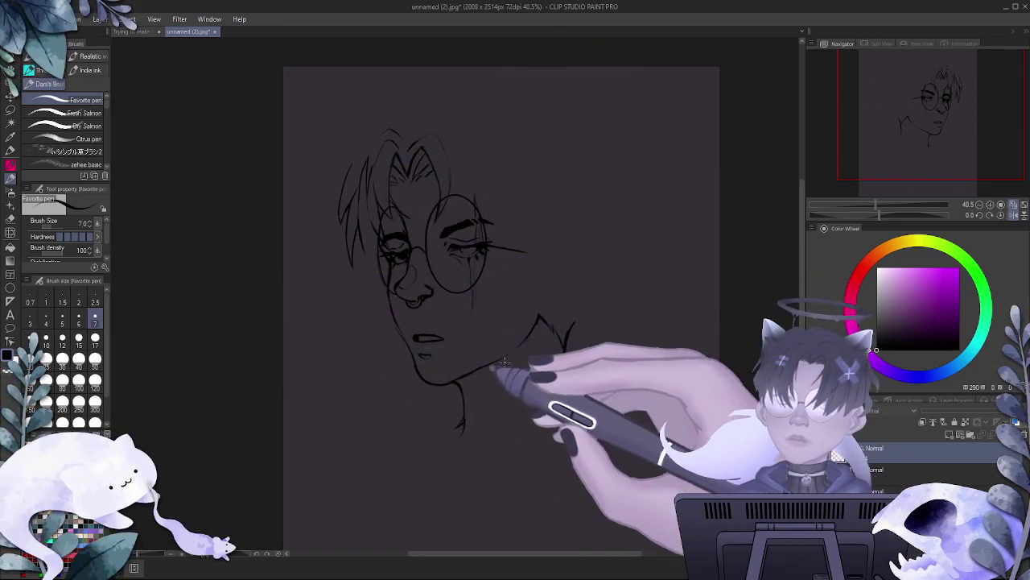
- Show the sketch again and ink the curved outline of the headphones' far ear cup beside the far cheek
scroll(543, 417, down, 3)
scroll(552, 409, up, 2)
scroll(552, 408, up, 1)
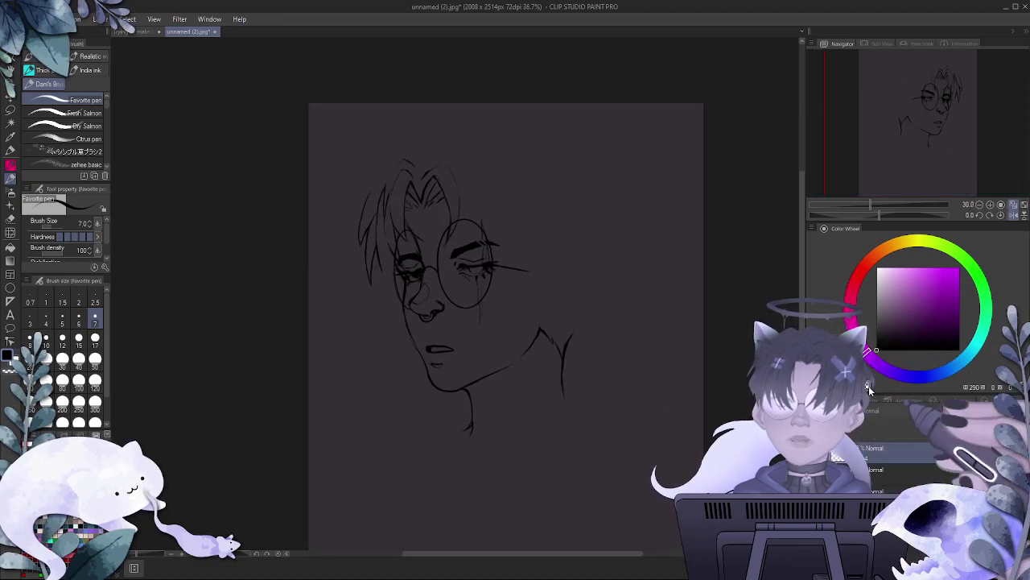
click(816, 493)
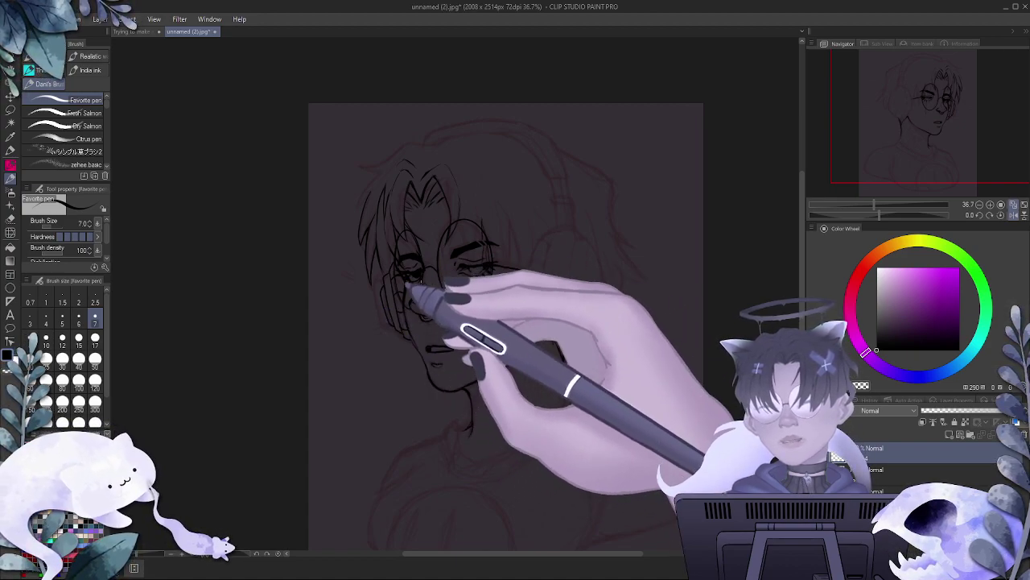
- Hide the sketch and examine the whole line art, including the hair and the far ear cup
scroll(419, 280, down, 3)
scroll(475, 374, up, 2)
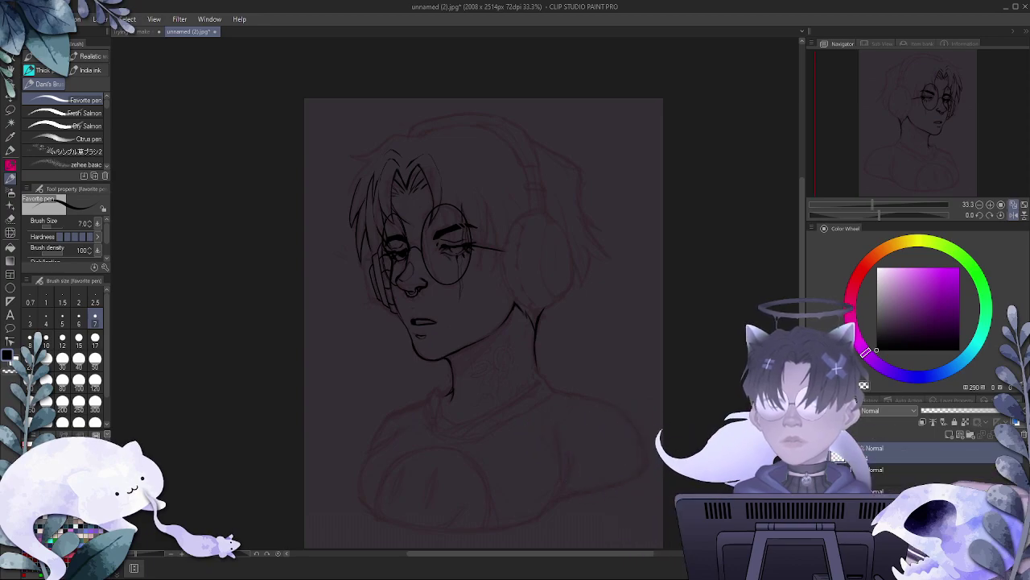
scroll(483, 322, down, 5)
click(814, 469)
scroll(522, 393, up, 2)
scroll(523, 394, down, 5)
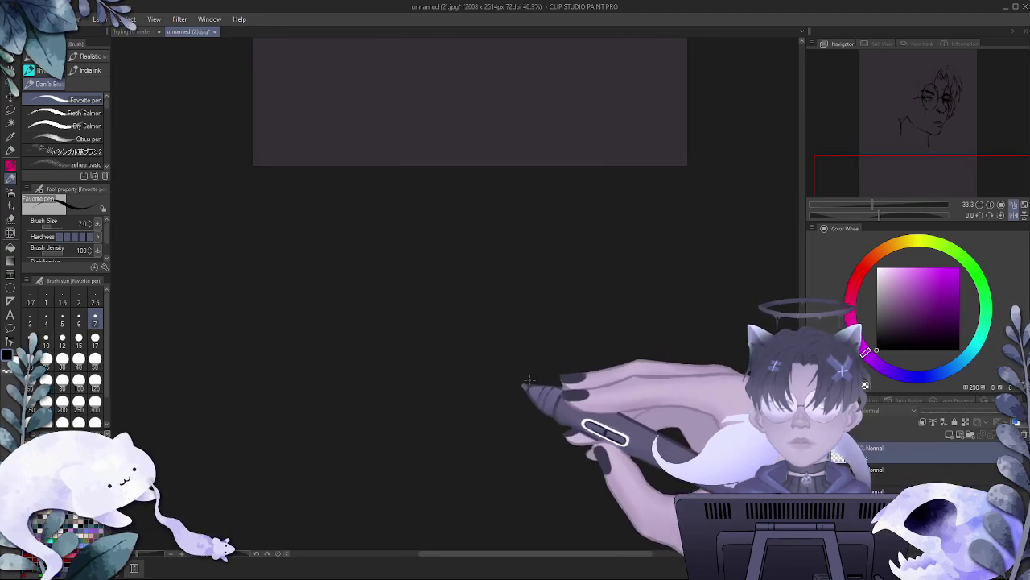
scroll(523, 394, down, 5)
scroll(552, 108, down, 4)
scroll(524, 60, up, 11)
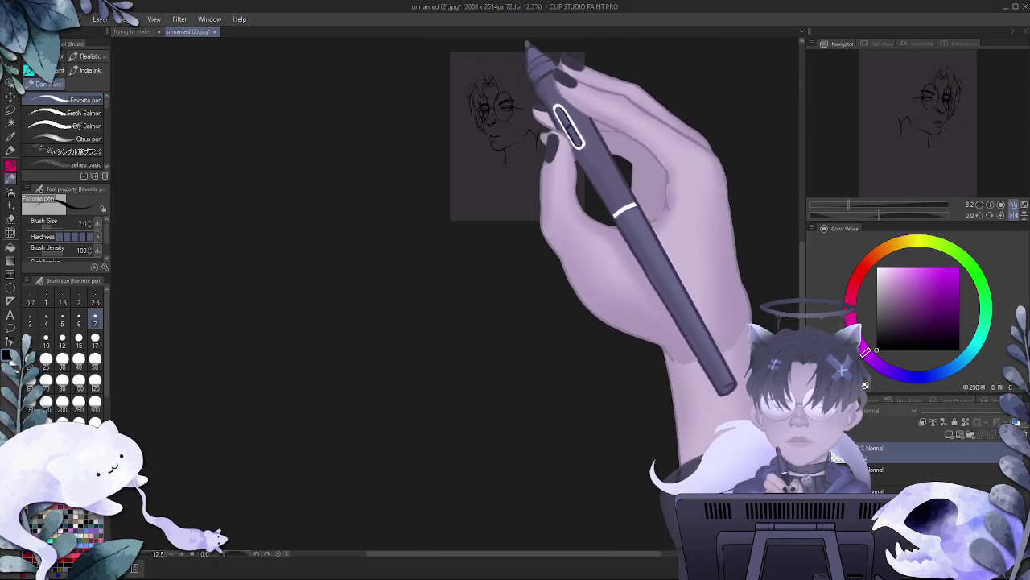
- Try inking the outer edge of the far ear cup without the sketch, and sample black from the line art
alt+click(481, 67)
scroll(476, 74, up, 5)
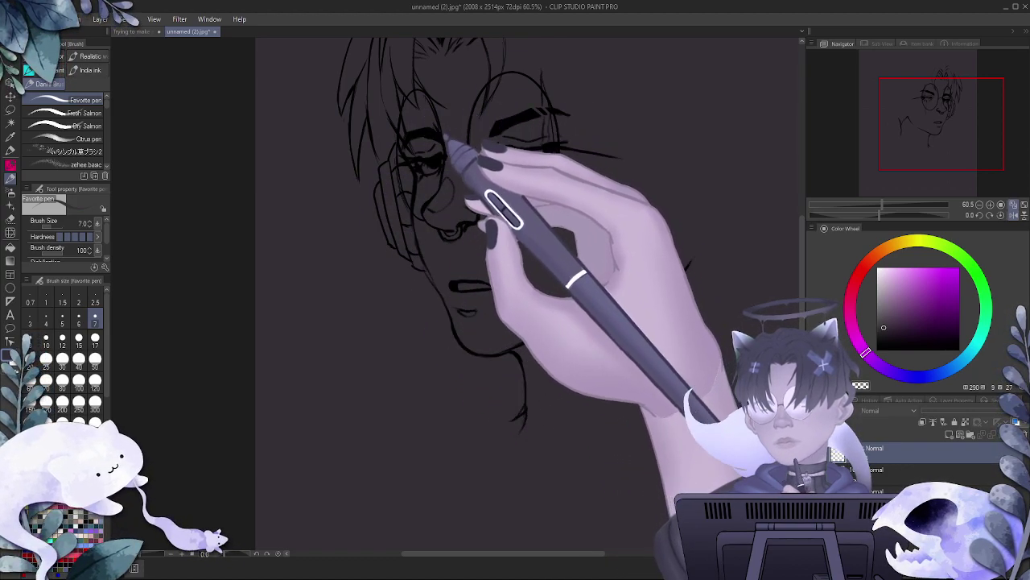
drag(355, 203, 372, 244)
drag(337, 191, 359, 242)
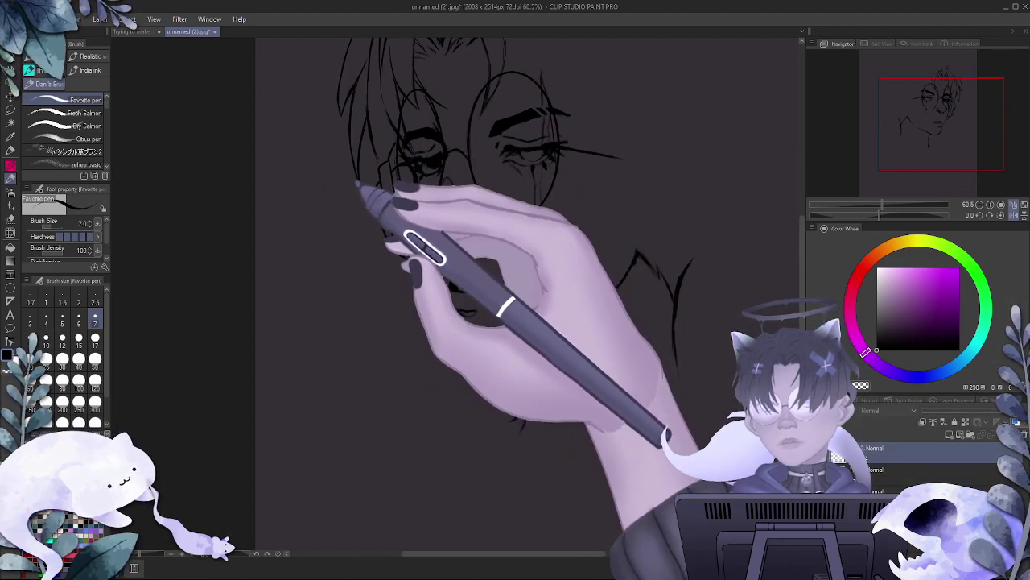
key(e)
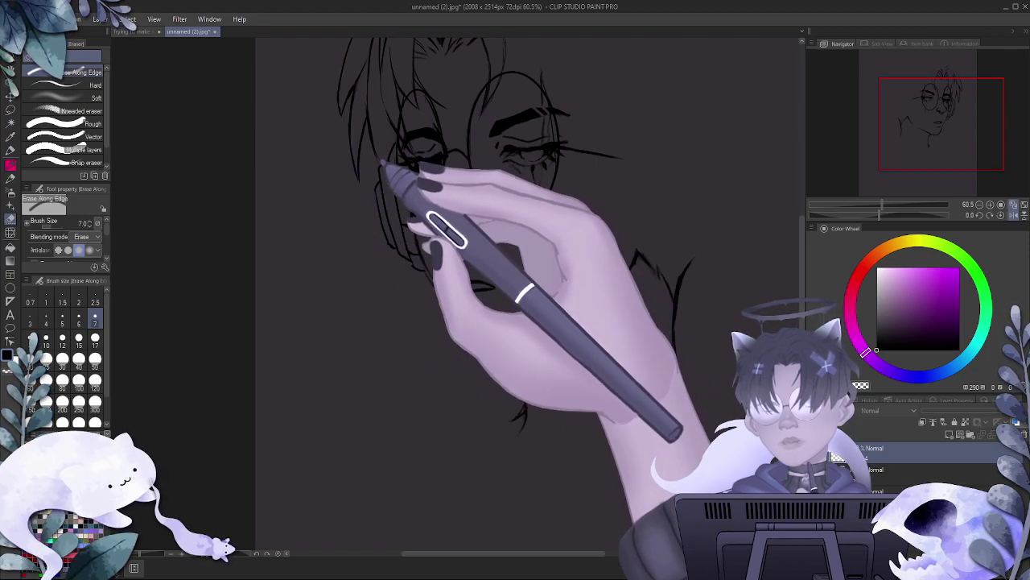
key(p)
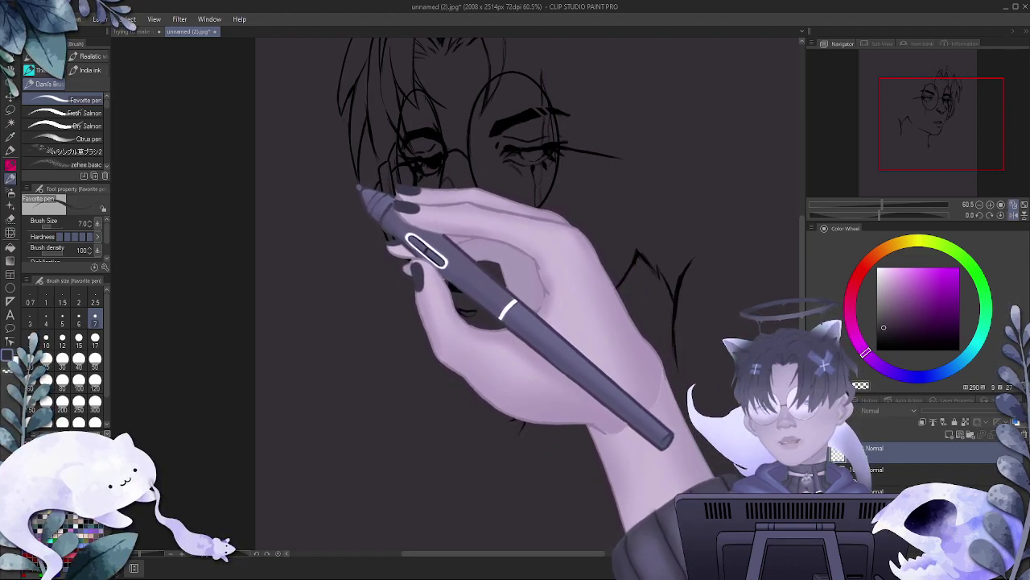
alt+click(389, 217)
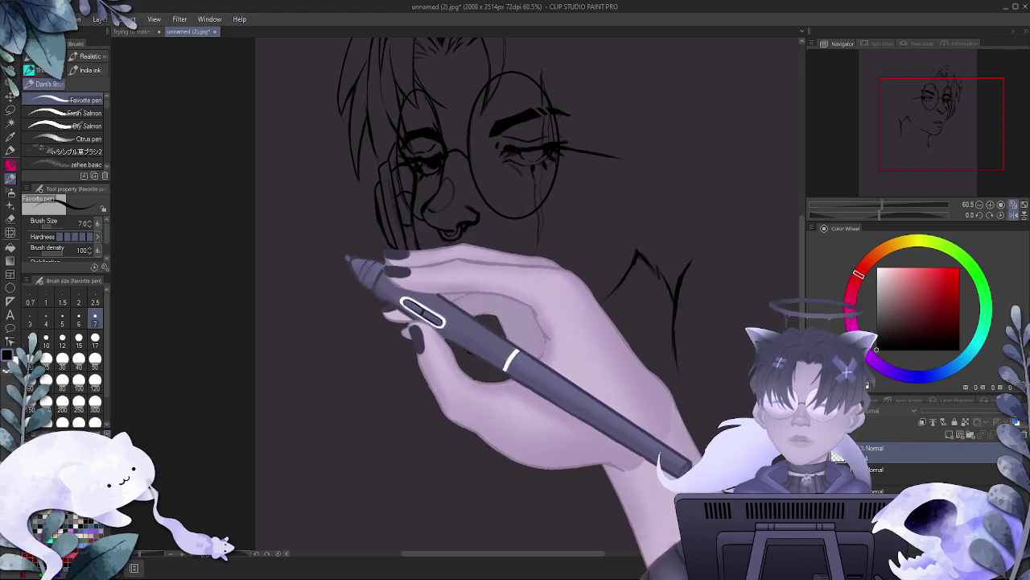
- Show the sketch again and refine the lines of the far ear cup and side hair with pen and eraser
scroll(424, 94, down, 10)
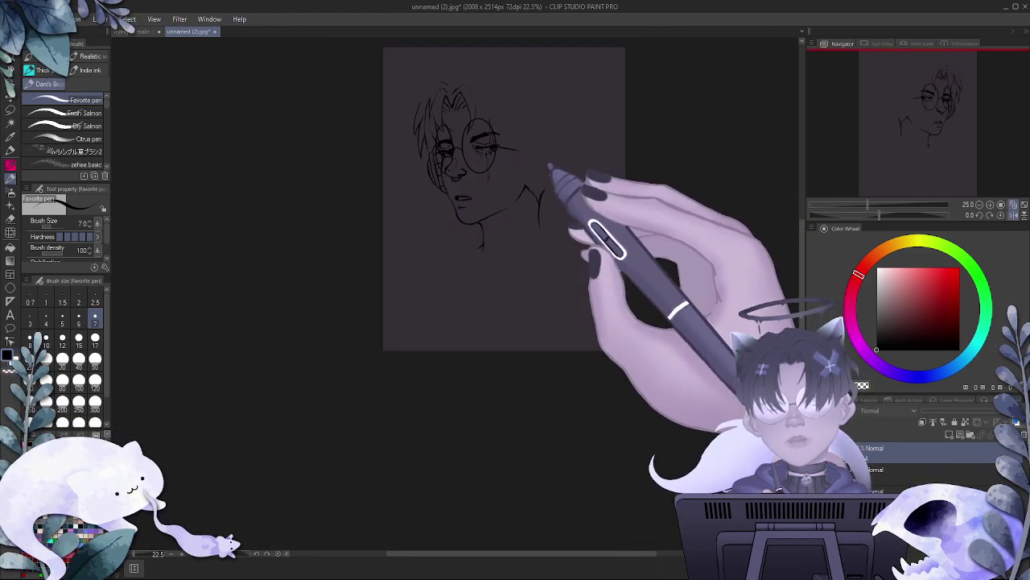
scroll(548, 166, down, 1)
scroll(517, 78, up, 2)
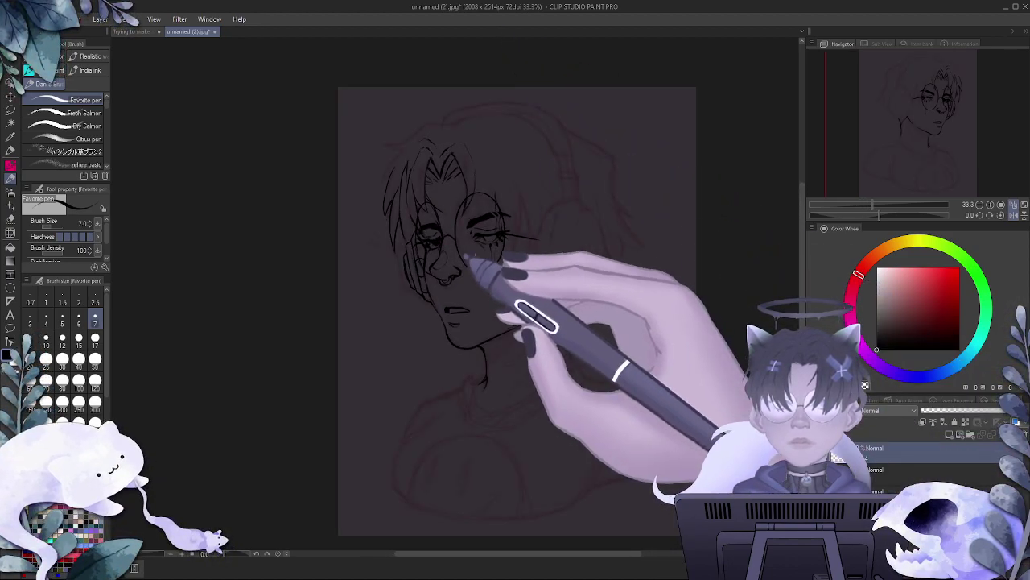
scroll(514, 187, up, 2)
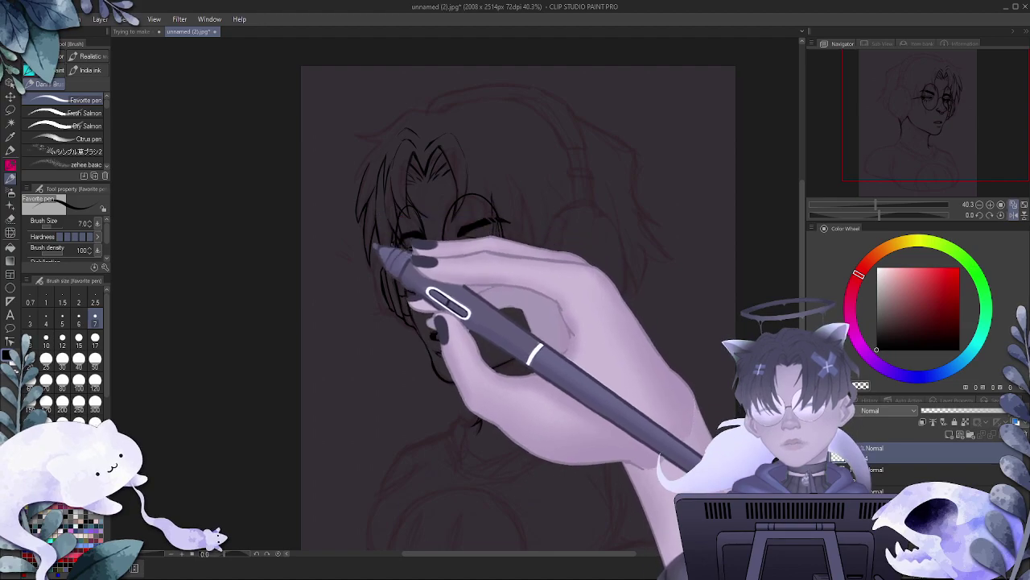
key(e)
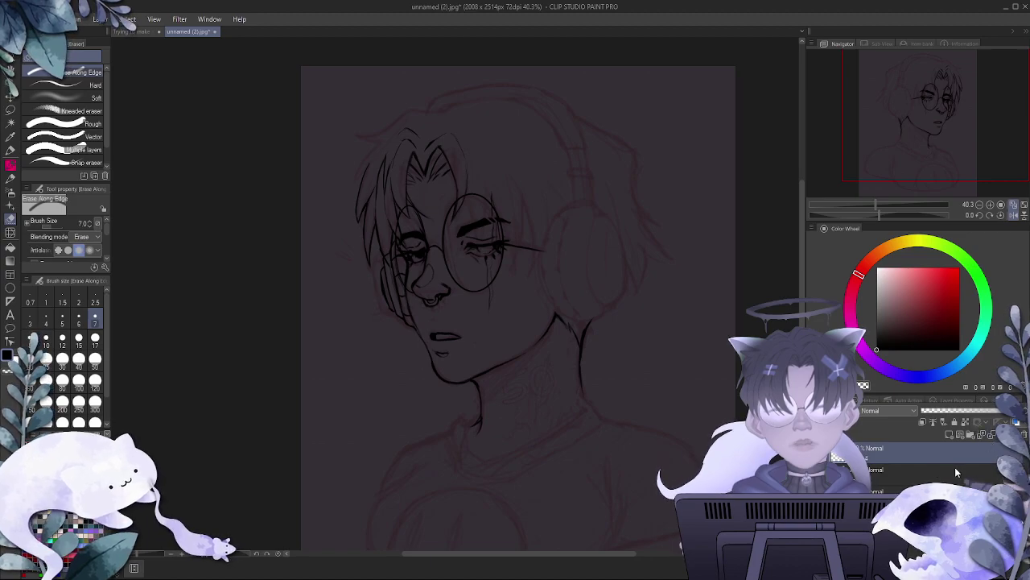
click(943, 471)
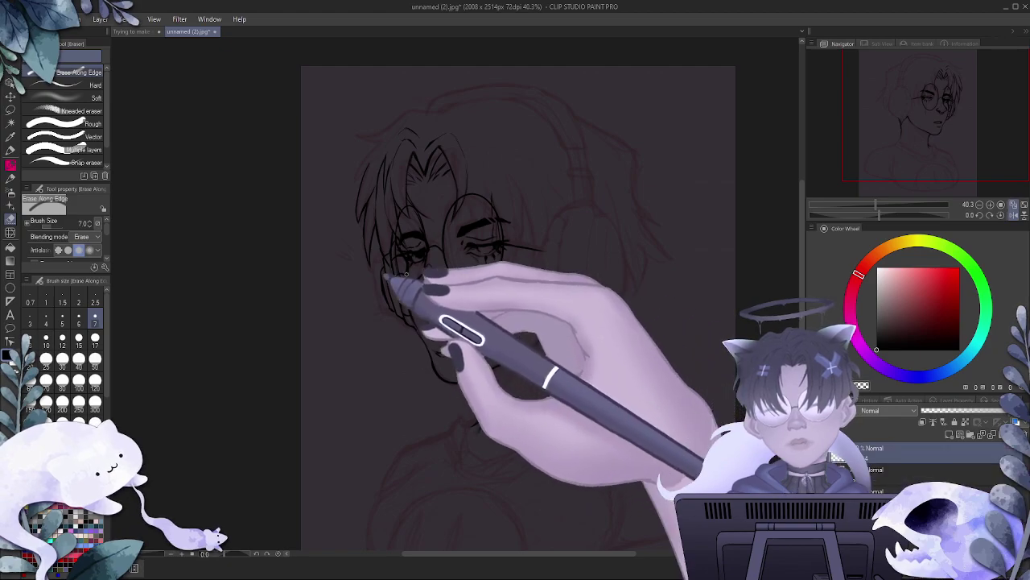
key(p)
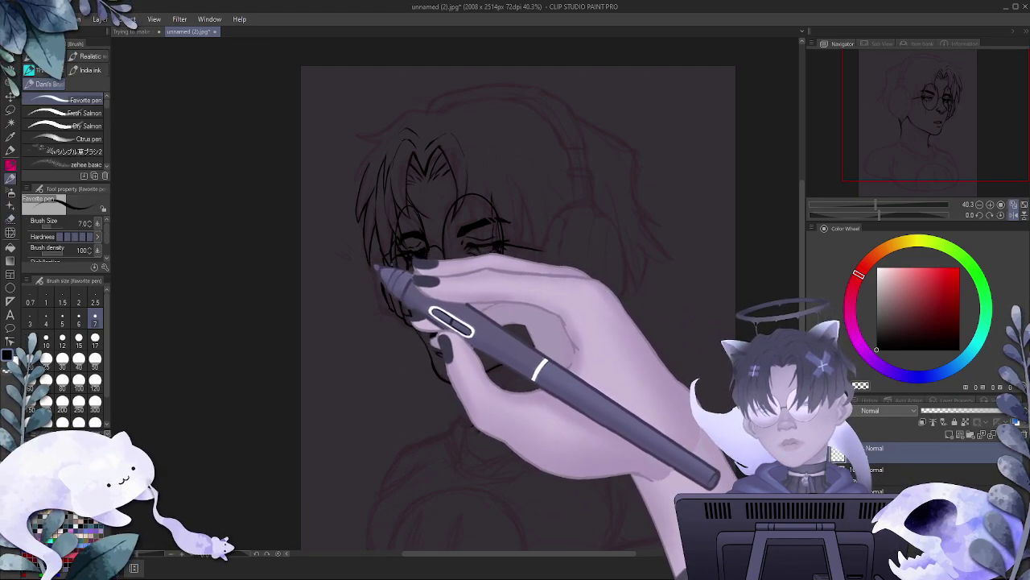
key(e)
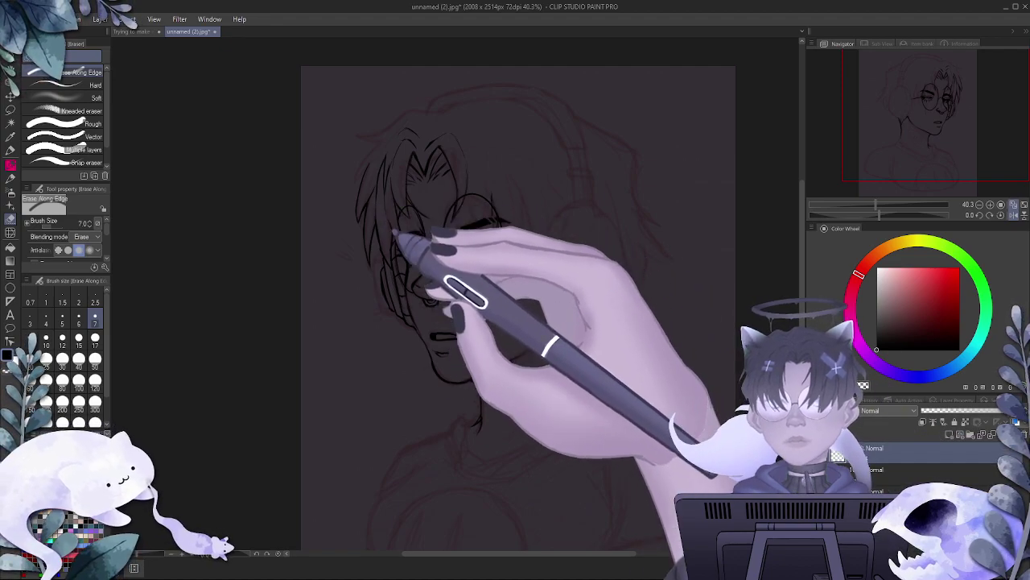
- Ink thin fringe strands falling over the near eye and brow with the size 6 pen, tidying them with the eraser
scroll(429, 271, down, 2)
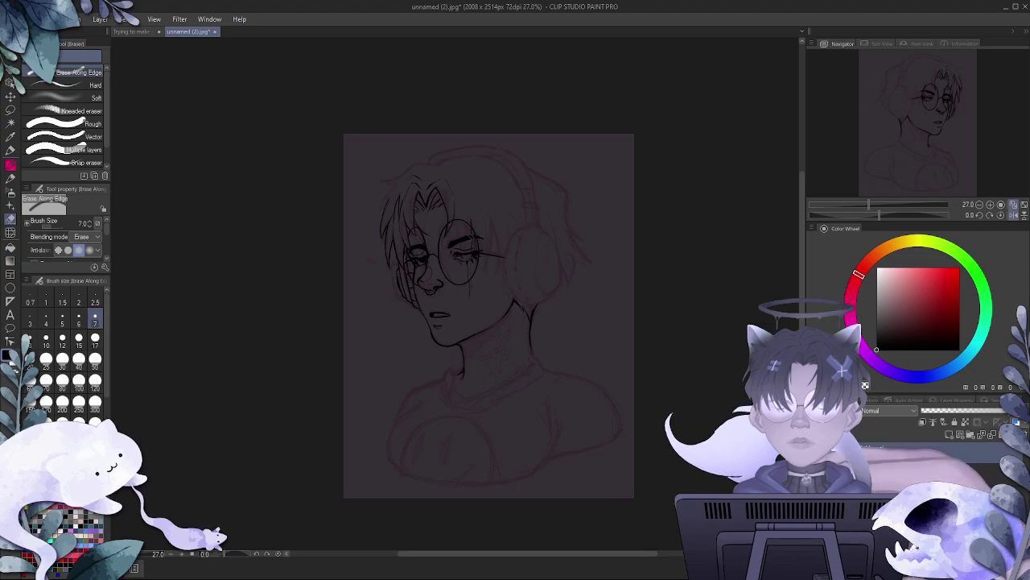
scroll(555, 129, up, 3)
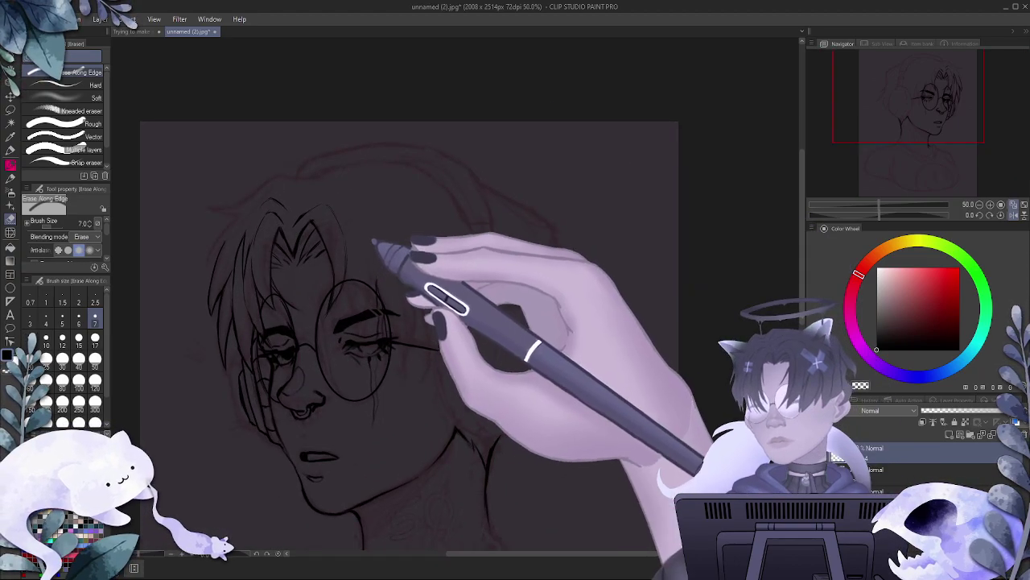
key(p)
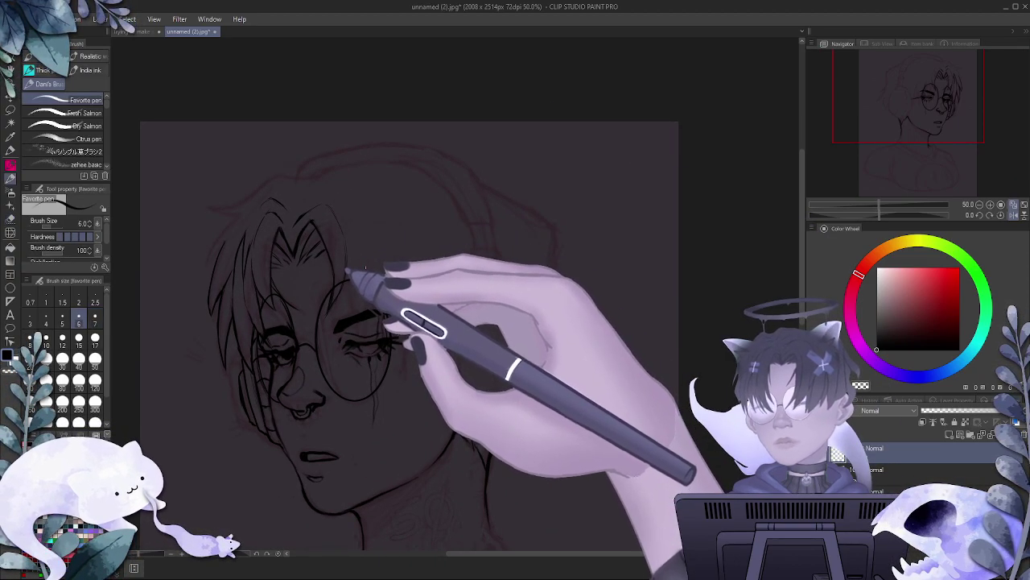
key(p)
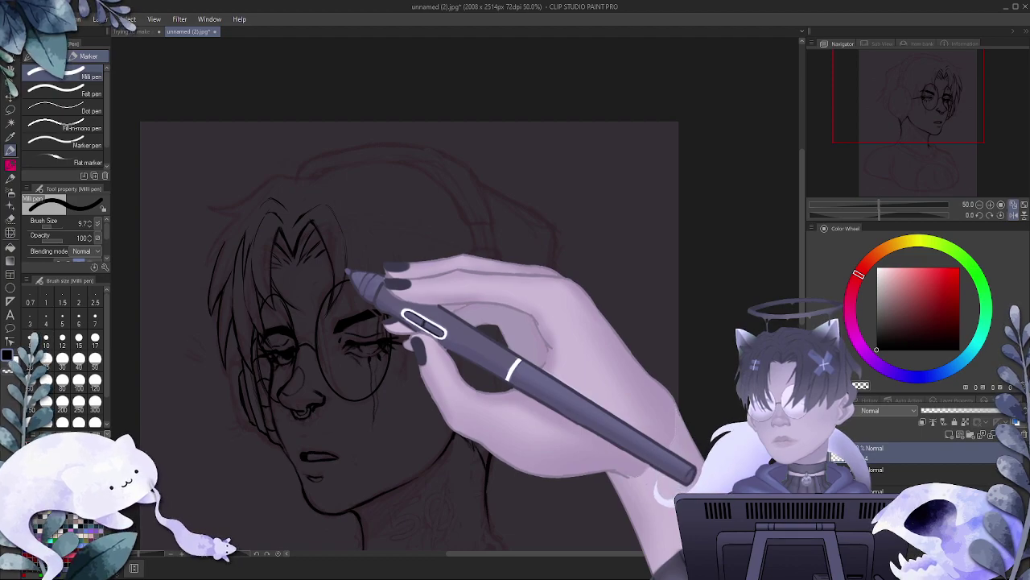
key(p)
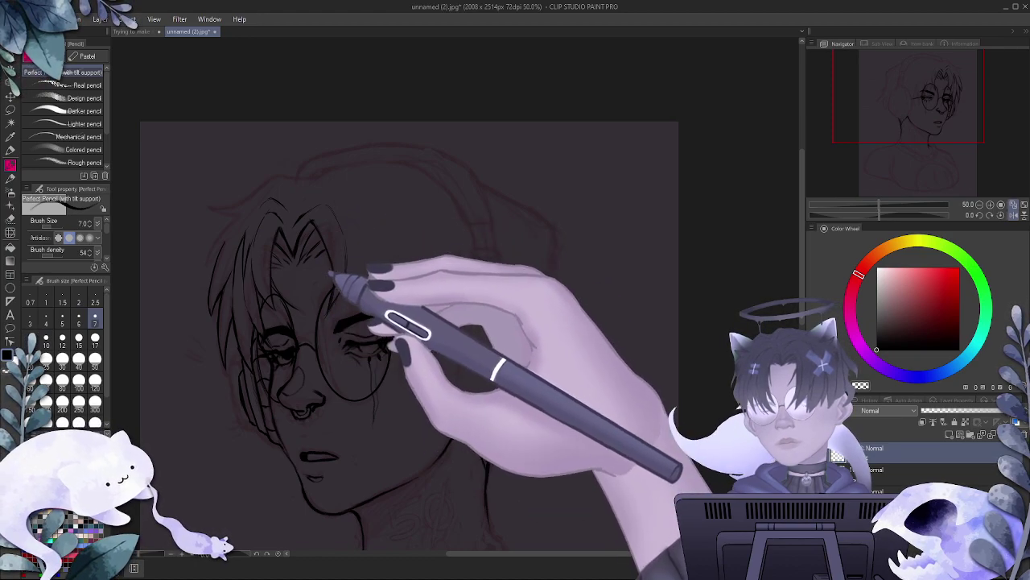
drag(336, 316, 398, 313)
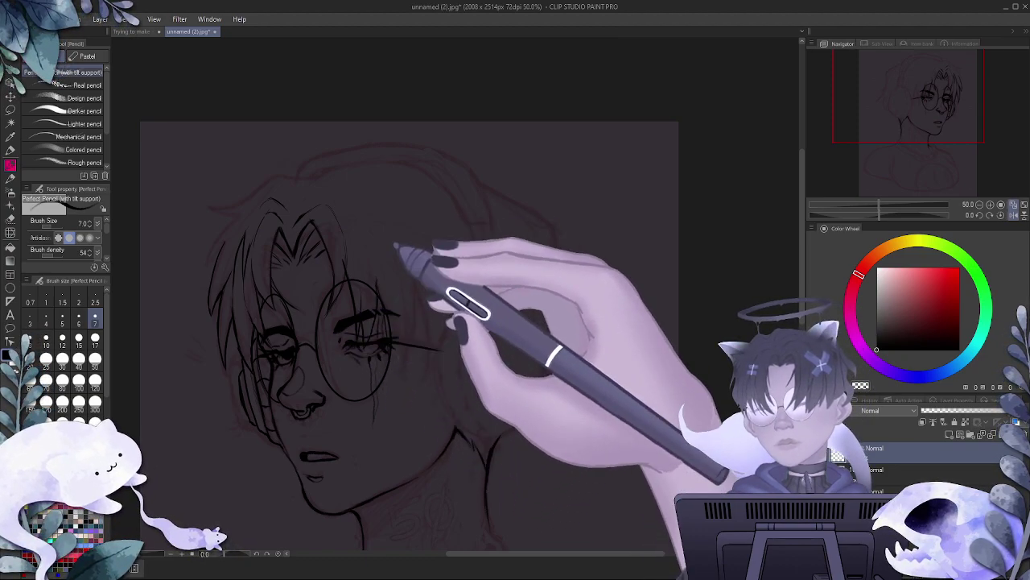
key(e)
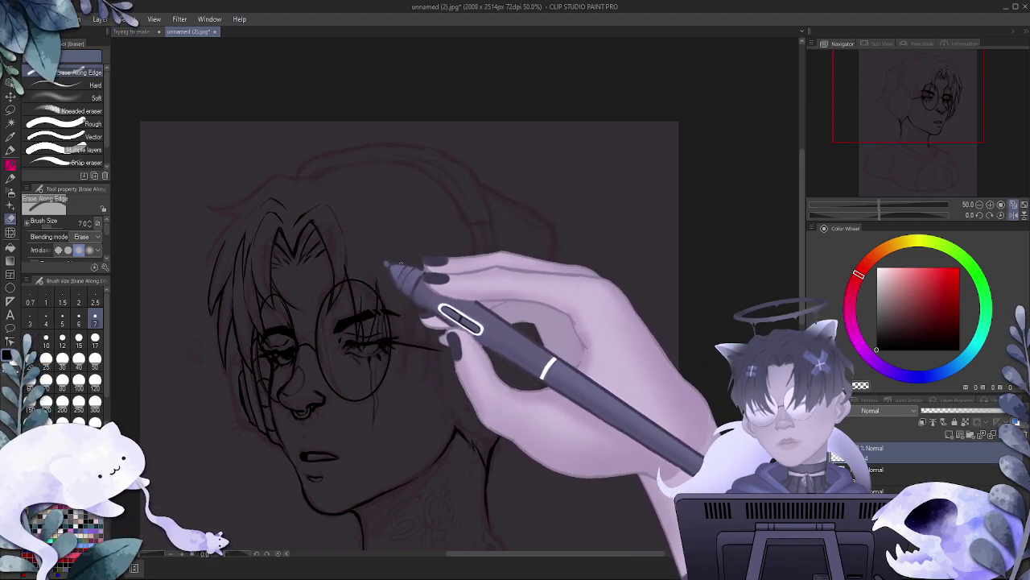
key(p)
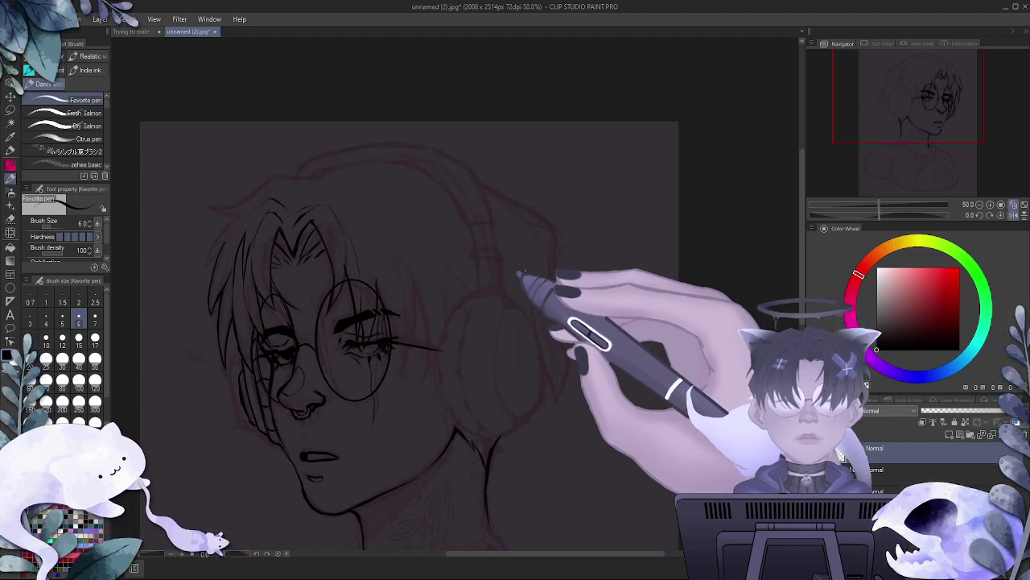
- Ink the arched strand running from the parting down the near side of the forehead, and clean up its line
scroll(524, 271, down, 3)
scroll(319, 221, up, 5)
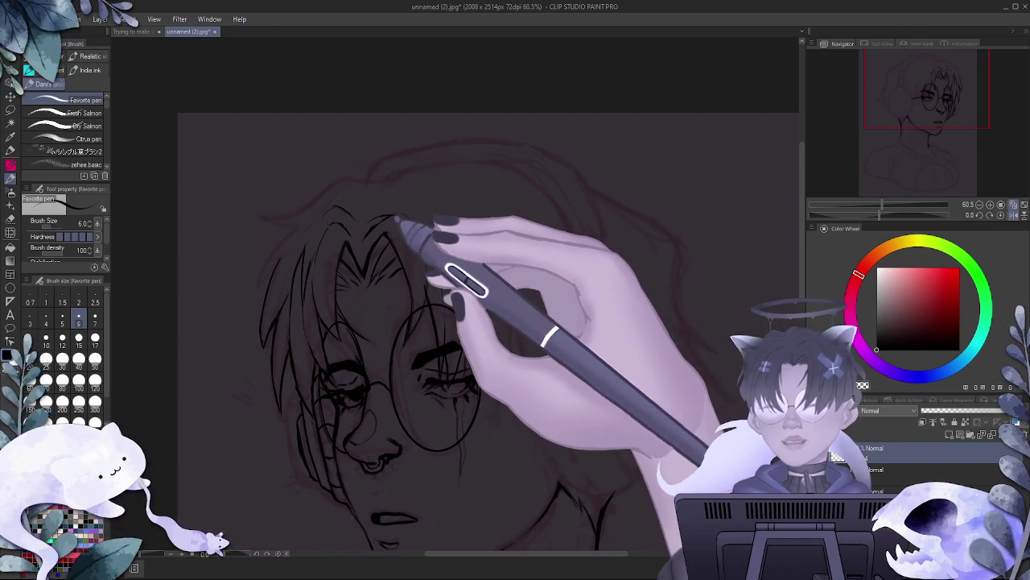
key(e)
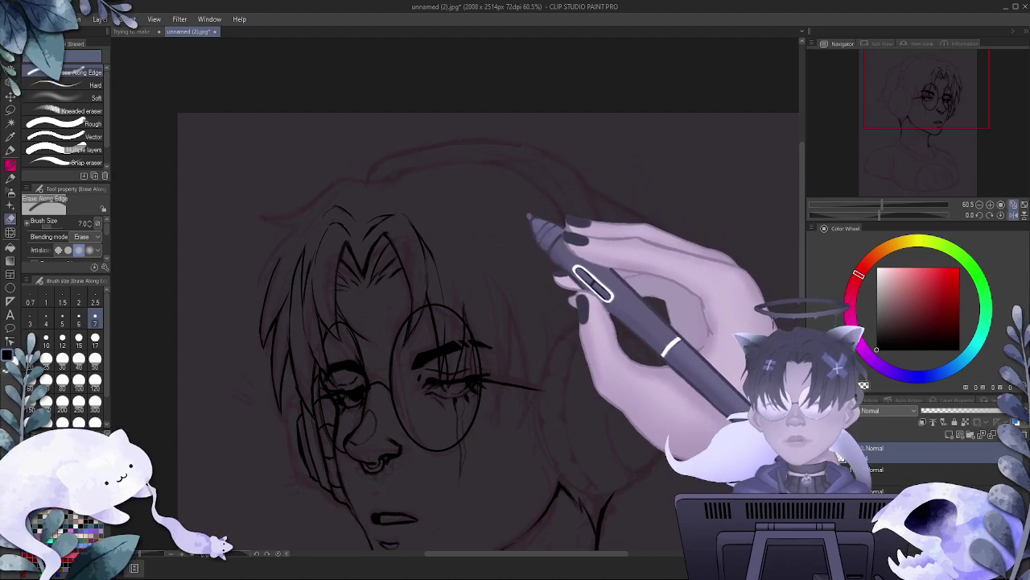
- Toggle the glasses, line art and sketch layers to check the inked near-side fringe
key(ctrl+minus)
click(815, 474)
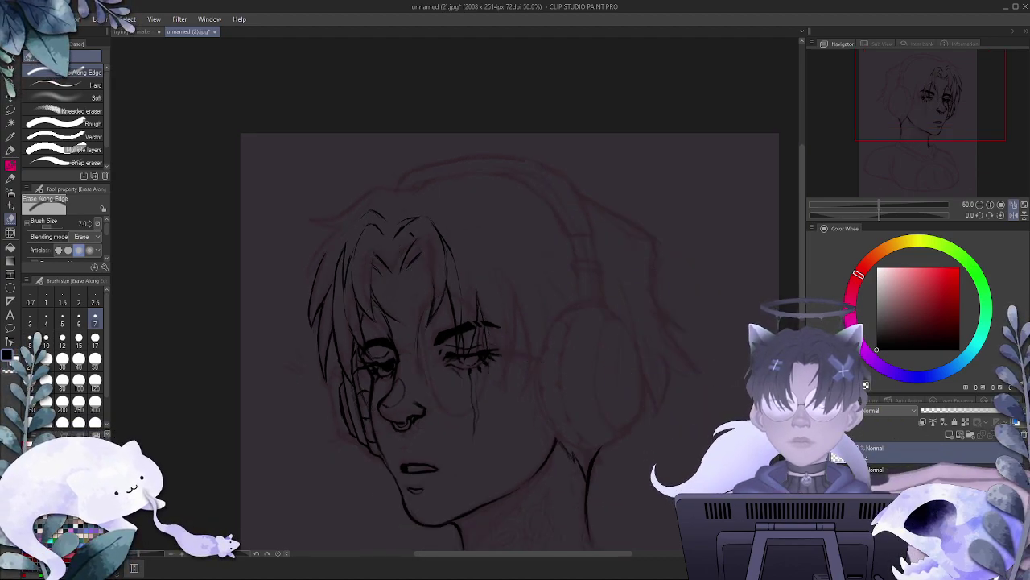
click(816, 474)
click(815, 495)
click(816, 496)
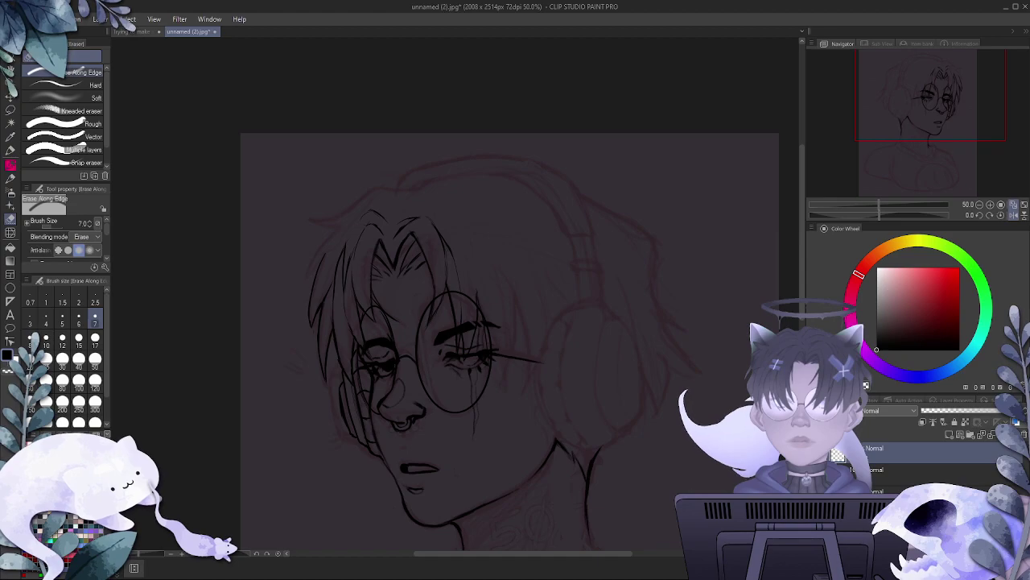
click(815, 515)
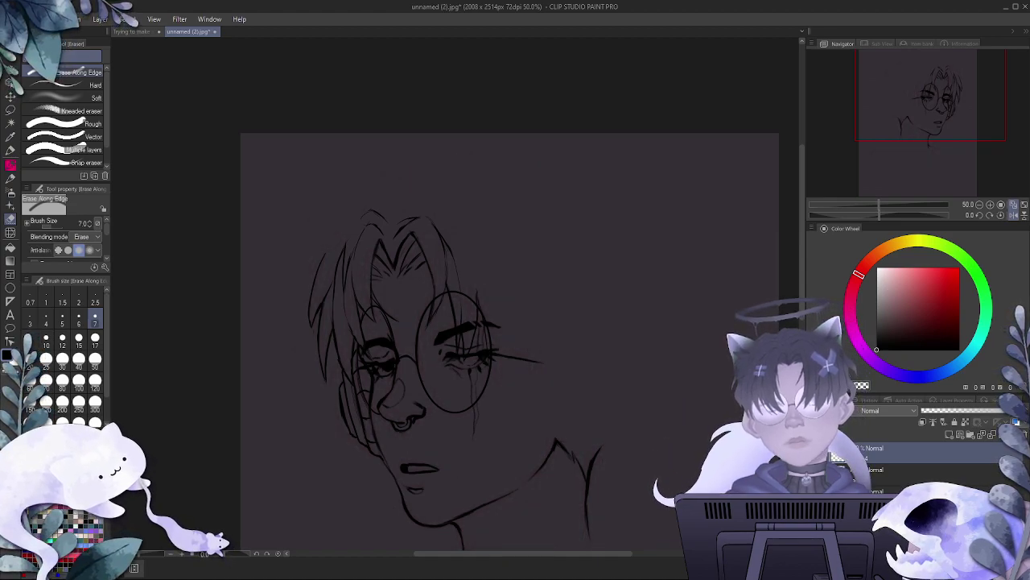
key(ctrl+minus)
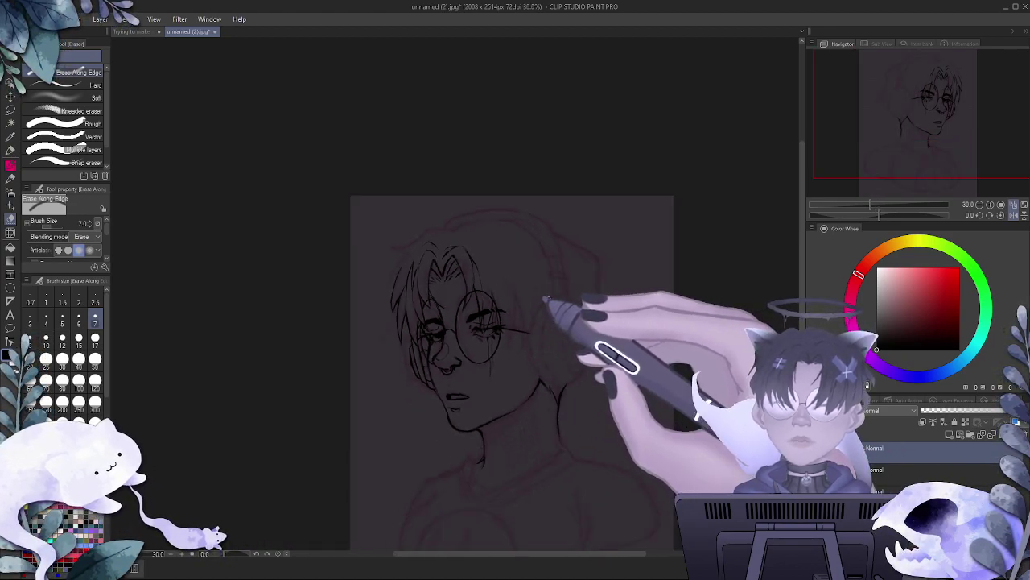
- Ink the flicked tuft on the far side of the crown and the hair outline leading toward the headband with the size 6 pen
scroll(552, 295, up, 4)
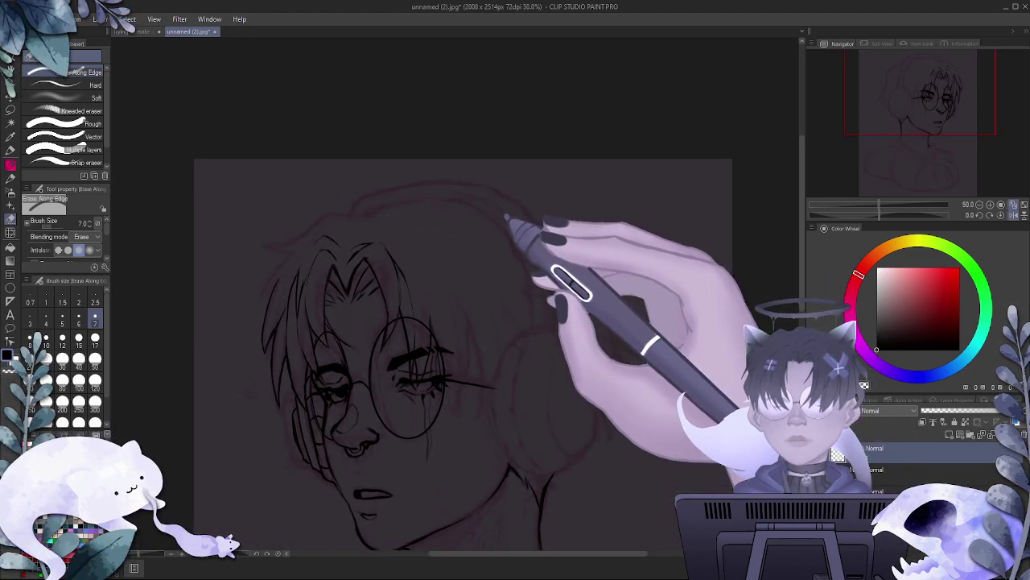
scroll(518, 221, down, 8)
scroll(521, 351, up, 3)
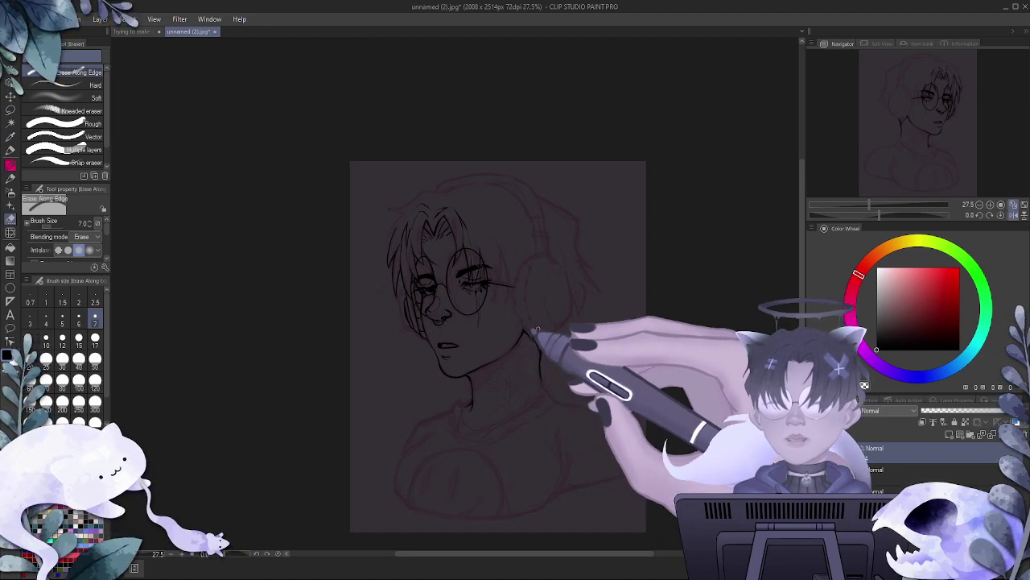
scroll(524, 291, down, 1)
scroll(516, 285, up, 5)
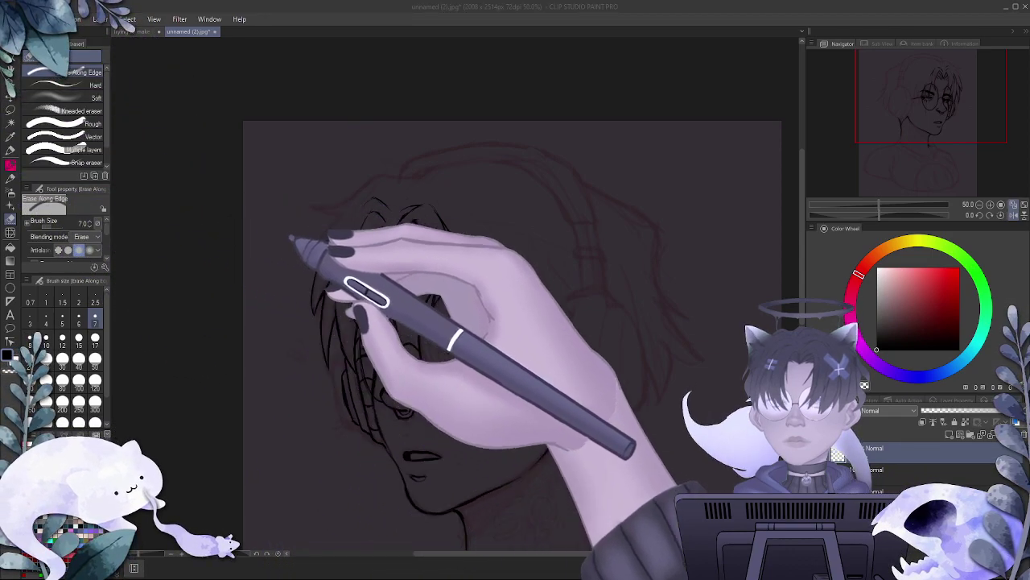
click(605, 225)
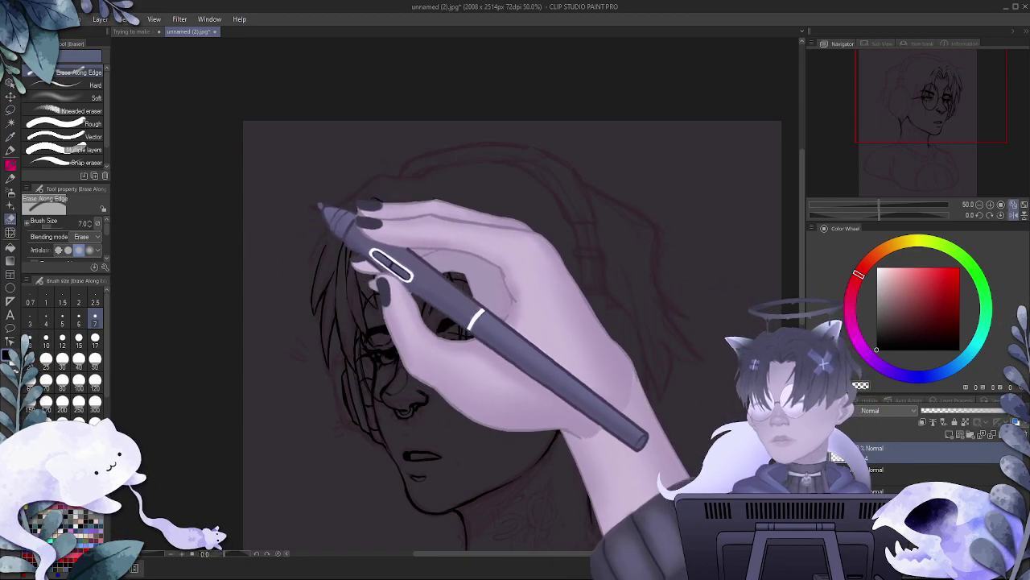
key(b)
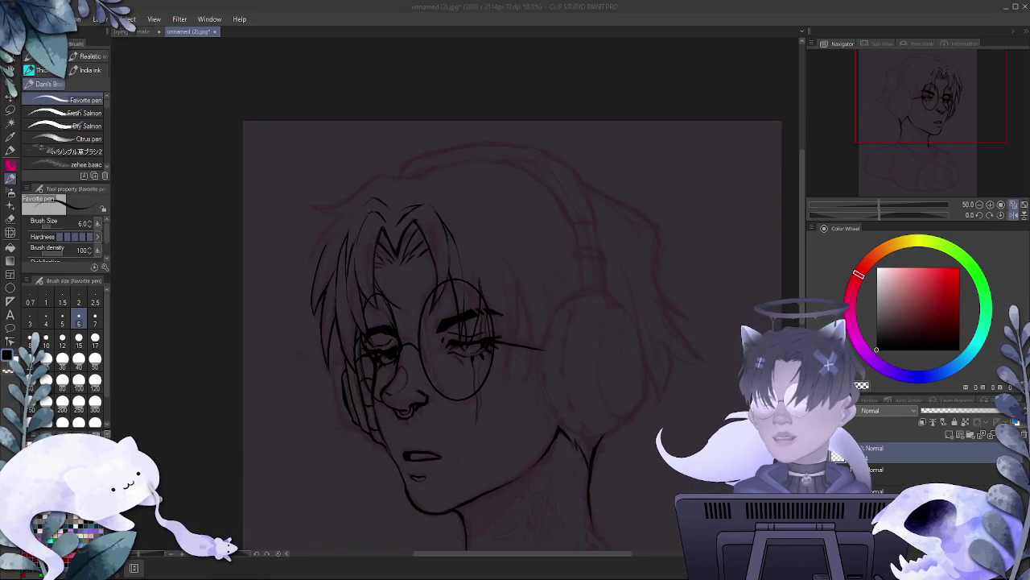
click(410, 182)
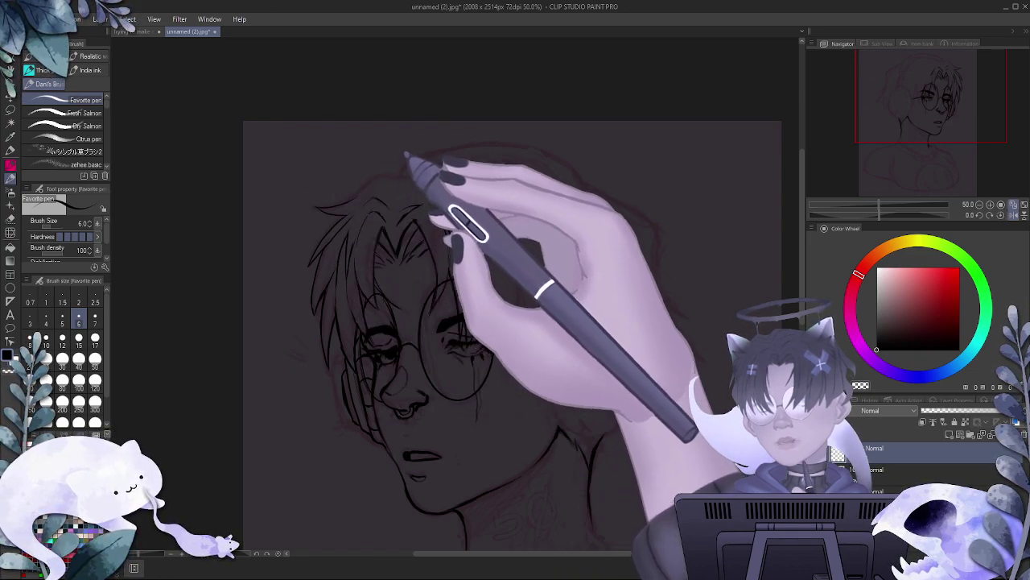
drag(349, 202, 372, 178)
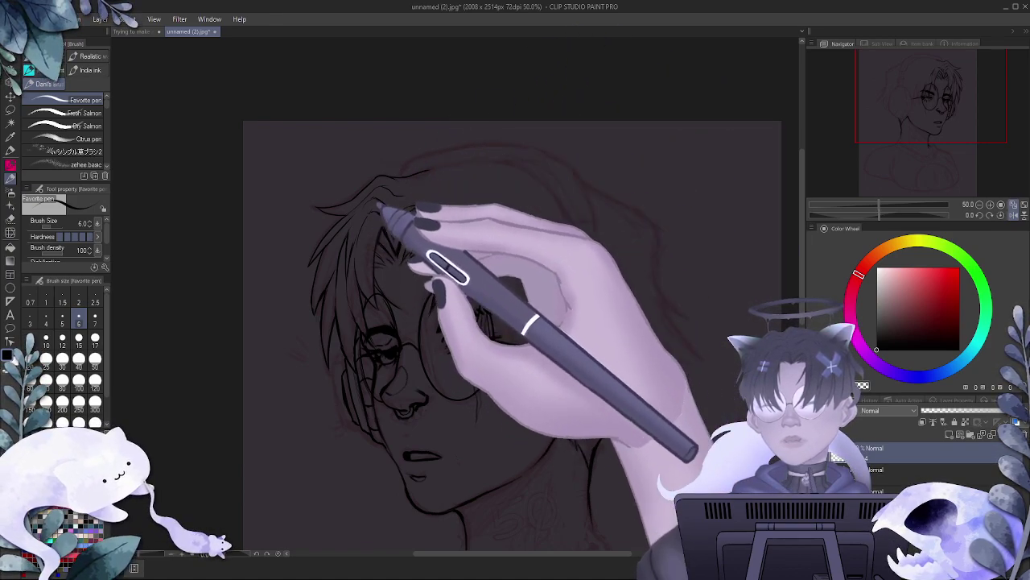
- Clean up the crown outline above the parting with the eraser and reinforce its strands with the pen at size 7
key(e)
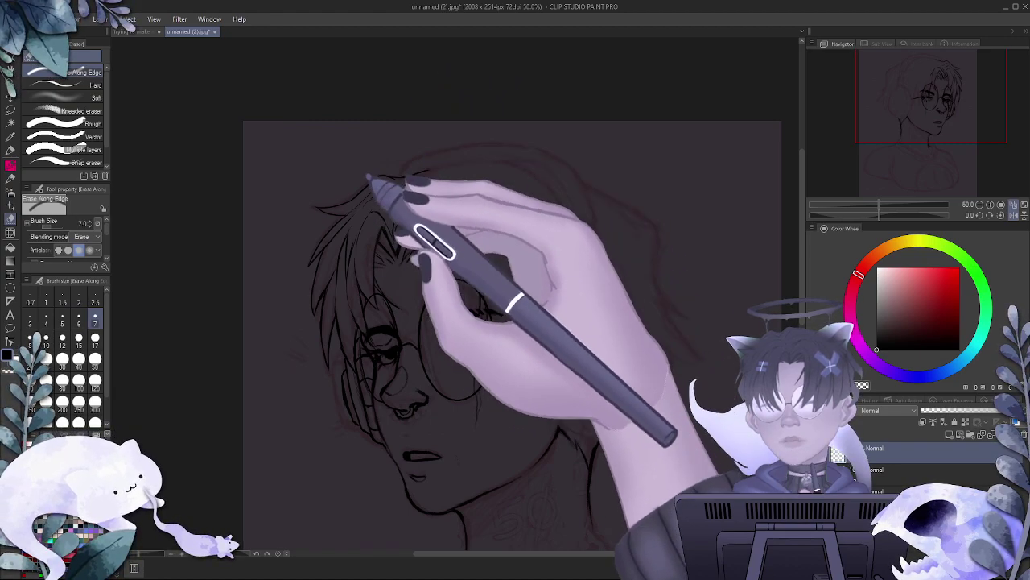
key(p)
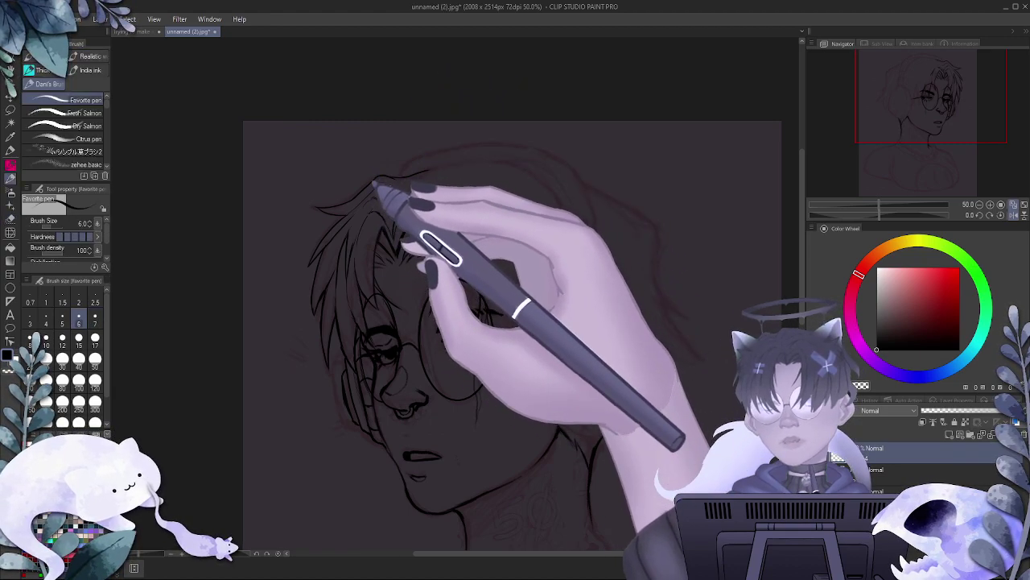
key(e)
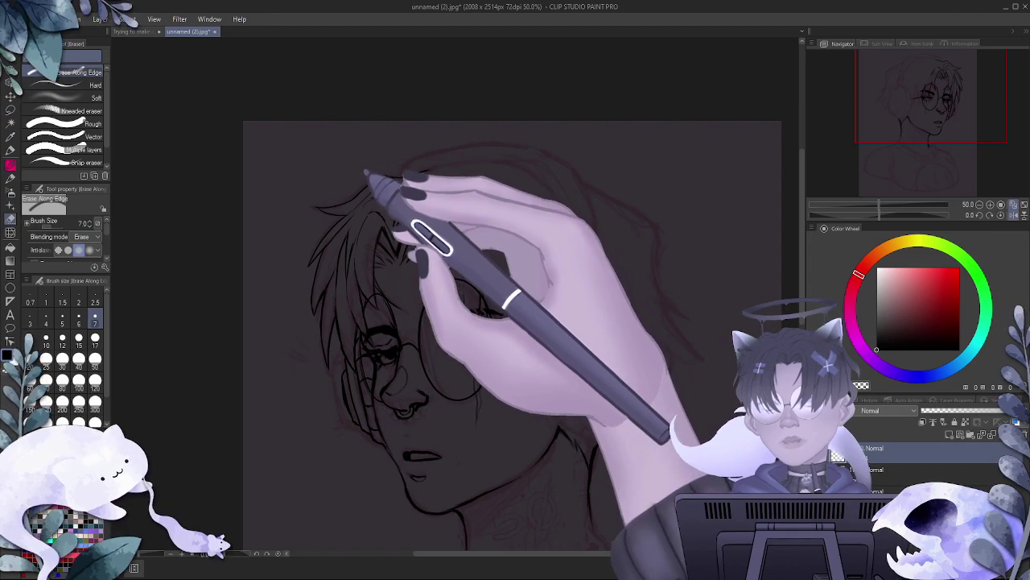
key(p)
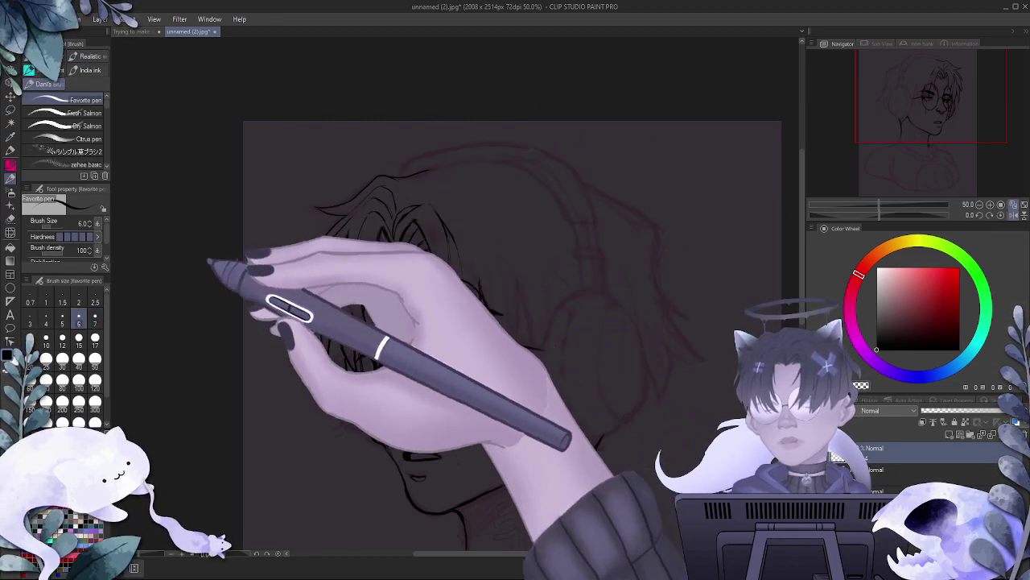
click(95, 318)
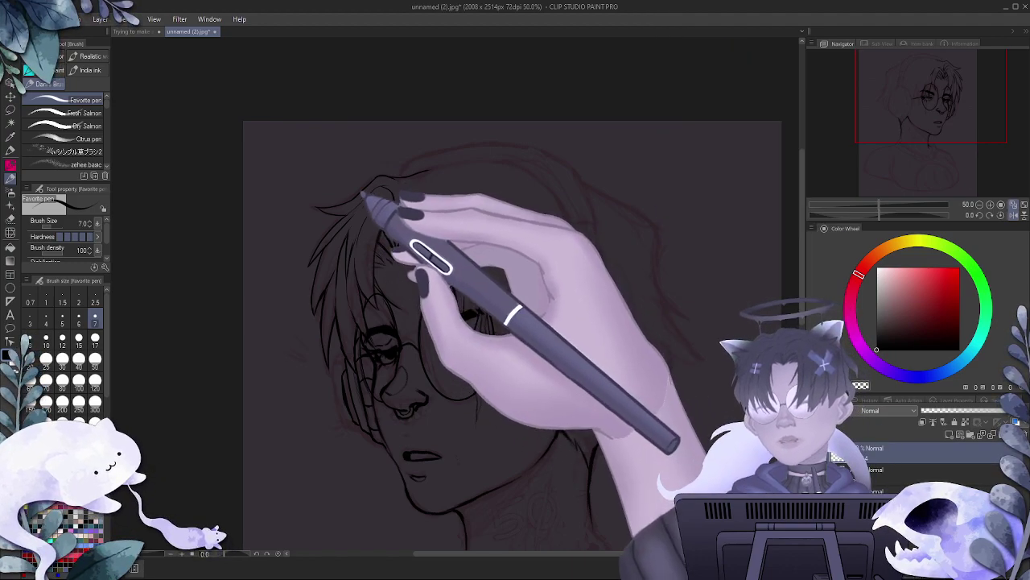
drag(362, 190, 395, 209)
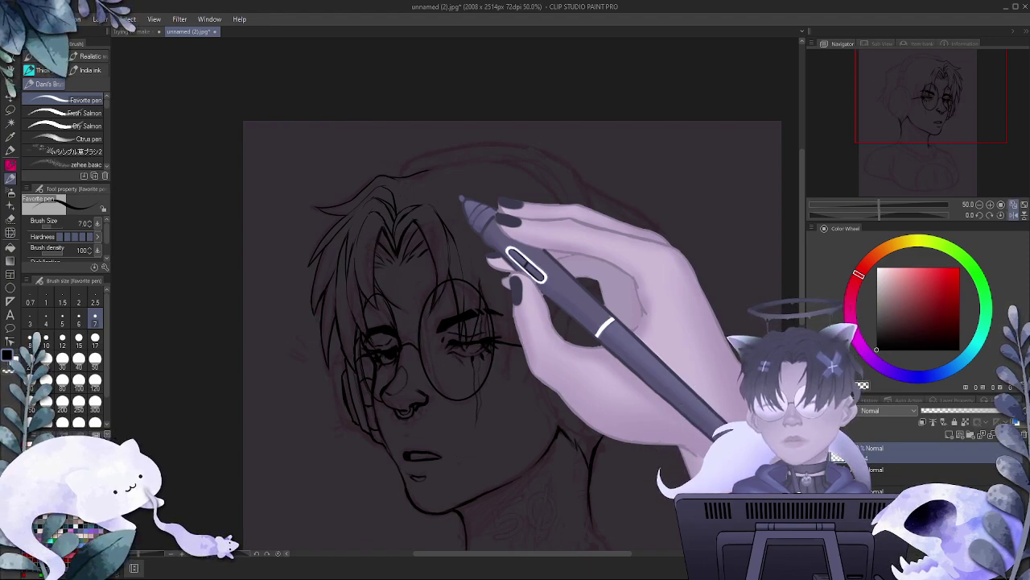
- Hide and reshow the sketch layer to check the inked crown and fringe at a smaller view of the whole portrait
scroll(487, 242, down, 3)
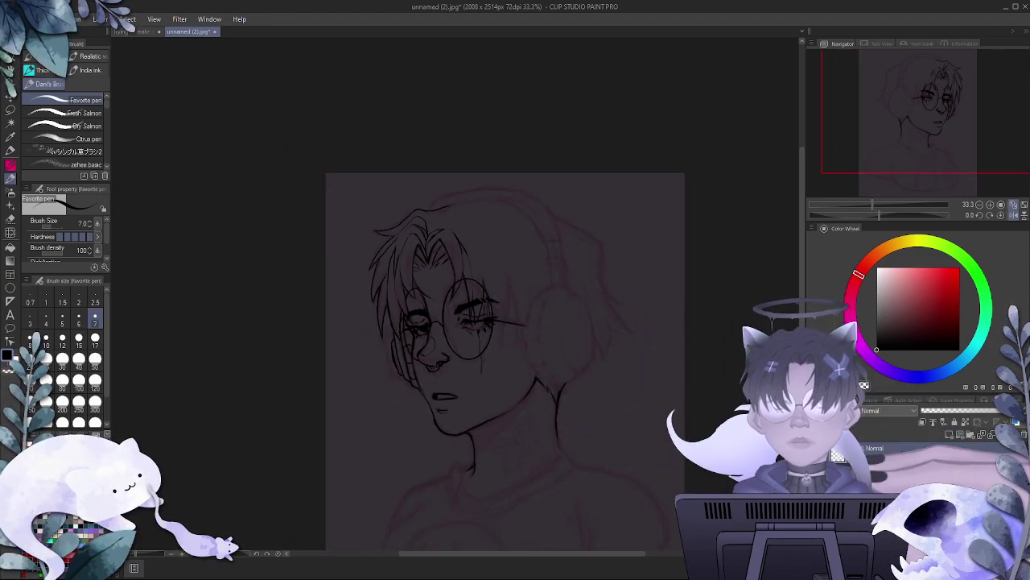
click(814, 469)
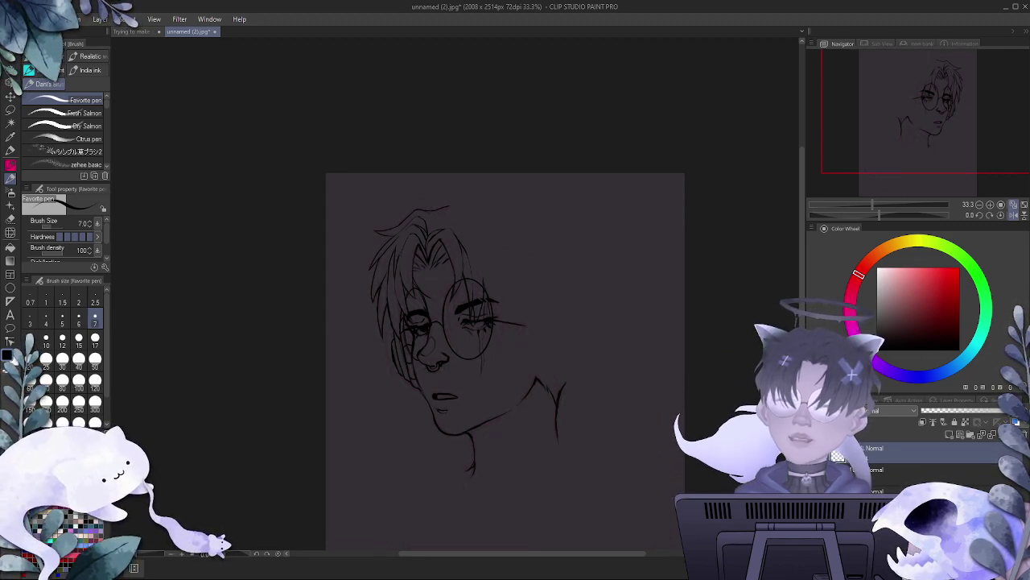
click(814, 469)
scroll(591, 393, down, 3)
scroll(600, 388, up, 1)
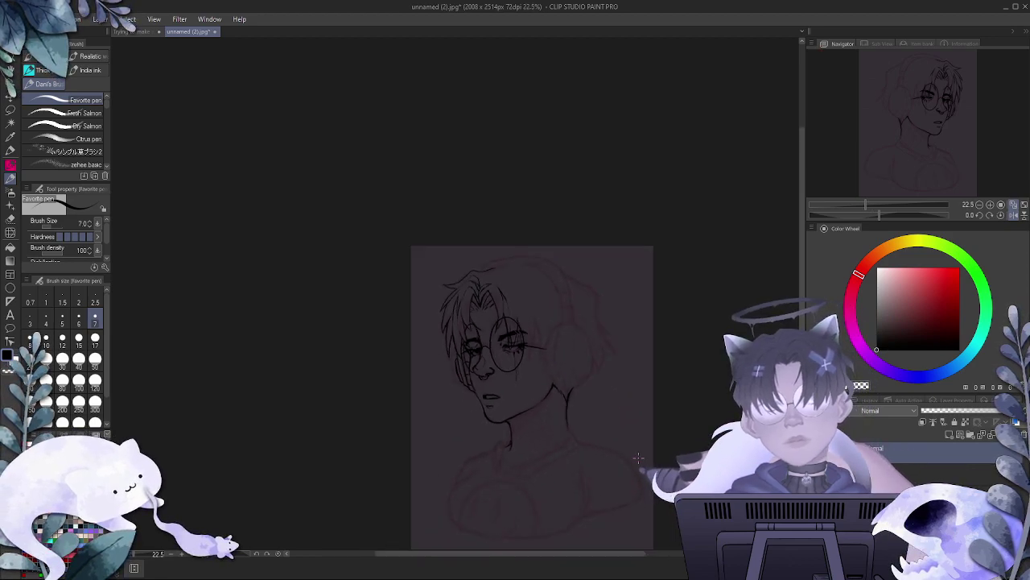
scroll(601, 388, down, 4)
scroll(600, 388, left, 3)
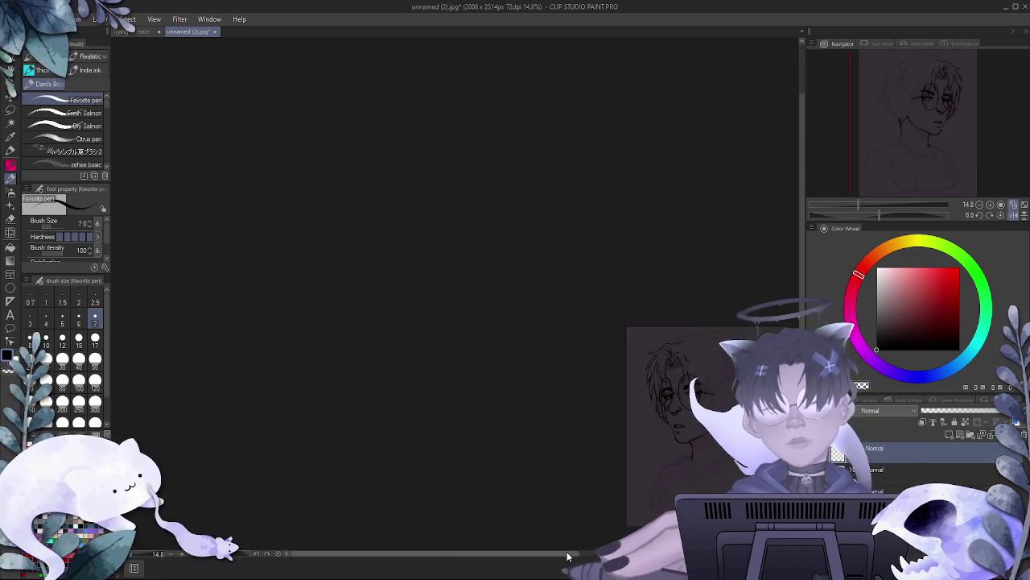
drag(569, 544, 661, 569)
scroll(577, 426, up, 6)
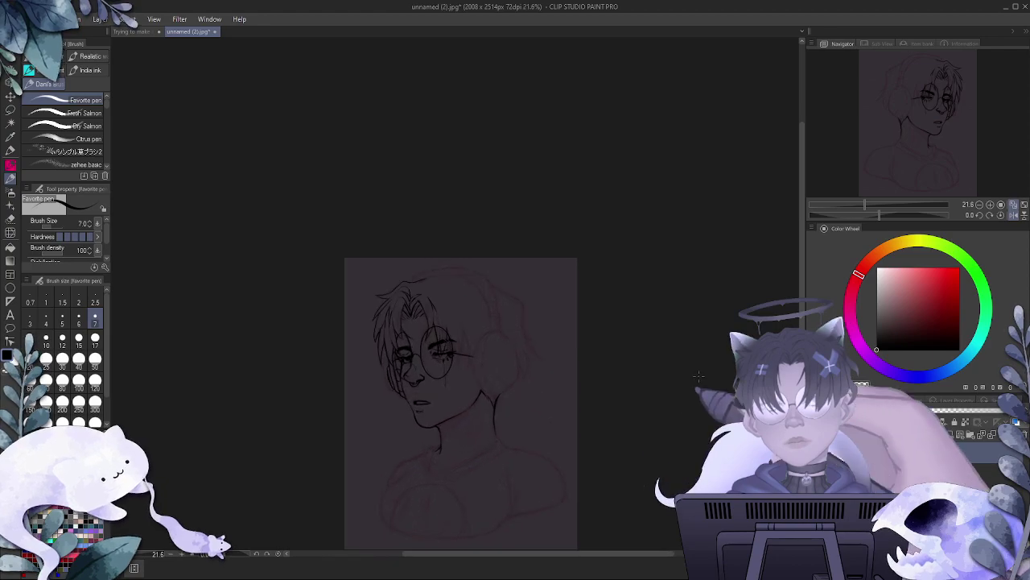
- Ink the pointed strands over the near temple and the long strand sweeping down toward them from the crown with the size 7 pen
drag(801, 224, 800, 273)
scroll(341, 137, up, 6)
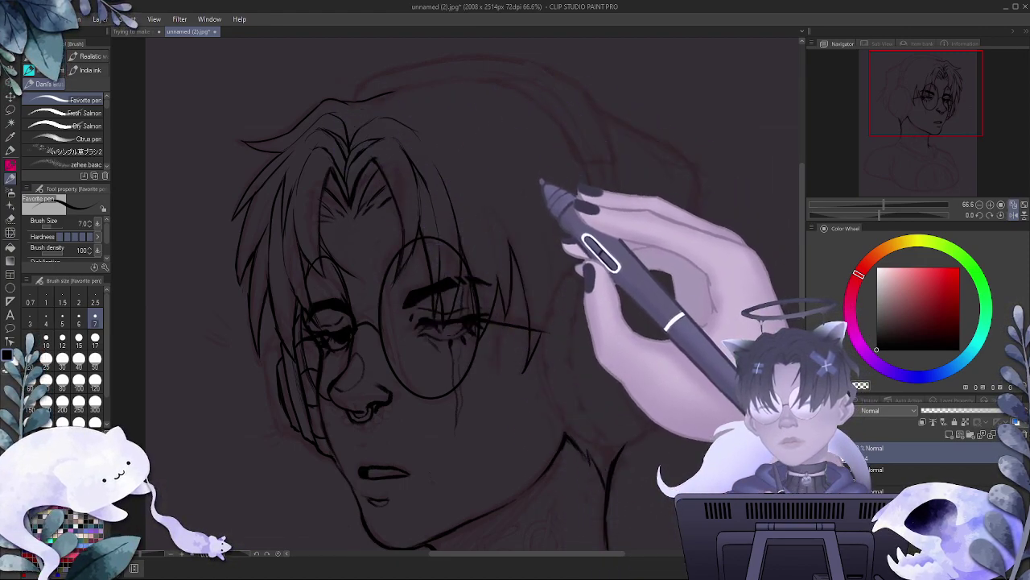
drag(507, 160, 549, 212)
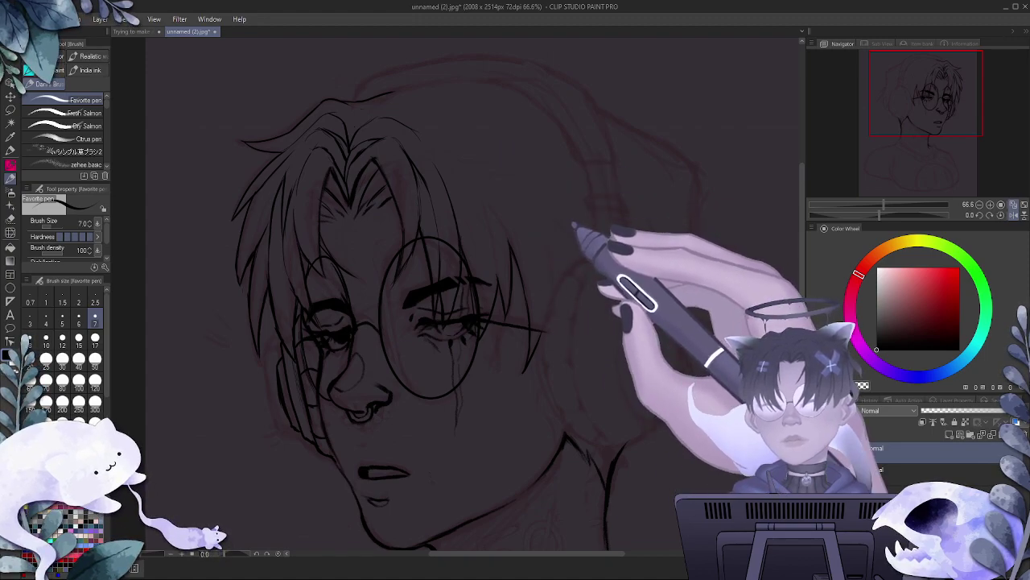
scroll(624, 242, down, 2)
scroll(600, 205, up, 3)
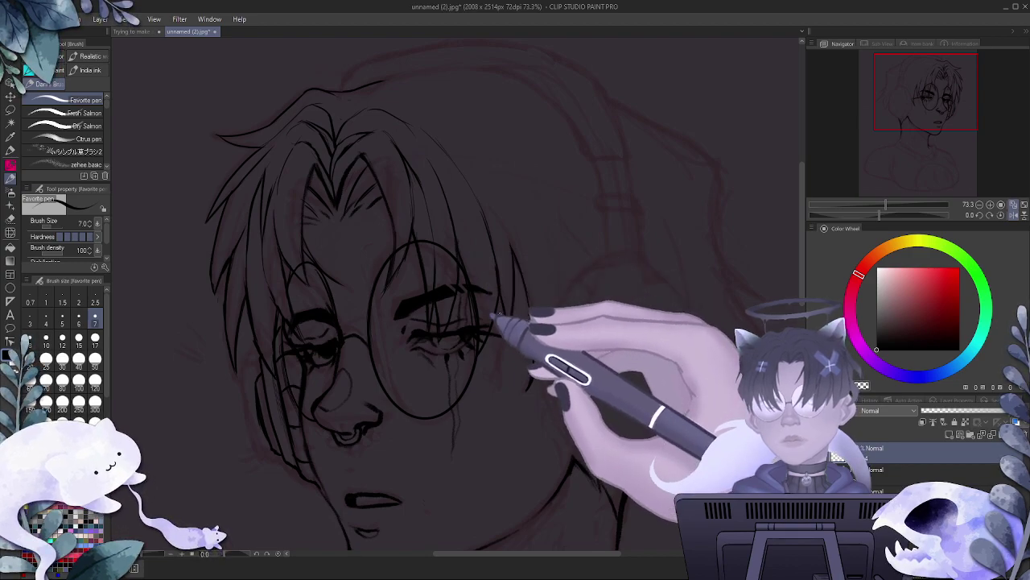
scroll(444, 175, down, 4)
scroll(467, 193, up, 2)
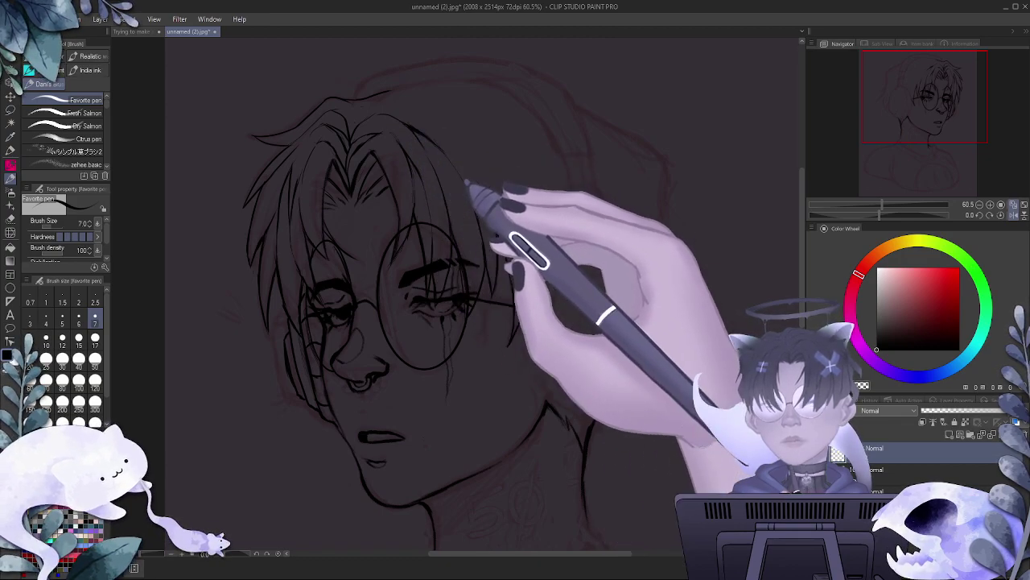
- Toggle the sketch layer and examine the inked hair, face and neck lines both close up and across the whole portrait
click(815, 475)
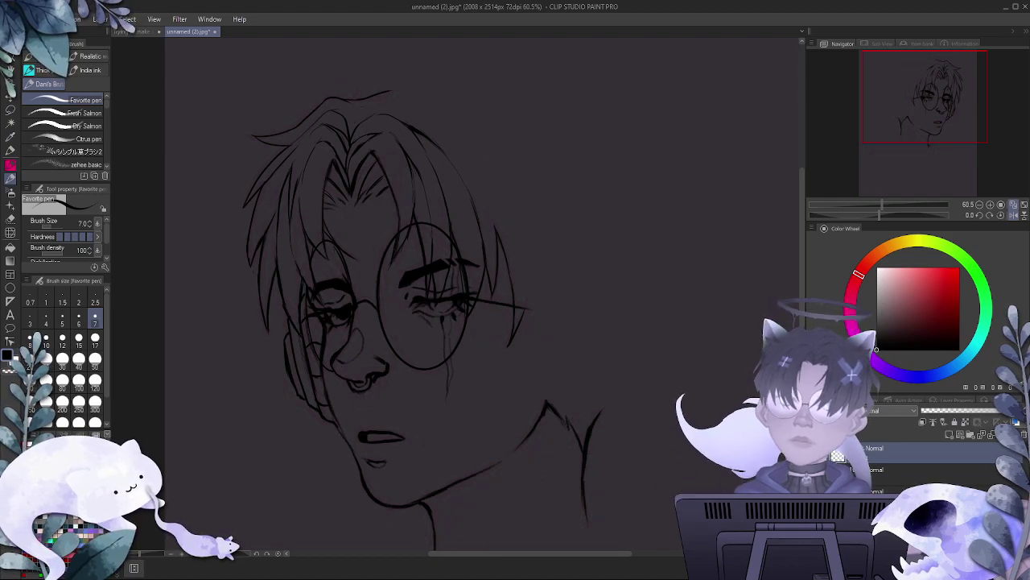
click(815, 473)
scroll(551, 281, down, 2)
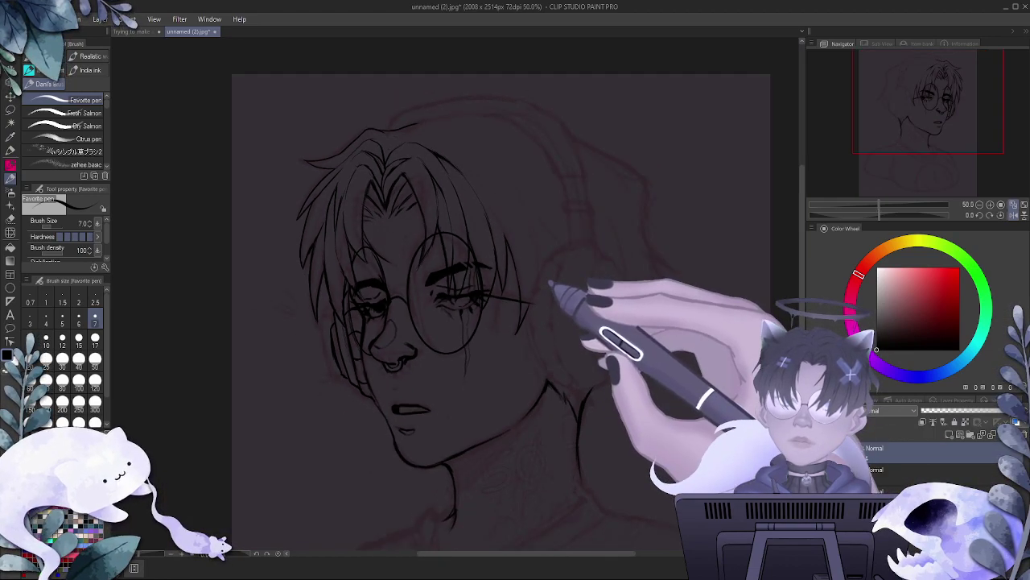
scroll(550, 282, down, 3)
scroll(564, 363, down, 2)
scroll(610, 367, down, 1)
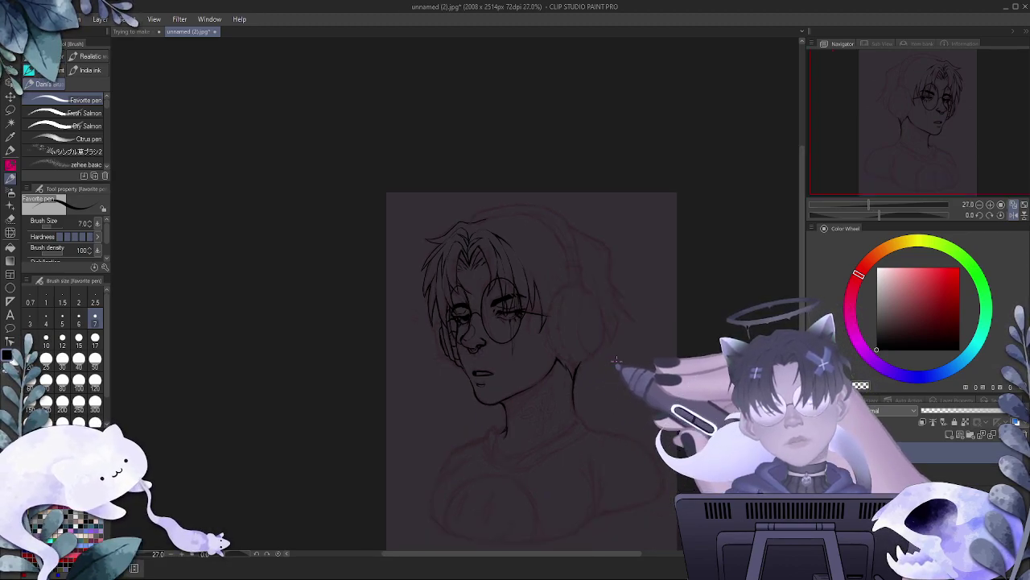
scroll(616, 360, up, 2)
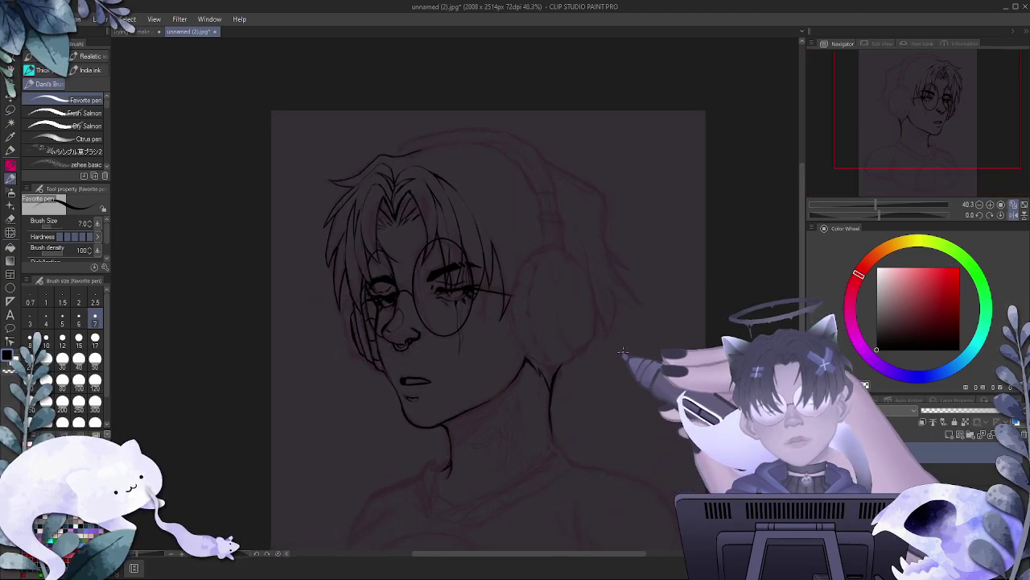
scroll(624, 352, down, 3)
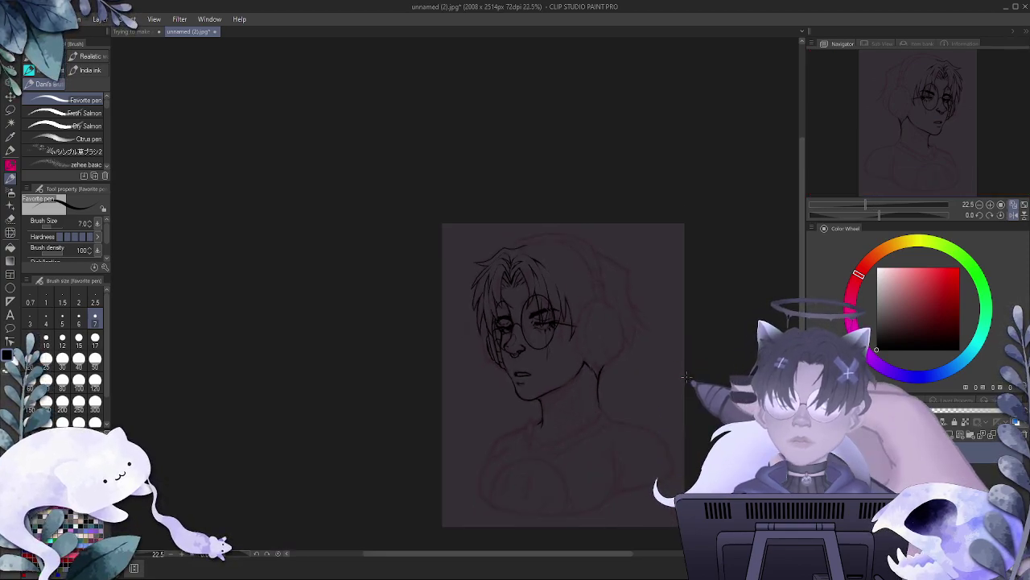
scroll(686, 377, down, 1)
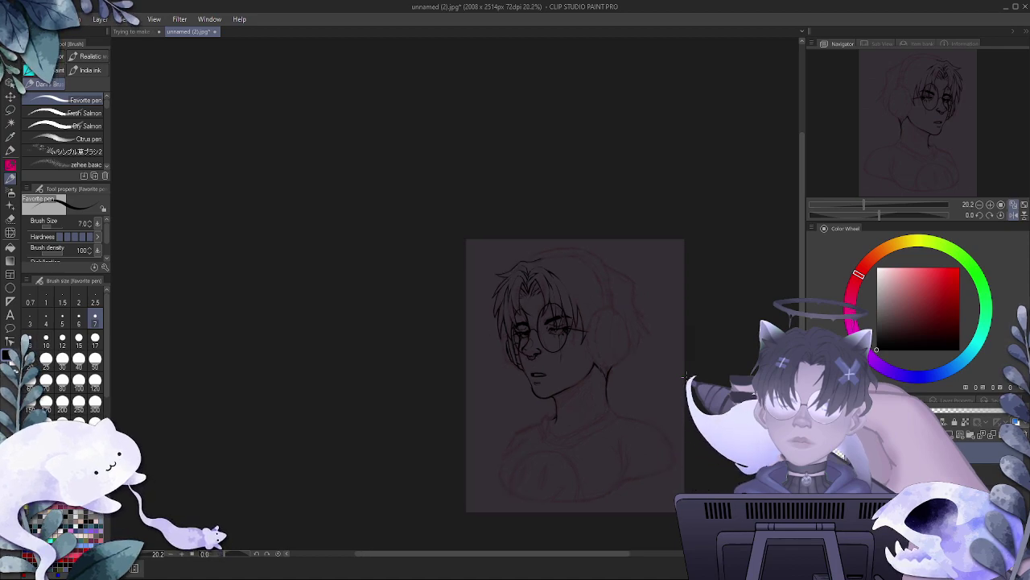
scroll(686, 377, up, 1)
scroll(576, 281, up, 3)
scroll(551, 354, down, 2)
scroll(550, 355, up, 4)
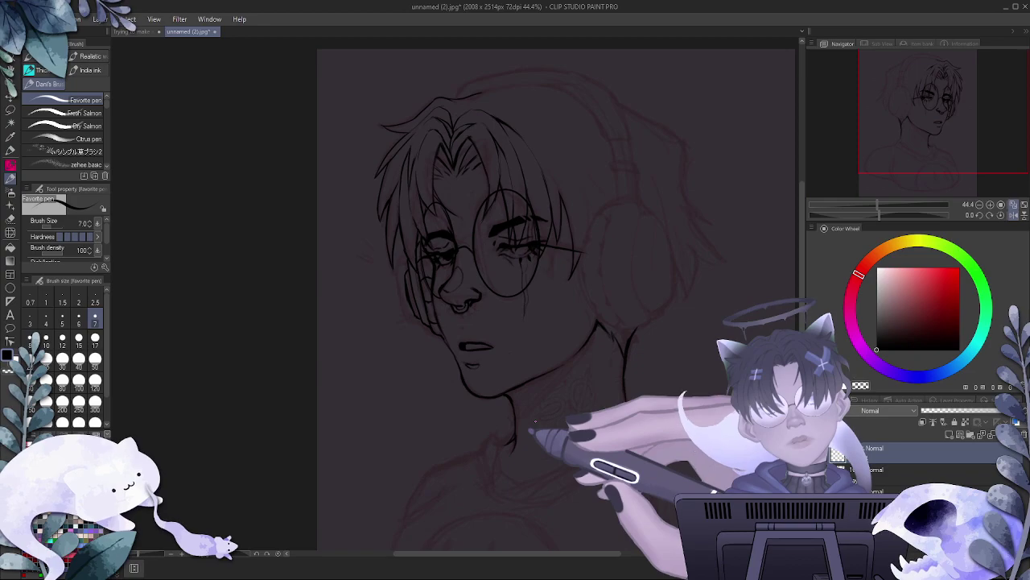
scroll(532, 411, up, 2)
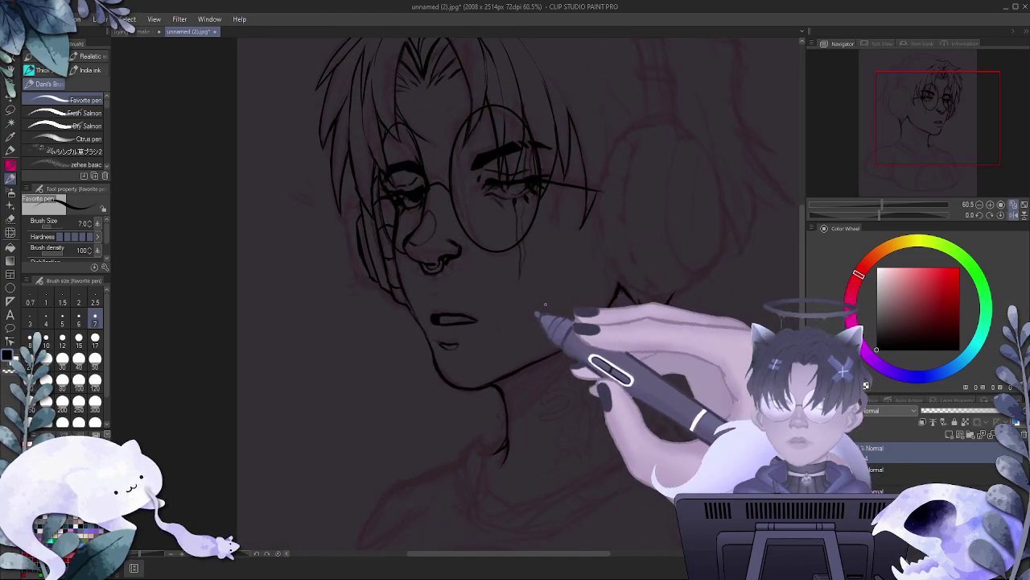
scroll(554, 278, down, 5)
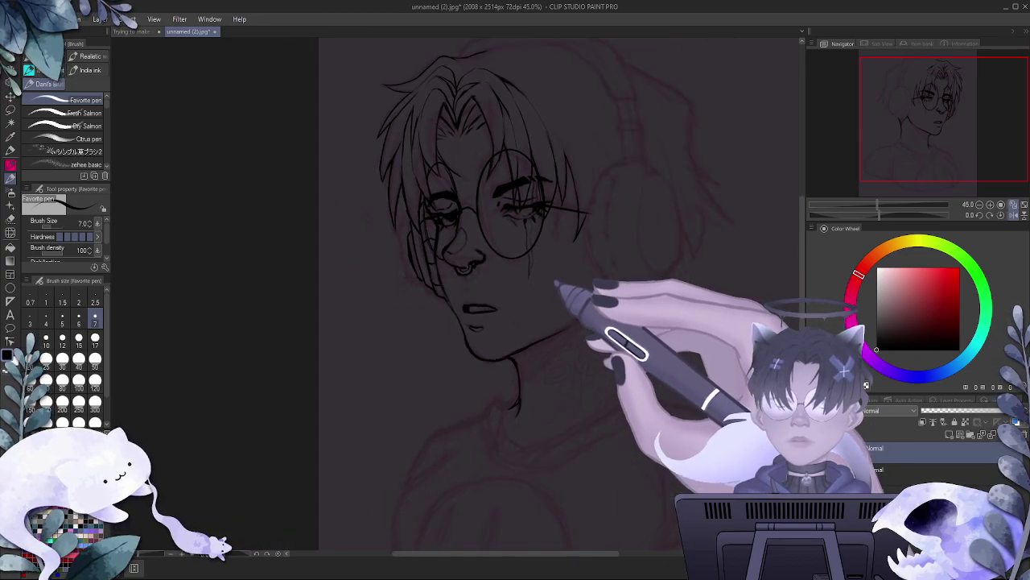
scroll(614, 378, up, 6)
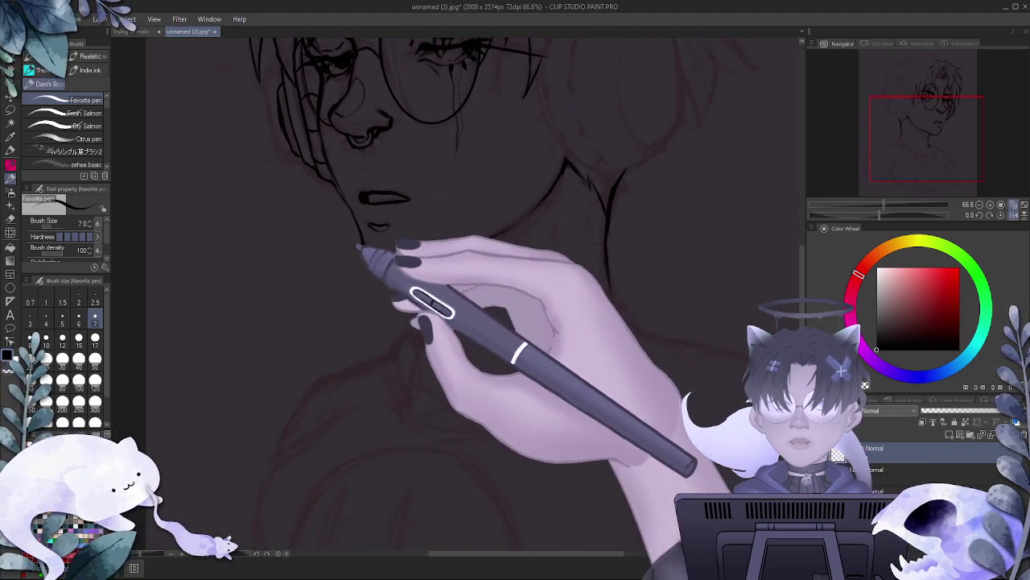
- Try to ink the tattoo digits 005 across the side of the neck with the size 7 pen
click(816, 473)
key(ctrl+)
scroll(410, 322, down, 5)
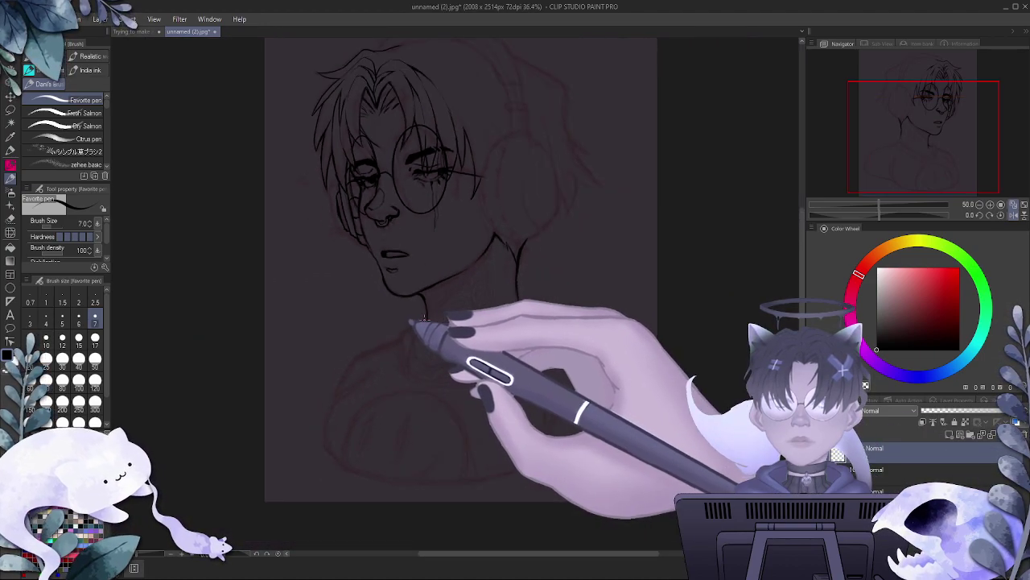
scroll(419, 356, up, 5)
scroll(461, 402, up, 2)
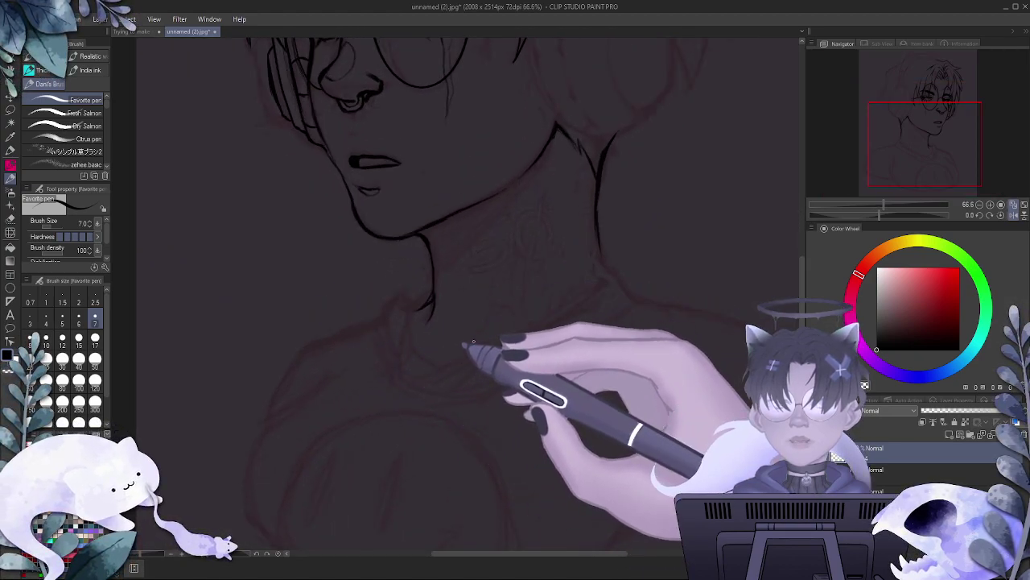
drag(578, 246, 591, 206)
key(ctrl+z)
drag(581, 245, 590, 201)
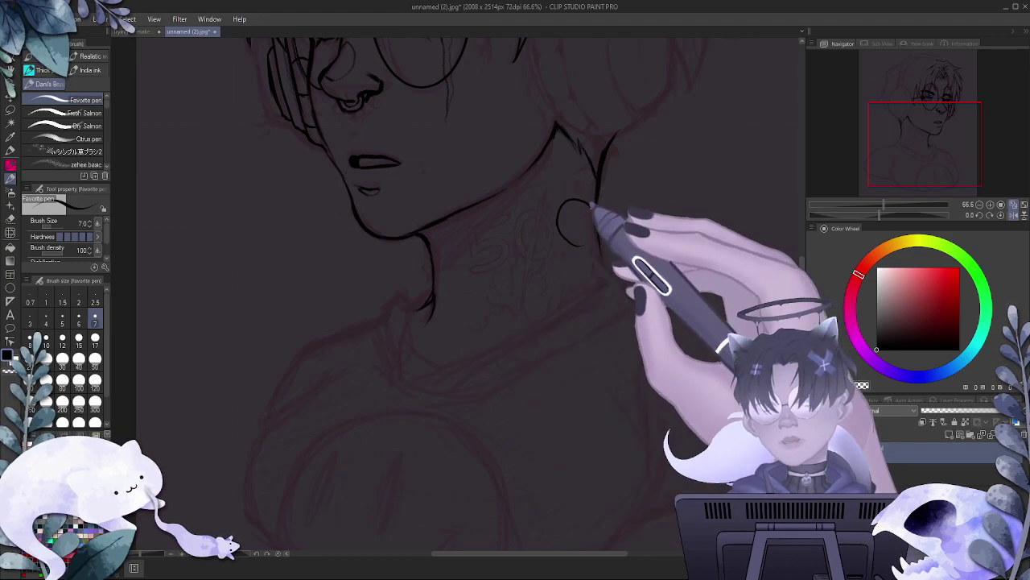
key(ctrl+z)
mouse_move(445, 270)
mouse_down()
mouse_move(453, 279)
mouse_move(487, 265)
mouse_up()
mouse_move(543, 202)
mouse_down()
mouse_move(520, 212)
mouse_move(512, 256)
mouse_up()
drag(524, 208, 544, 204)
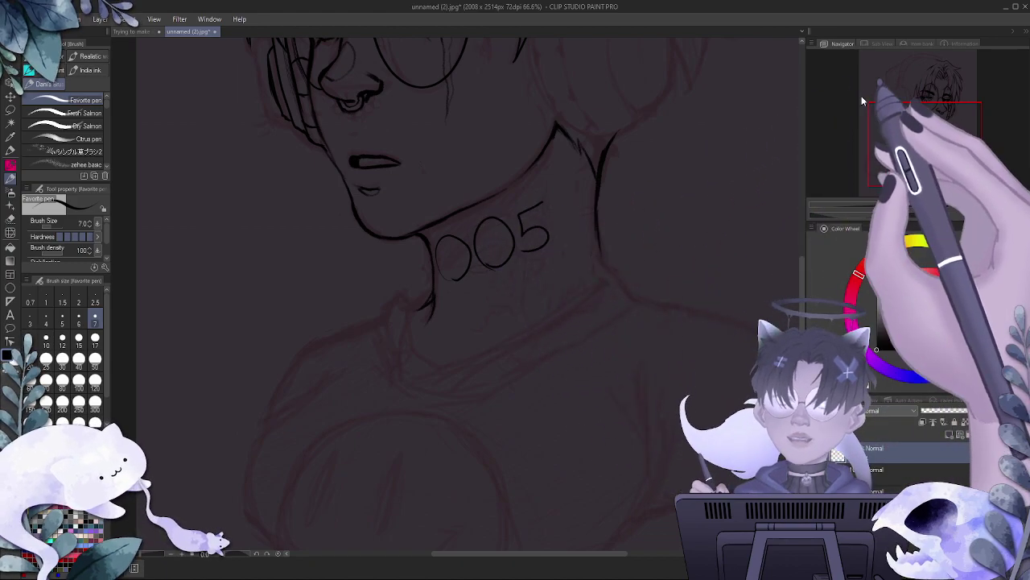
scroll(478, 153, down, 7)
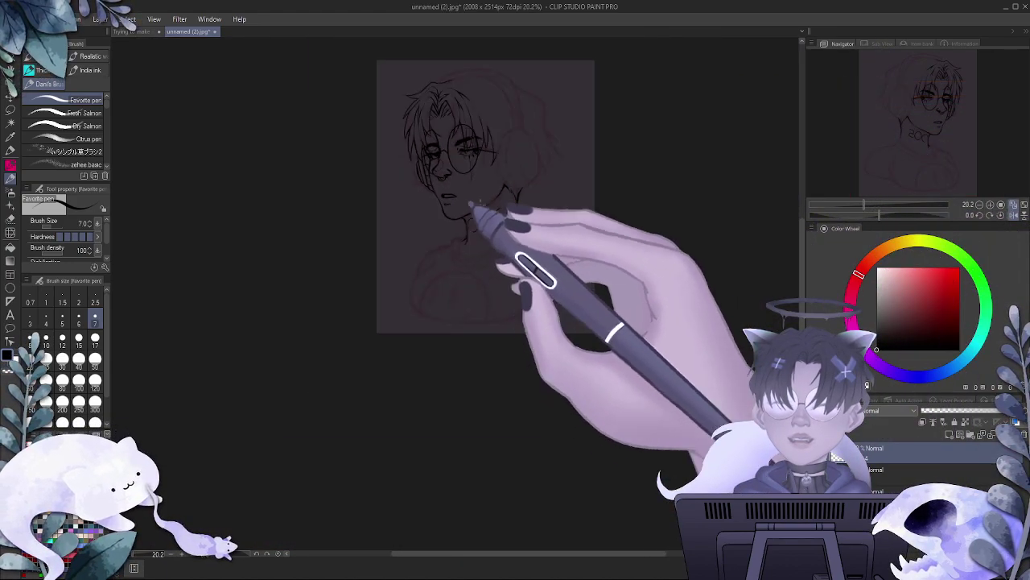
scroll(495, 141, up, 4)
scroll(492, 135, down, 3)
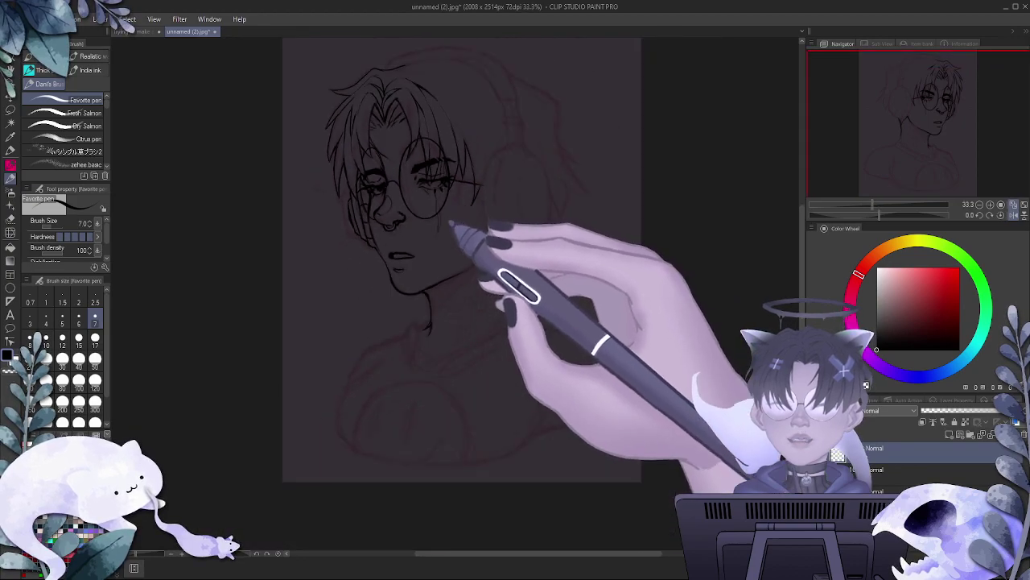
- Ink the shirt's neckline around the base of the neck with its pointed collar edges, tidying the strokes with the eraser
scroll(509, 363, up, 3)
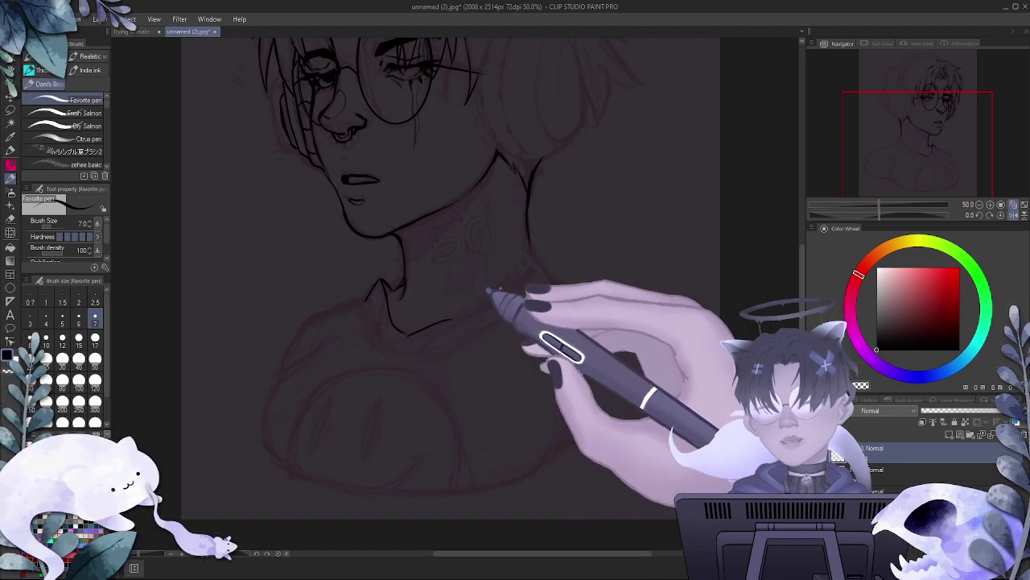
mouse_move(405, 334)
mouse_down()
mouse_move(490, 320)
mouse_move(460, 334)
mouse_move(440, 326)
mouse_move(525, 271)
mouse_up()
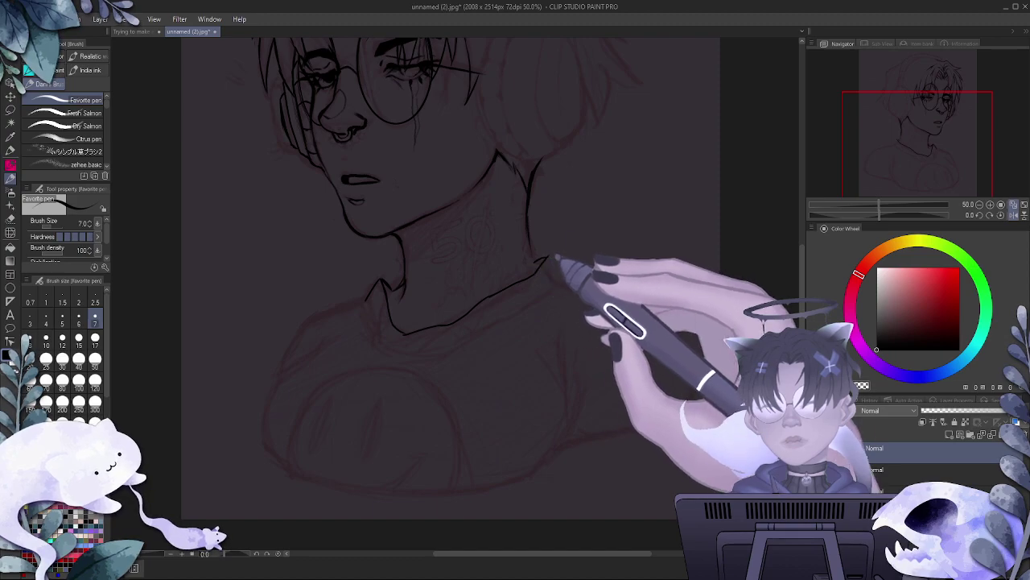
key(e)
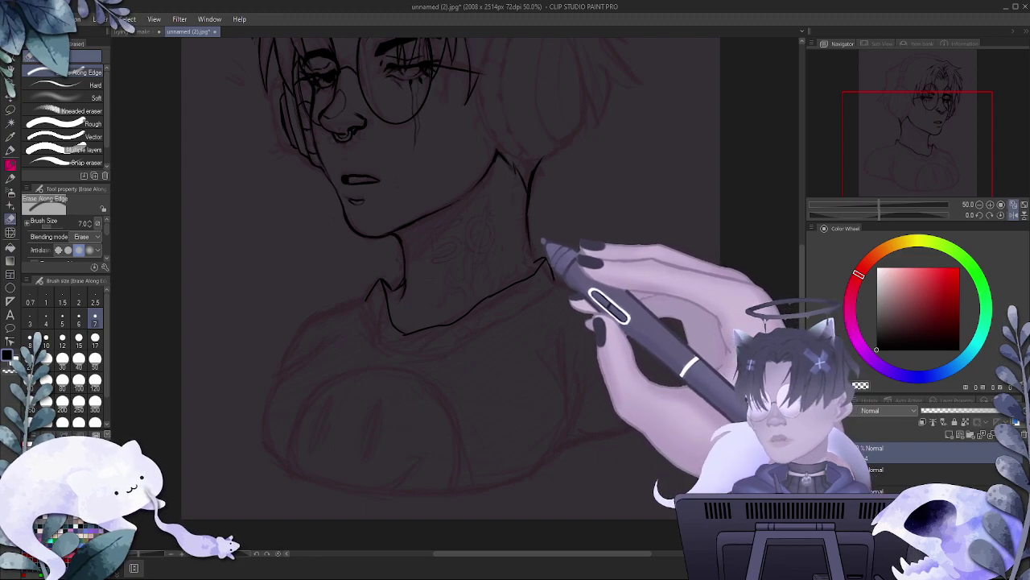
key(p)
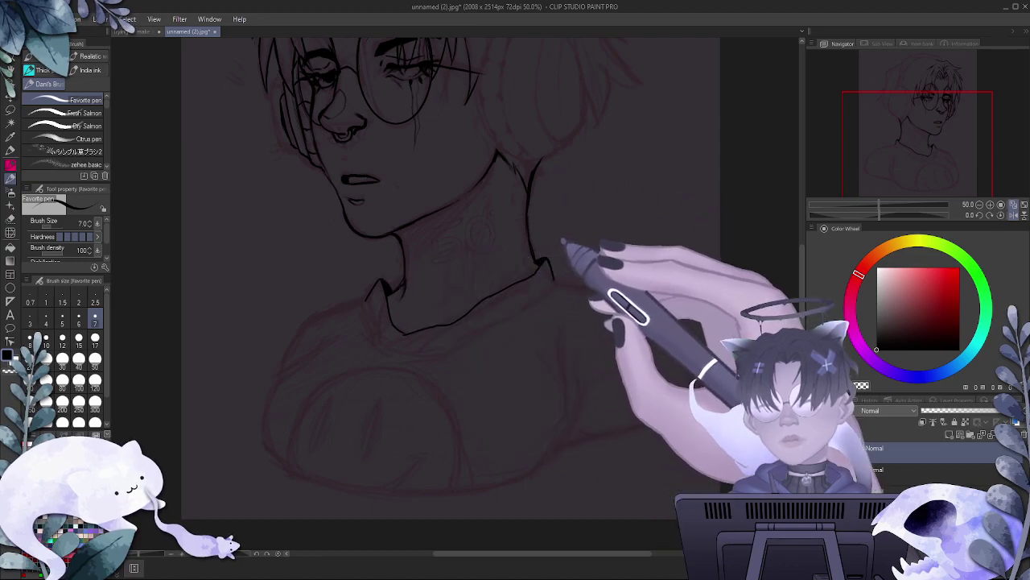
- Ink the curved arm and armhole line below the far shoulder, redoing the stroke until it follows the sketch
scroll(567, 246, down, 8)
scroll(600, 352, up, 4)
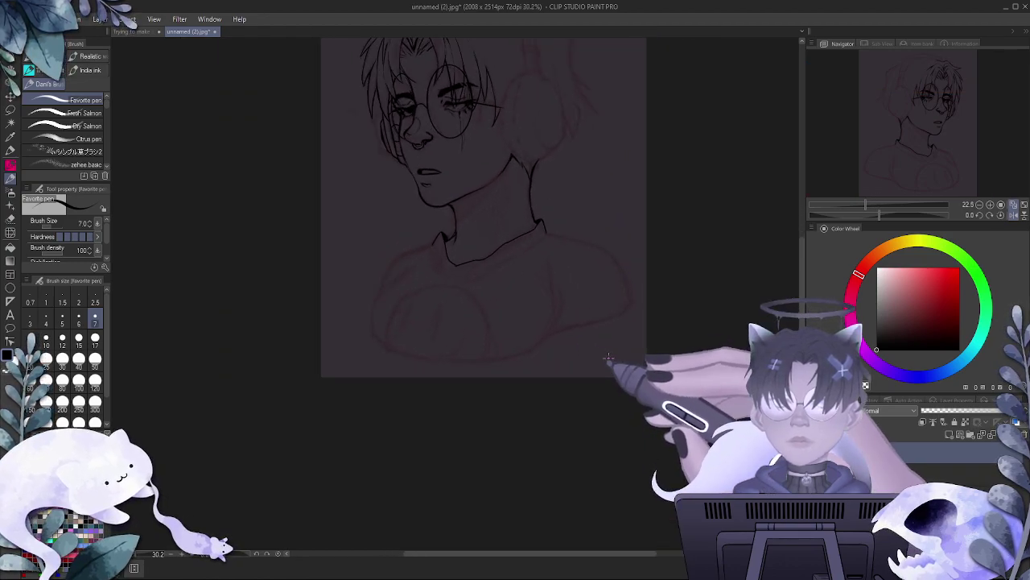
scroll(515, 342, down, 6)
scroll(479, 254, up, 7)
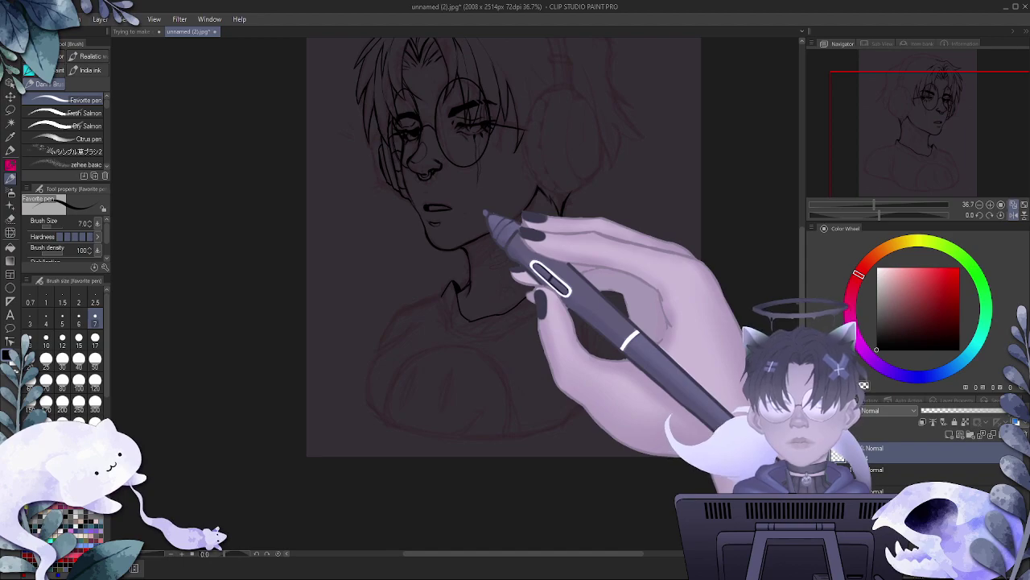
drag(369, 380, 400, 330)
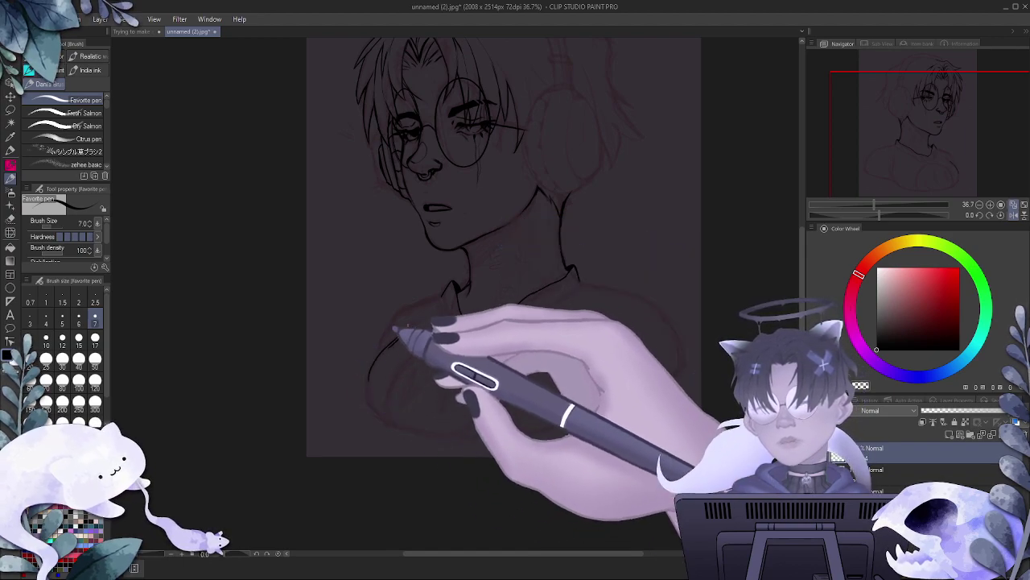
key(ctrl+z)
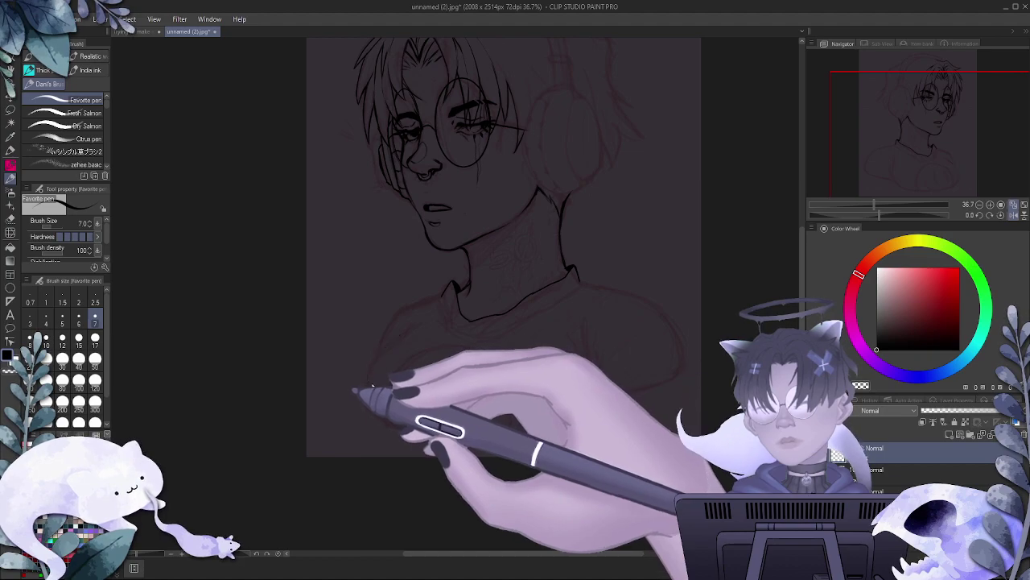
drag(369, 378, 413, 334)
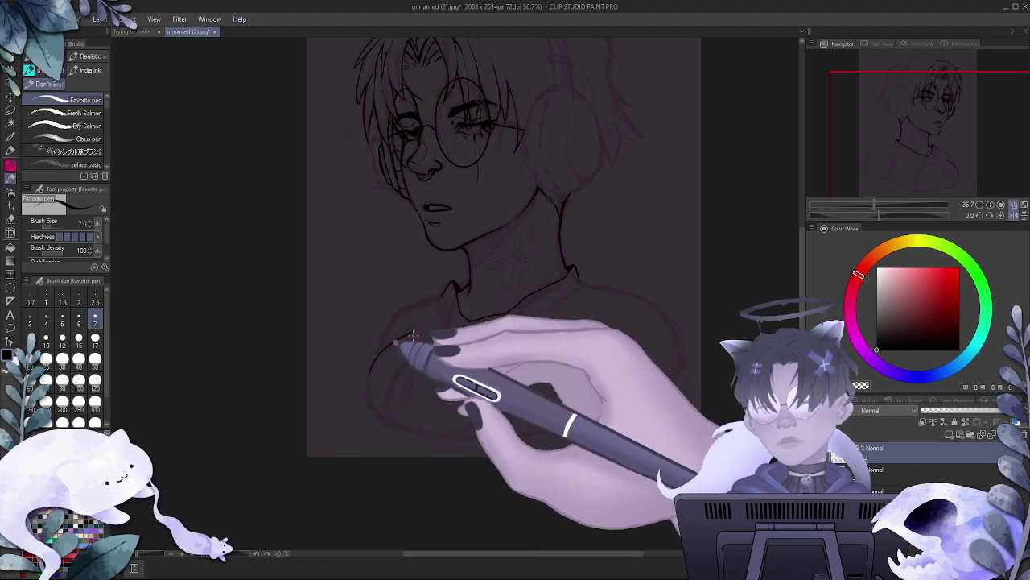
key(ctrl+z)
drag(369, 385, 431, 299)
key(ctrl+z)
drag(369, 387, 391, 338)
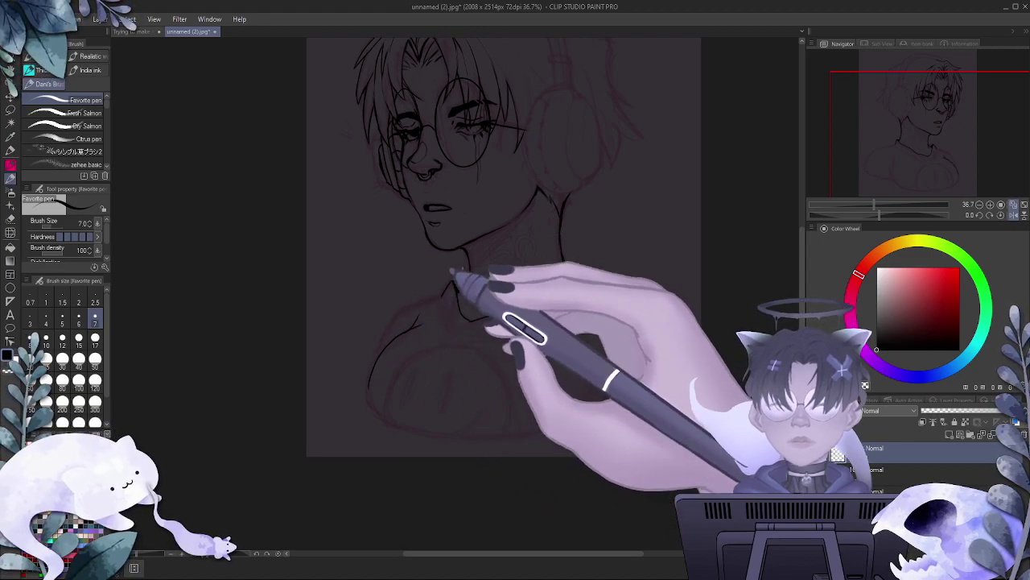
- Ink the near armpit fold that separates the upper arm from the chest, with a short crease at its upper end
scroll(483, 296, down, 4)
scroll(612, 350, up, 7)
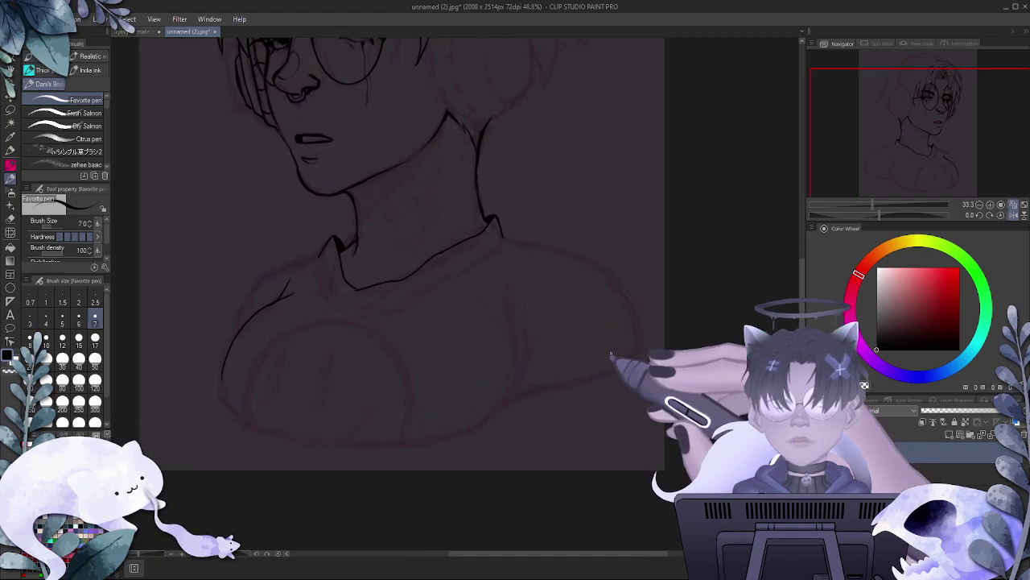
drag(506, 402, 533, 295)
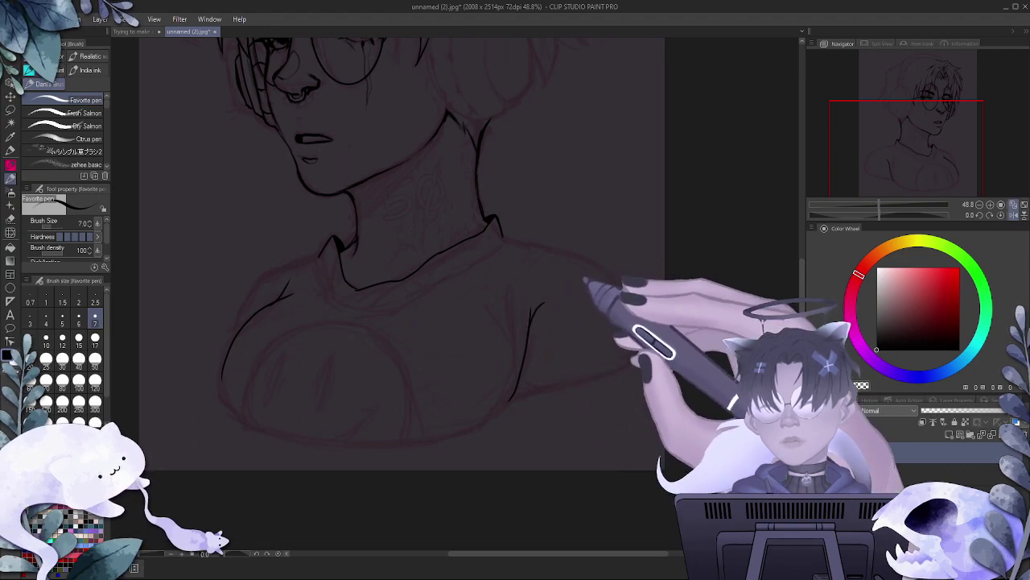
- Ink the collar's lower edge and both shoulder outlines, and start the near arm's lower edge at the armpit fold
scroll(403, 253, down, 3)
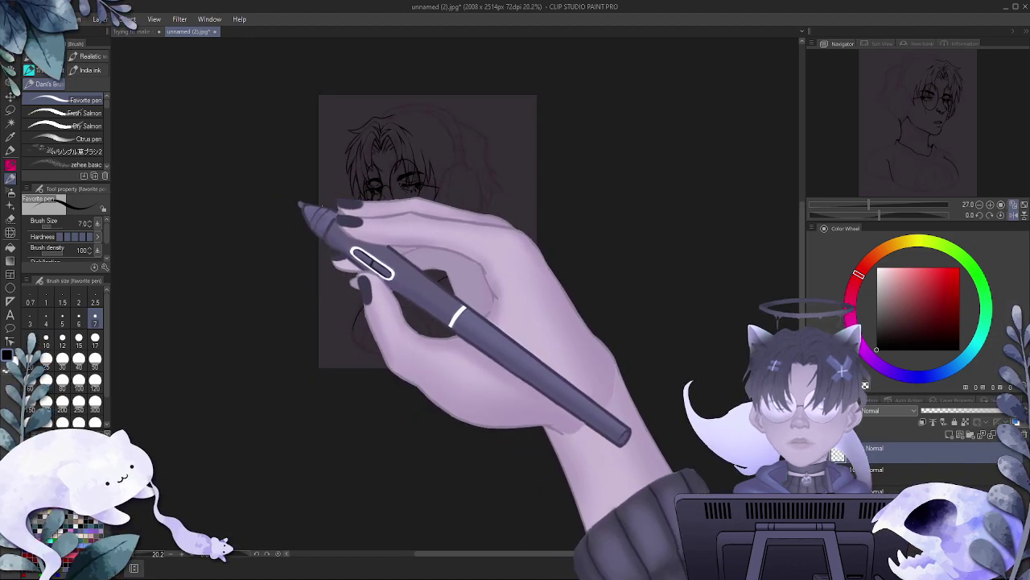
scroll(436, 136, up, 1)
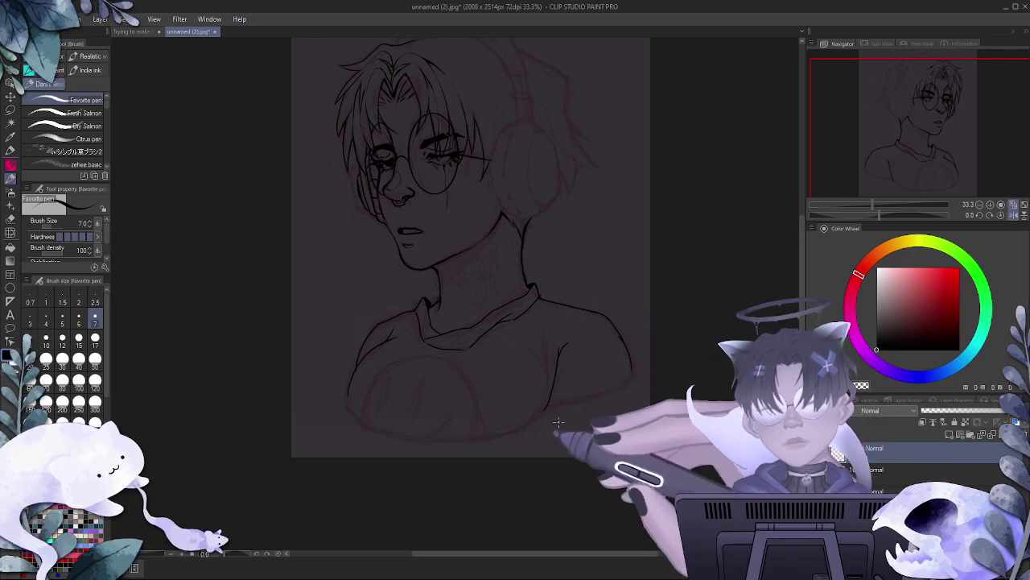
drag(546, 412, 585, 398)
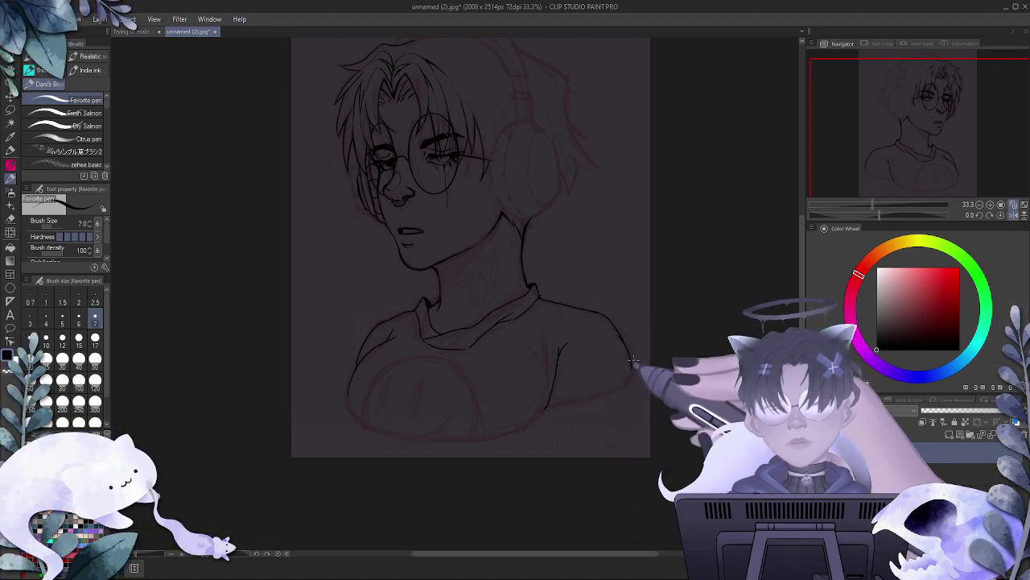
- Ink the near arm's lower edge from the armpit fold around to the outer shoulder curve
scroll(633, 360, up, 1)
scroll(490, 226, down, 4)
scroll(425, 234, up, 5)
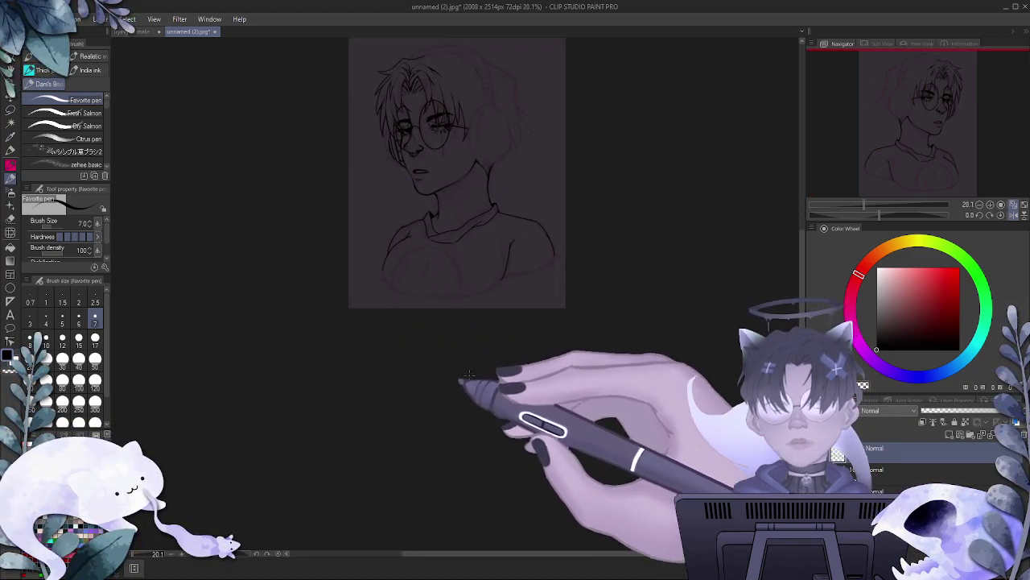
scroll(550, 211, up, 3)
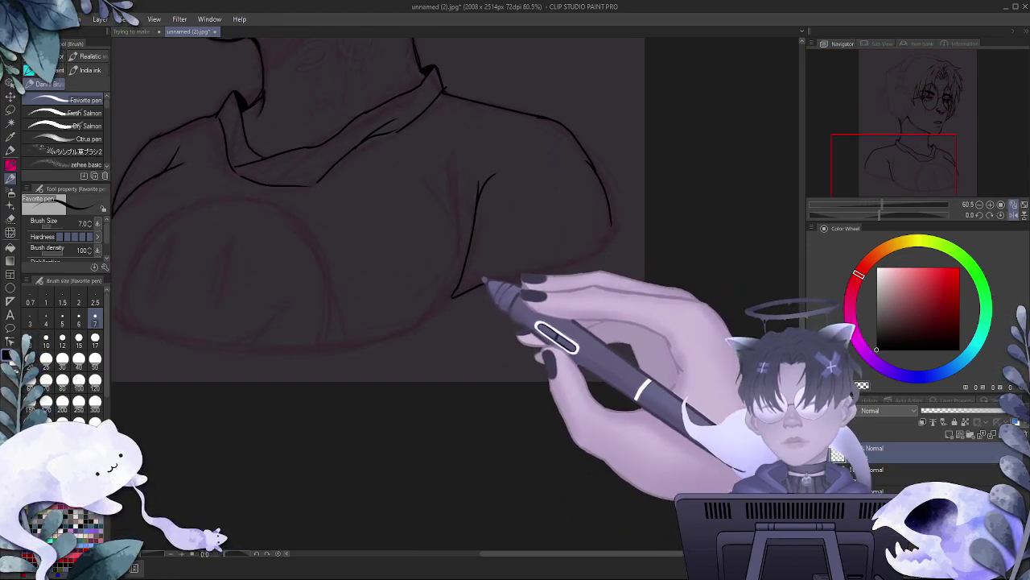
drag(455, 296, 538, 273)
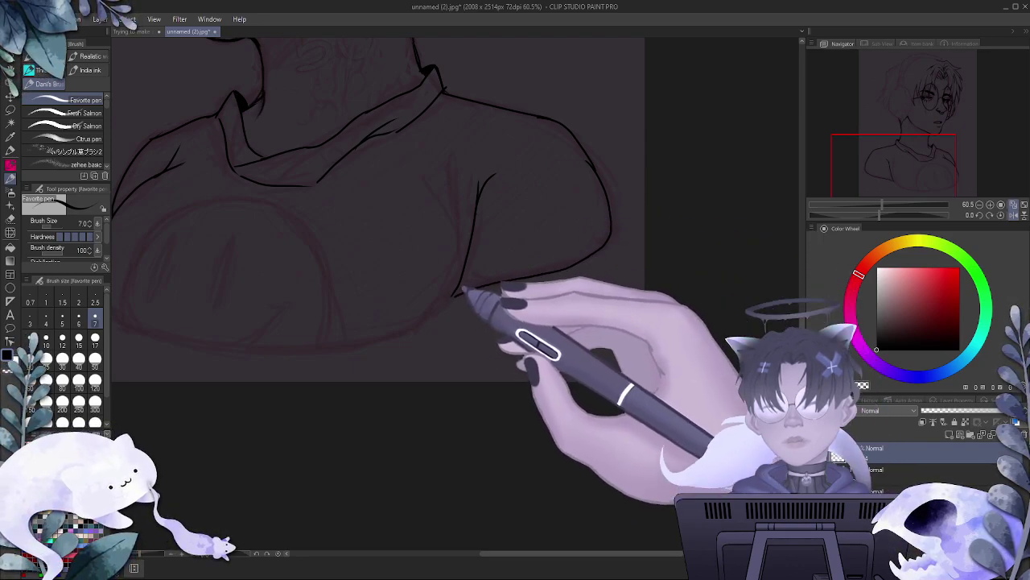
- Clean up the near shoulder's outer outline with the eraser and smooth it with the size 7 pen
scroll(418, 316, down, 4)
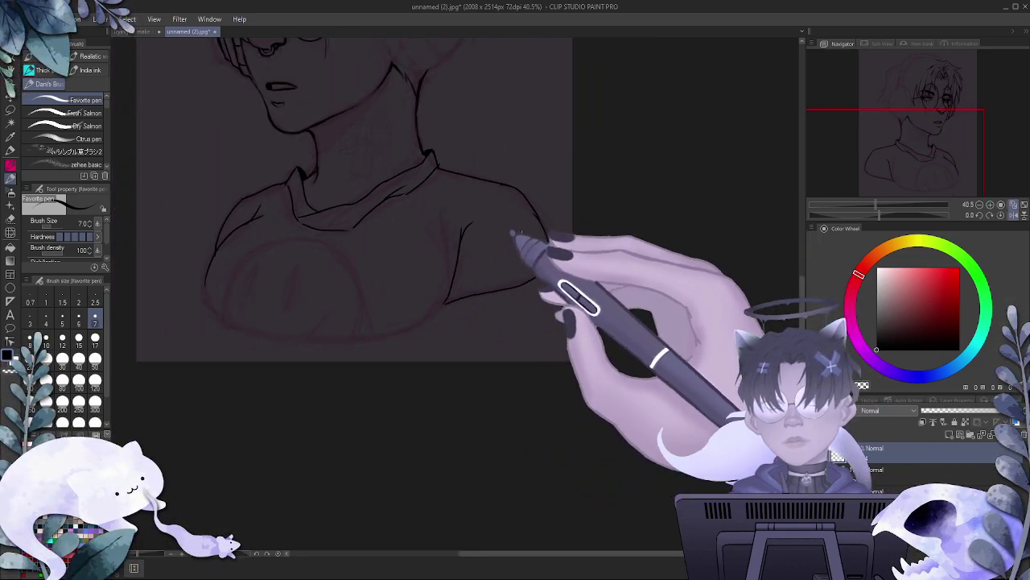
scroll(513, 232, up, 2)
key(e)
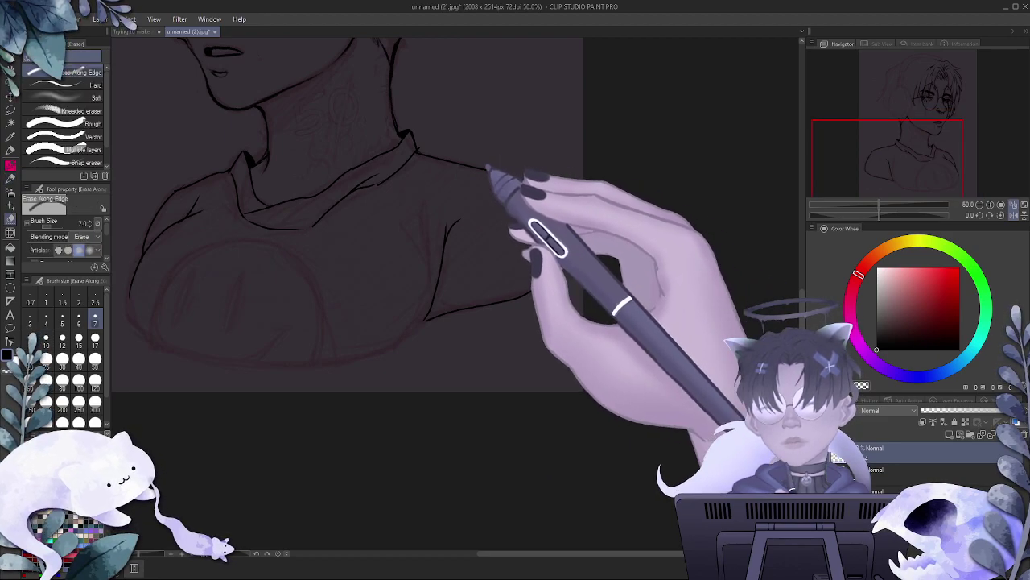
key(p)
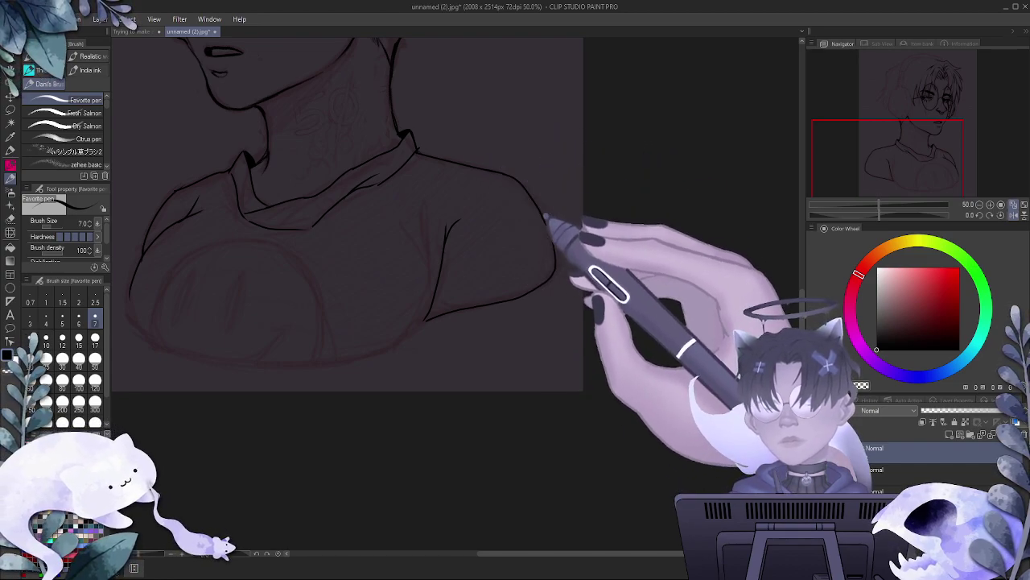
- Rotate the canvas to about 68 degrees and ink the long curve closing the bottom of the torso up to the armpit fold
scroll(537, 266, down, 3)
scroll(563, 189, up, 1)
scroll(554, 250, down, 1)
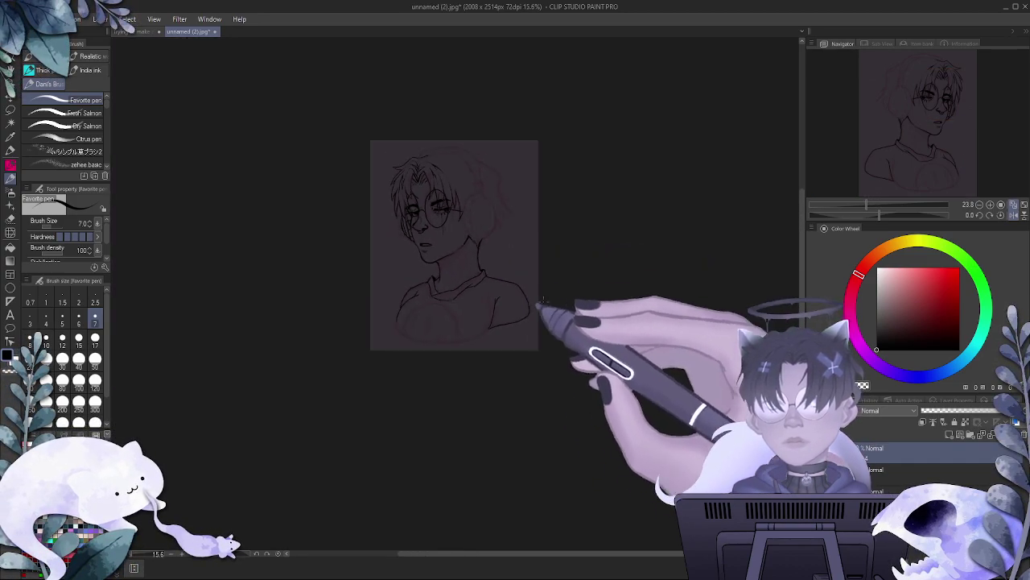
scroll(522, 332, up, 2)
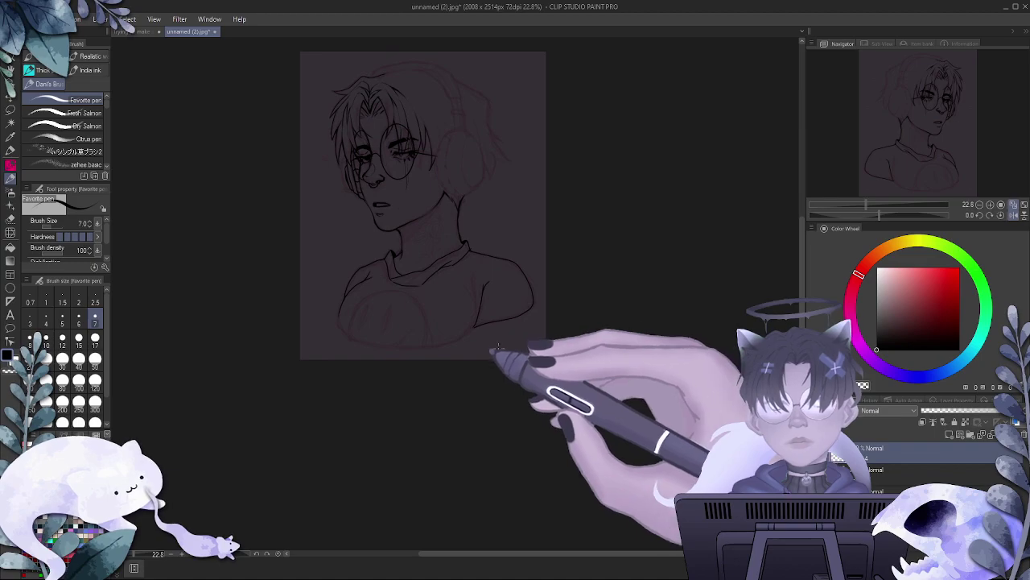
click(980, 214)
click(979, 214)
click(980, 214)
click(991, 215)
click(990, 215)
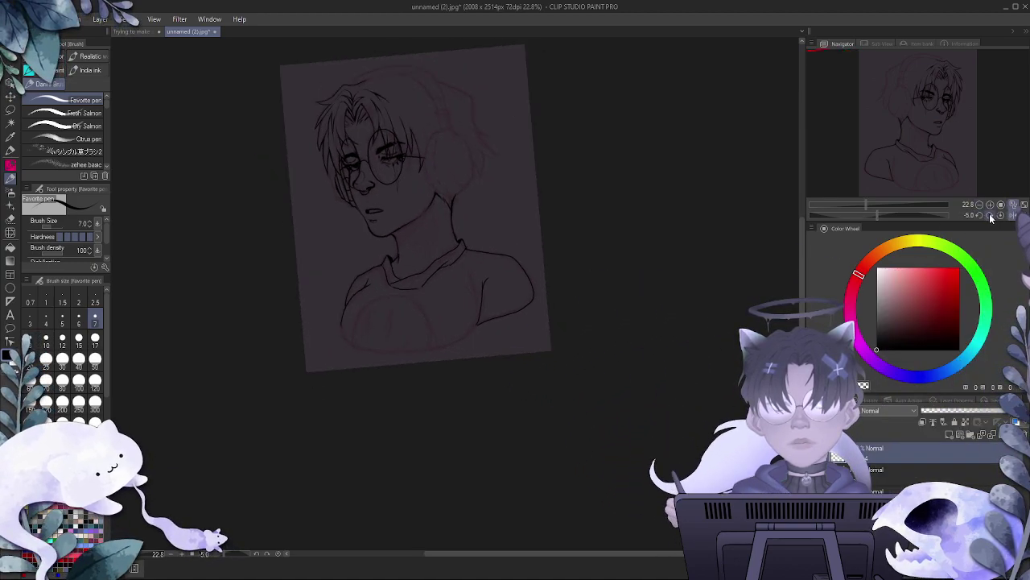
click(990, 215)
drag(901, 215, 905, 213)
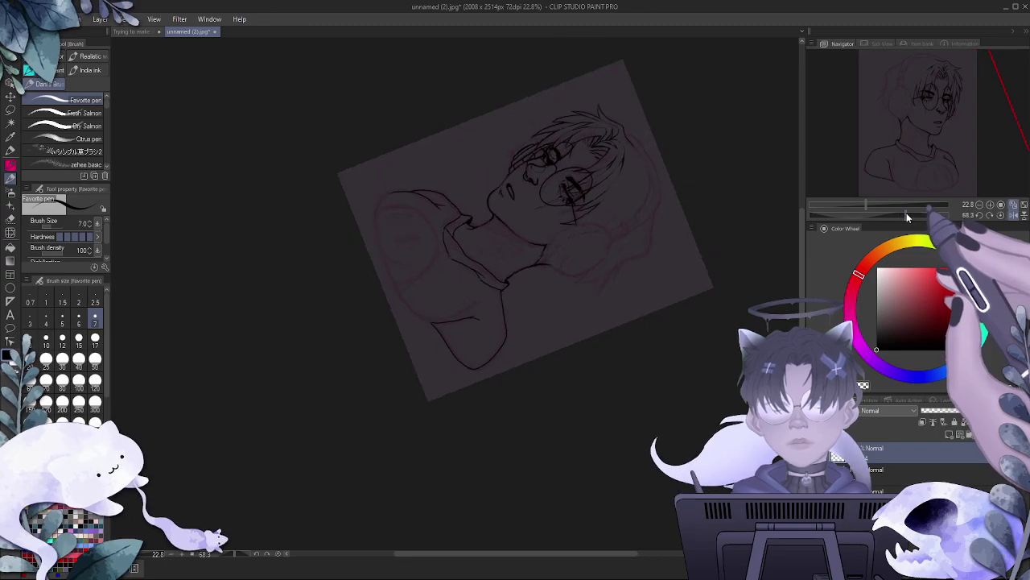
mouse_move(382, 197)
mouse_down()
mouse_move(387, 269)
mouse_move(405, 302)
mouse_move(437, 324)
mouse_up()
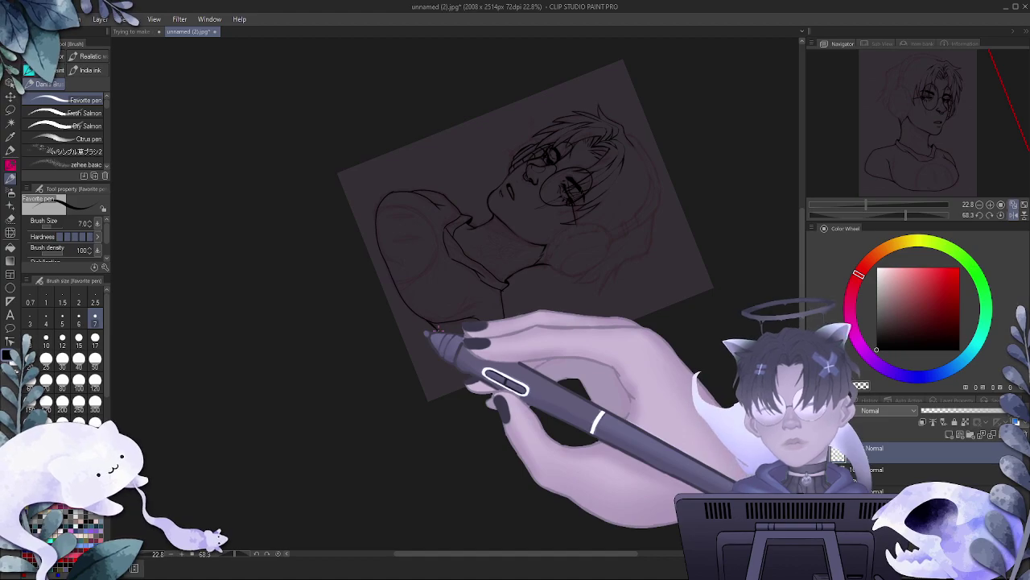
- Reset the canvas rotation and thicken the bust outline where the far arm curves into the bottom edge
scroll(429, 232, up, 2)
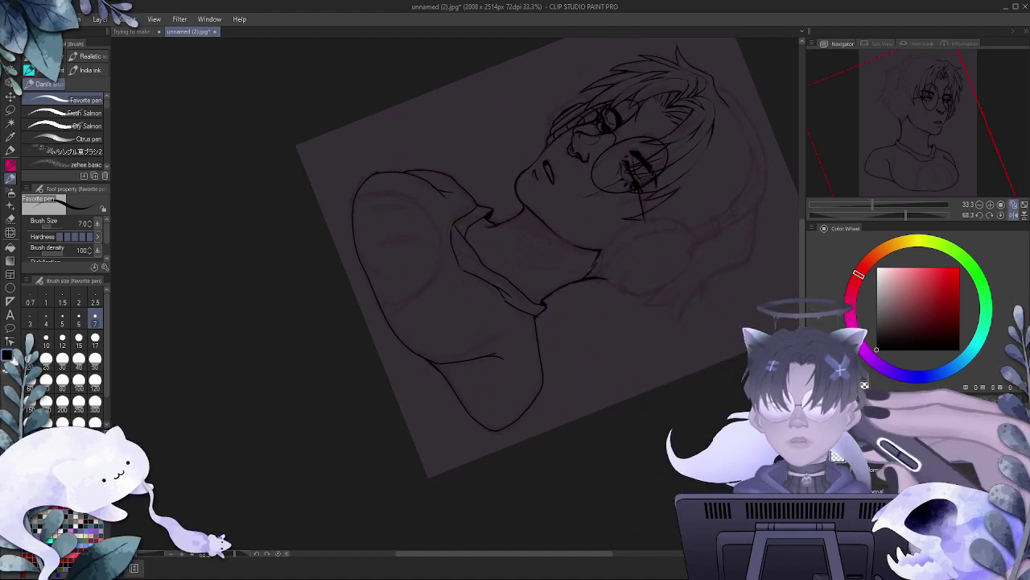
click(1001, 213)
scroll(417, 414, up, 2)
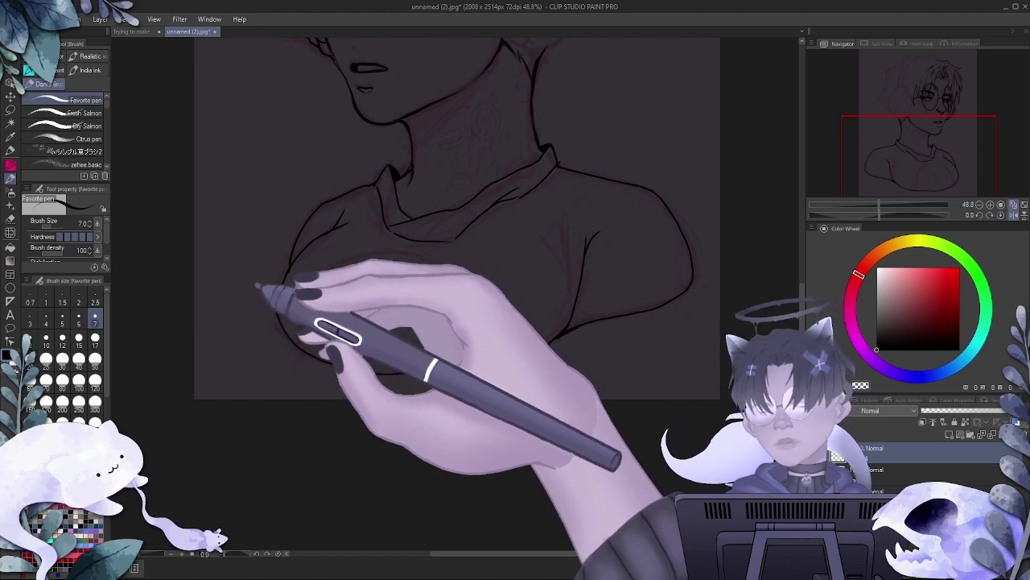
mouse_move(281, 286)
mouse_down()
mouse_move(278, 319)
mouse_move(290, 337)
mouse_up()
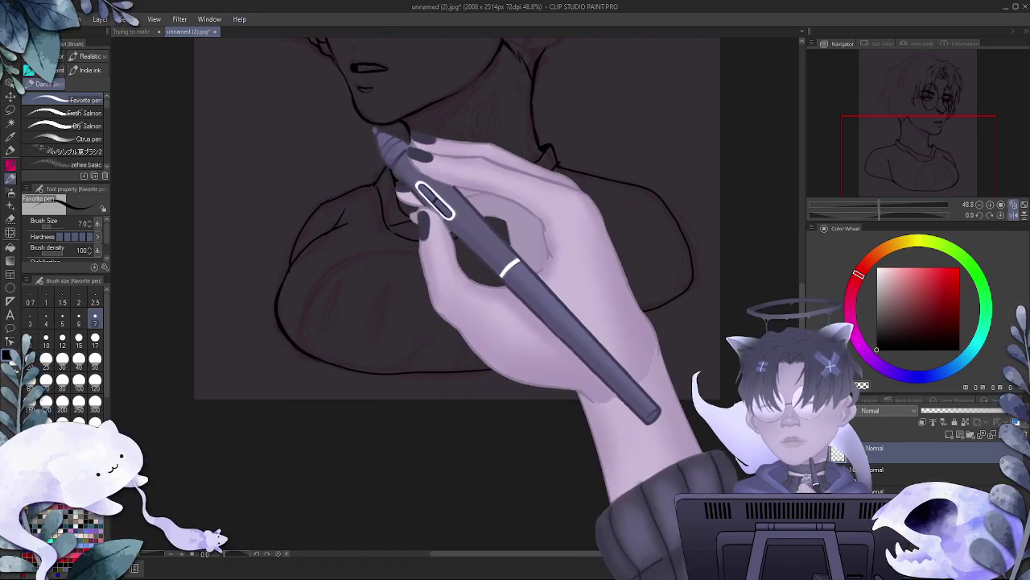
- Clean up the neck and collar line art with the eraser, and return to the size 7 Favorite pen
key(e)
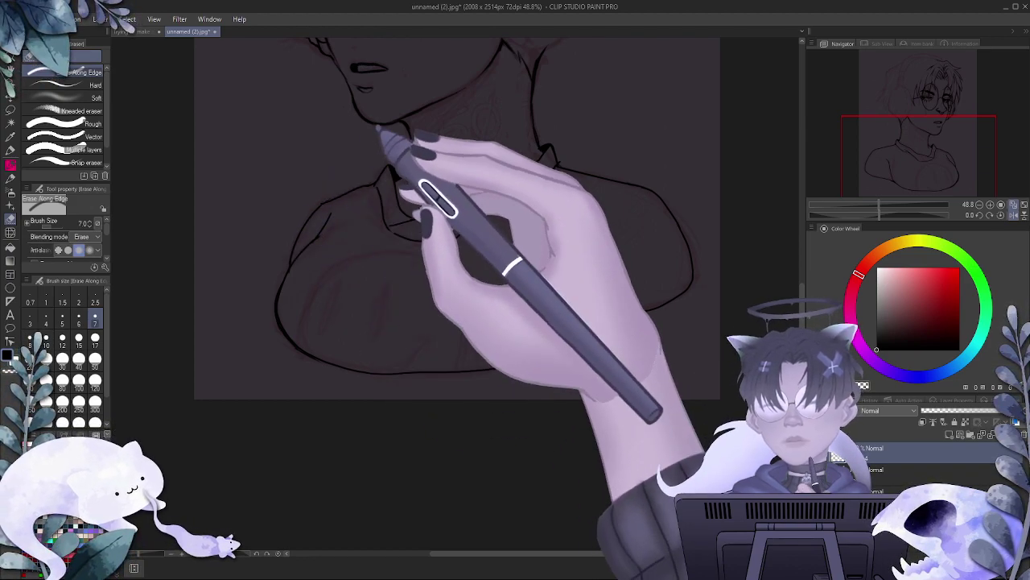
key(p)
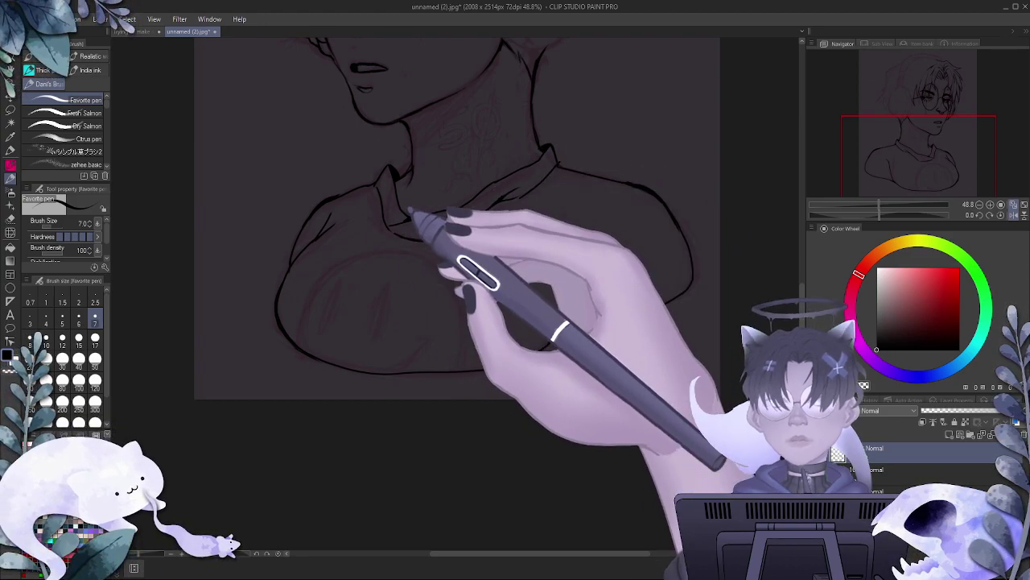
- Hide the sketch and flip the canvas horizontally back and forth to check the proportions of the whole line art
scroll(444, 222, down, 10)
scroll(461, 129, up, 3)
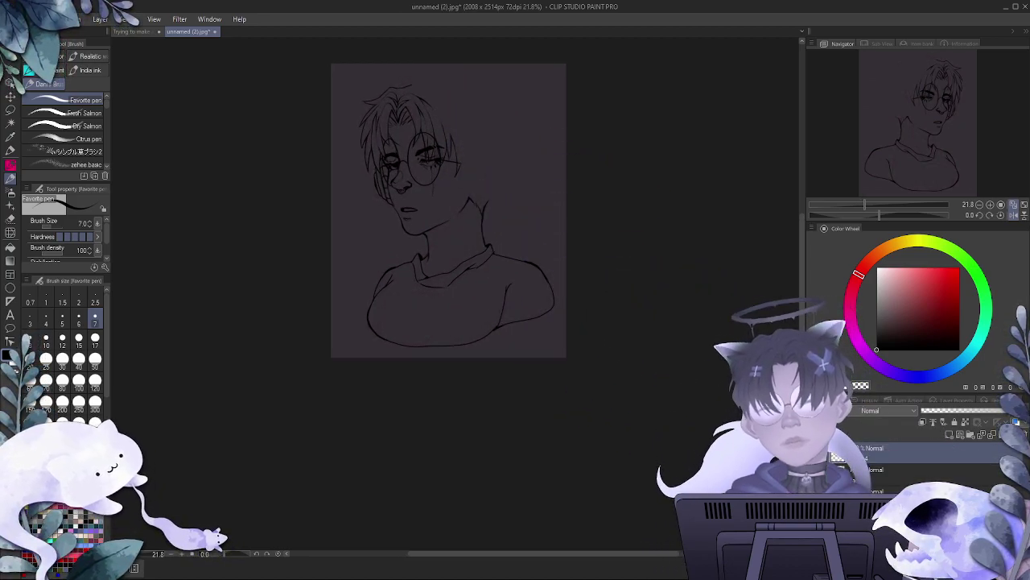
click(1018, 215)
click(1017, 216)
click(1018, 216)
click(1017, 216)
click(1017, 216)
click(1017, 215)
click(1018, 216)
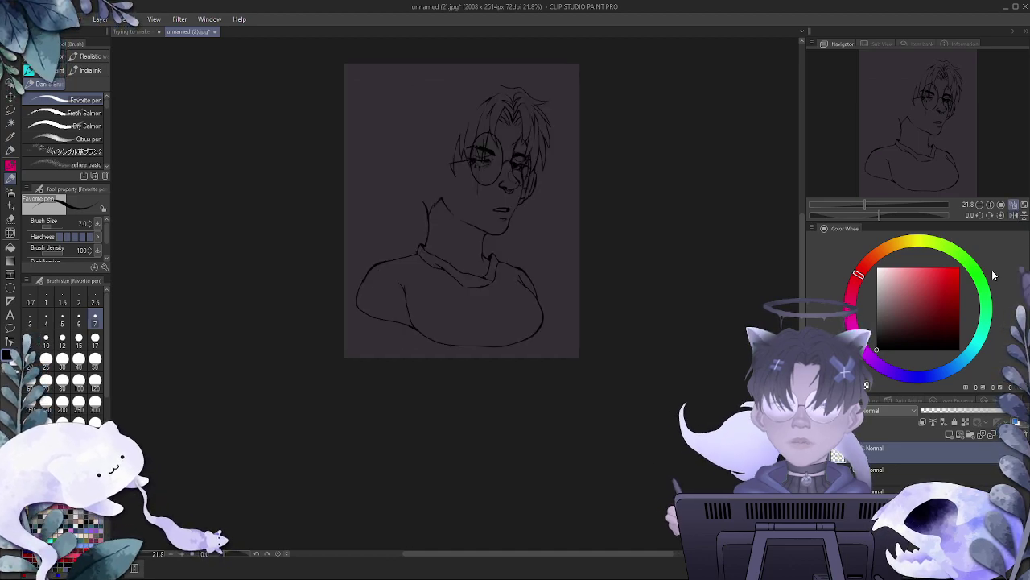
click(1016, 216)
click(1016, 216)
click(1016, 216)
click(1016, 216)
click(1016, 216)
click(1016, 216)
click(1016, 216)
click(1016, 215)
scroll(465, 138, up, 5)
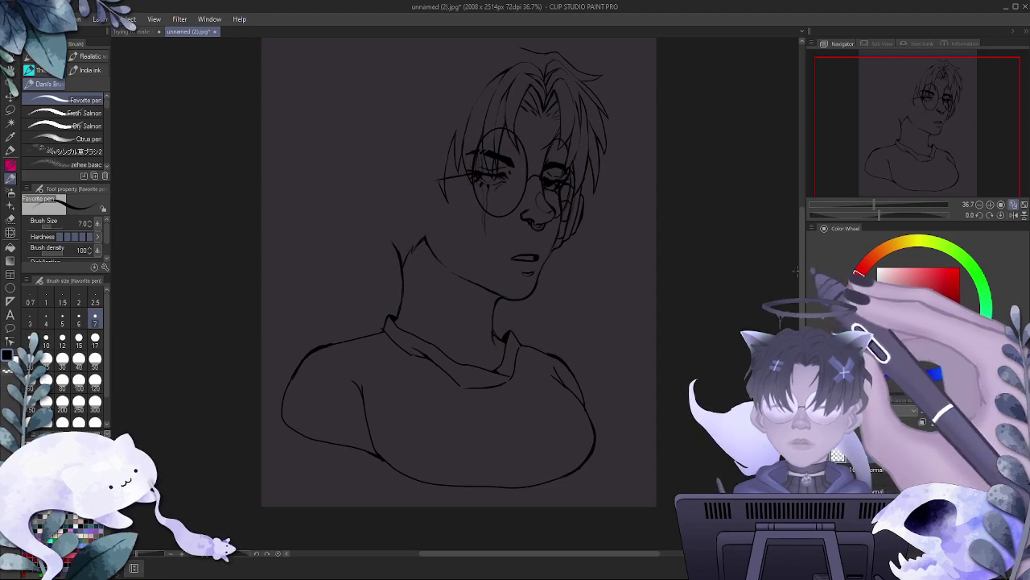
- Show the sketch again and compare it with the line art in both mirrored views
drag(801, 277, 802, 274)
scroll(801, 273, up, 2)
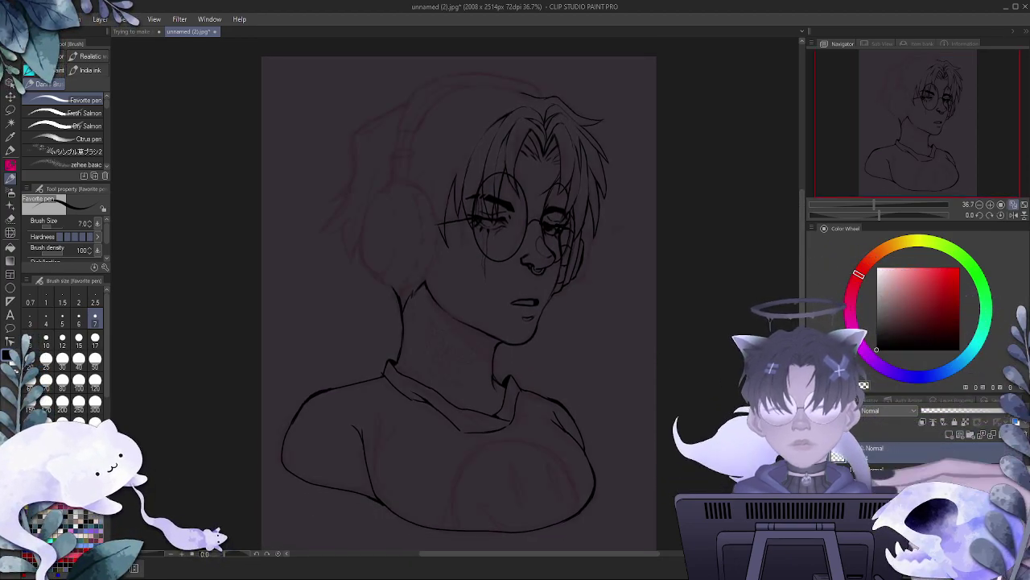
click(1016, 215)
click(1016, 215)
click(1017, 215)
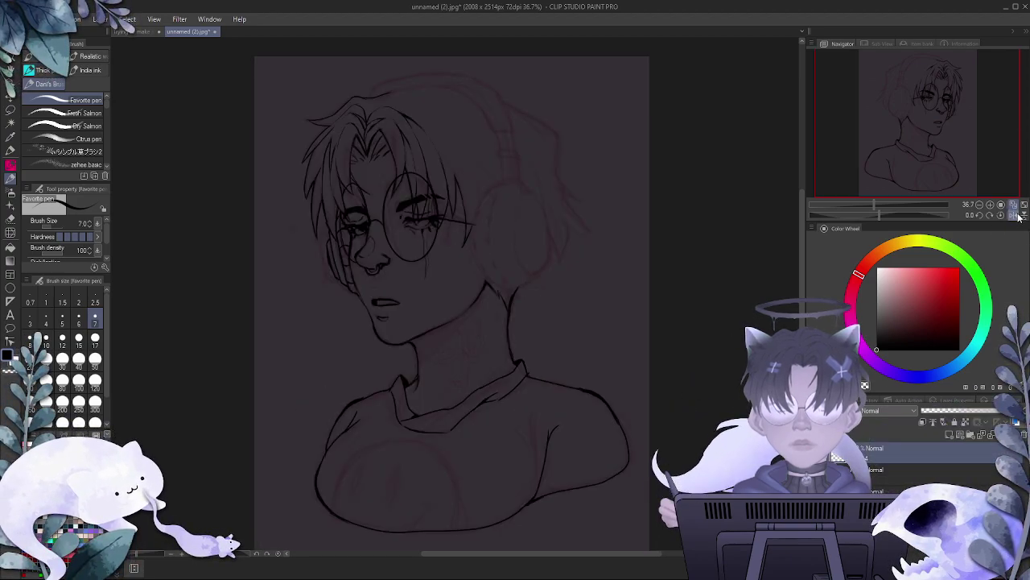
- Ink the neck muscle line from the jaw corner down to the collar, and switch to the Perfect Pencil
click(1017, 215)
click(1019, 216)
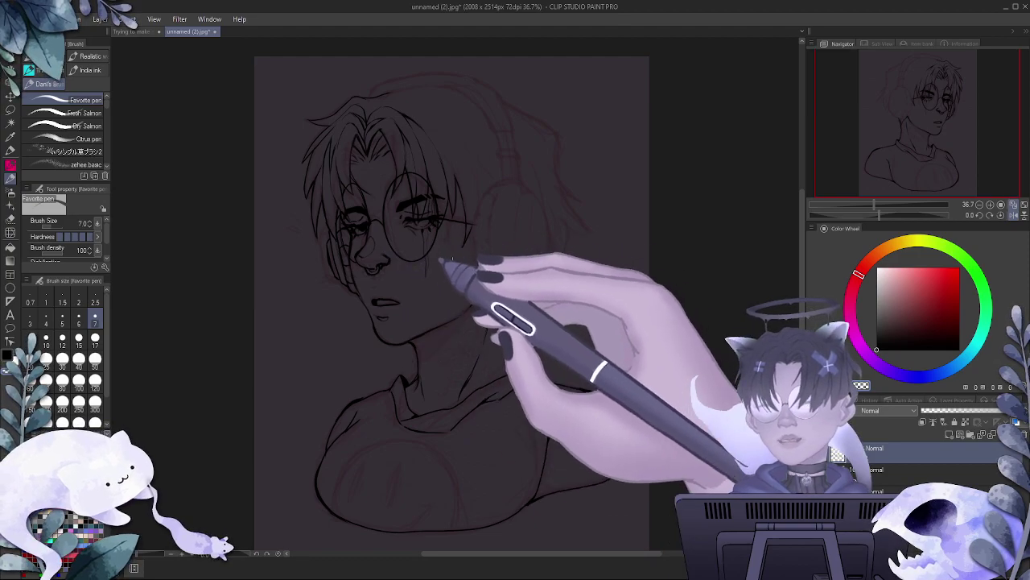
key(p)
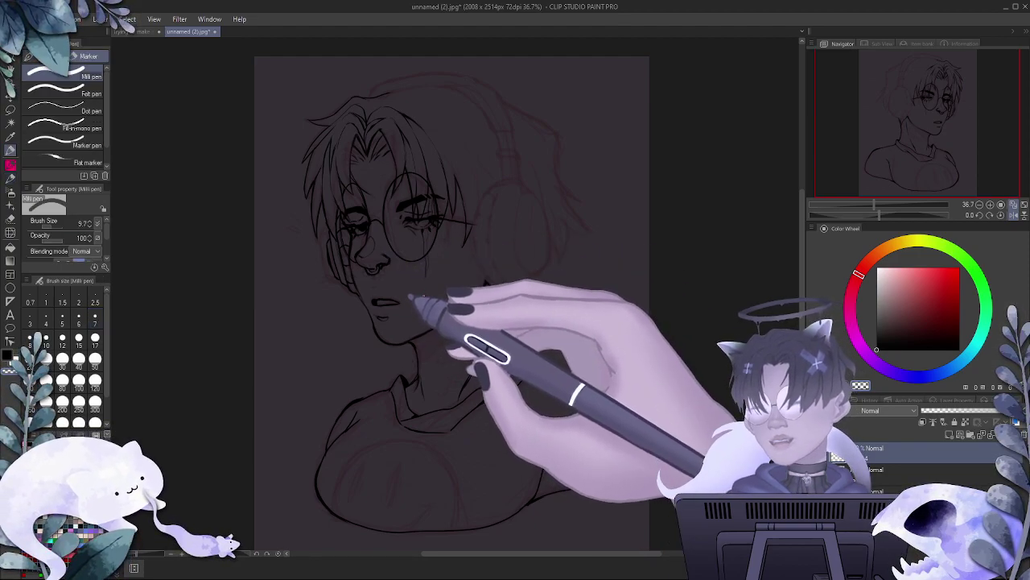
key(p)
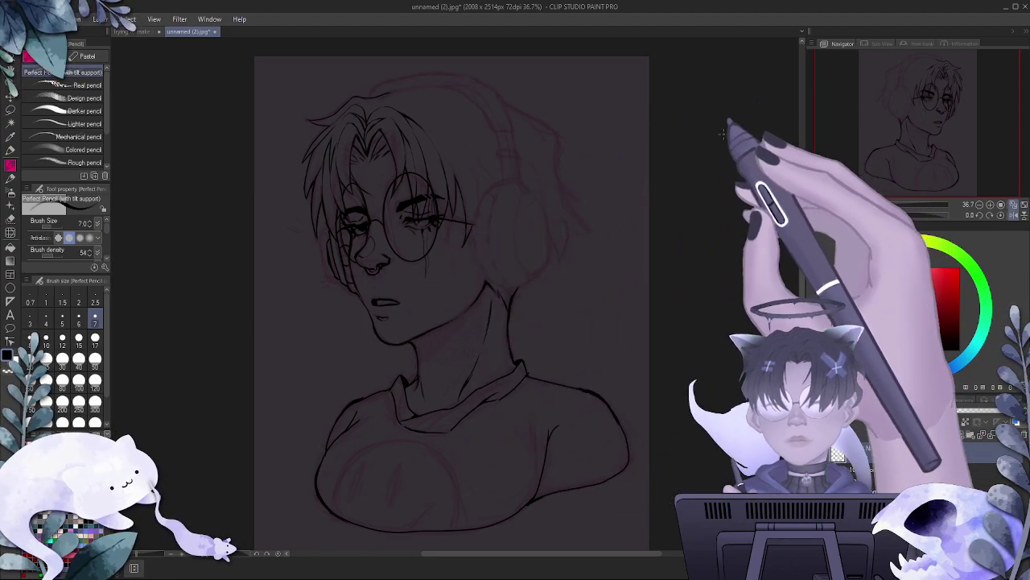
- Examine the hair and face line art up close and as a whole, with the sketch hidden and shown
scroll(487, 133, up, 5)
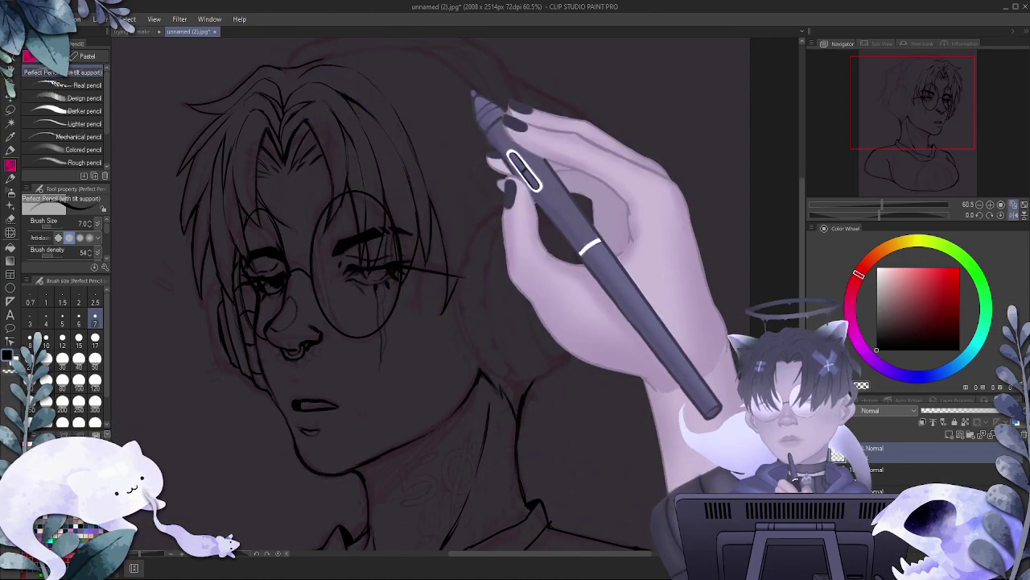
scroll(495, 133, down, 5)
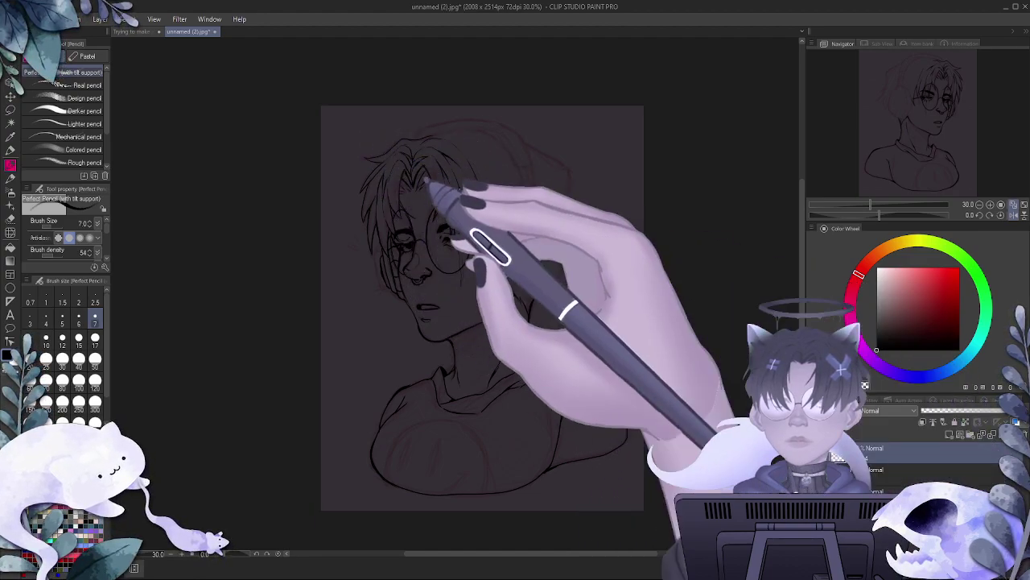
scroll(506, 184, up, 6)
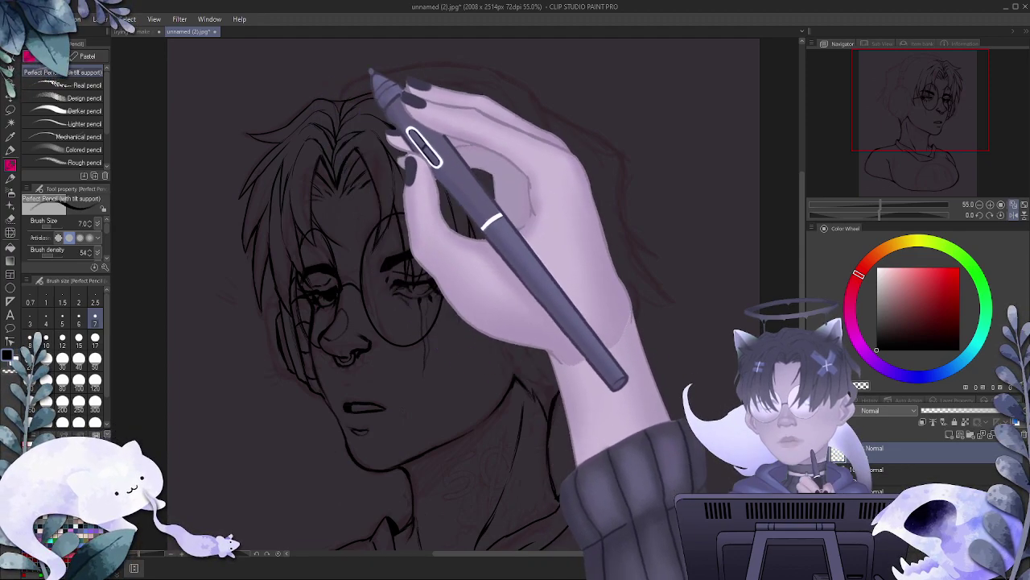
scroll(483, 119, down, 3)
scroll(535, 250, down, 1)
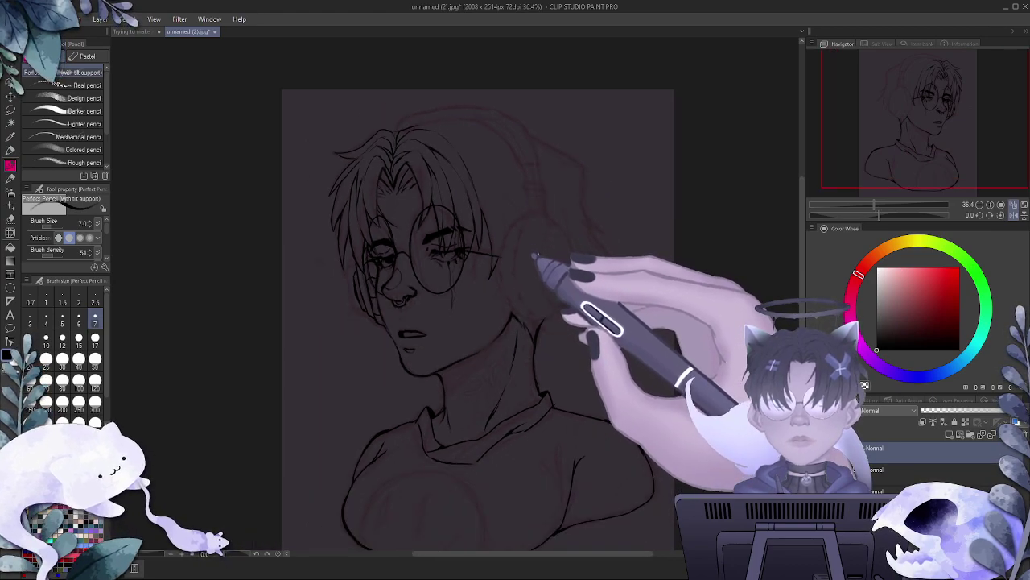
key(ctrl+minus)
scroll(689, 374, up, 1)
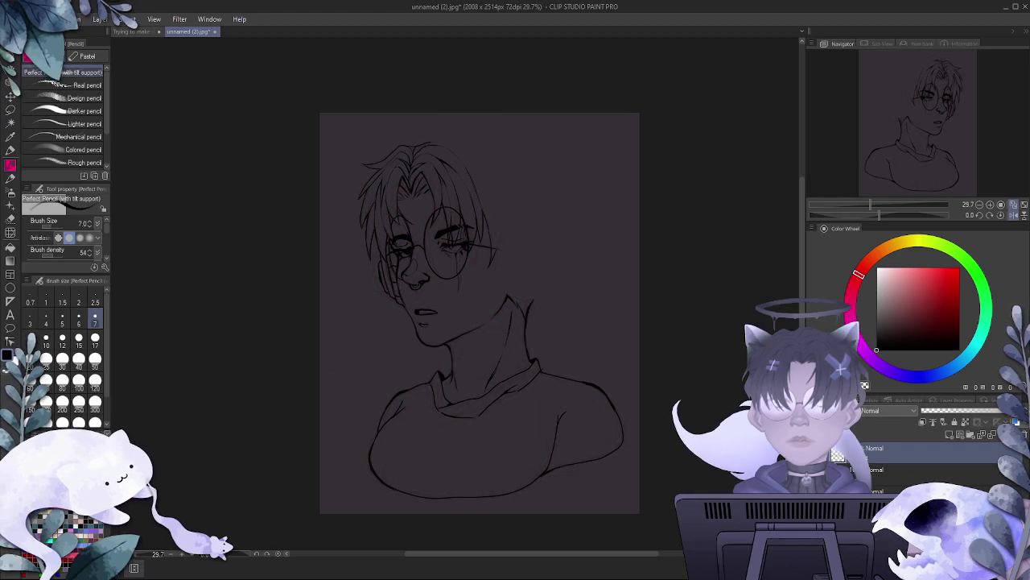
click(814, 475)
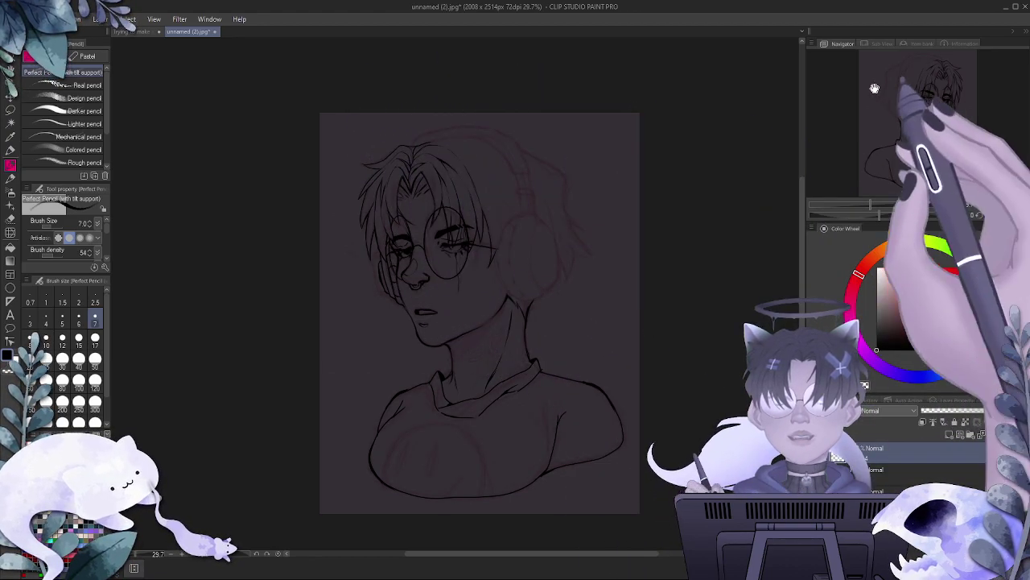
scroll(534, 290, up, 1)
scroll(426, 134, up, 2)
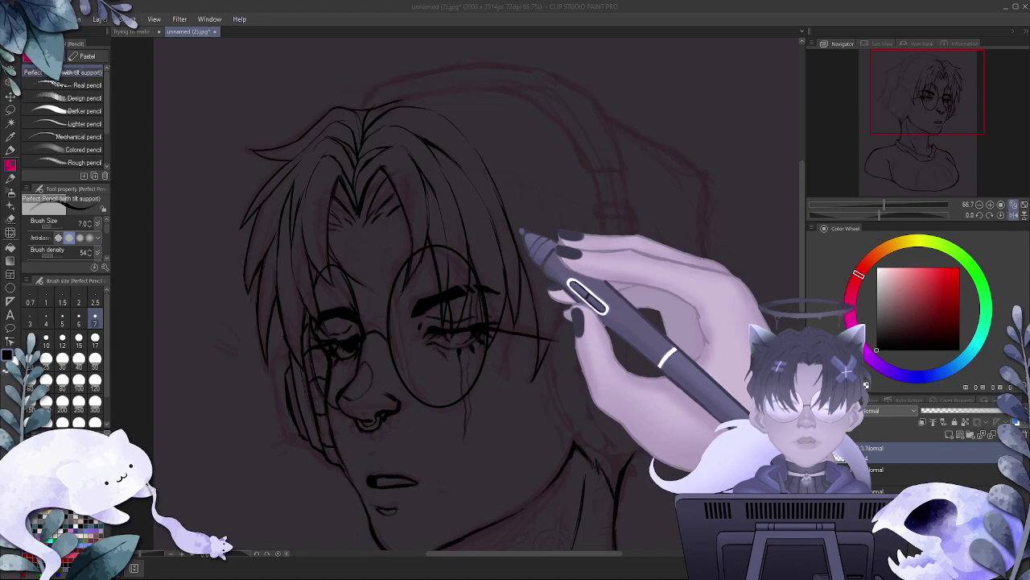
click(522, 231)
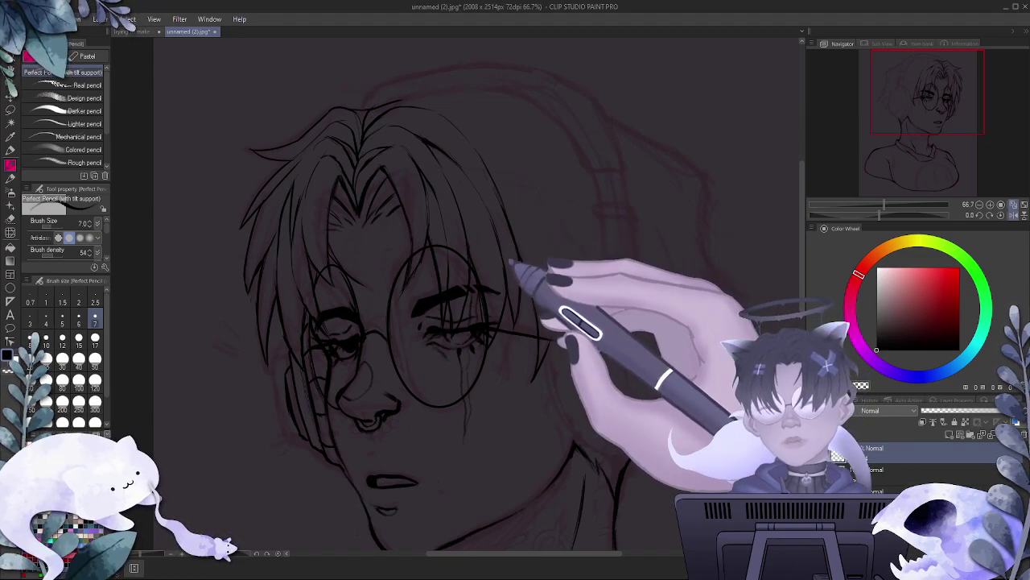
- Check the line art with the sketch hidden, show the sketch again and save the drawing
scroll(585, 317, down, 9)
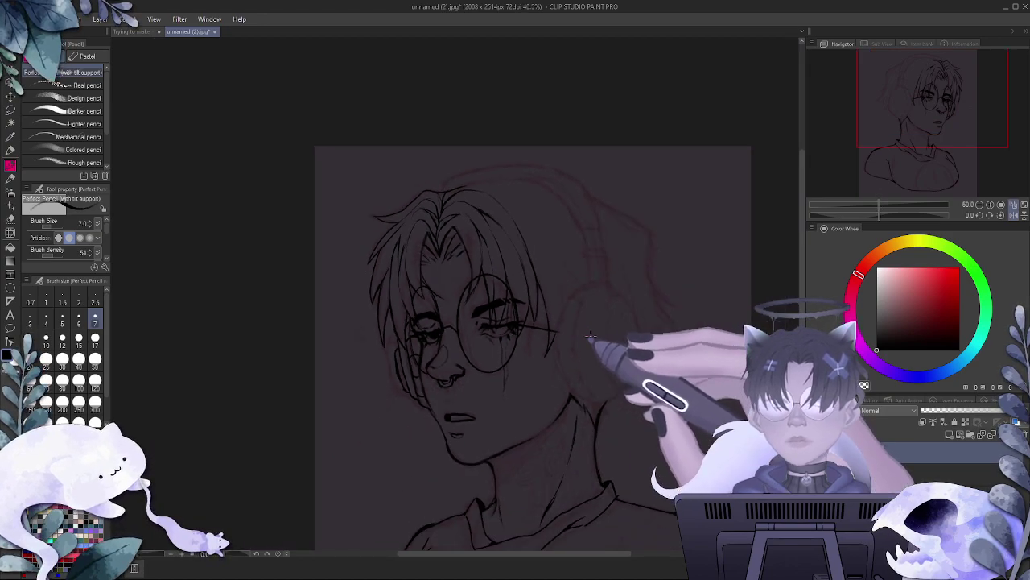
scroll(679, 419, up, 3)
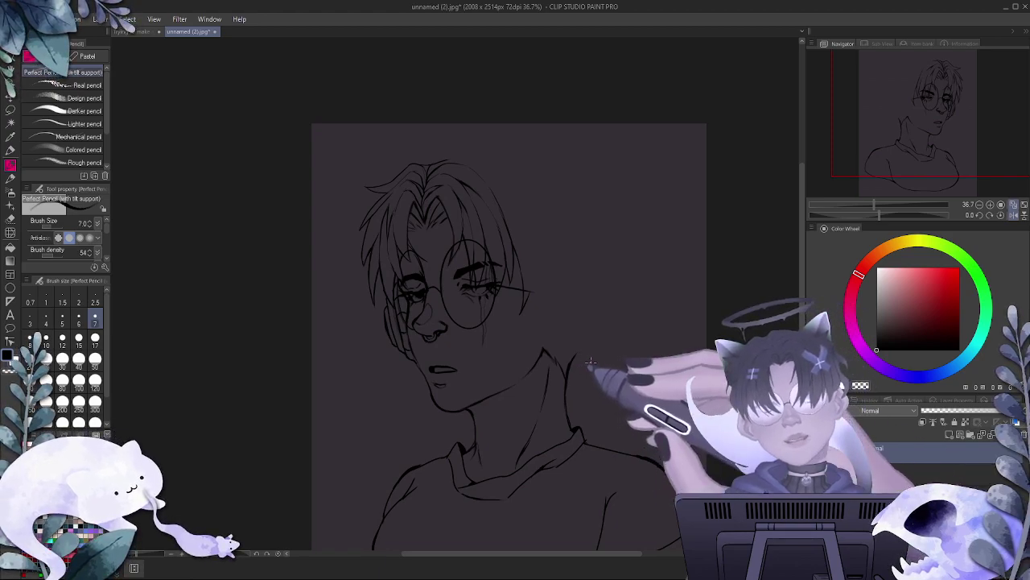
scroll(588, 363, down, 2)
scroll(588, 364, up, 1)
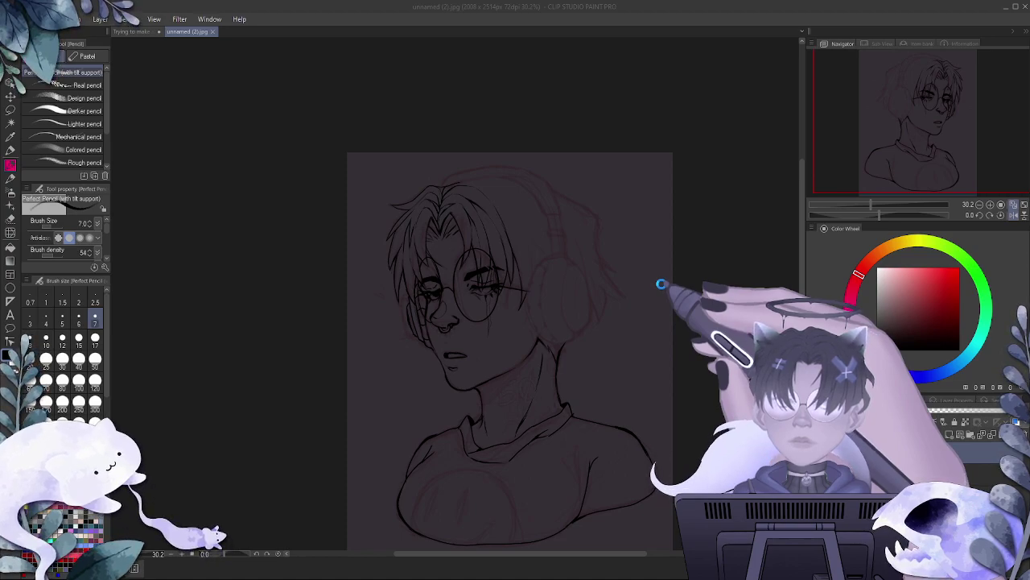
click(877, 349)
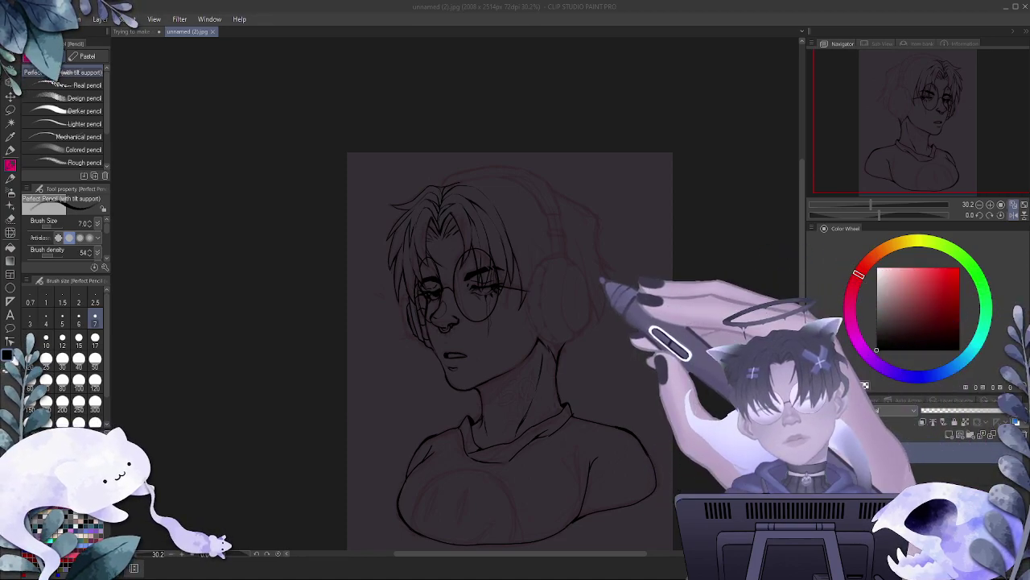